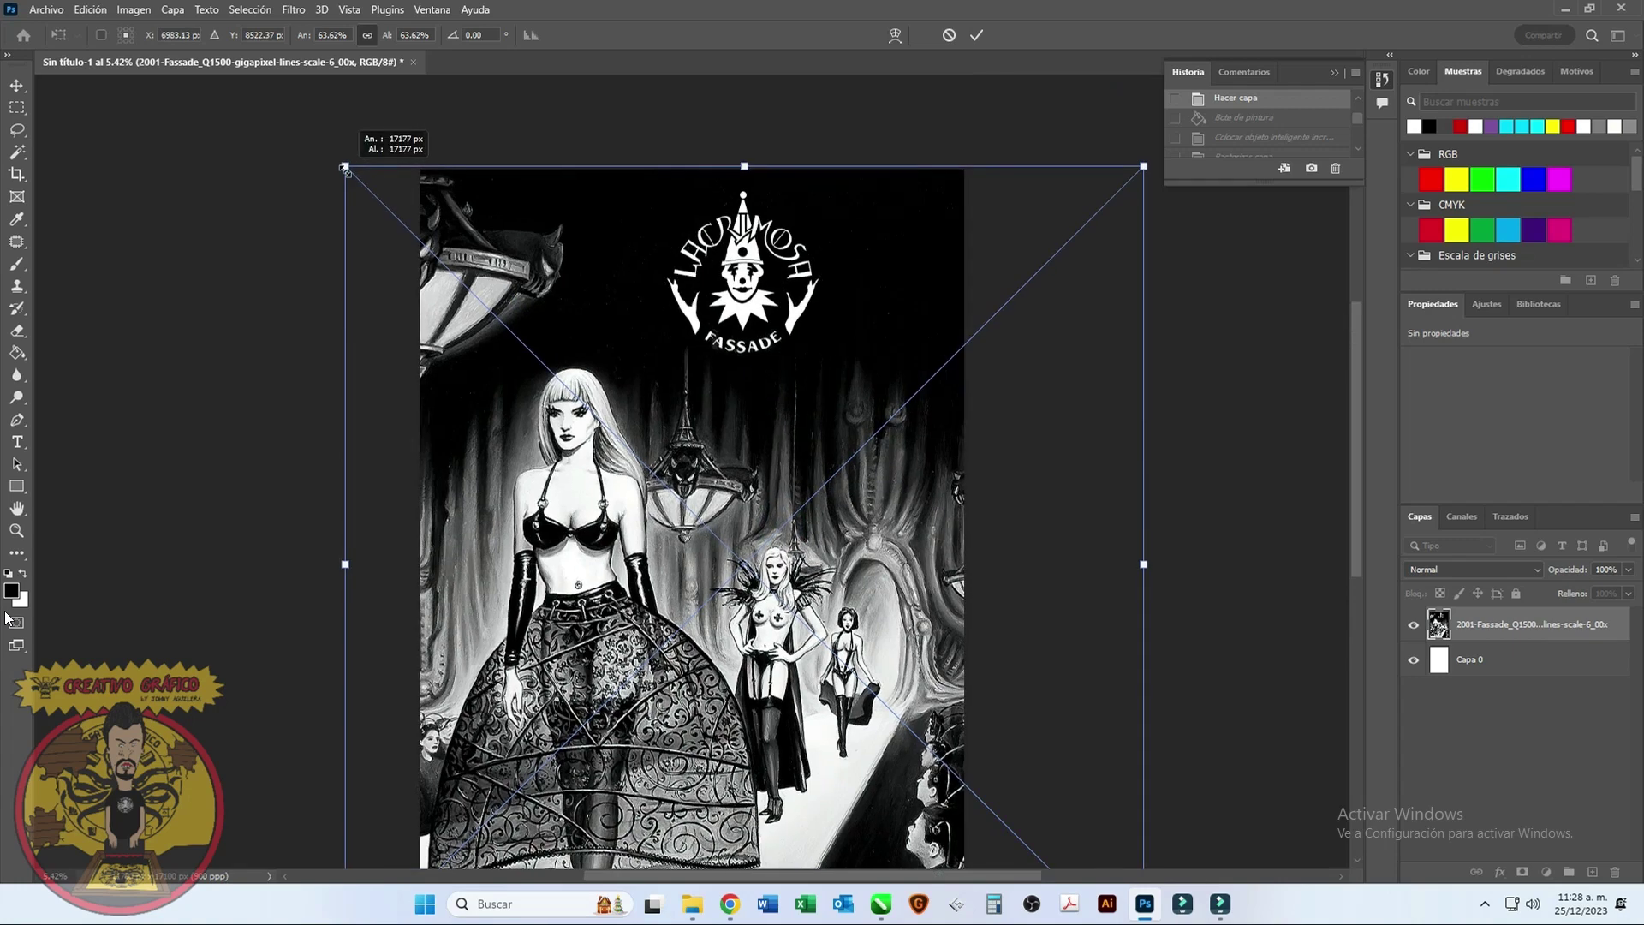
Step: Confirm the enlarged placement of the 2001-Fassade image and rasterize its layer
scroll(891, 334, "down", 3)
left_click(976, 35)
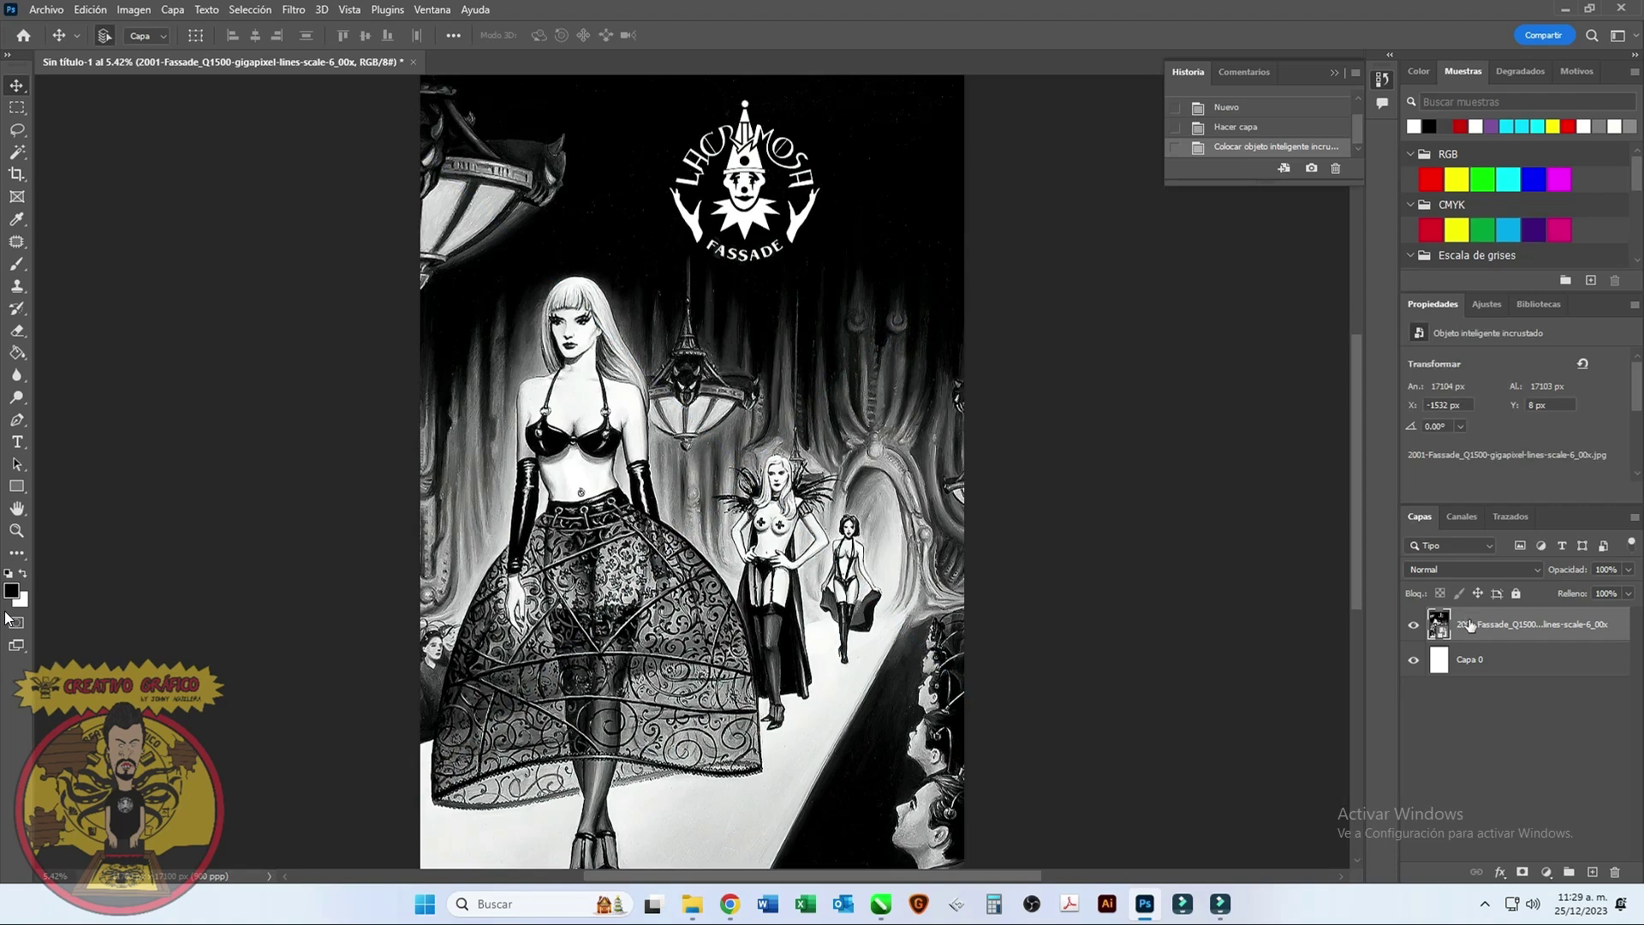
right_click(1470, 626)
left_click(1263, 463)
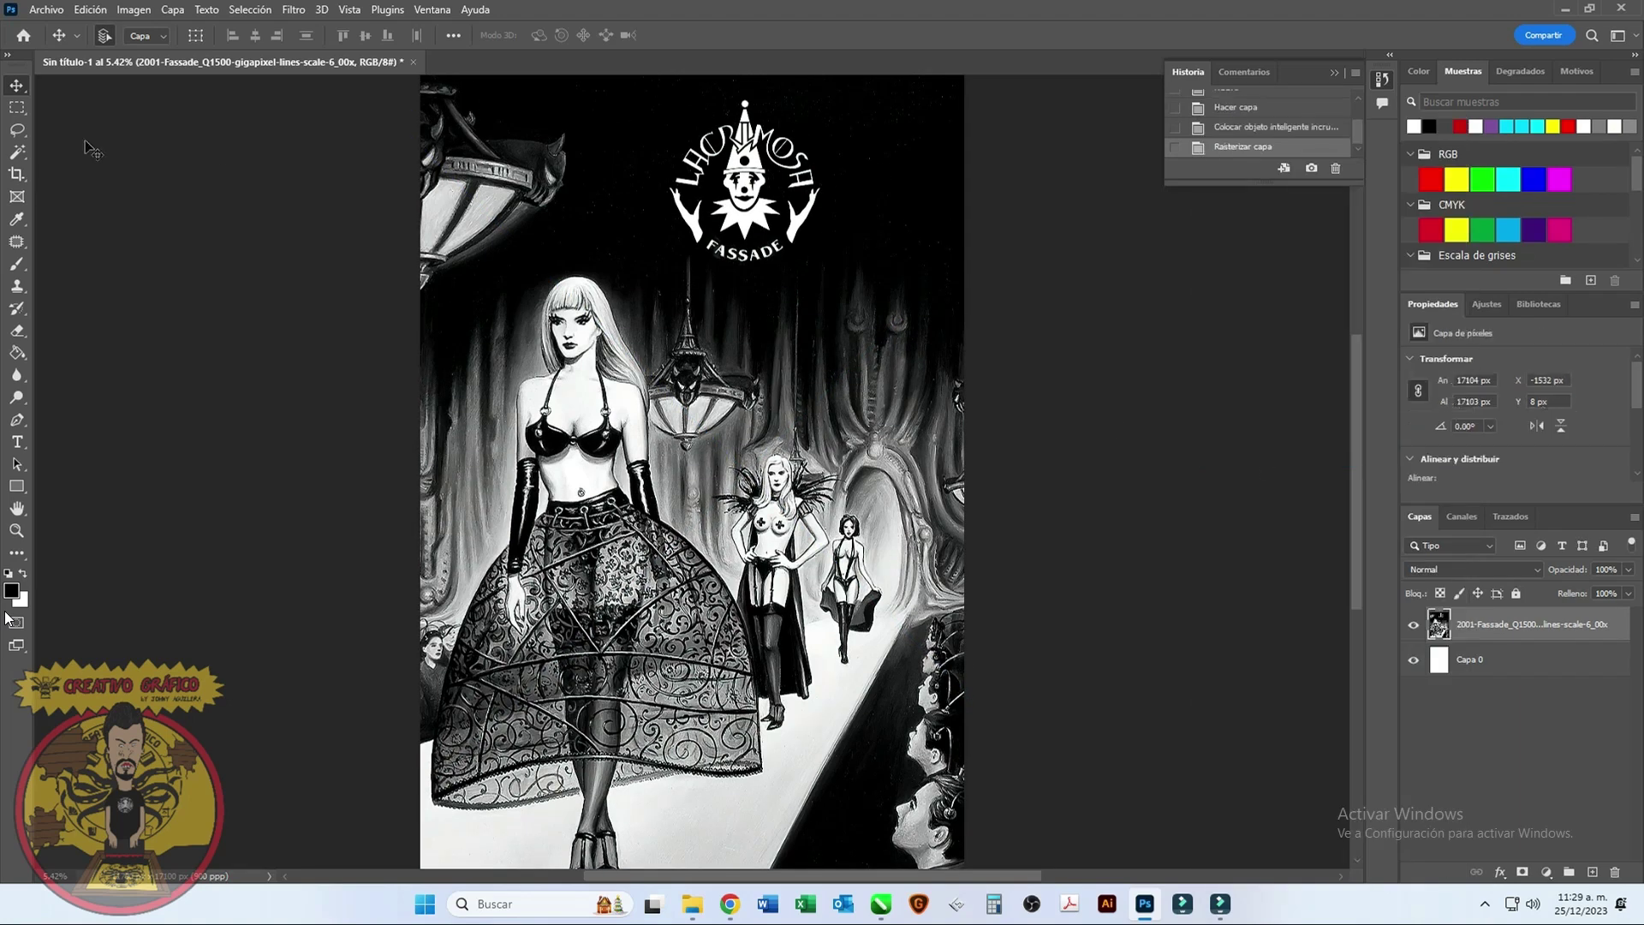
Step: Lasso the Lacrimosa Fassade logo, remove it with a content-aware fill at 100% opacity, and clear the selection
key("l")
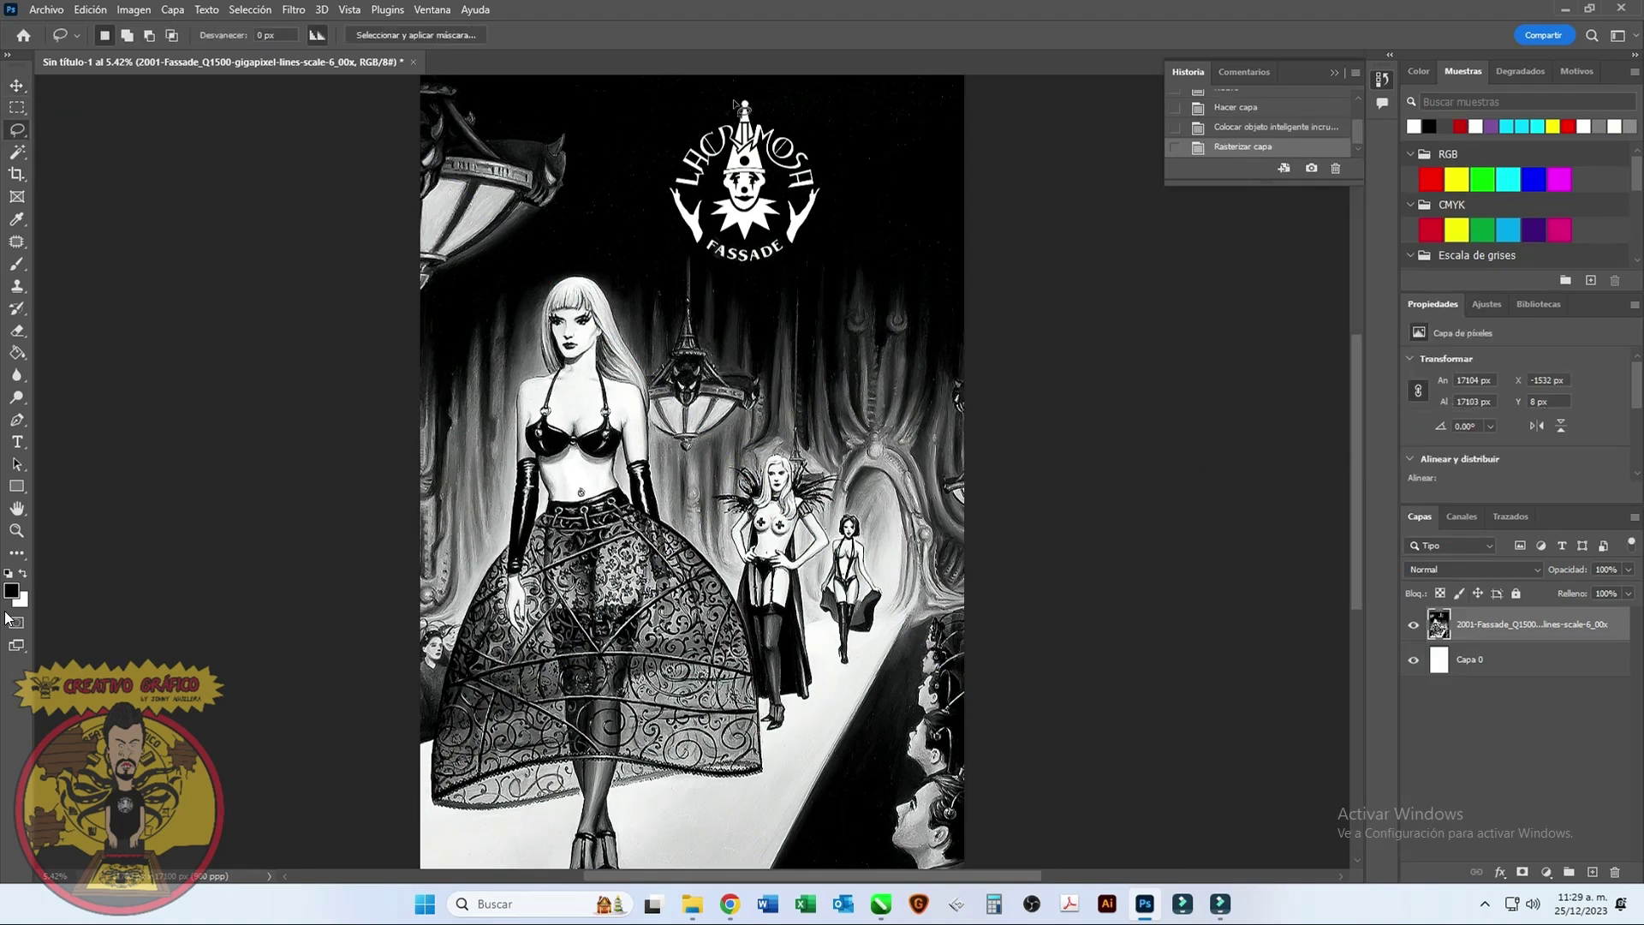
mouse_move(661, 166)
left_mouse_down()
mouse_move(668, 224)
mouse_move(727, 268)
mouse_move(831, 216)
left_mouse_up()
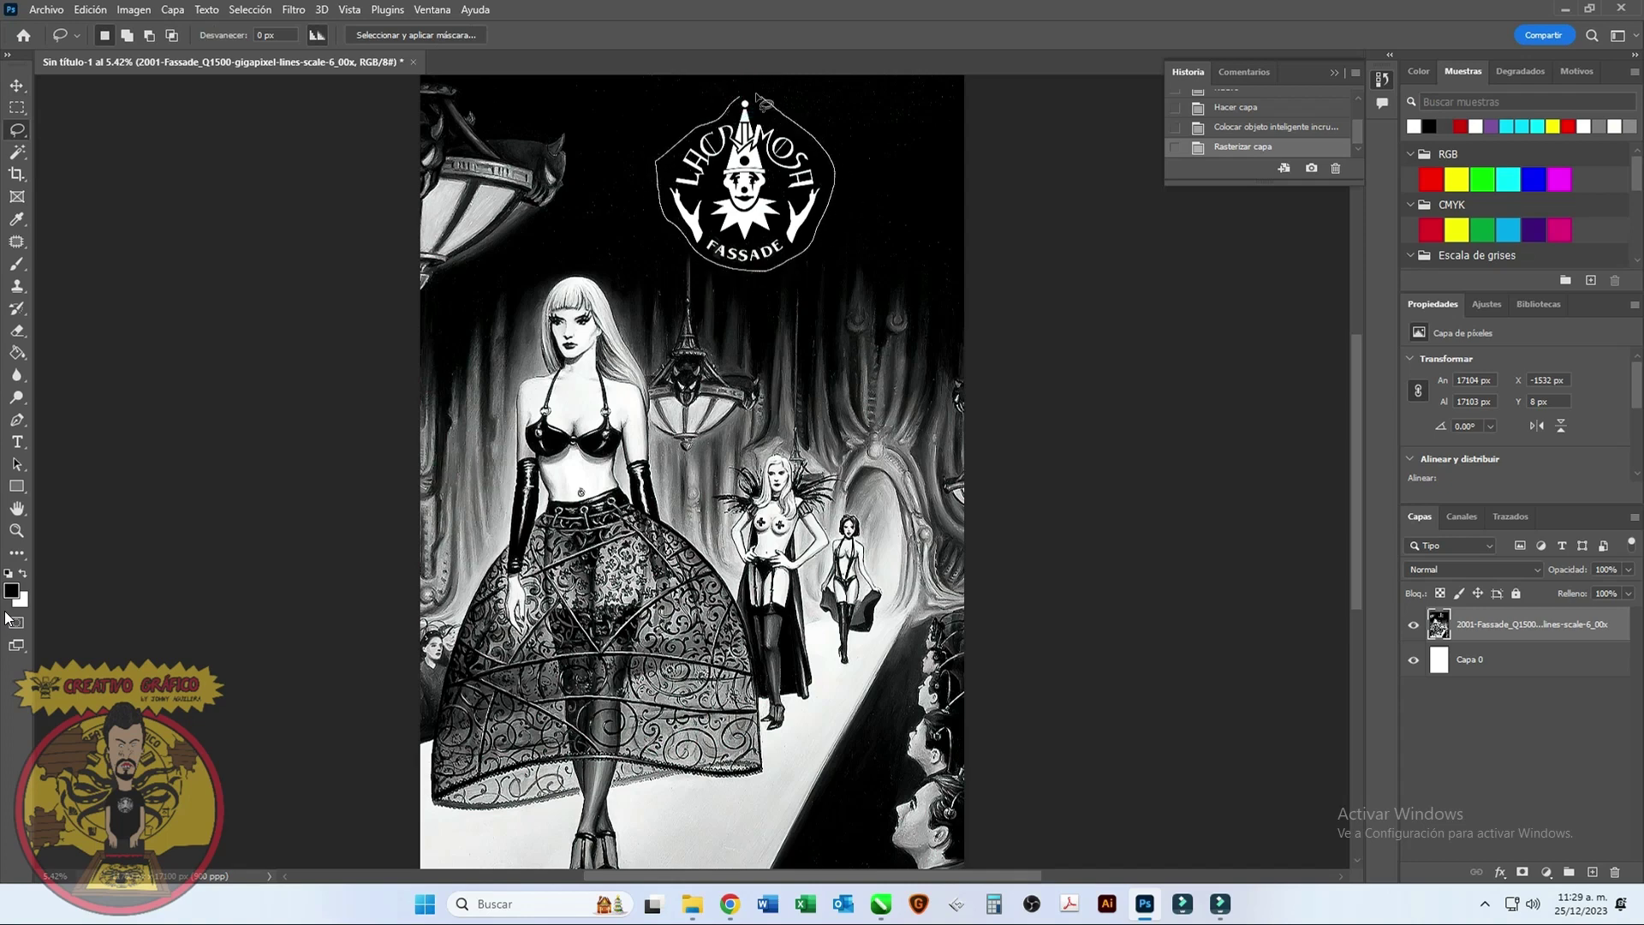
left_click_drag(659, 160, 661, 165)
right_click(728, 151)
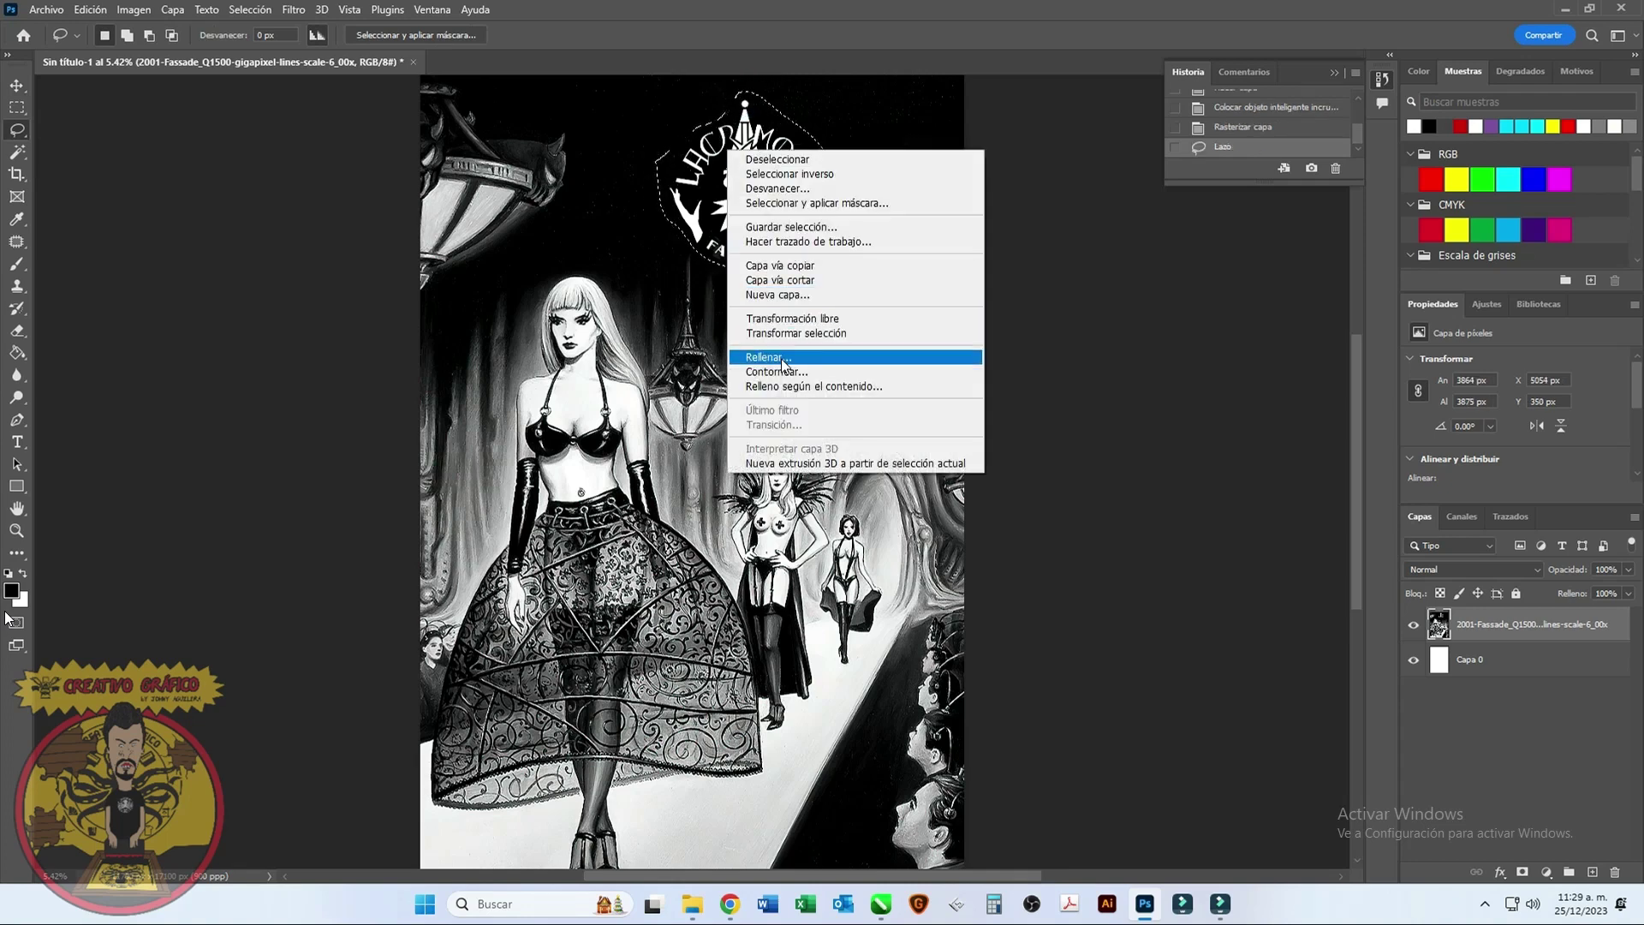
left_click(856, 359)
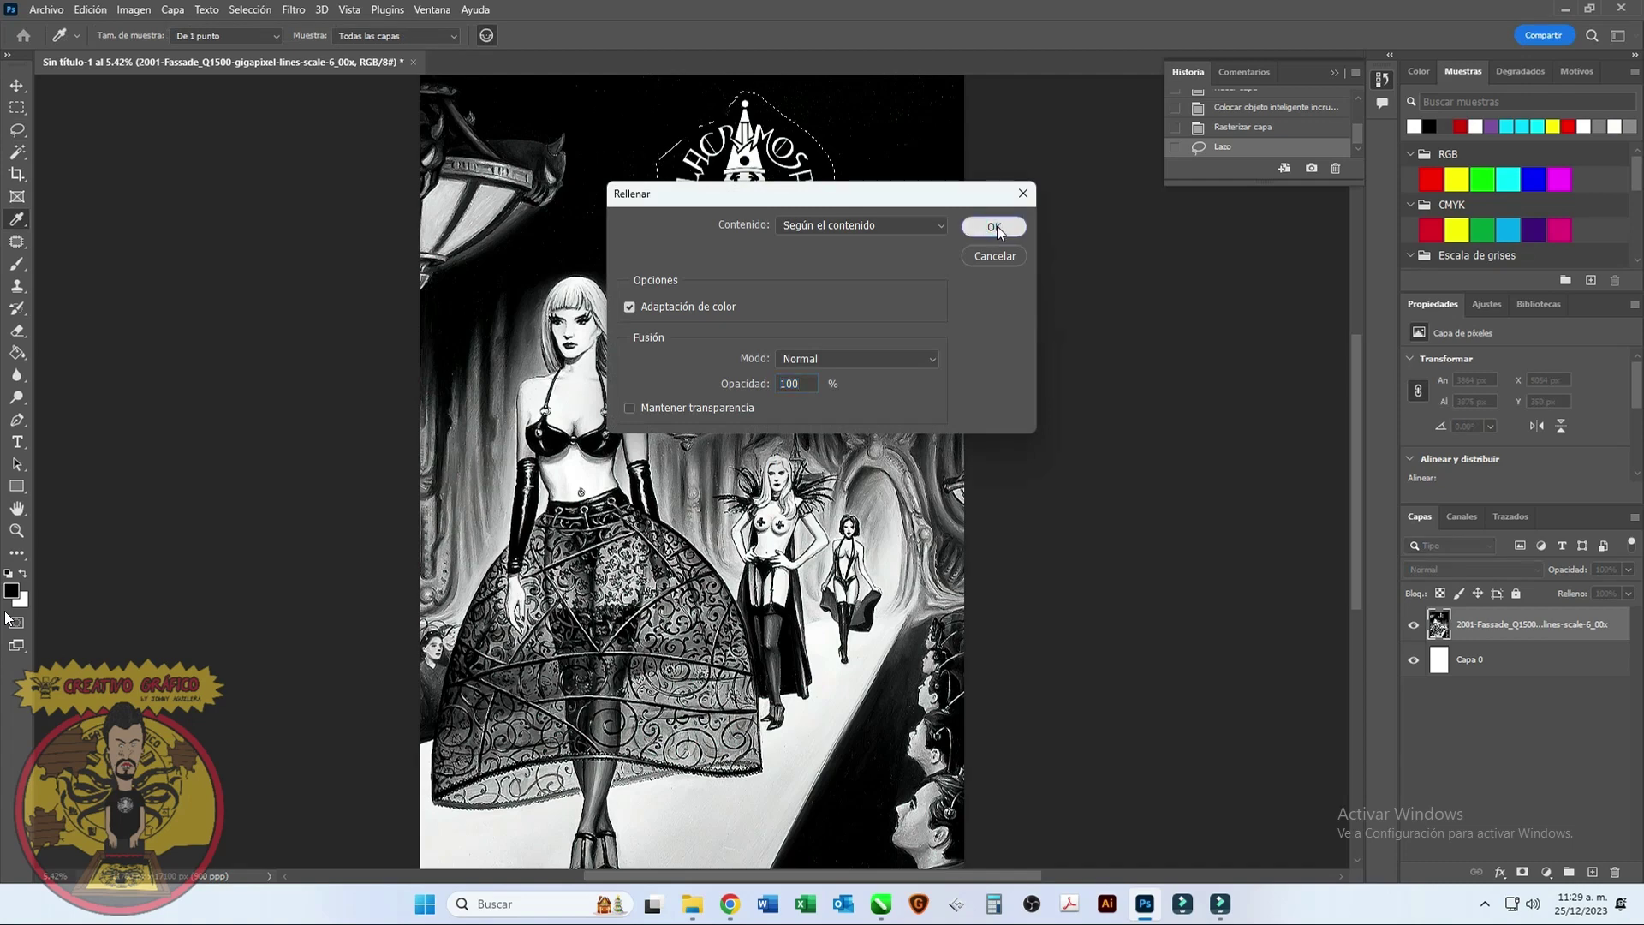
left_click(998, 225)
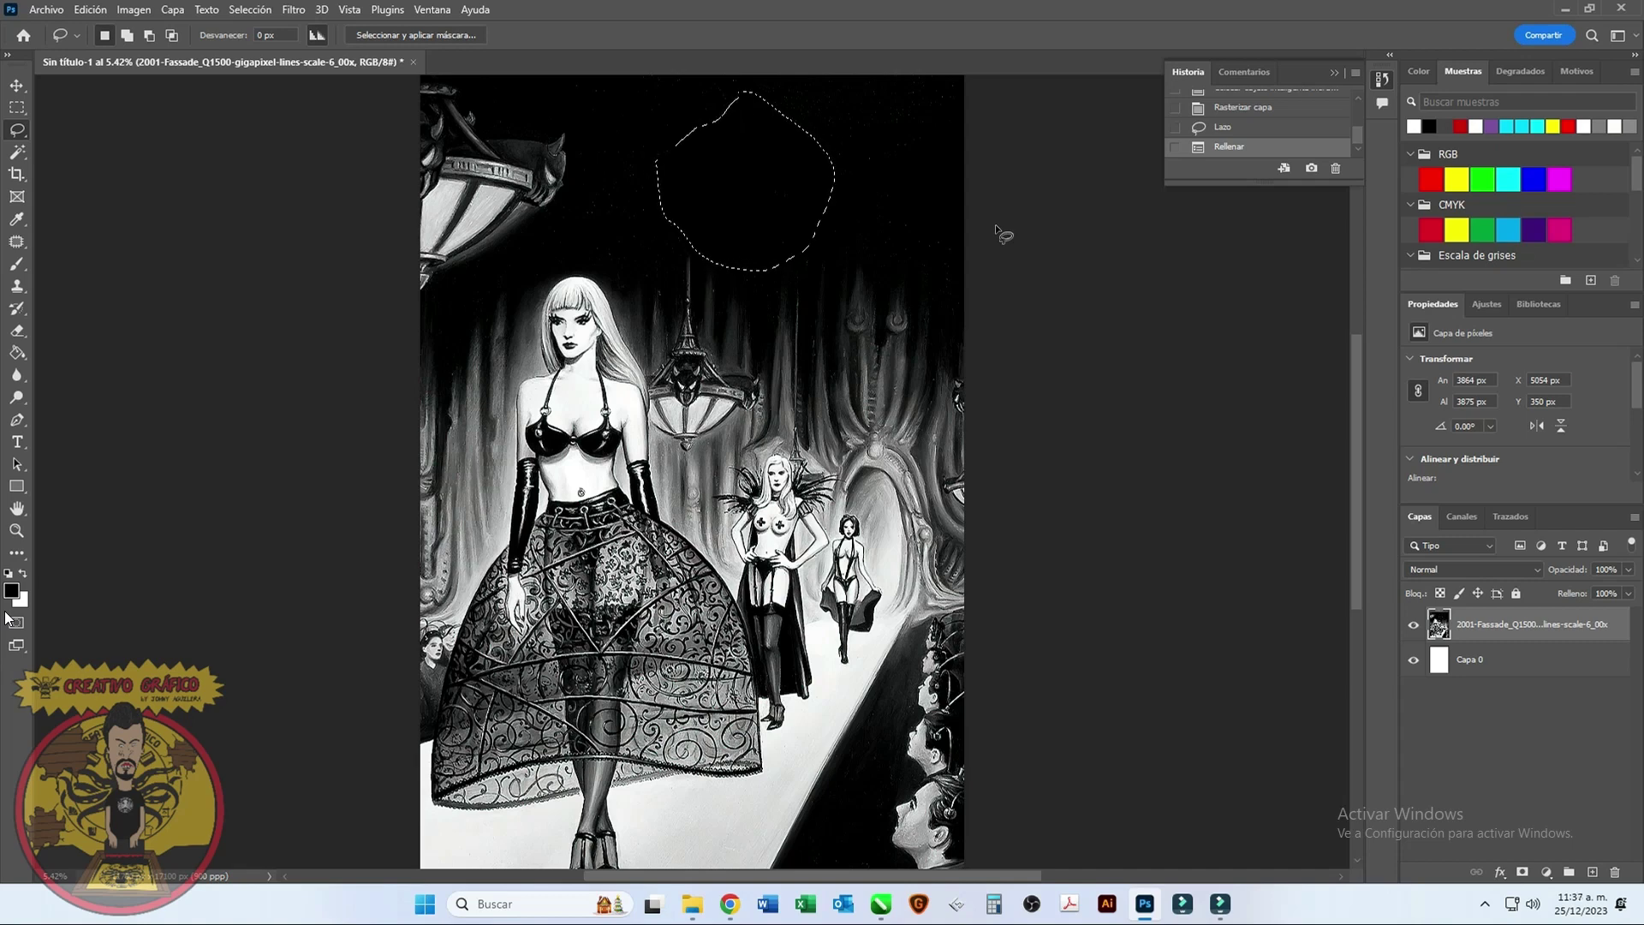
key("ctrl+d")
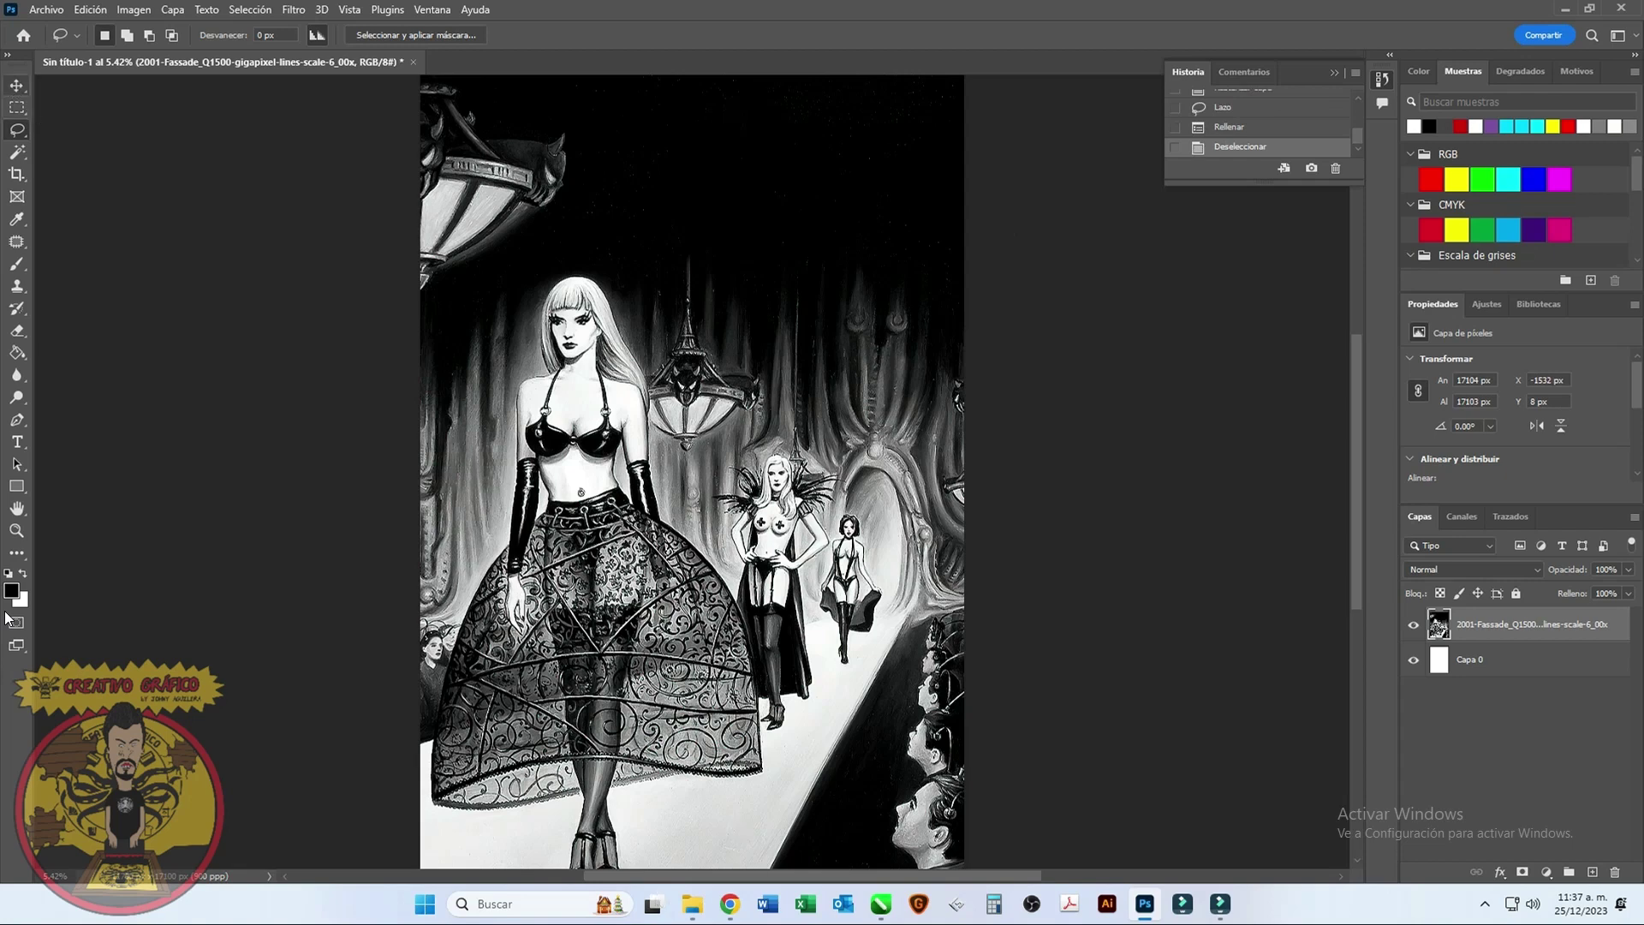
Step: Place the Grunge-Frame-PNG-Free-Download image from the Escritorio folder into the document
left_click(17, 84)
left_click(692, 905)
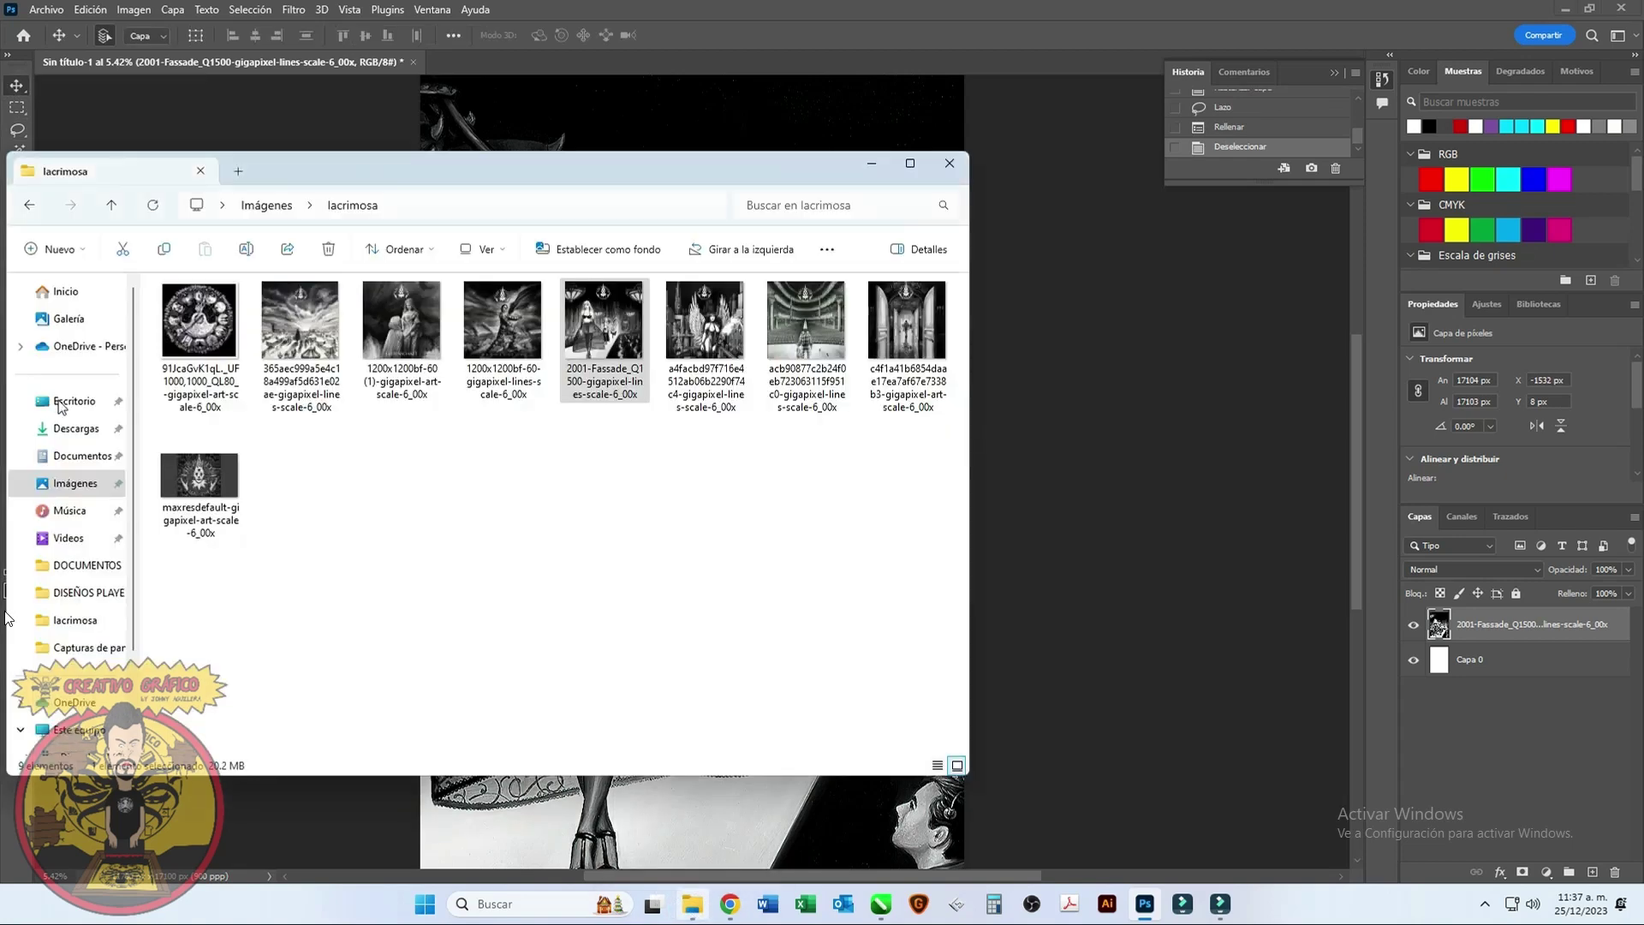
left_click(105, 424)
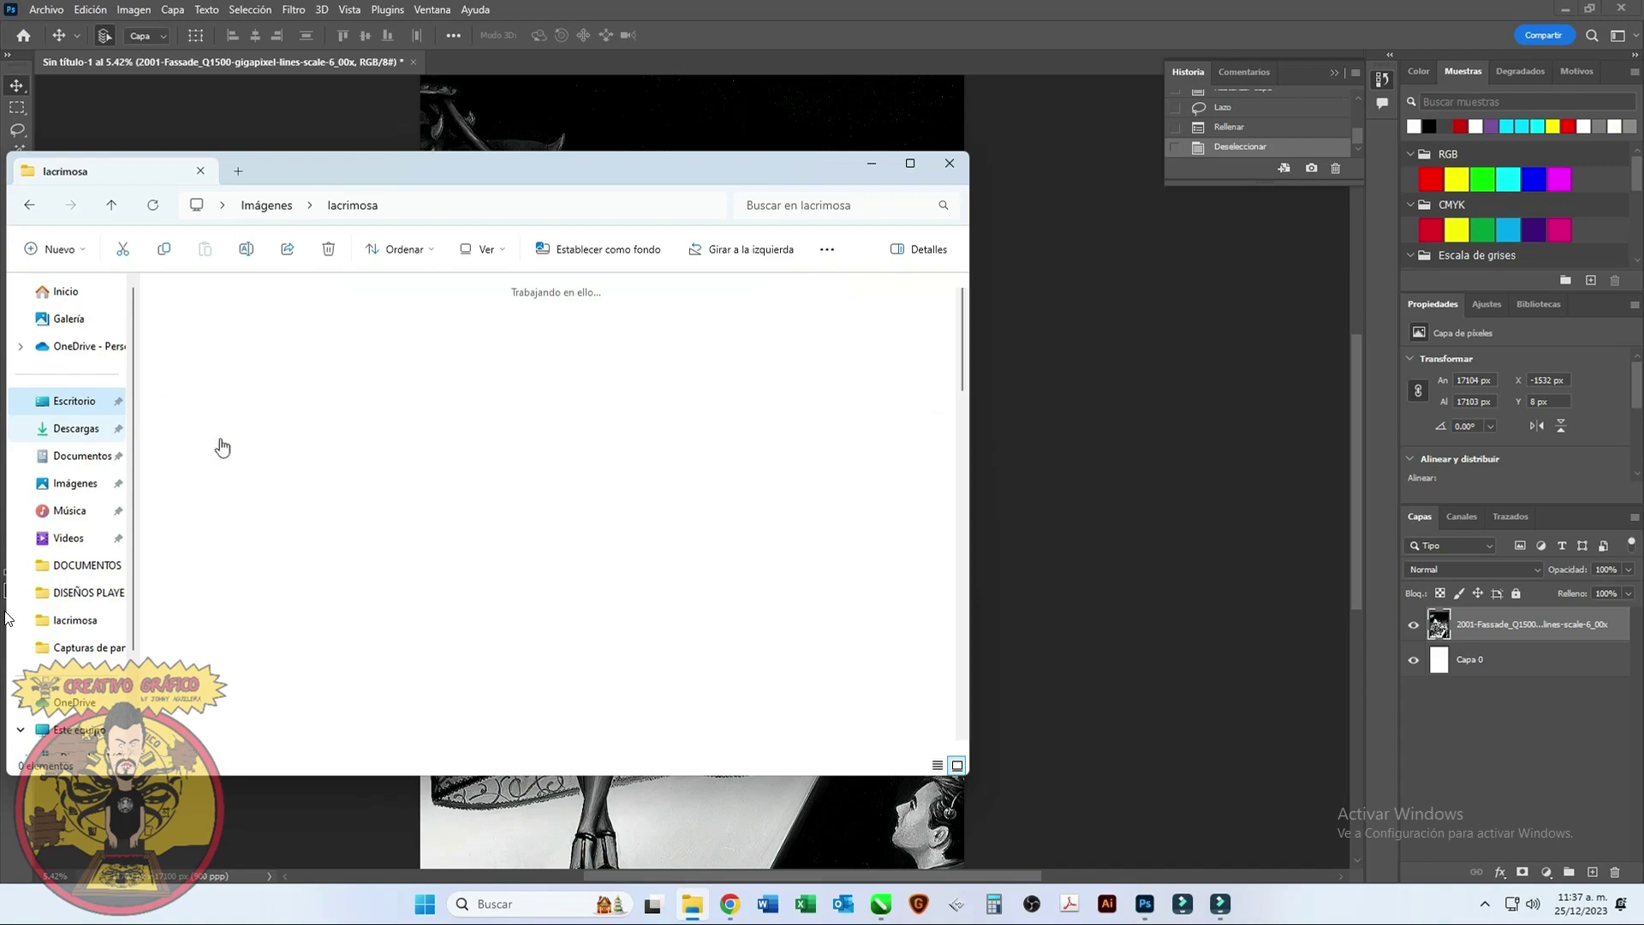
scroll(625, 526, "down", 15)
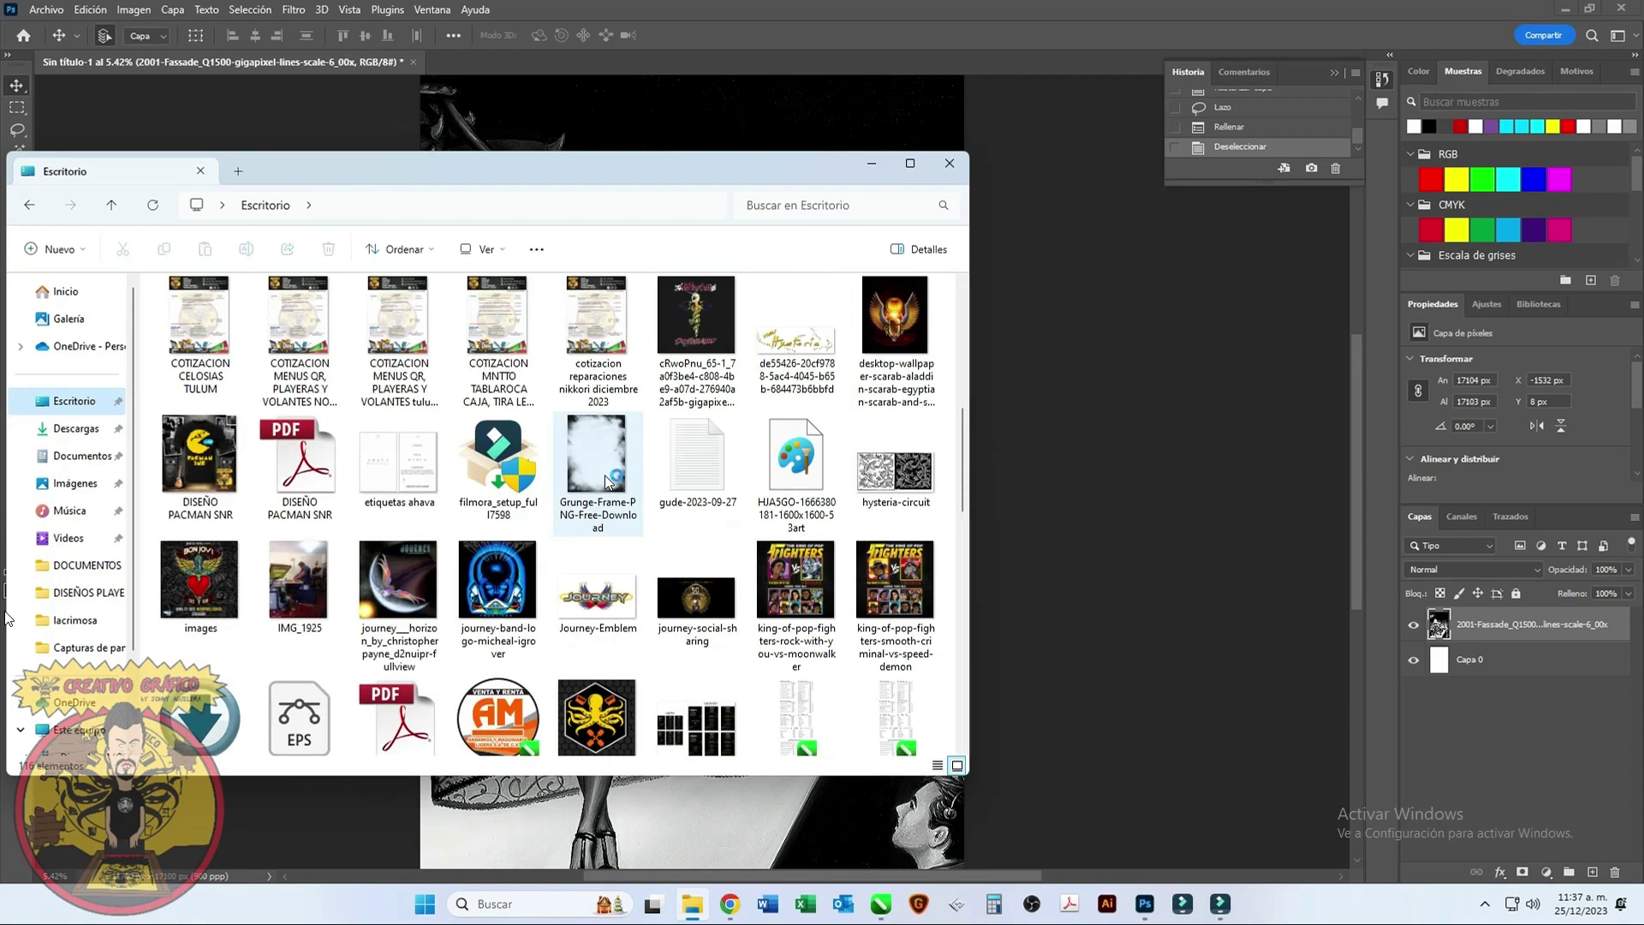
scroll(619, 445, "up", 10)
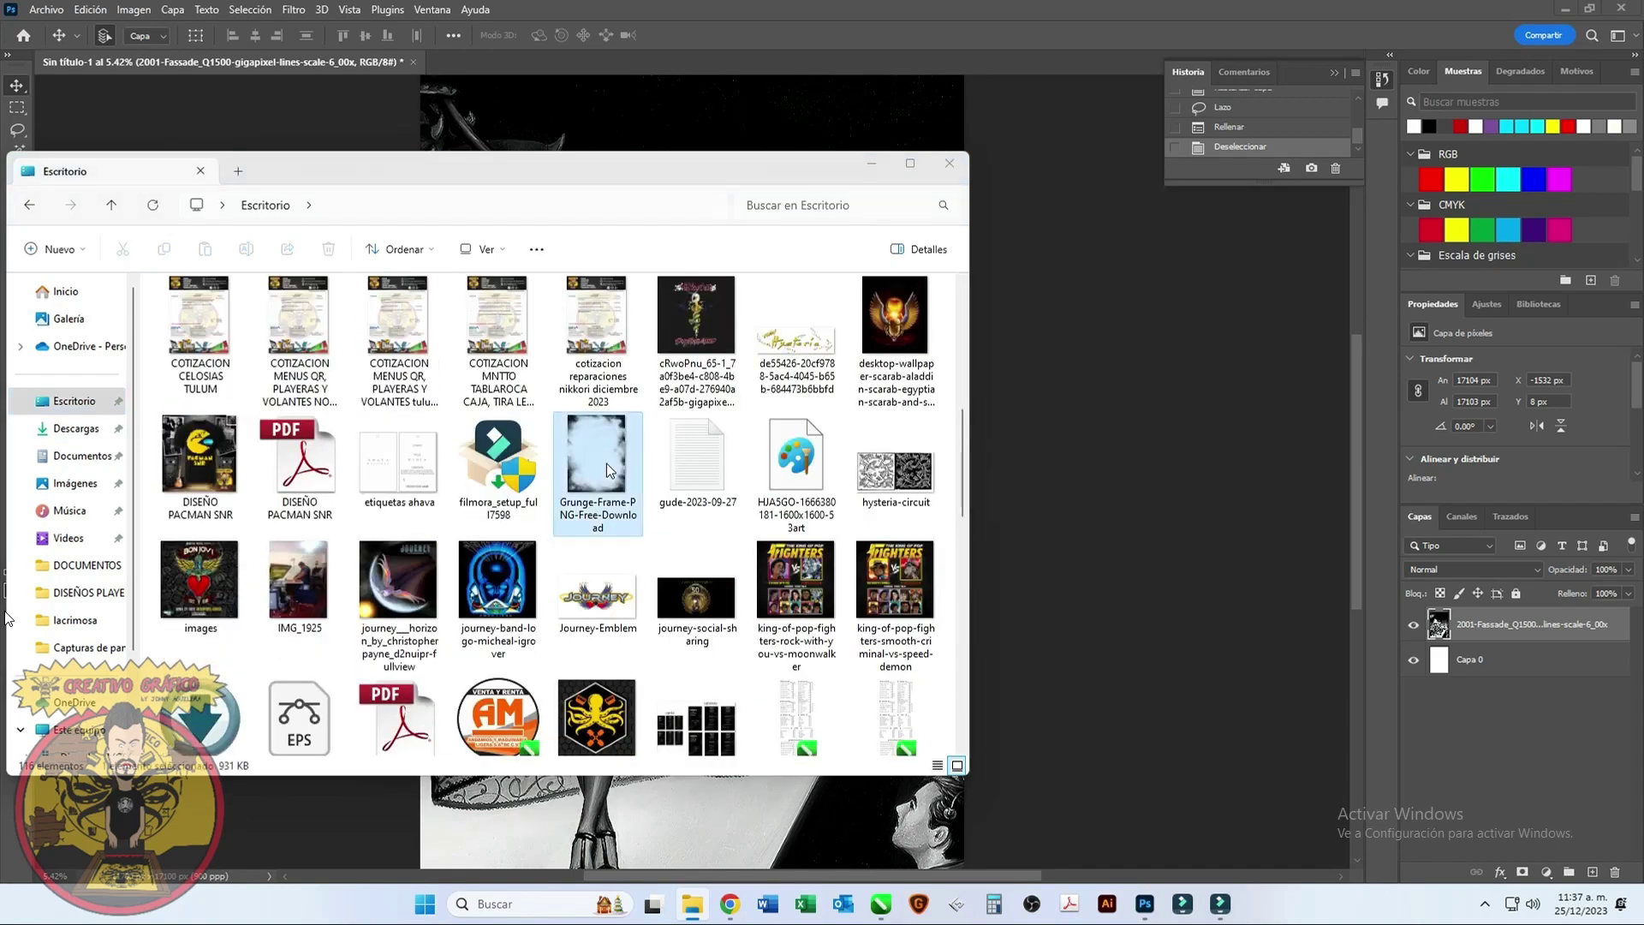
left_click_drag(606, 464, 1027, 366)
scroll(874, 470, "down", 1)
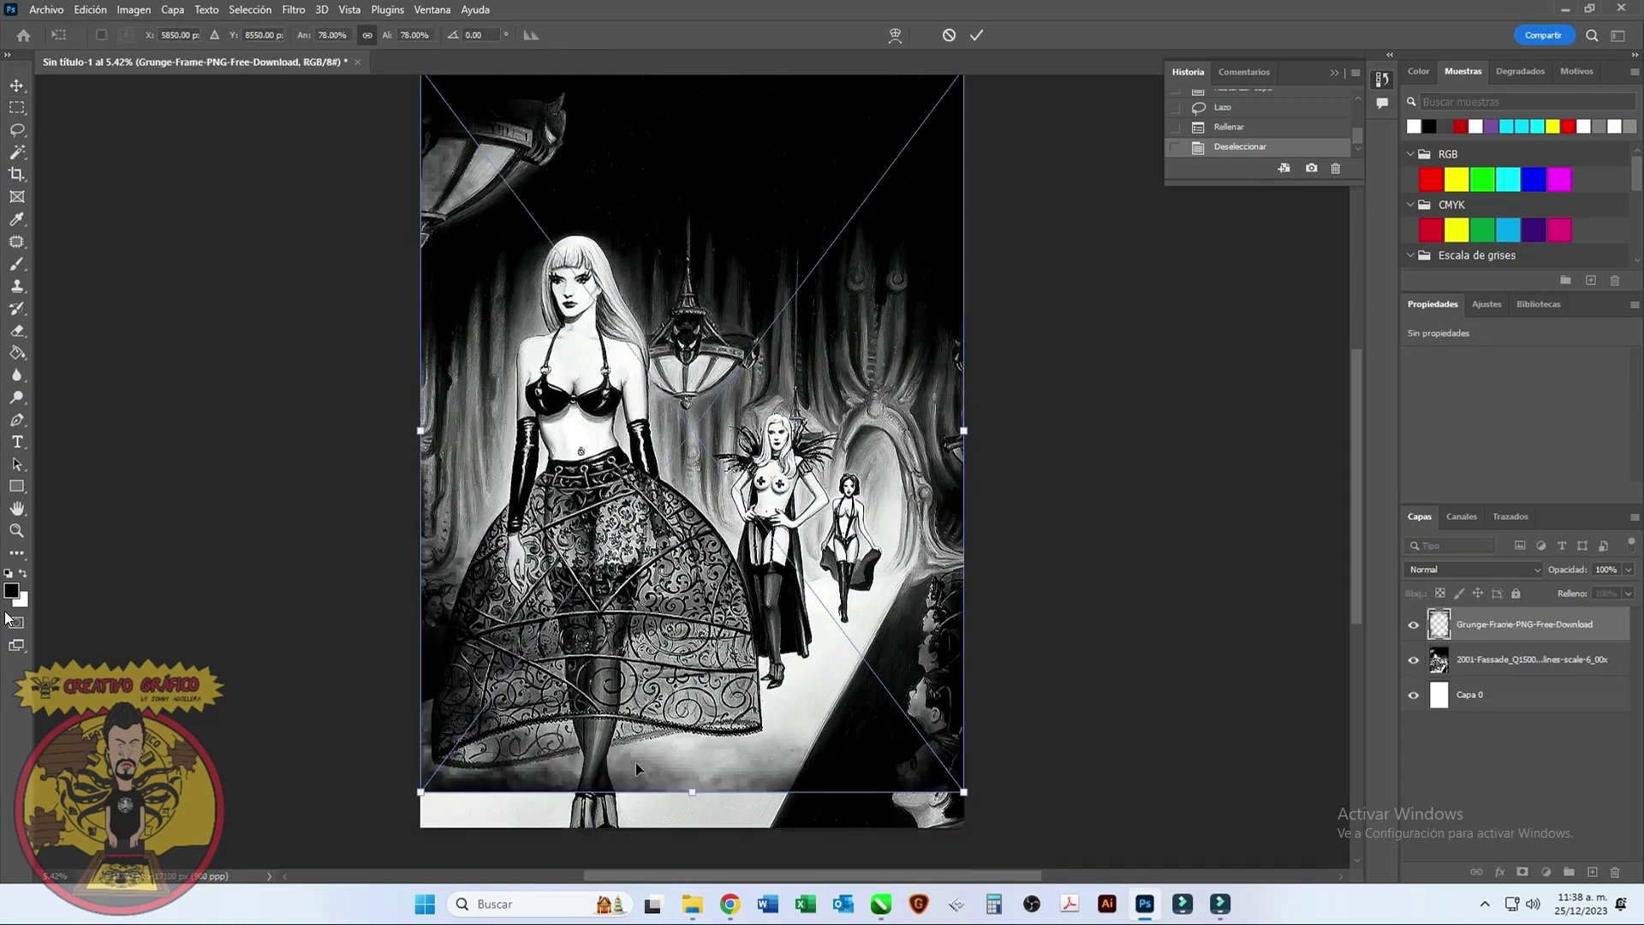
Step: Stretch the grunge frame vertically to the canvas's upper and lower edges and confirm the transformation
left_click_drag(693, 793, 695, 828)
scroll(693, 514, "up", 2)
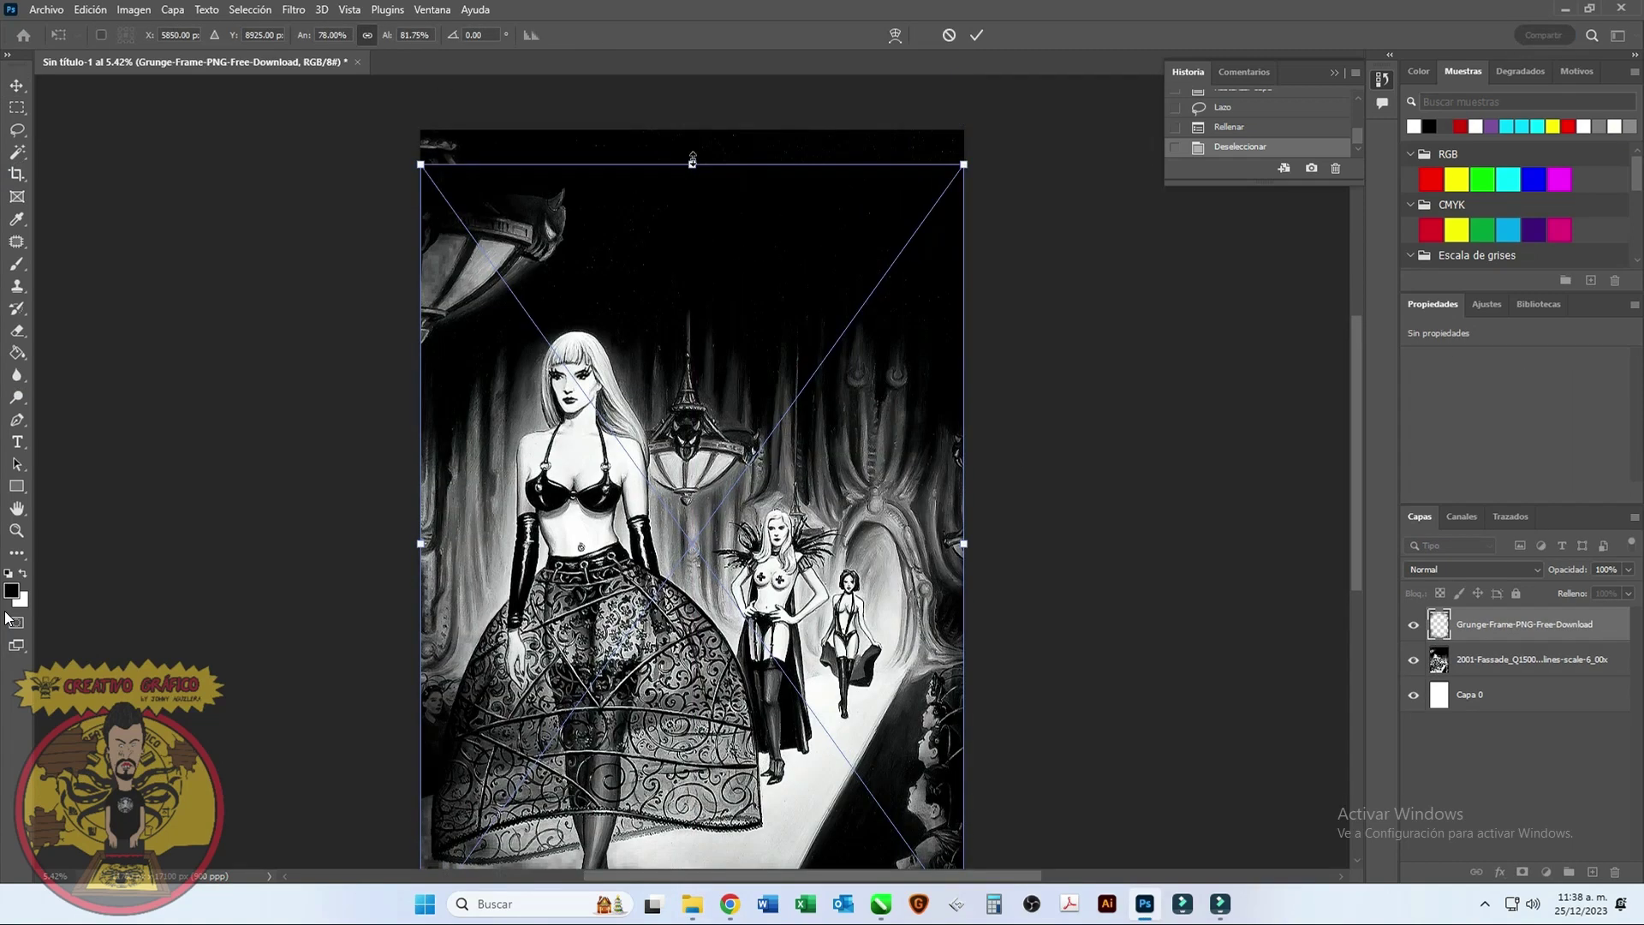
left_click_drag(693, 162, 693, 130)
scroll(623, 283, "down", 2)
key("Return")
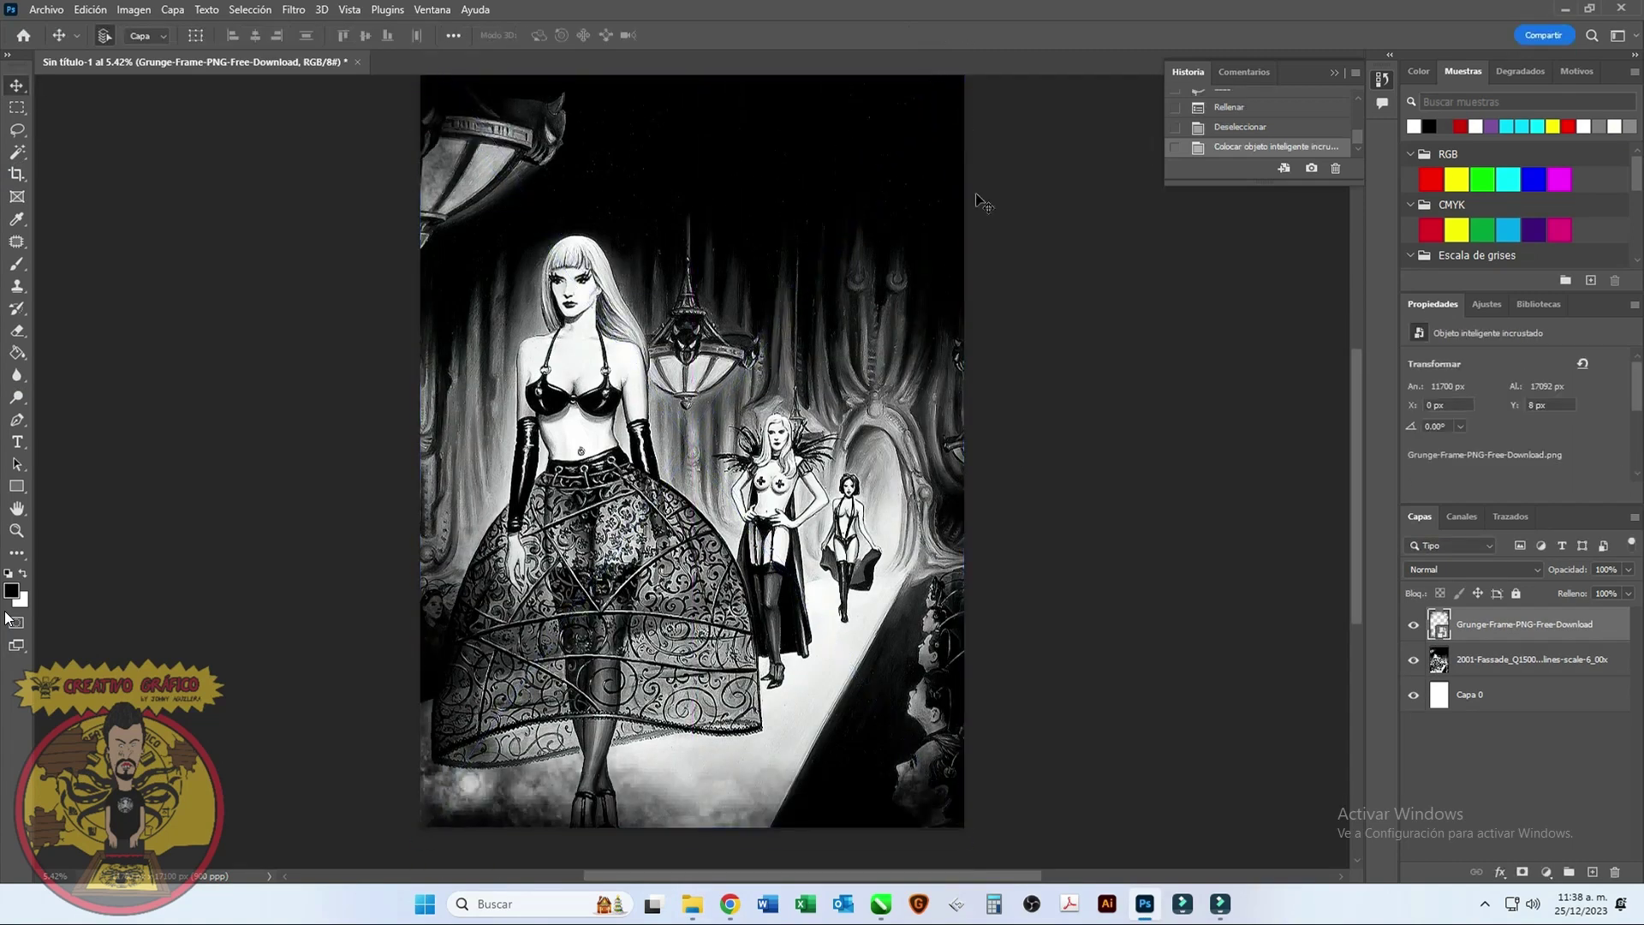
Step: Rasterize the grunge frame layer, duplicate it, and merge the copy with the original
scroll(994, 210, "up", 1)
right_click(1481, 623)
left_click(1267, 470)
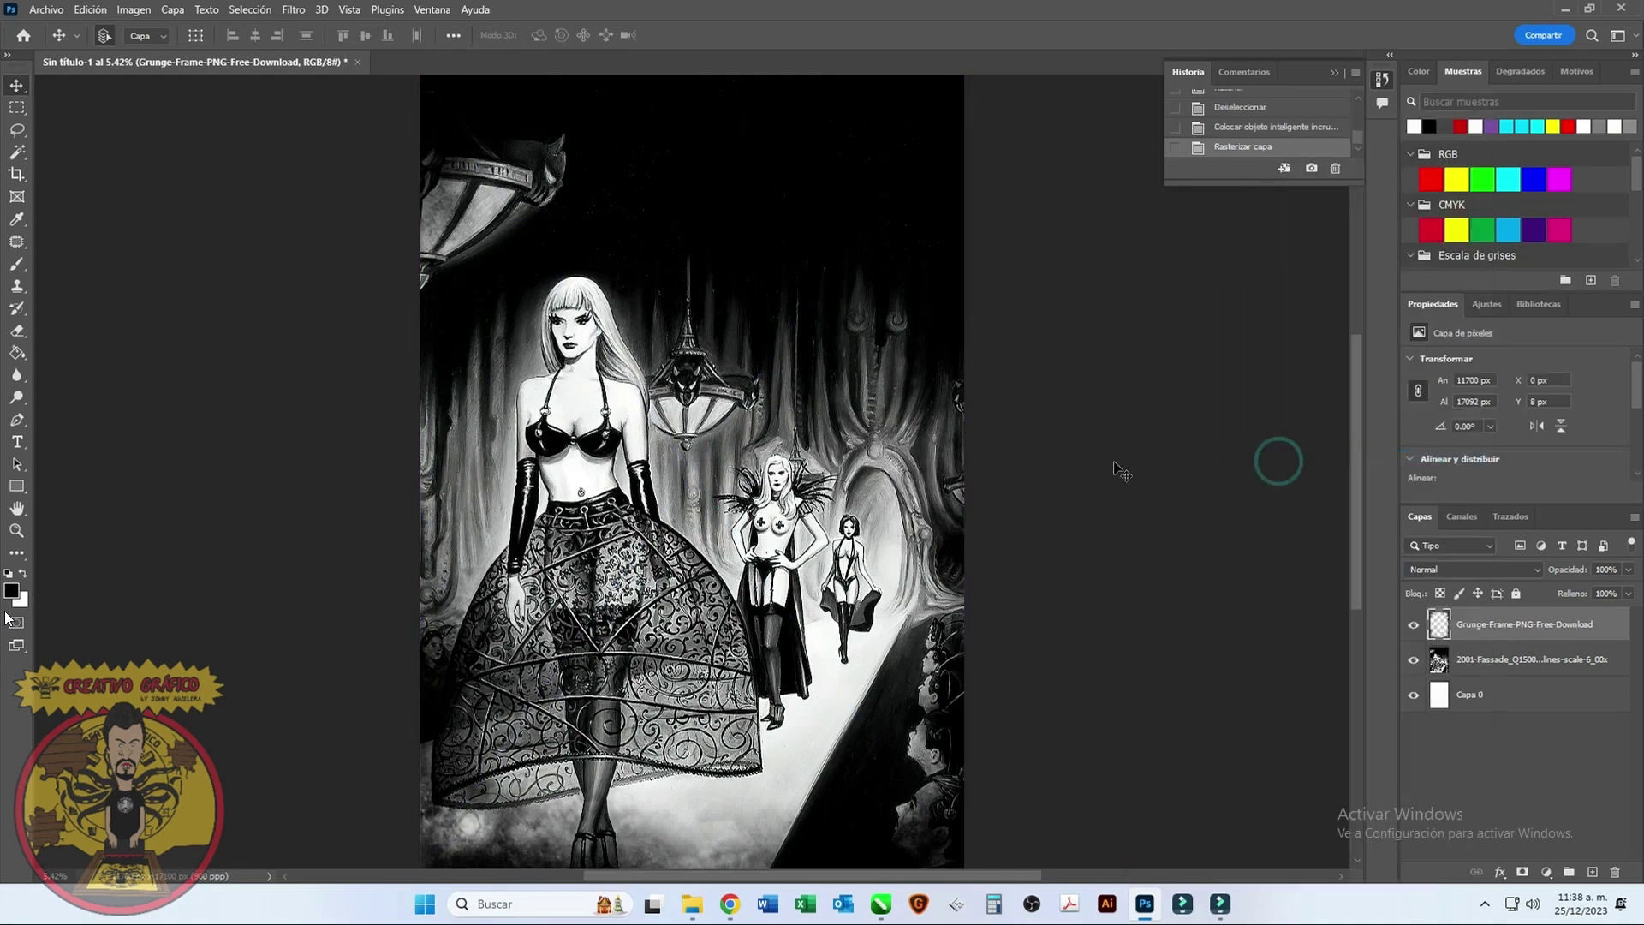
key("ctrl+j")
left_click(1507, 660, "shift")
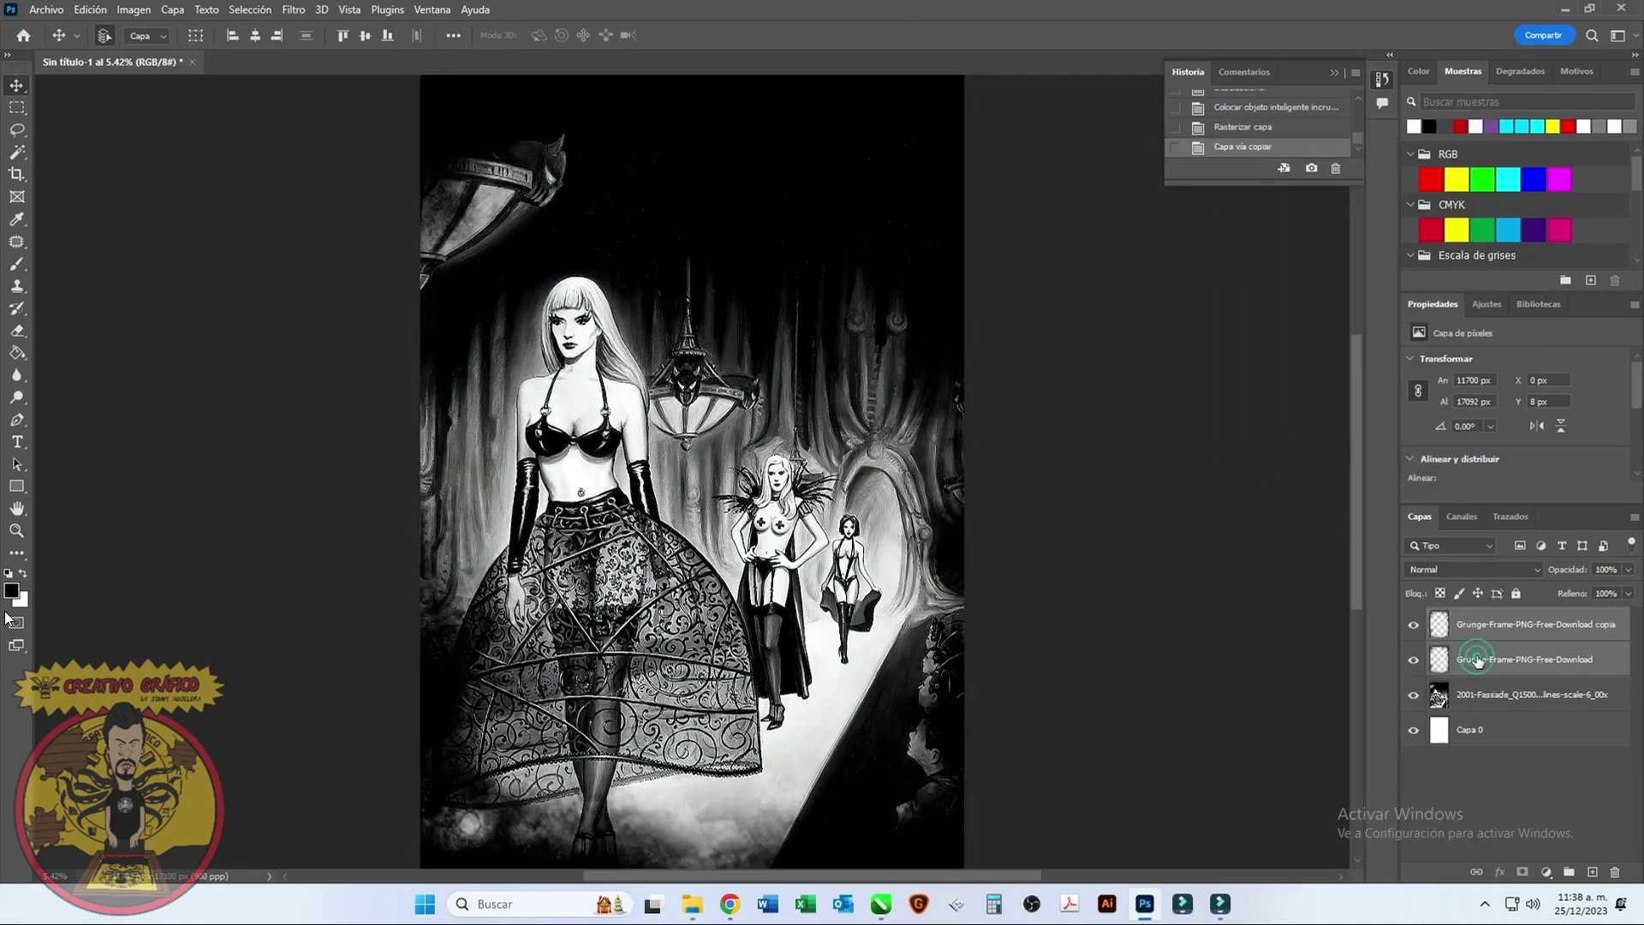
right_click(1497, 659)
left_click(1284, 668)
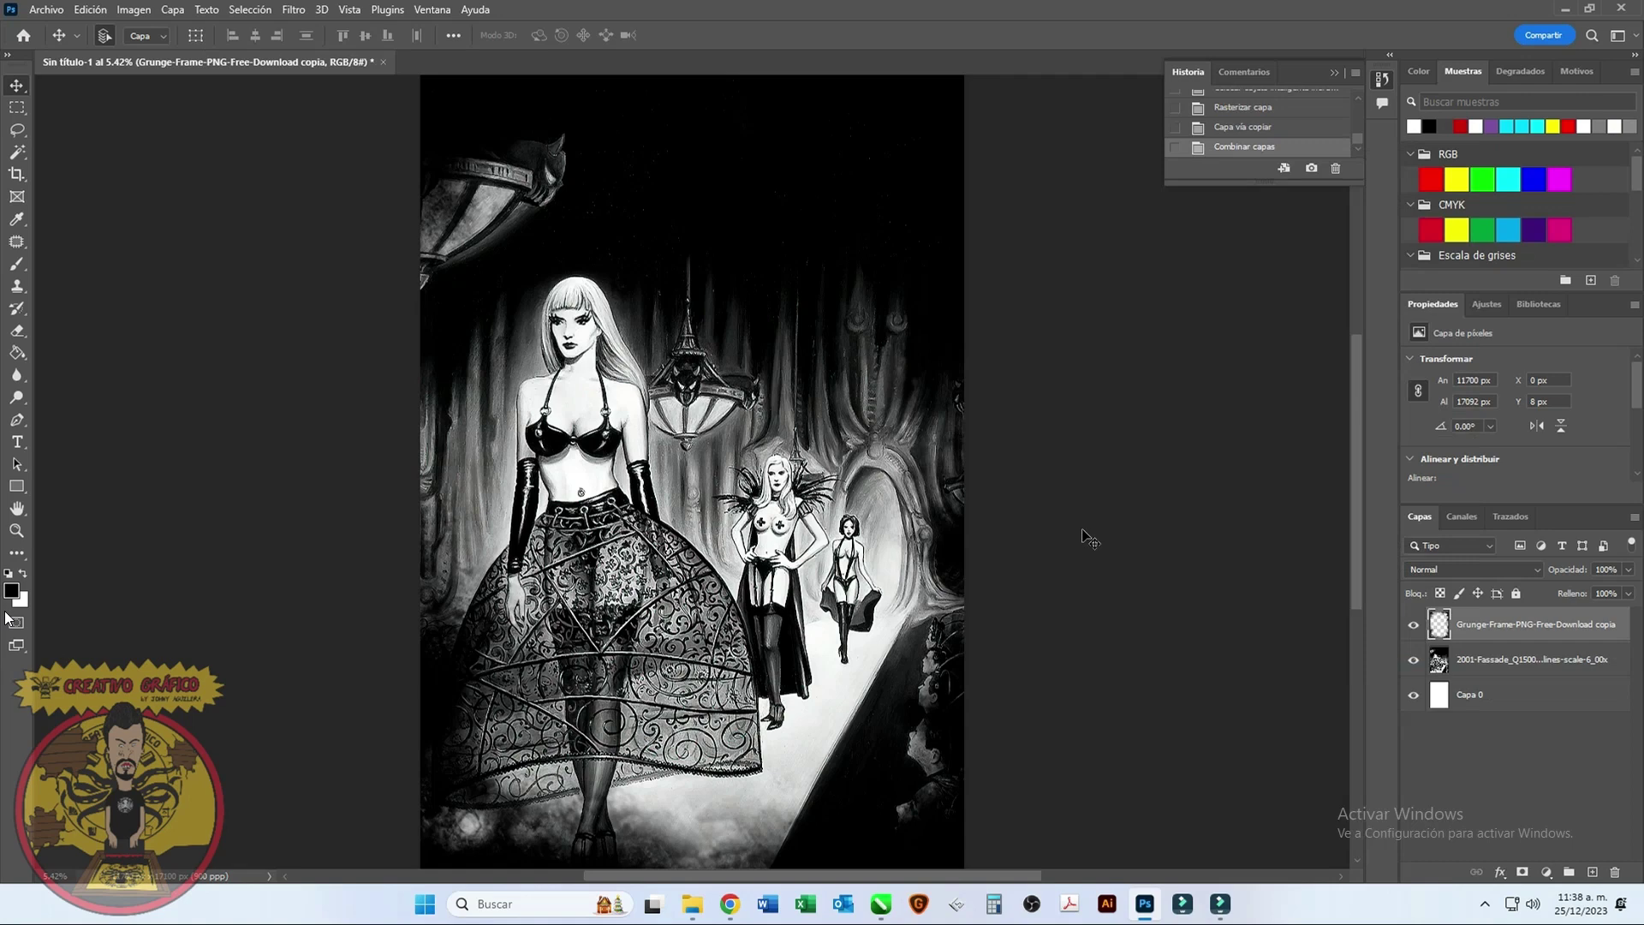
Step: Erase the frame's shadow over the skirt's left side with the Eraser at 50% opacity, undoing the last stroke
scroll(1089, 532, "down", 1)
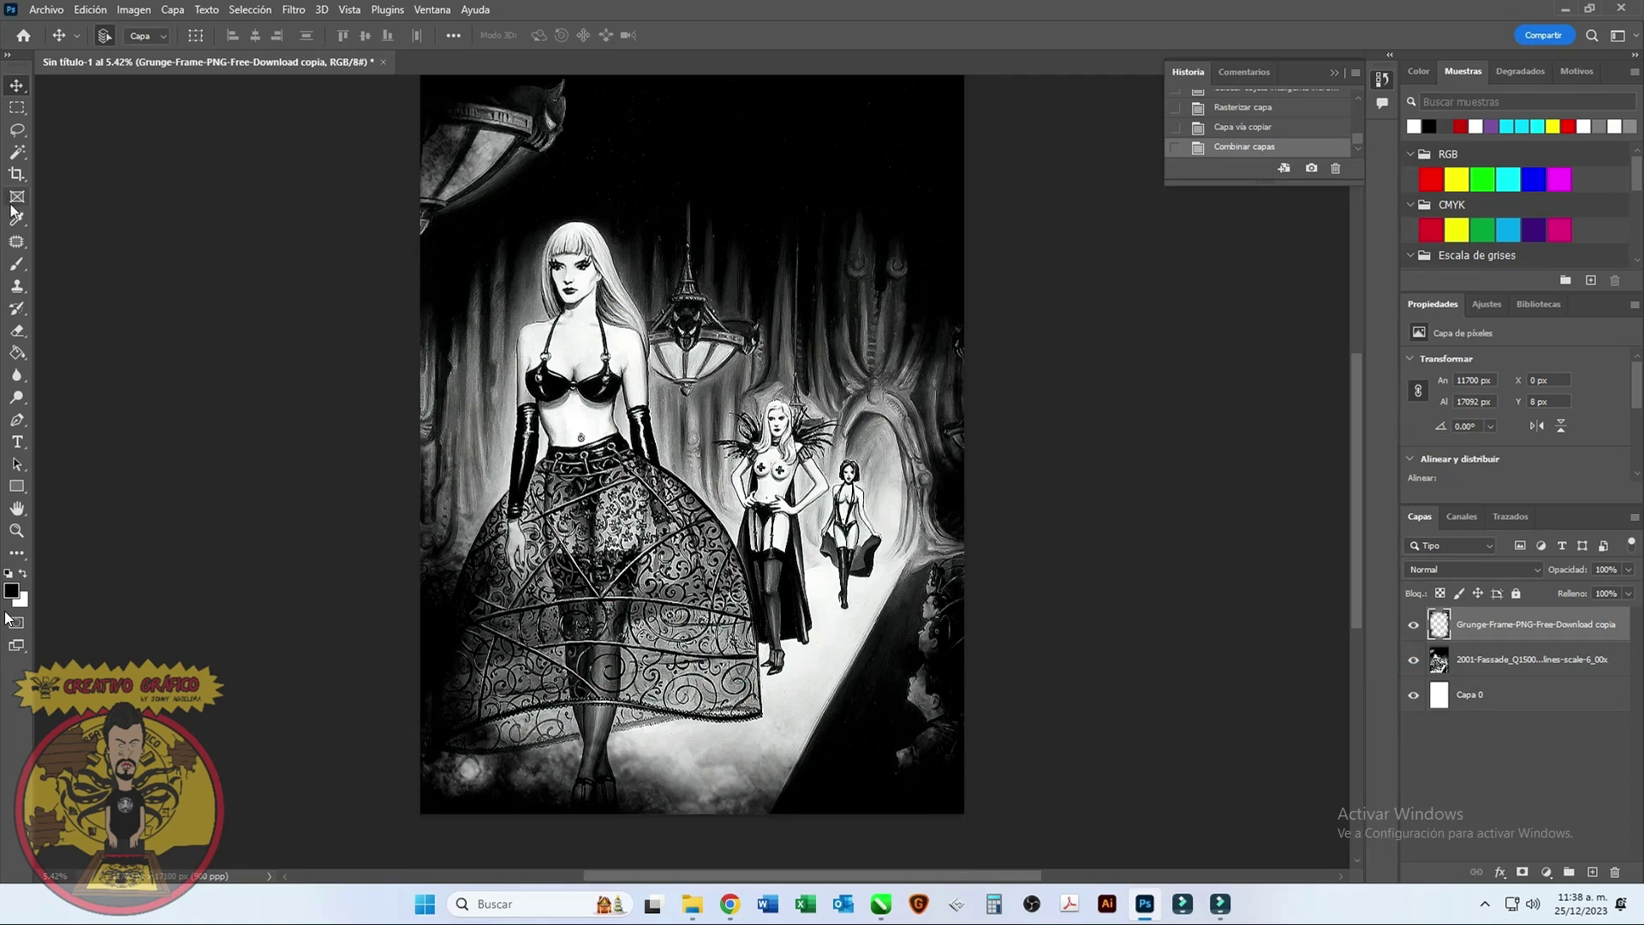
key("e")
left_click(345, 36)
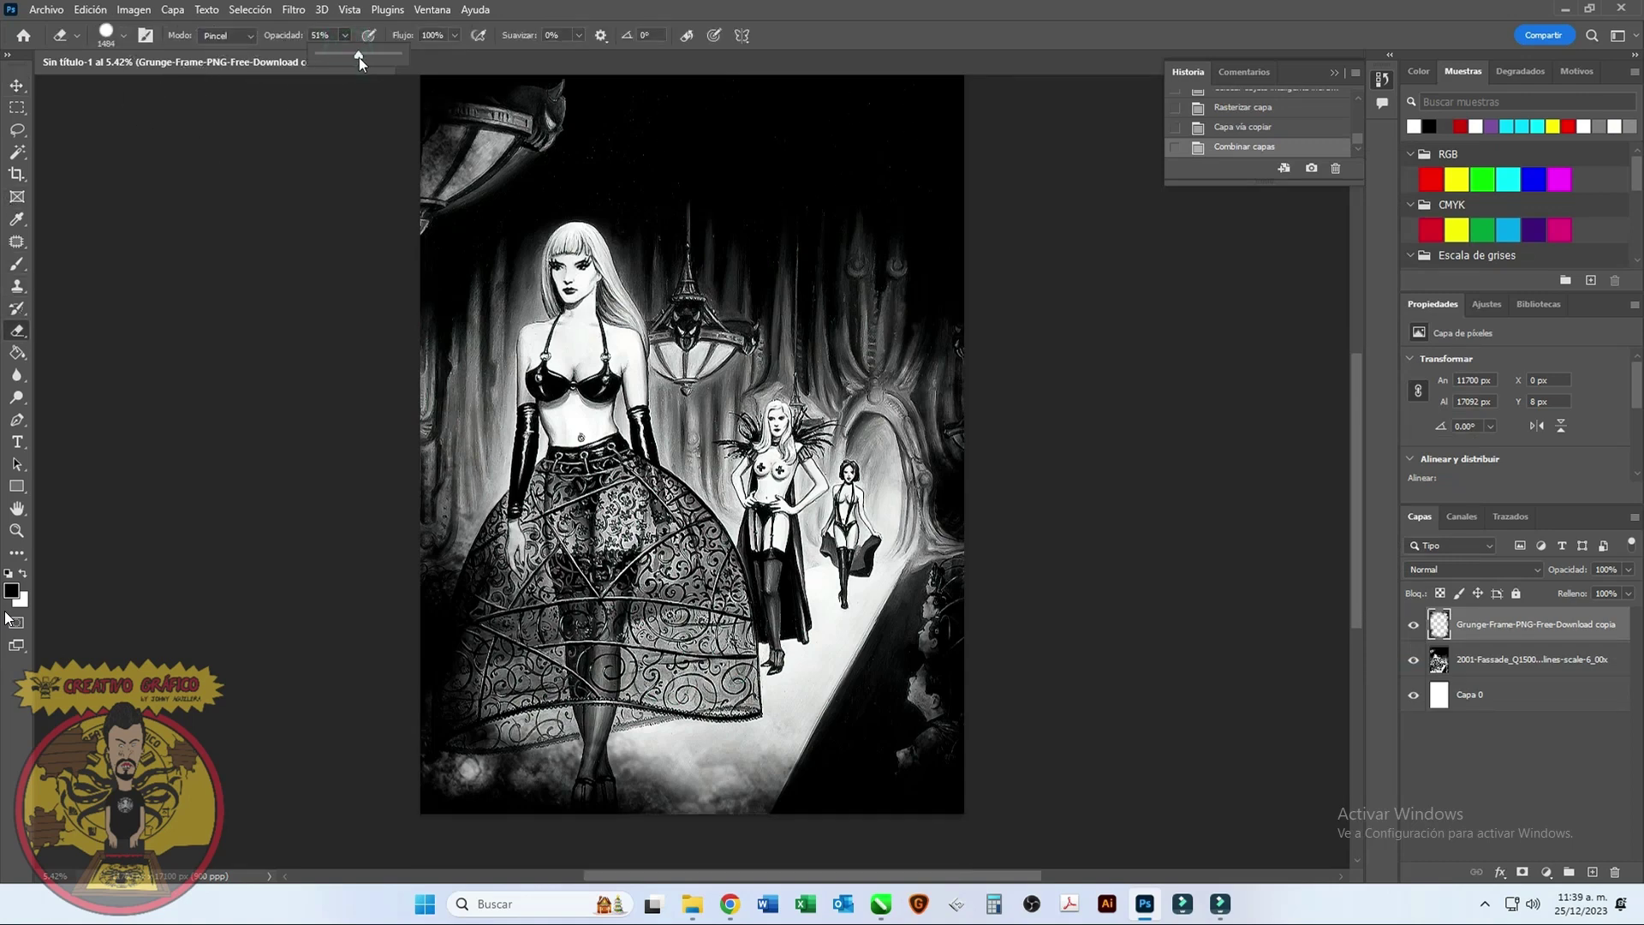
left_click_drag(359, 58, 358, 58)
scroll(483, 275, "down", 2)
mouse_move(498, 459)
left_mouse_down()
mouse_move(472, 558)
mouse_move(503, 433)
mouse_move(468, 581)
mouse_move(502, 438)
mouse_move(493, 508)
left_mouse_up()
mouse_move(488, 483)
left_mouse_down()
mouse_move(492, 554)
mouse_move(480, 506)
left_mouse_up()
mouse_move(477, 512)
left_mouse_down()
mouse_move(498, 575)
mouse_move(477, 514)
mouse_move(484, 589)
mouse_move(470, 577)
mouse_move(488, 612)
mouse_move(473, 543)
mouse_move(483, 587)
mouse_move(551, 581)
mouse_move(493, 594)
left_mouse_up()
key("ctrl+z")
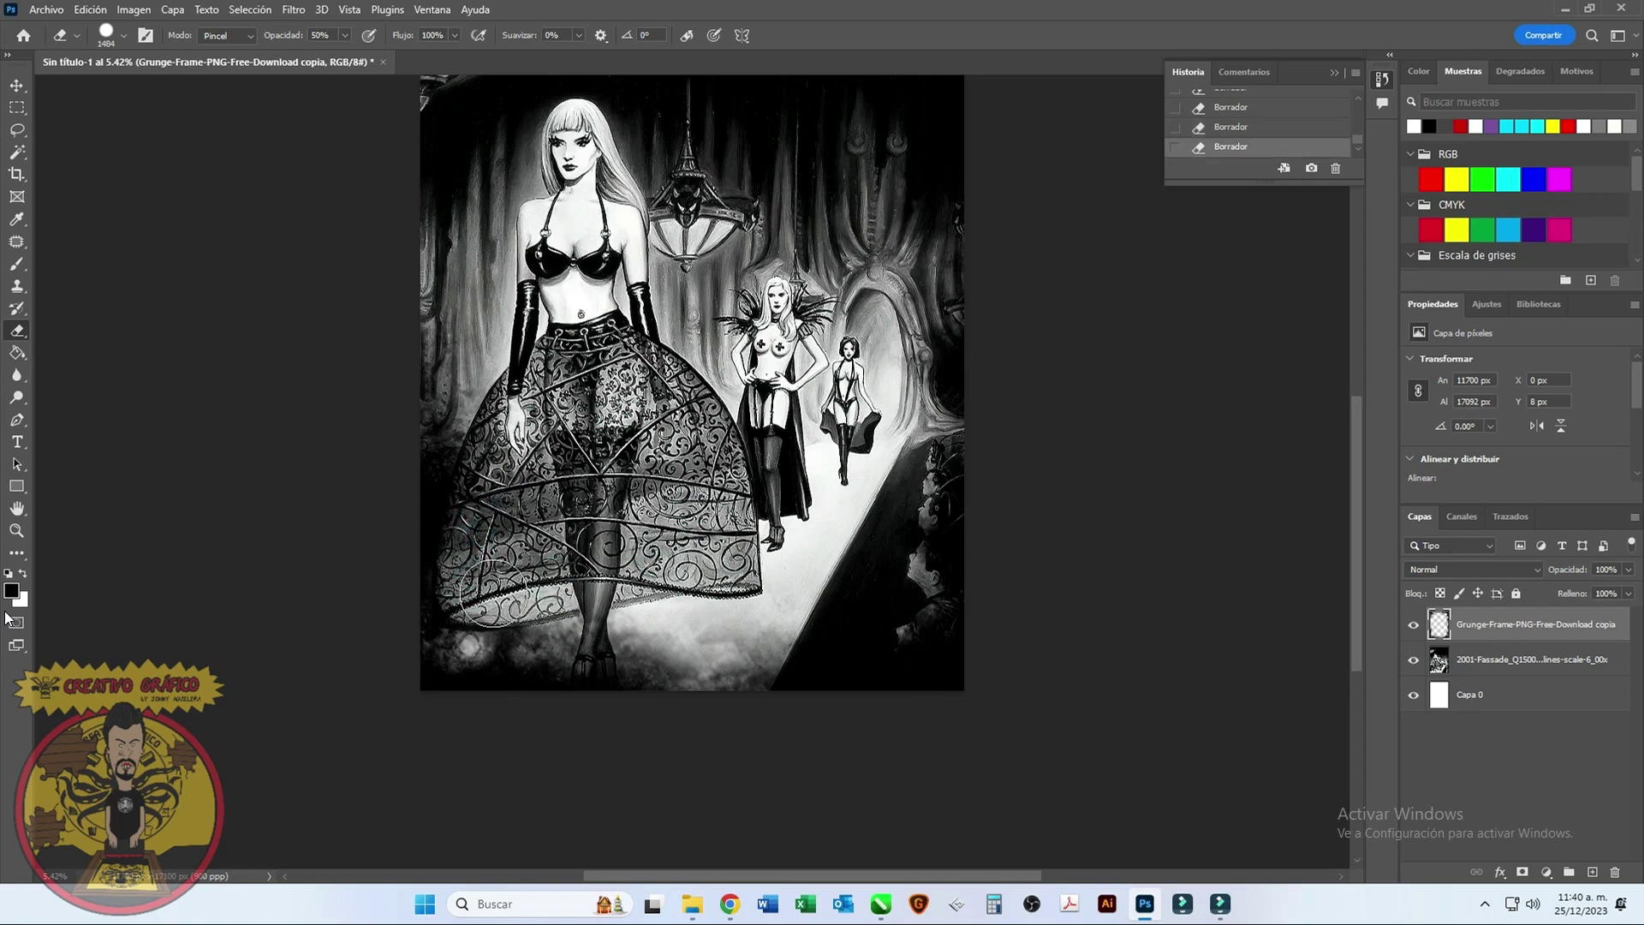
Step: Reduce the eraser size and erase the frame's shadow along the skirt's lower edge and over the woman's legs
left_click(124, 35)
left_click(171, 89)
left_click_drag(178, 87, 190, 88)
left_click(481, 617)
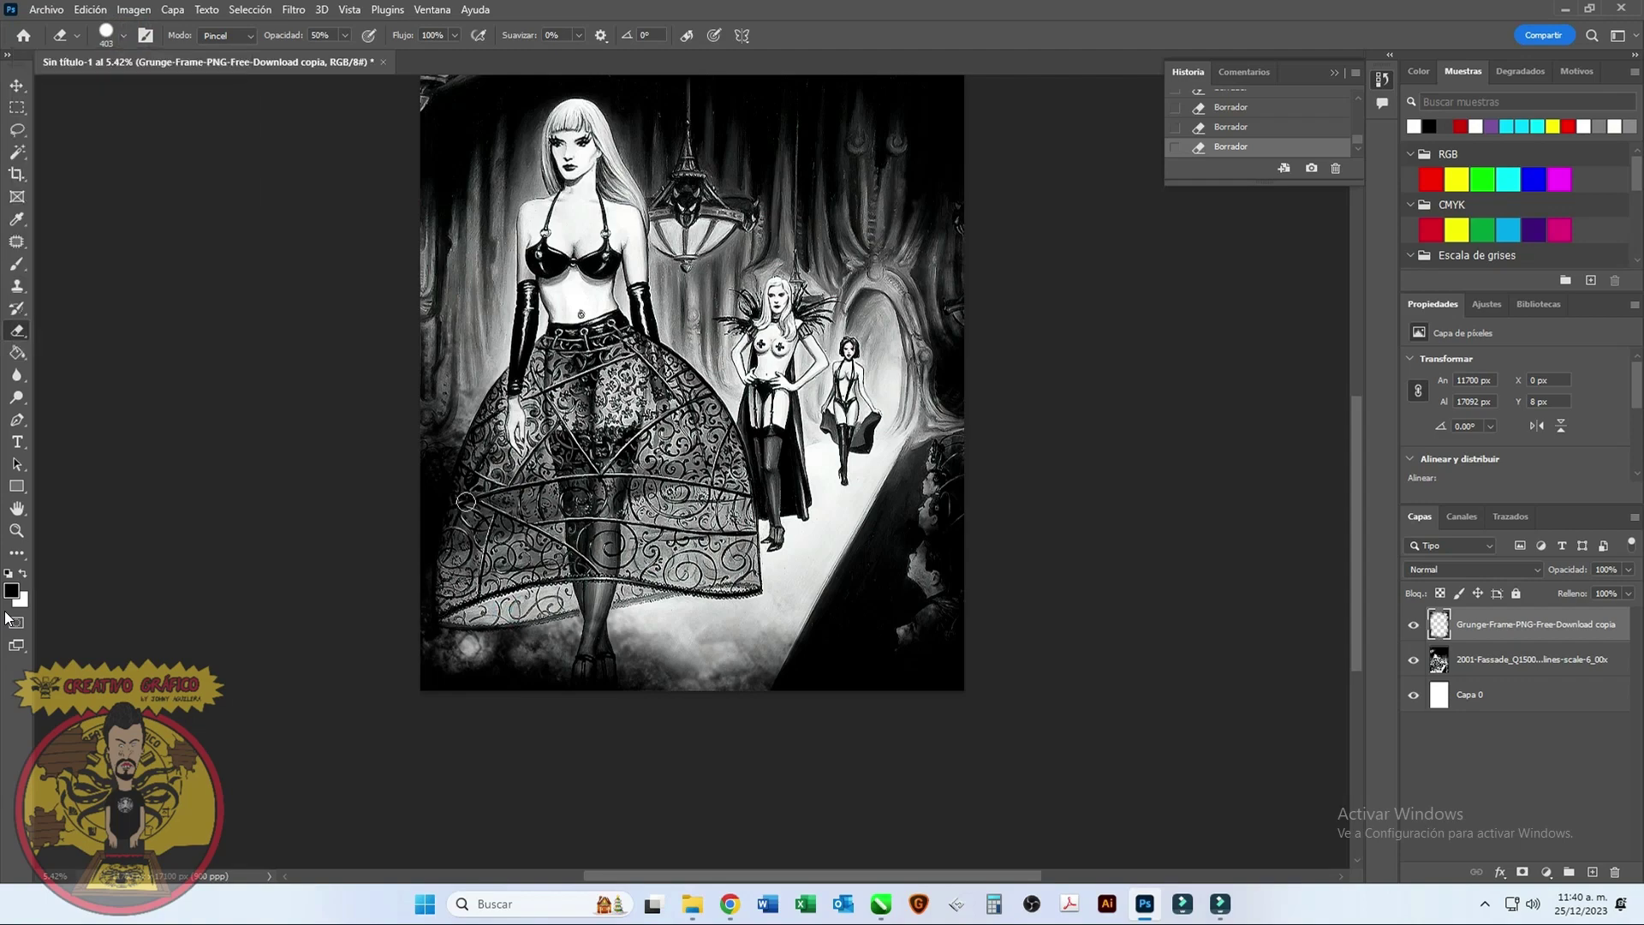
scroll(465, 501, "up", 5)
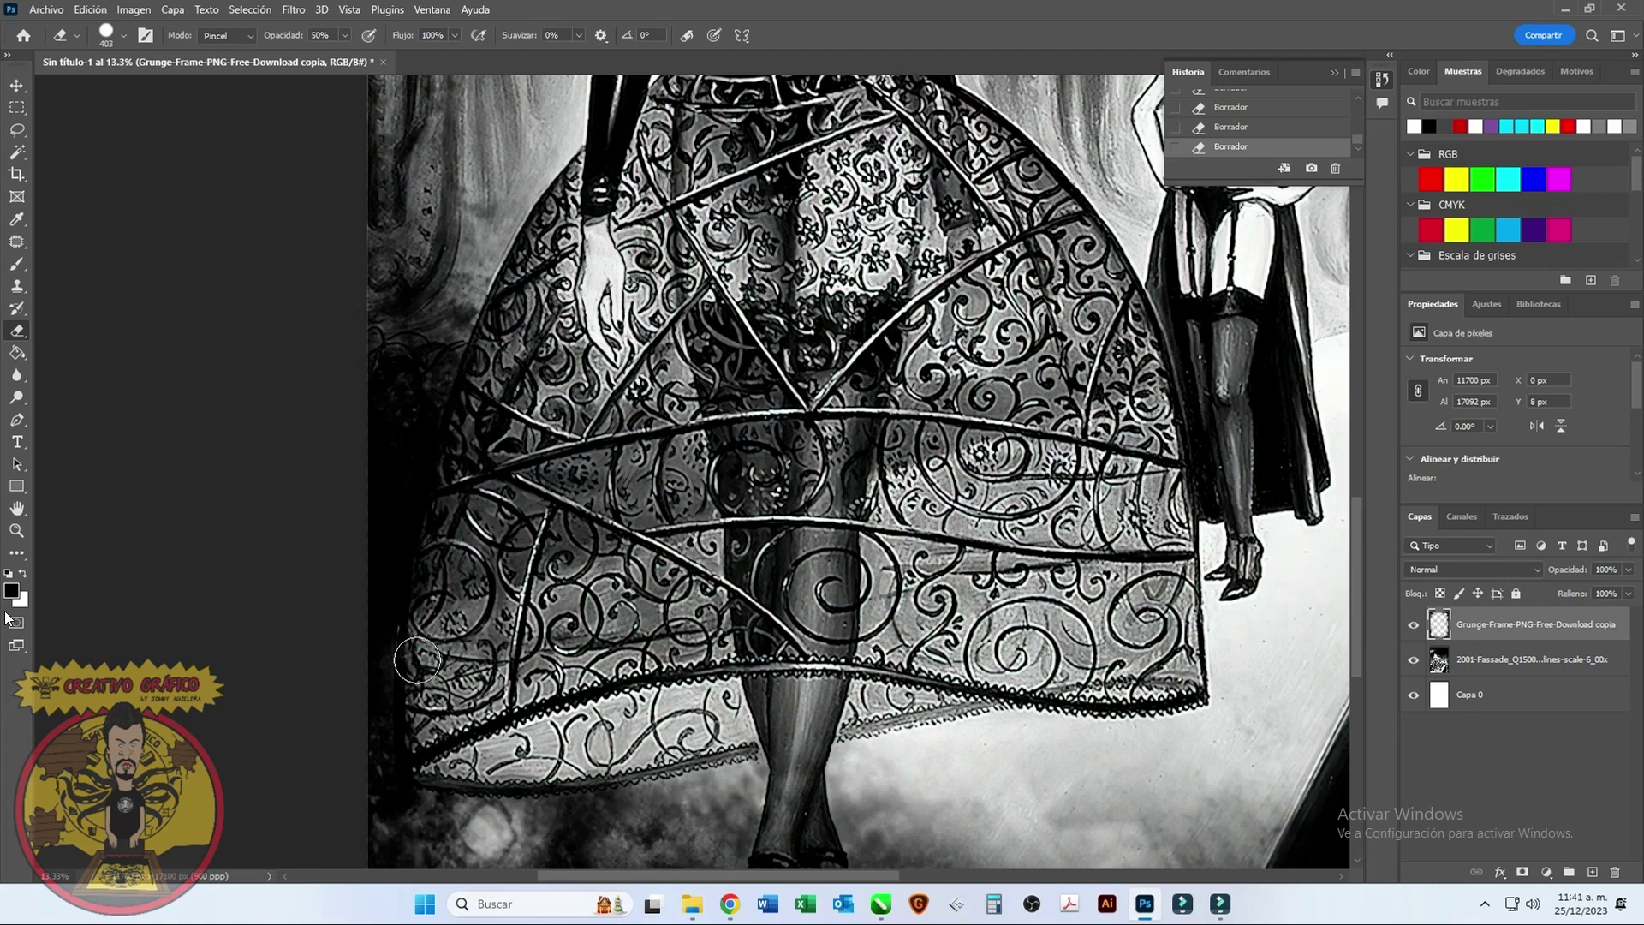
mouse_move(417, 660)
left_mouse_down()
mouse_move(426, 764)
mouse_move(631, 758)
mouse_move(754, 710)
left_mouse_up()
scroll(770, 668, "down", 3)
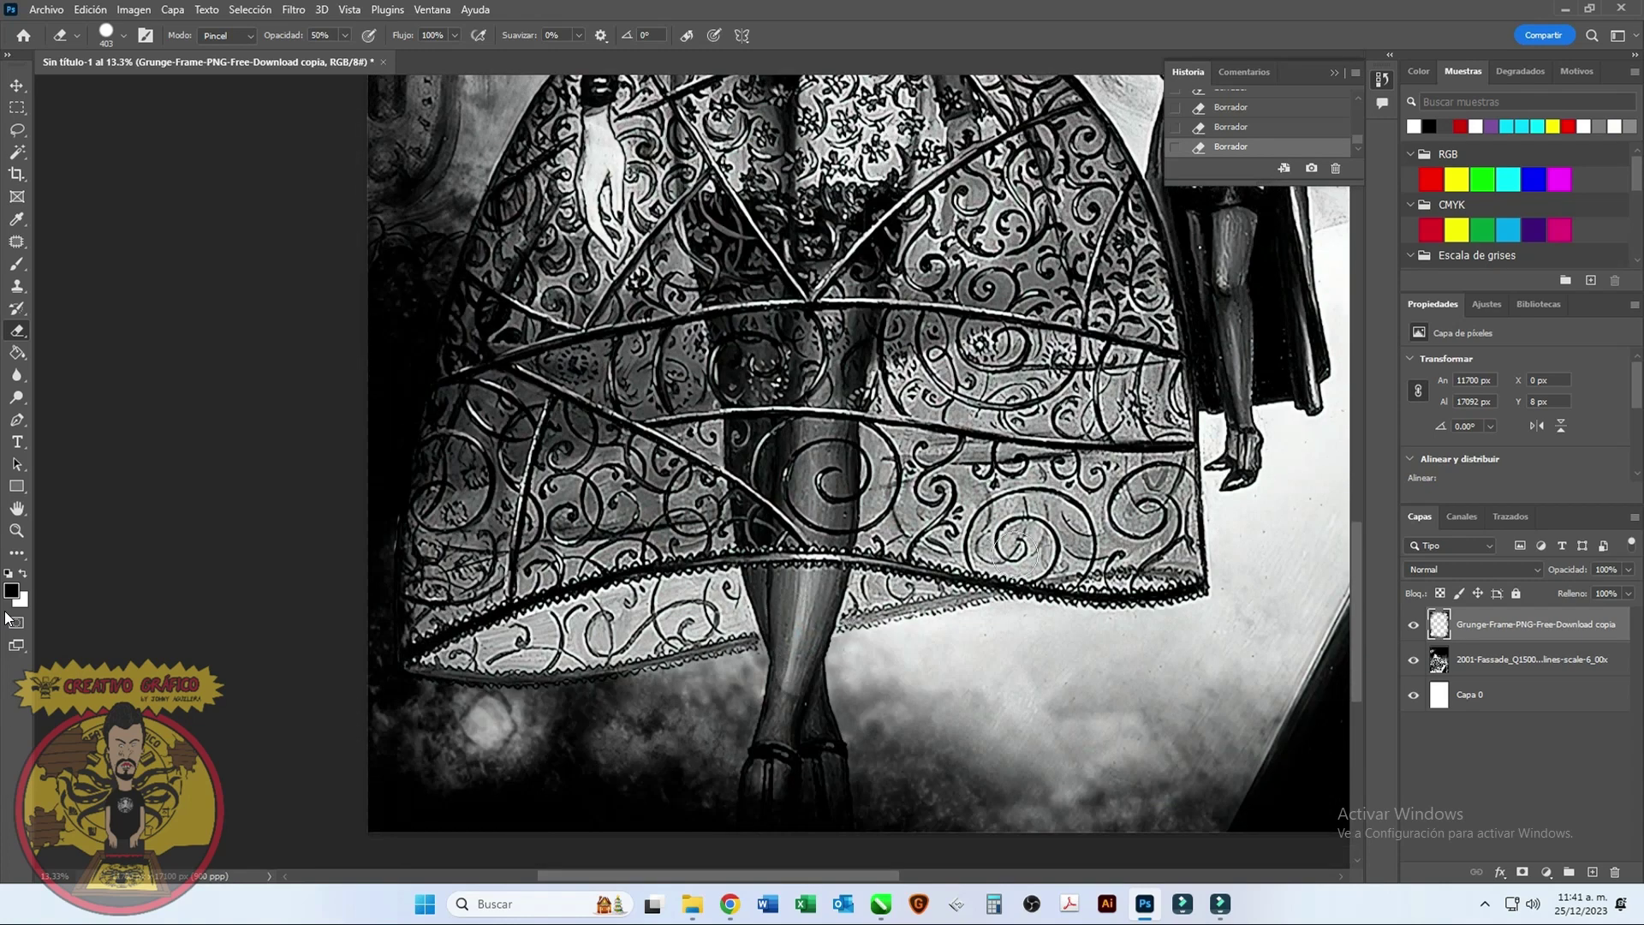
mouse_move(827, 609)
left_mouse_down()
mouse_move(790, 659)
mouse_move(788, 727)
mouse_move(803, 678)
mouse_move(828, 810)
mouse_move(796, 757)
mouse_move(806, 817)
mouse_move(774, 776)
mouse_move(765, 826)
mouse_move(787, 703)
left_mouse_up()
scroll(496, 477, "down", 4)
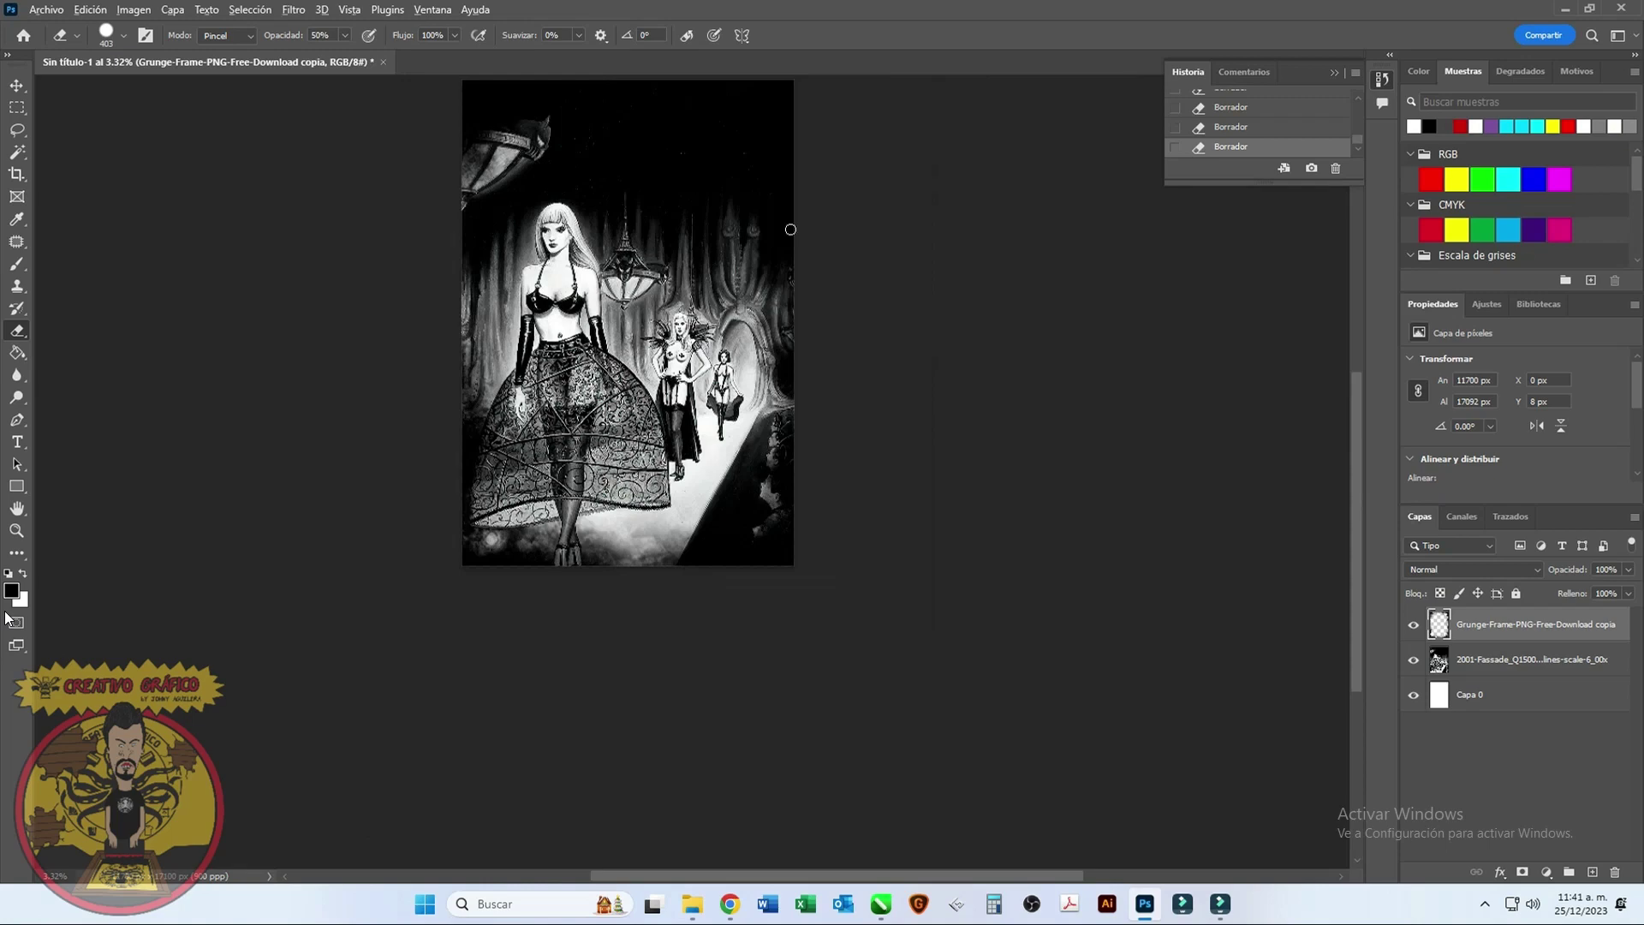
scroll(703, 218, "up", 1)
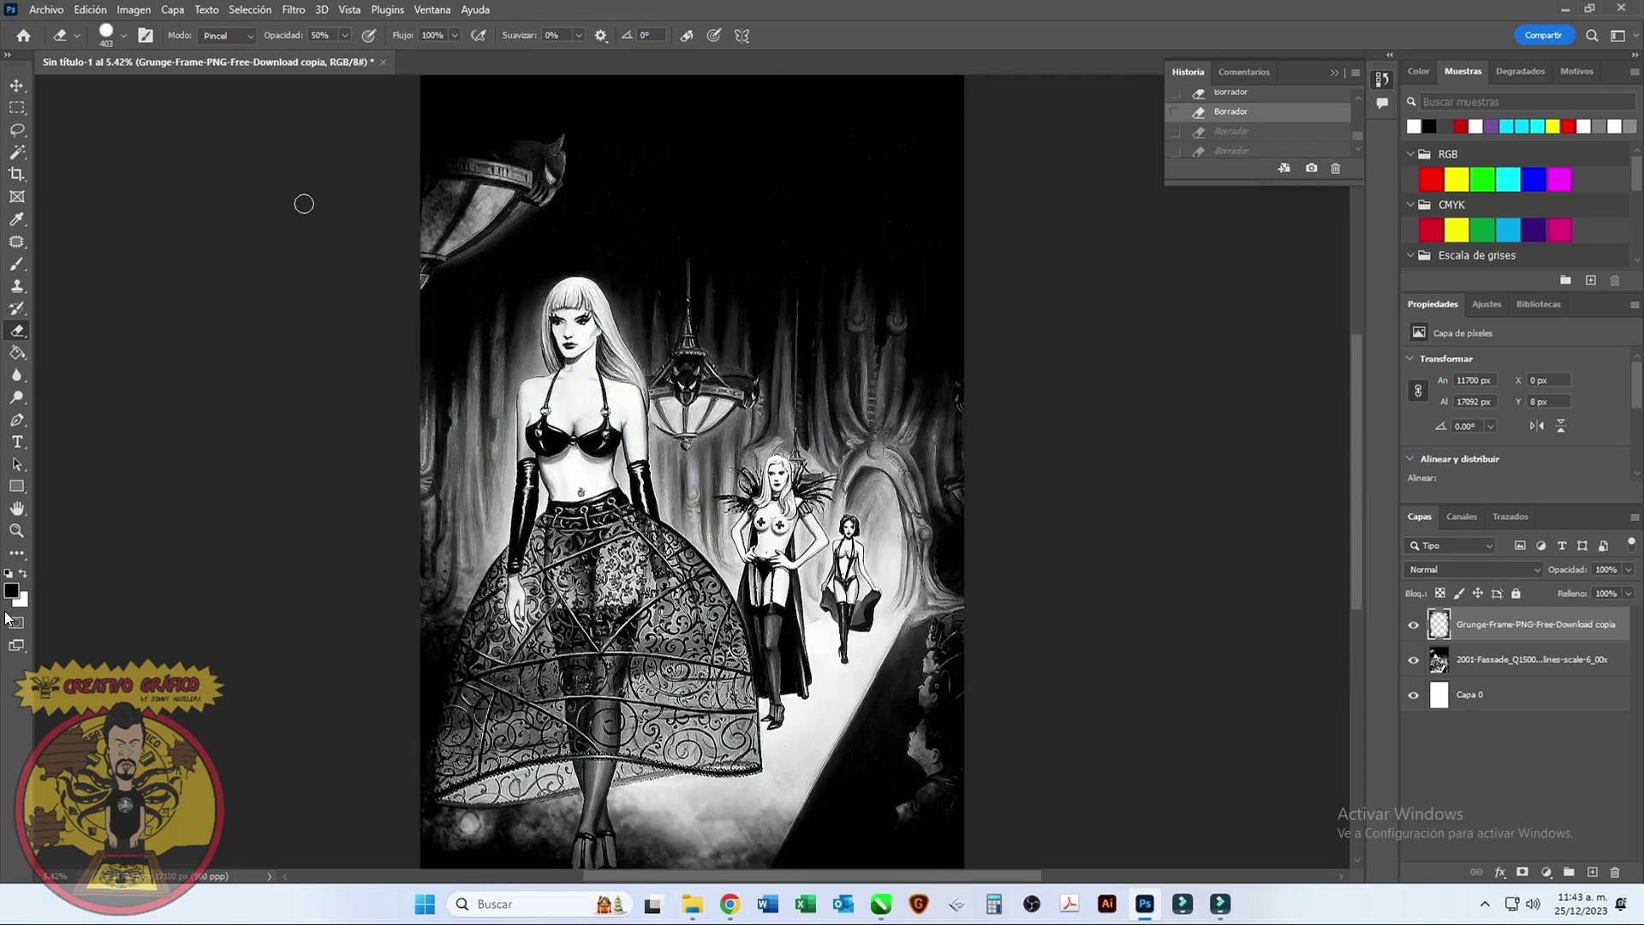
Step: Merge the grunge frame layer with the 2001-Fassade artwork layer
key("v")
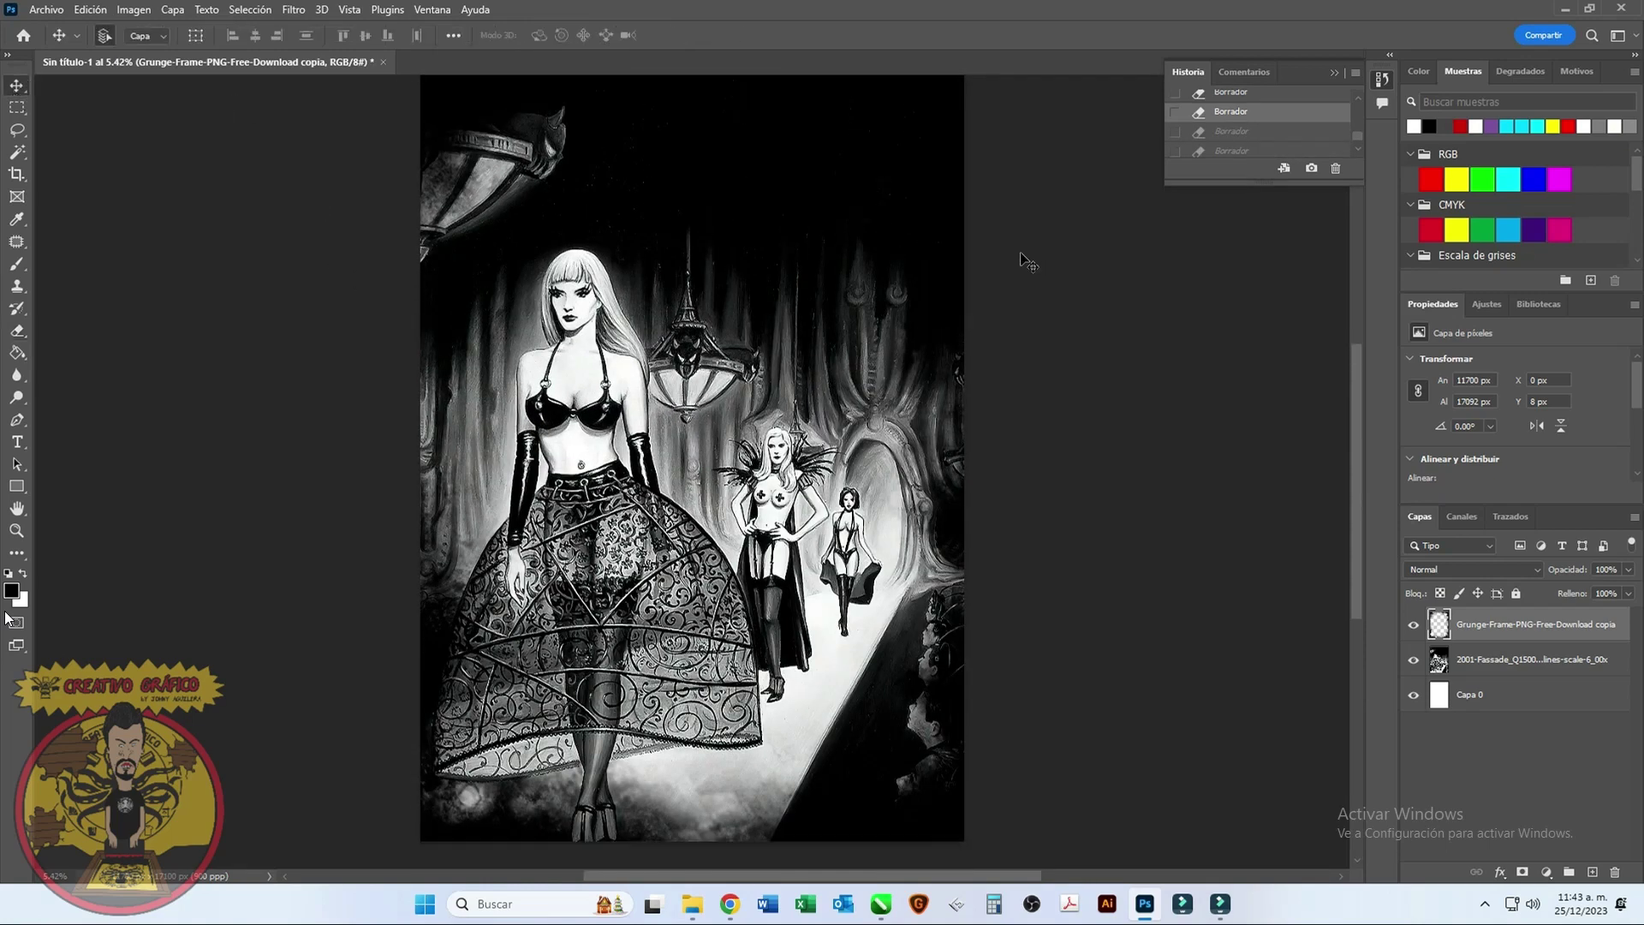
right_click(1492, 661)
left_click(1259, 670)
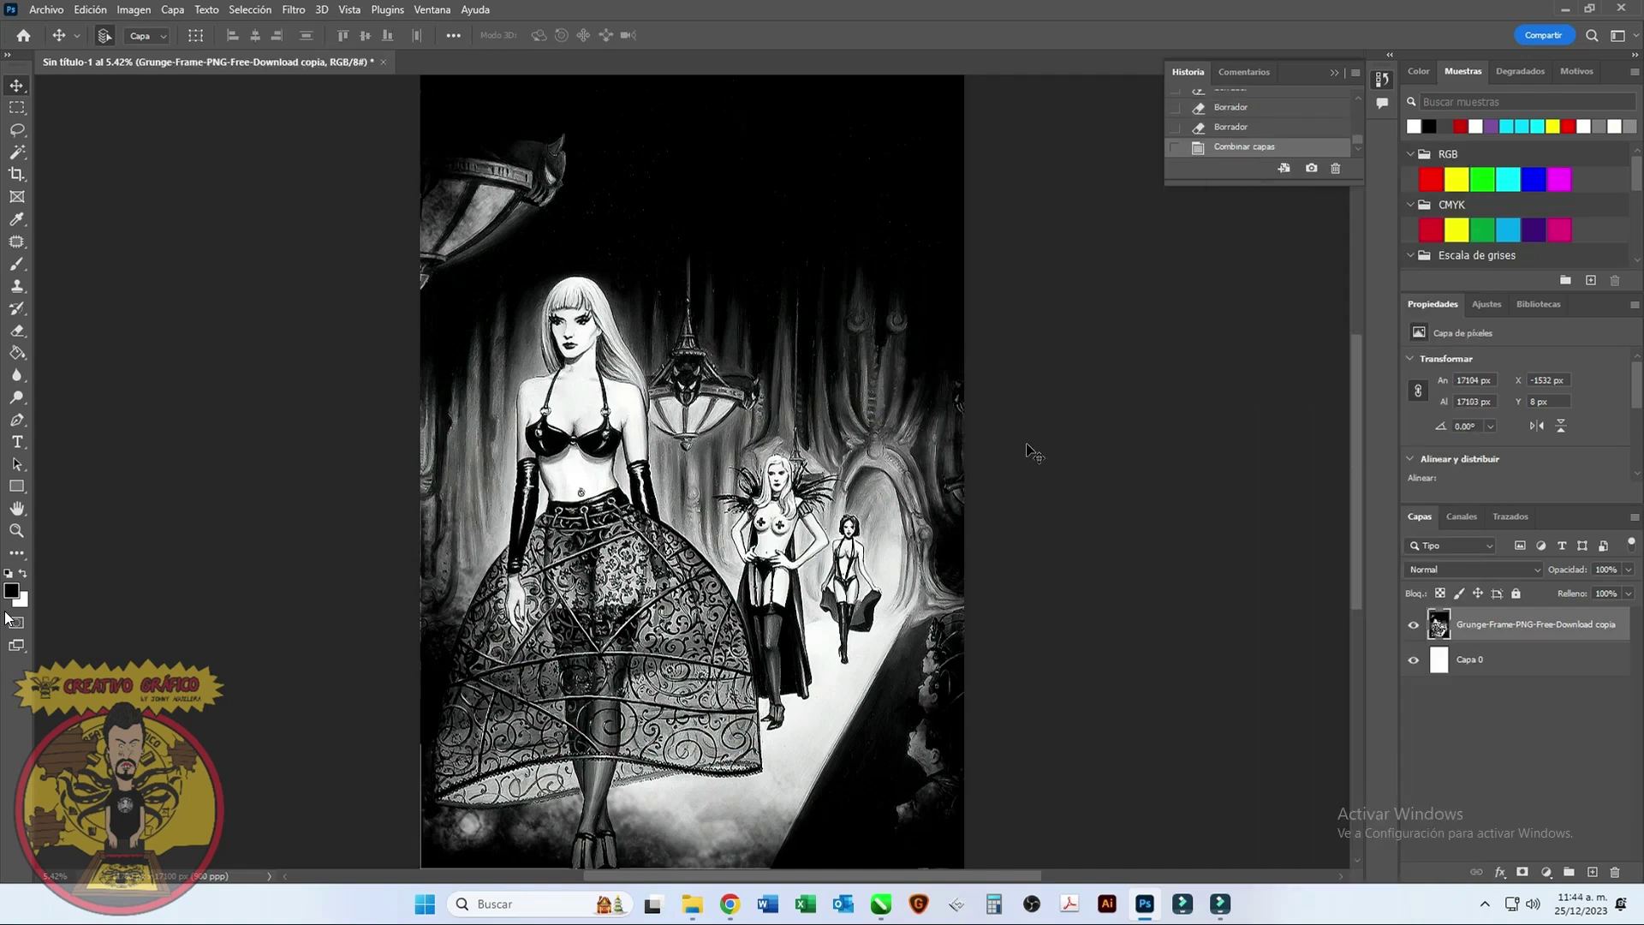
Step: Apply a Brightness/Contrast adjustment to the merged artwork with brightness 6 and contrast about 28
left_click(134, 10)
mouse_move(141, 55)
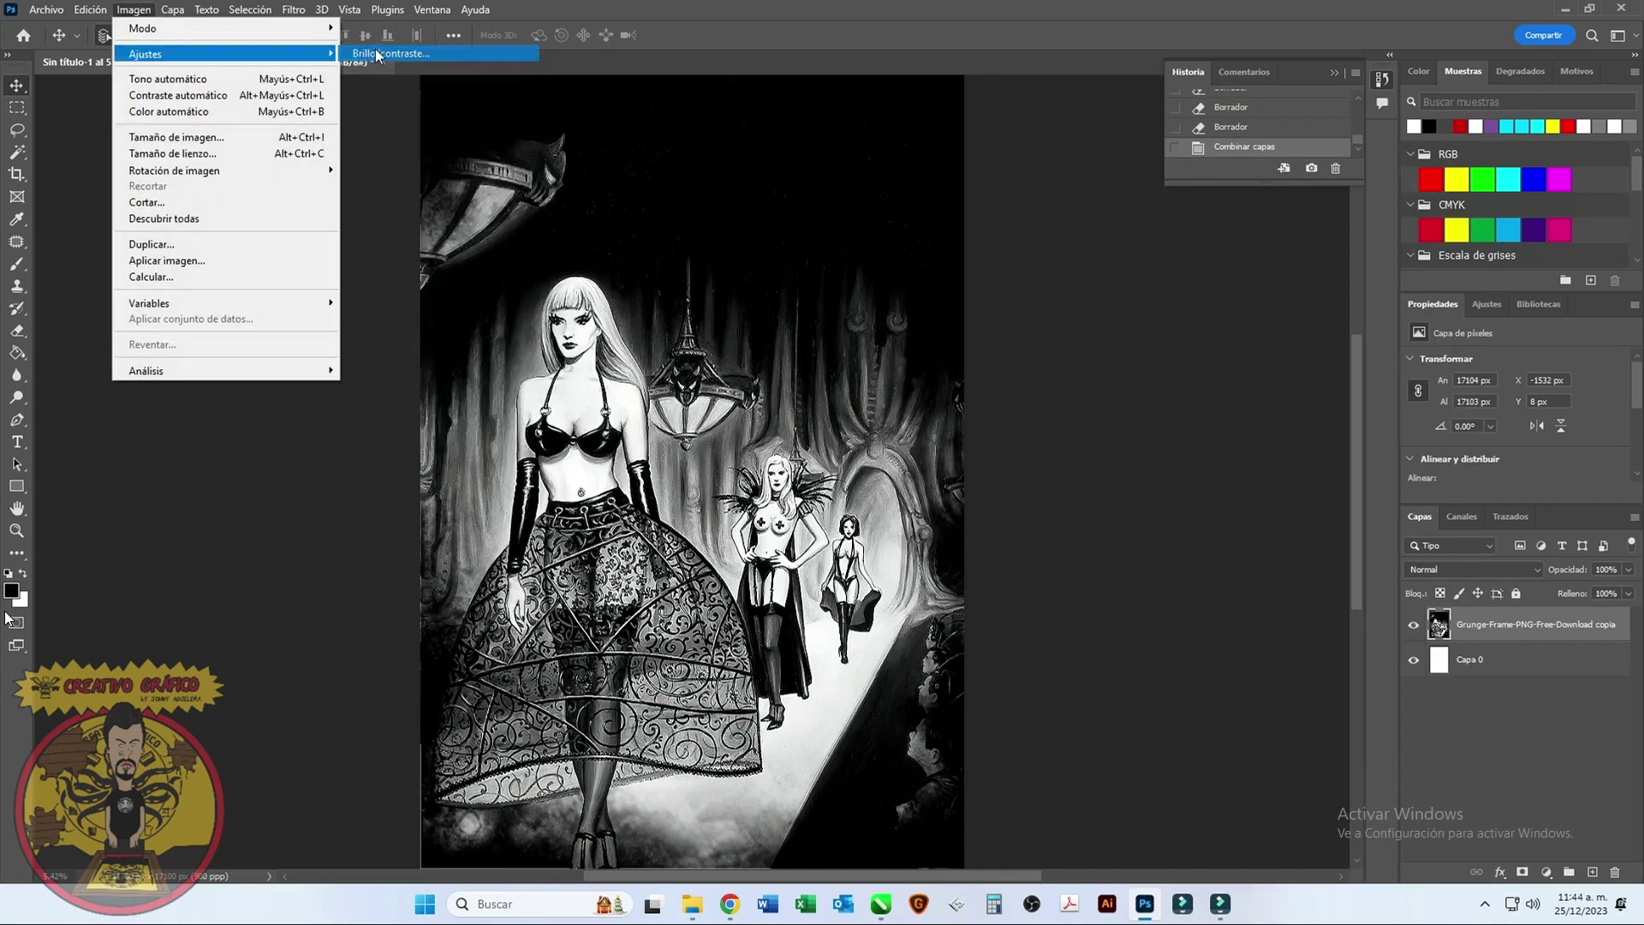
left_click(403, 55)
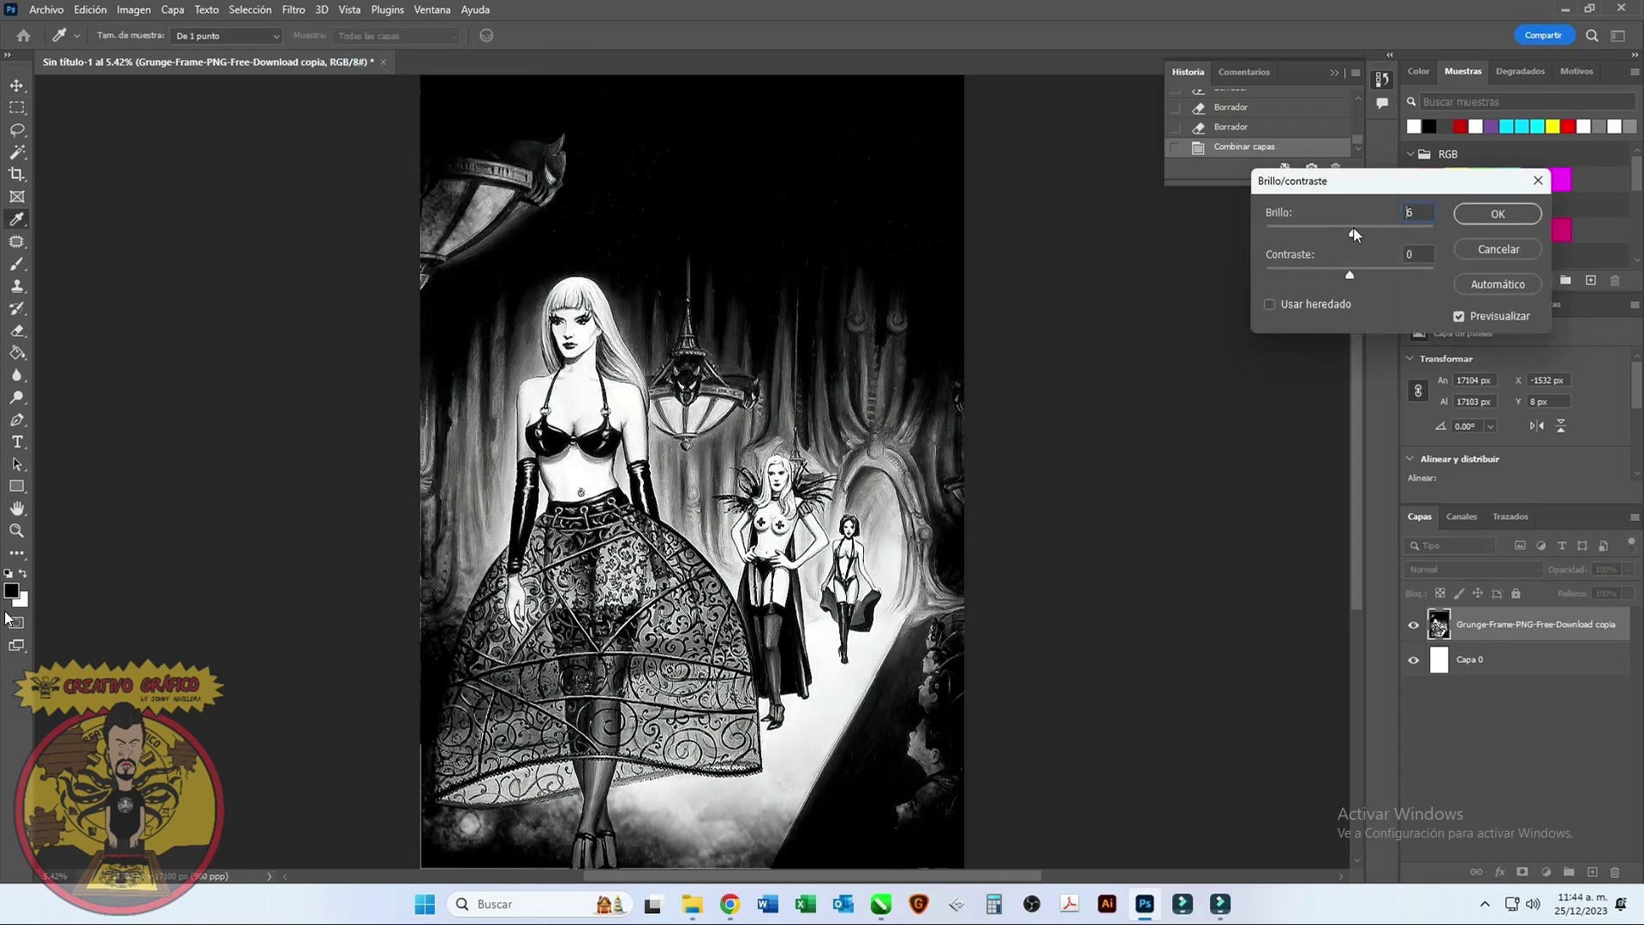
left_click_drag(1349, 232, 1379, 275)
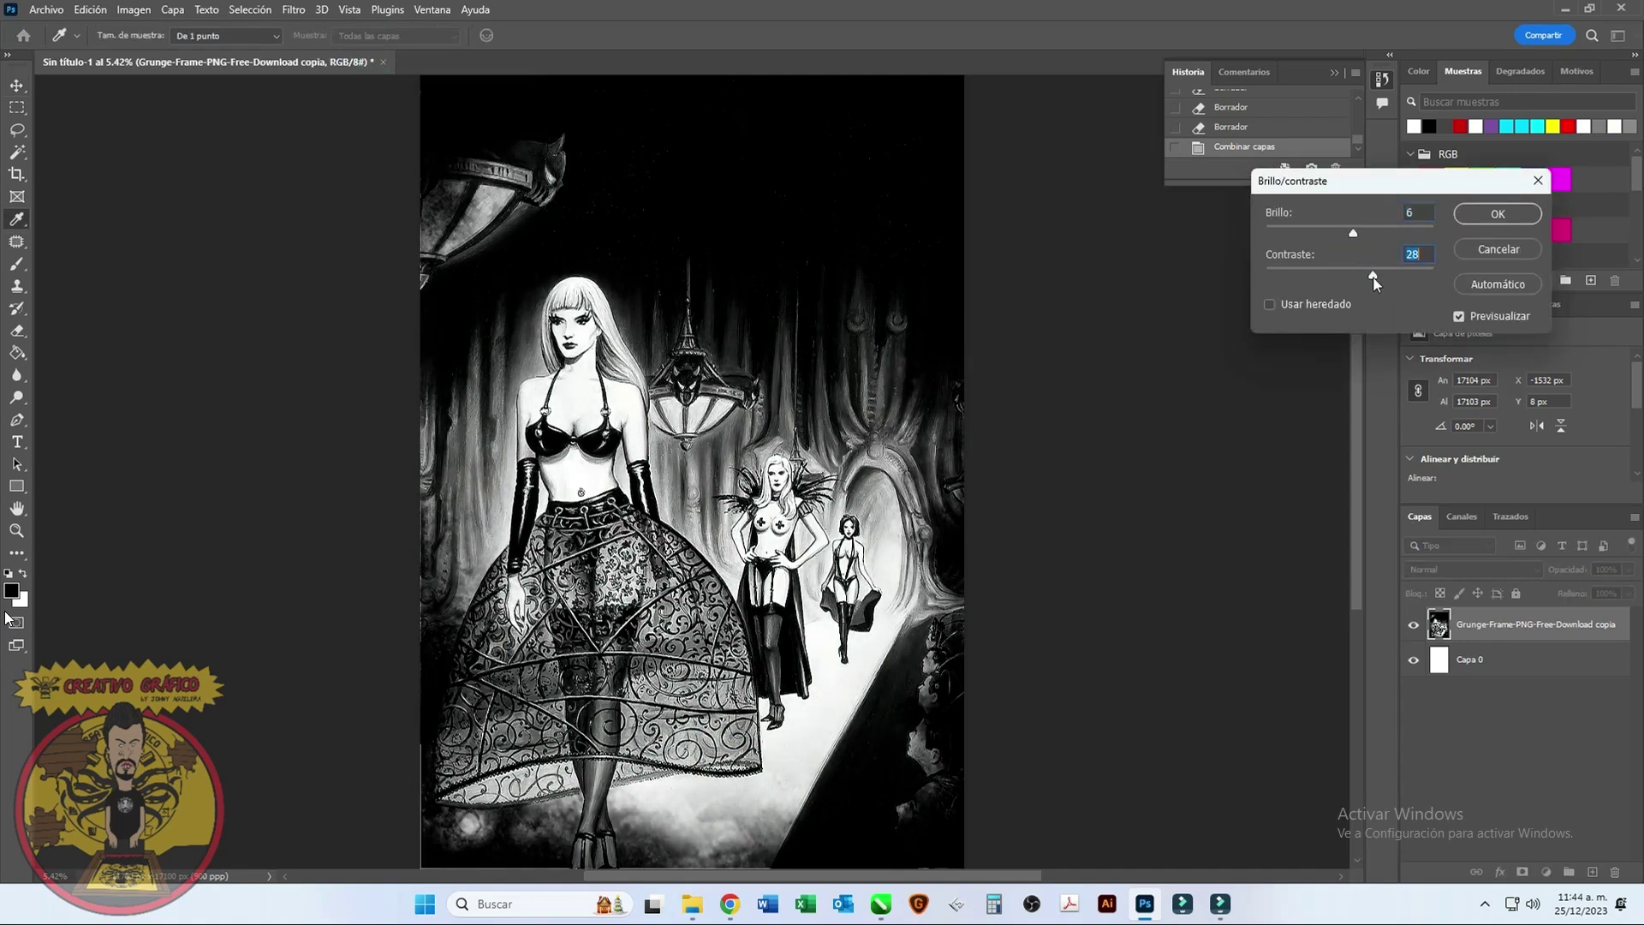
key("Return")
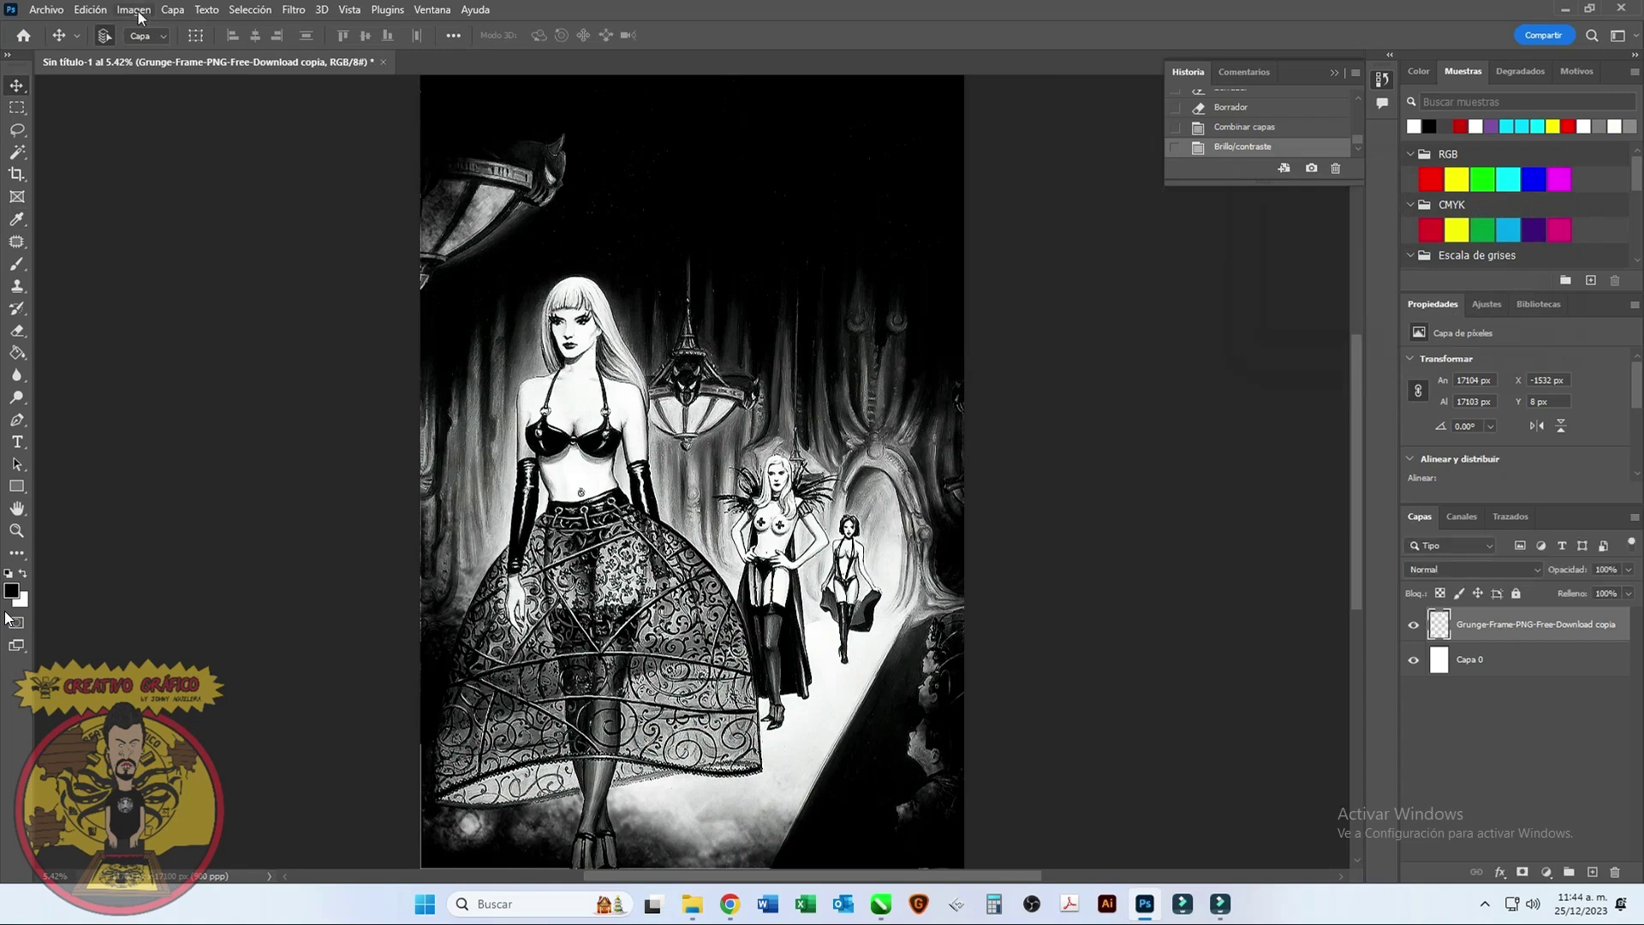
Step: Apply a Levels adjustment to the artwork with the midtone input at 0.94 and the white input at about 238
left_click(134, 10)
left_click(383, 70)
key("ctrl+l")
left_click_drag(1277, 206, 1286, 211)
left_click_drag(1385, 206, 1371, 209)
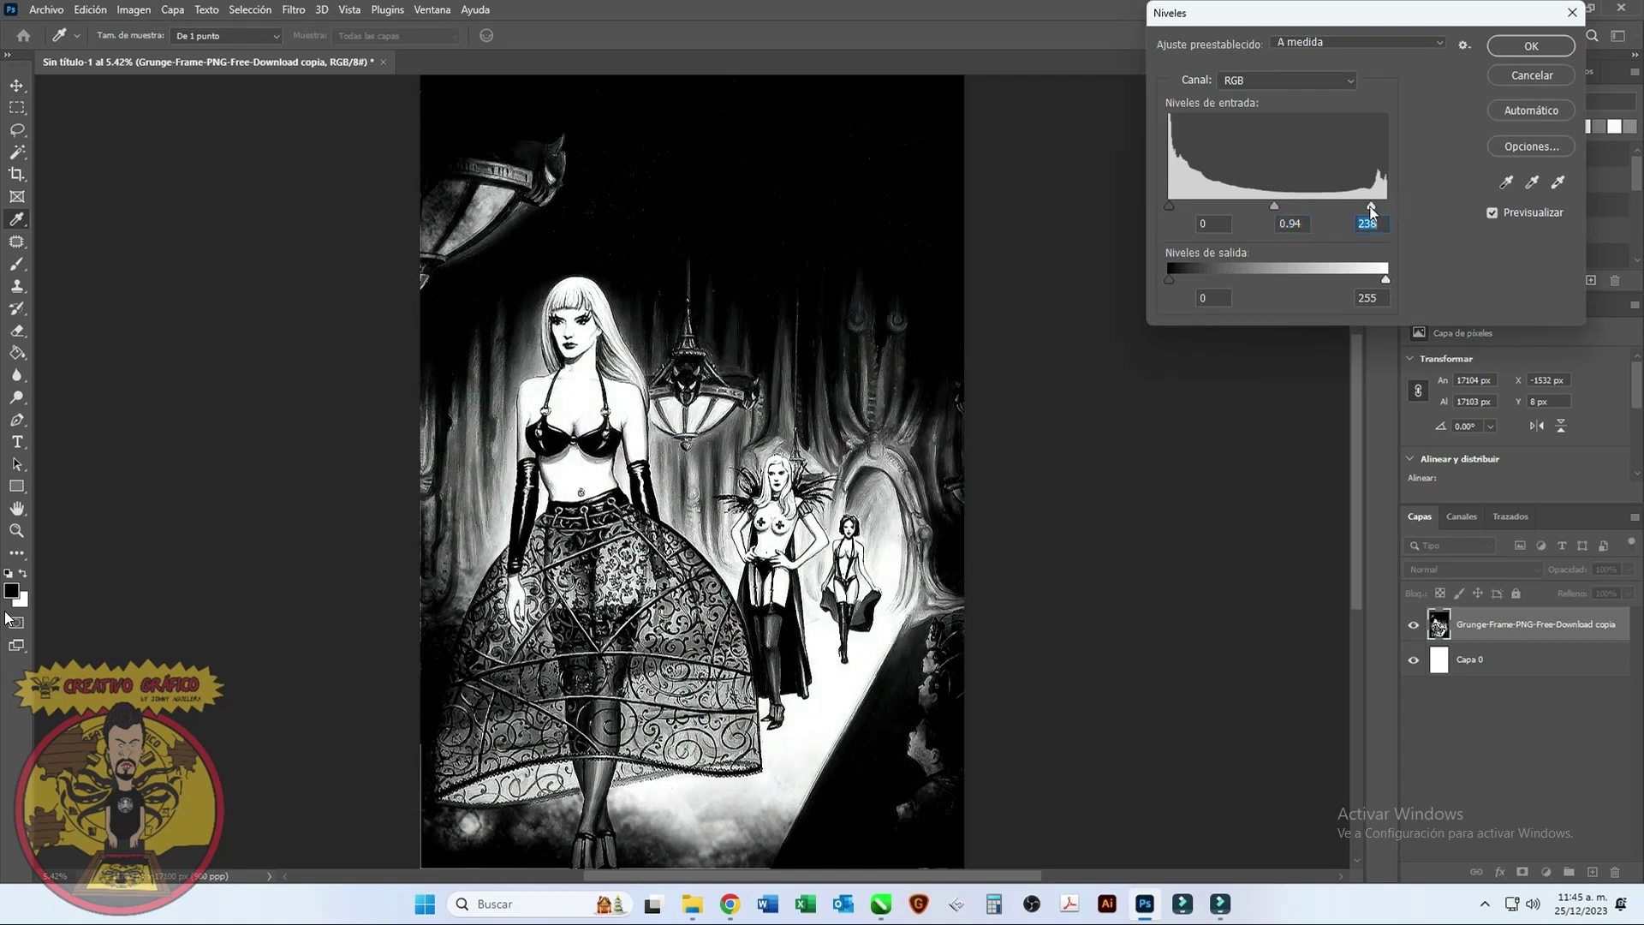
left_click(1514, 48)
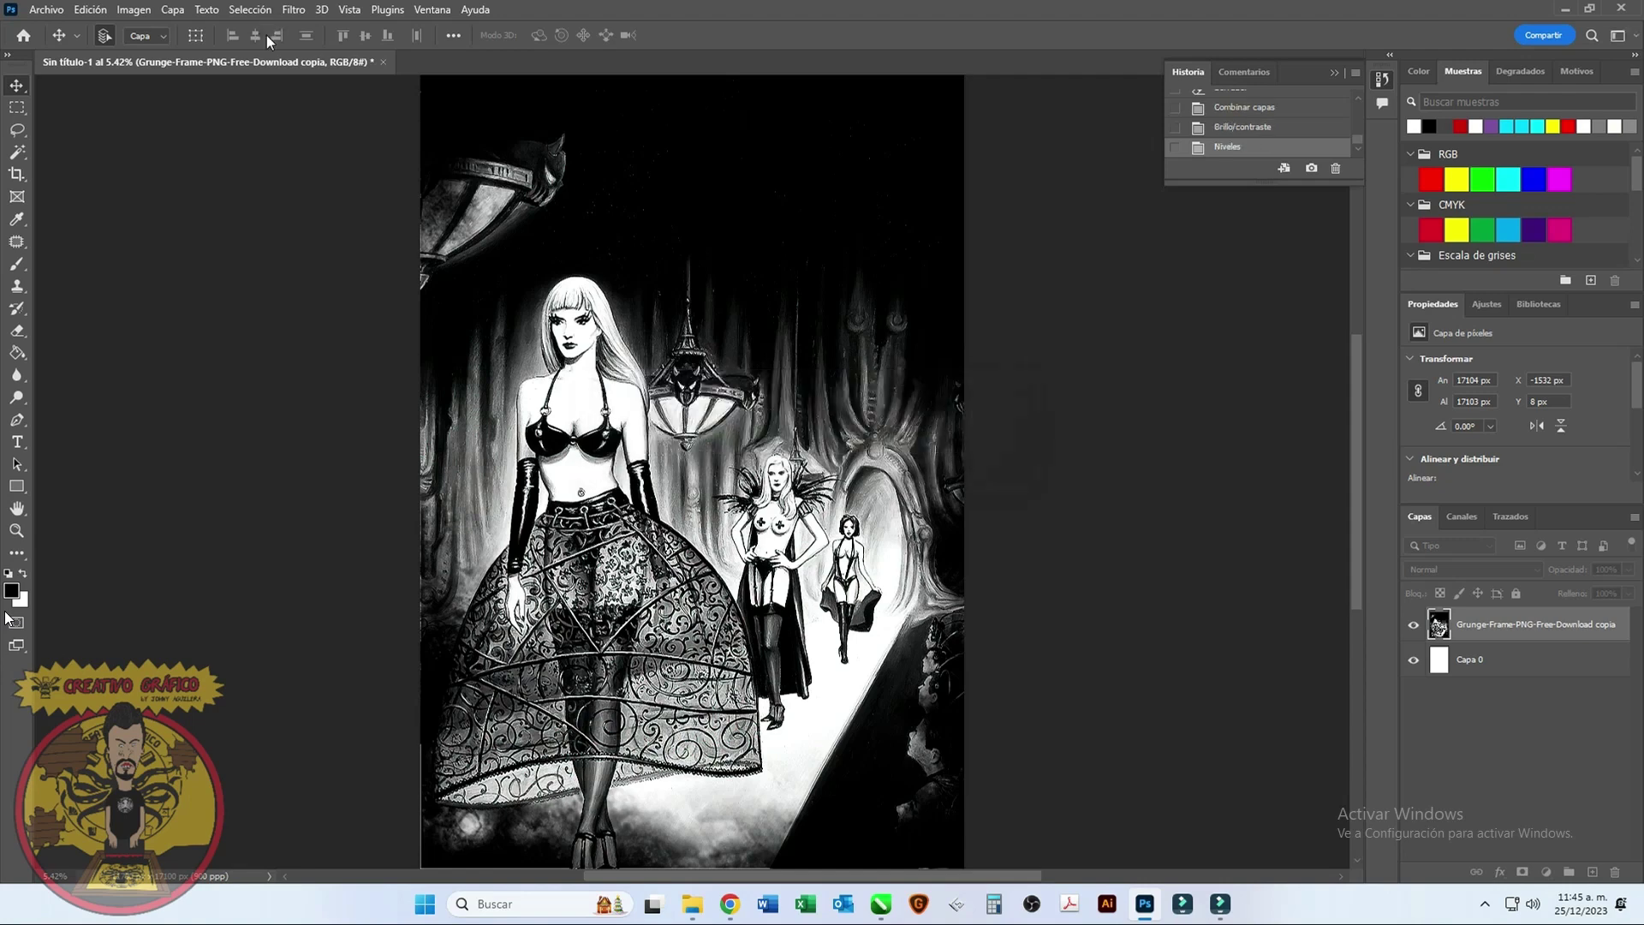
left_click(133, 10)
mouse_move(145, 41)
left_click(376, 106)
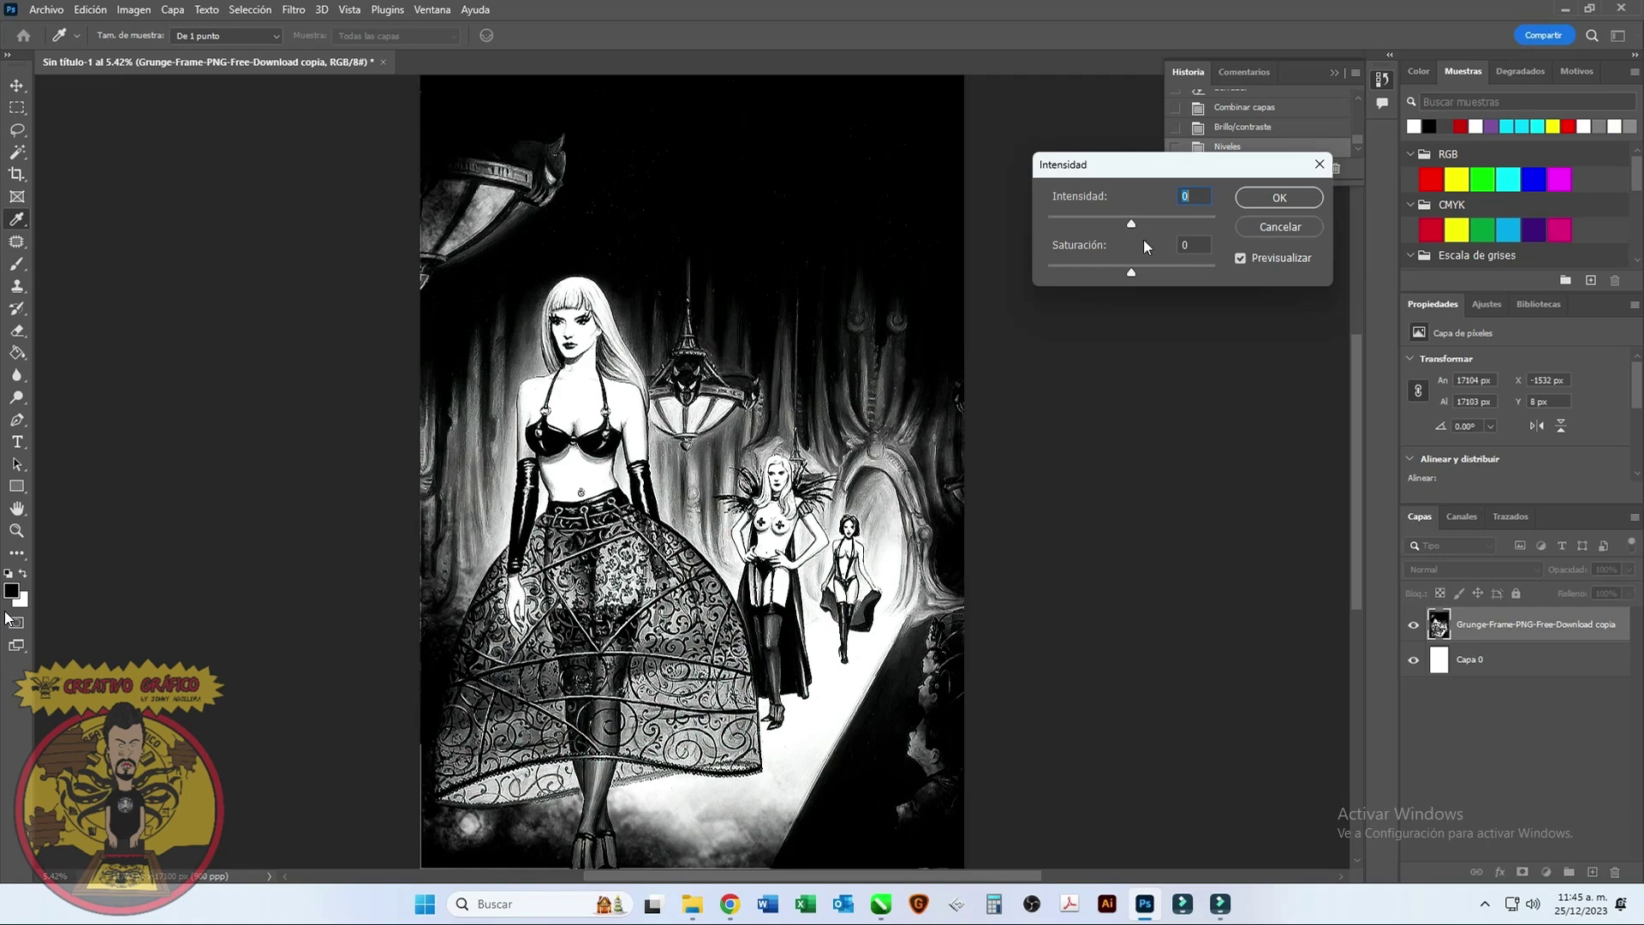
left_click(1260, 227)
Step: In a Hue/Saturation adjustment, set the saturation of each individual colour range, from yellows through magentas, to -100
left_click(134, 10)
mouse_move(146, 54)
left_click(381, 141)
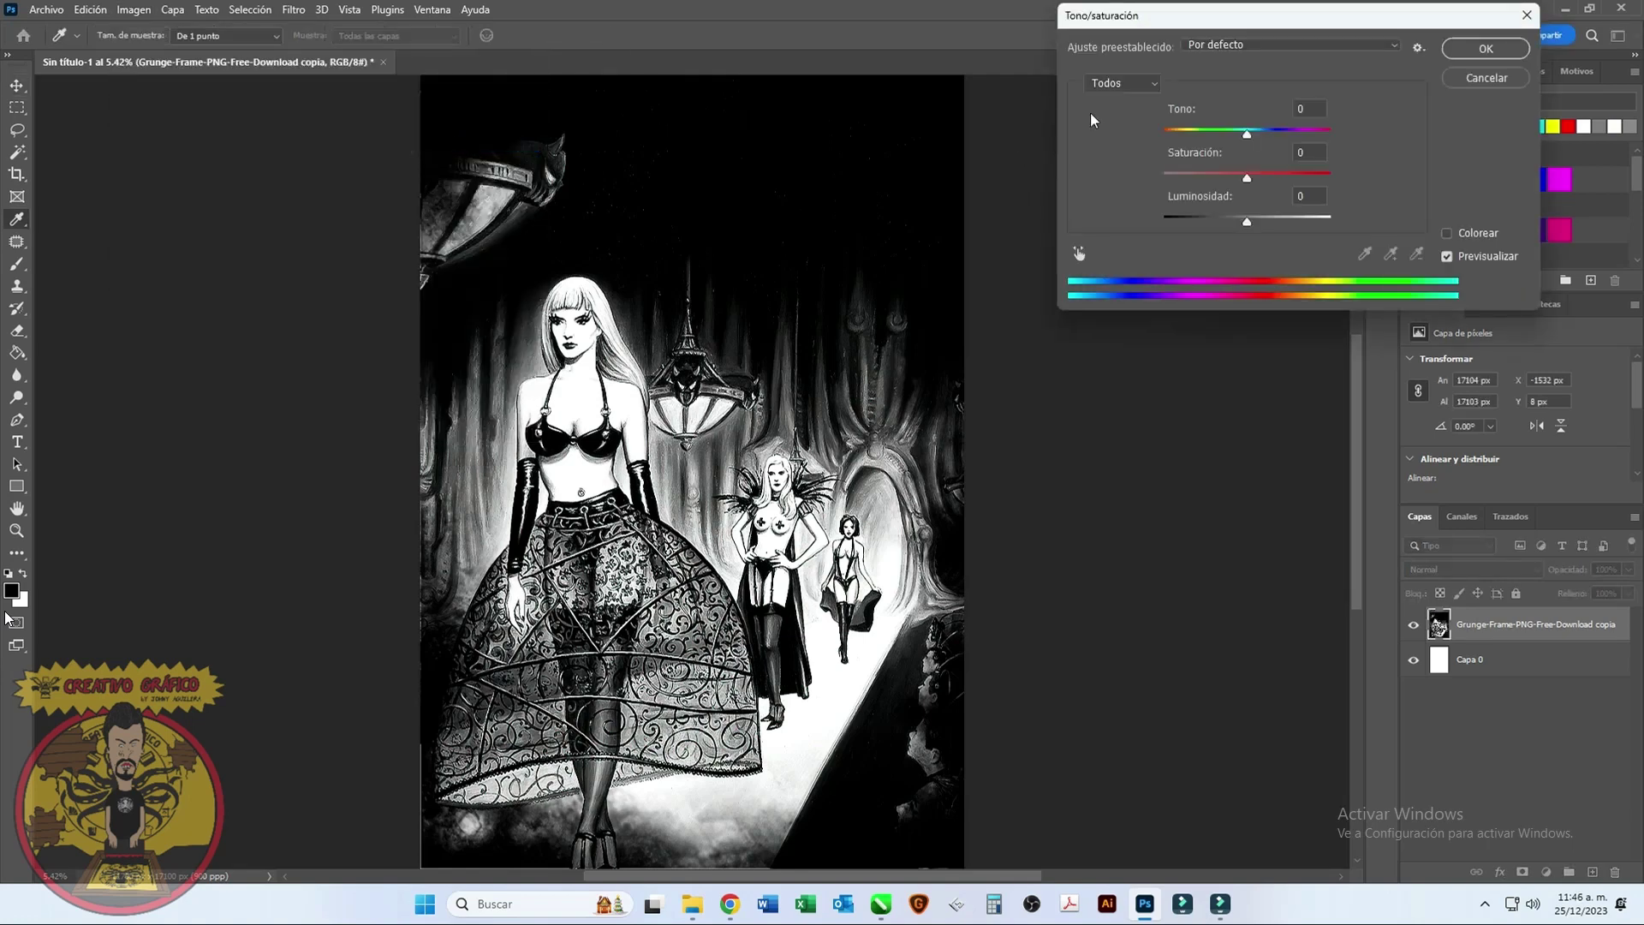
left_click(1122, 83)
left_click(1113, 130)
left_click_drag(1247, 176, 1121, 177)
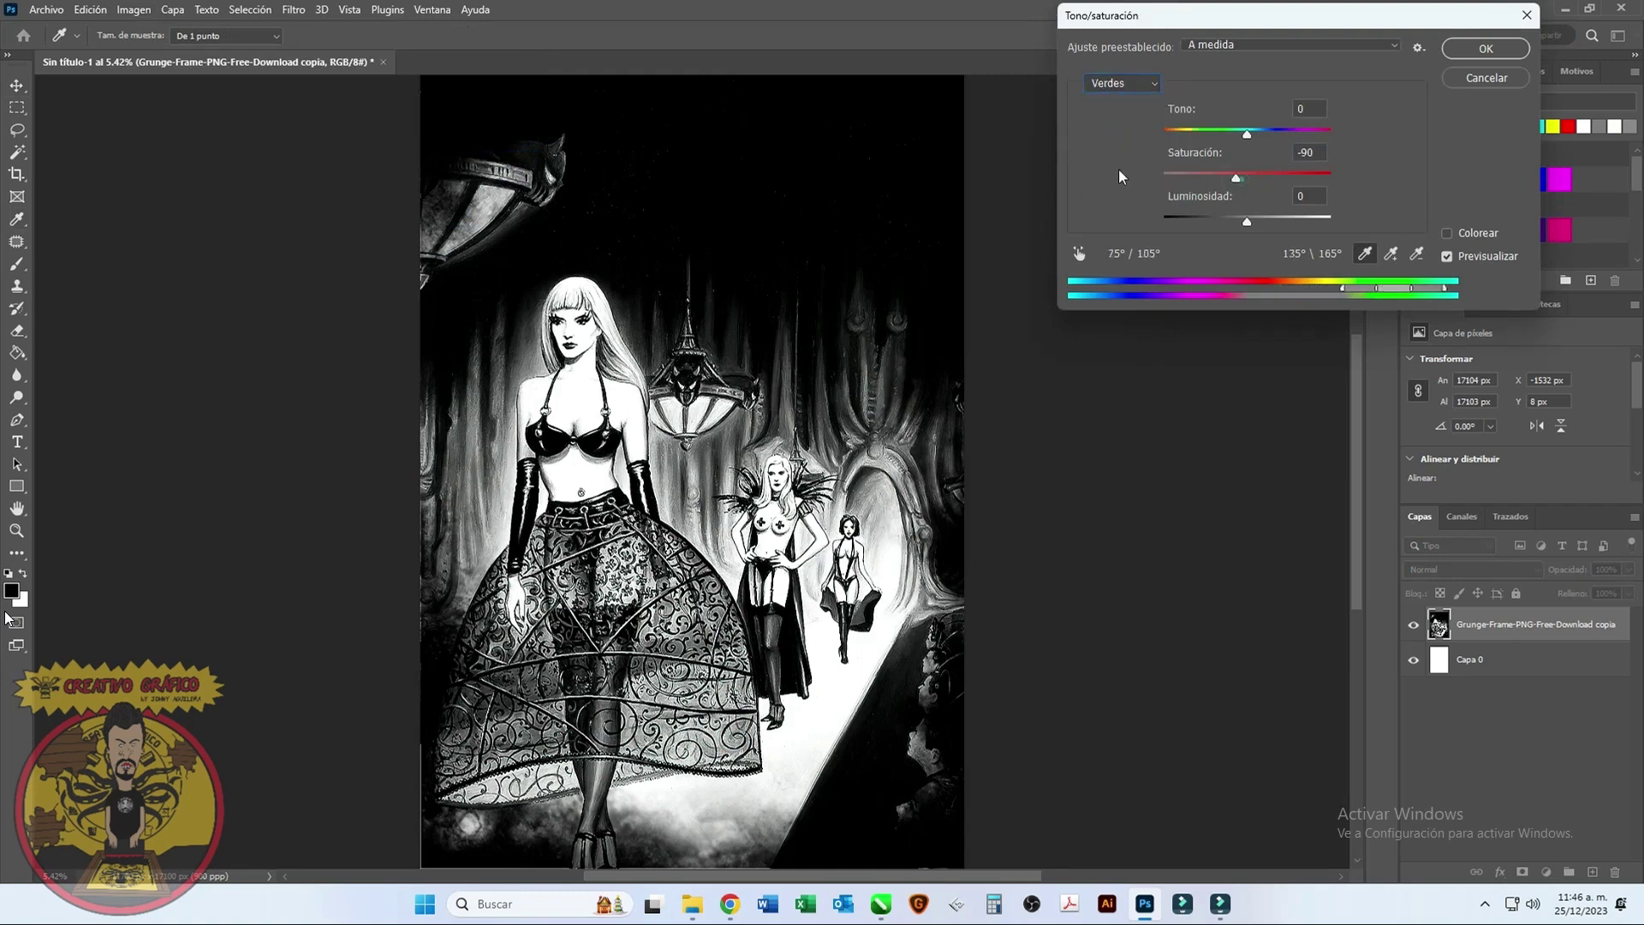
left_click(1122, 83)
left_click(1122, 158)
left_click(1122, 83)
left_click_drag(1246, 176, 1118, 143)
left_click(1118, 173)
left_click(1122, 83)
left_click(1127, 189)
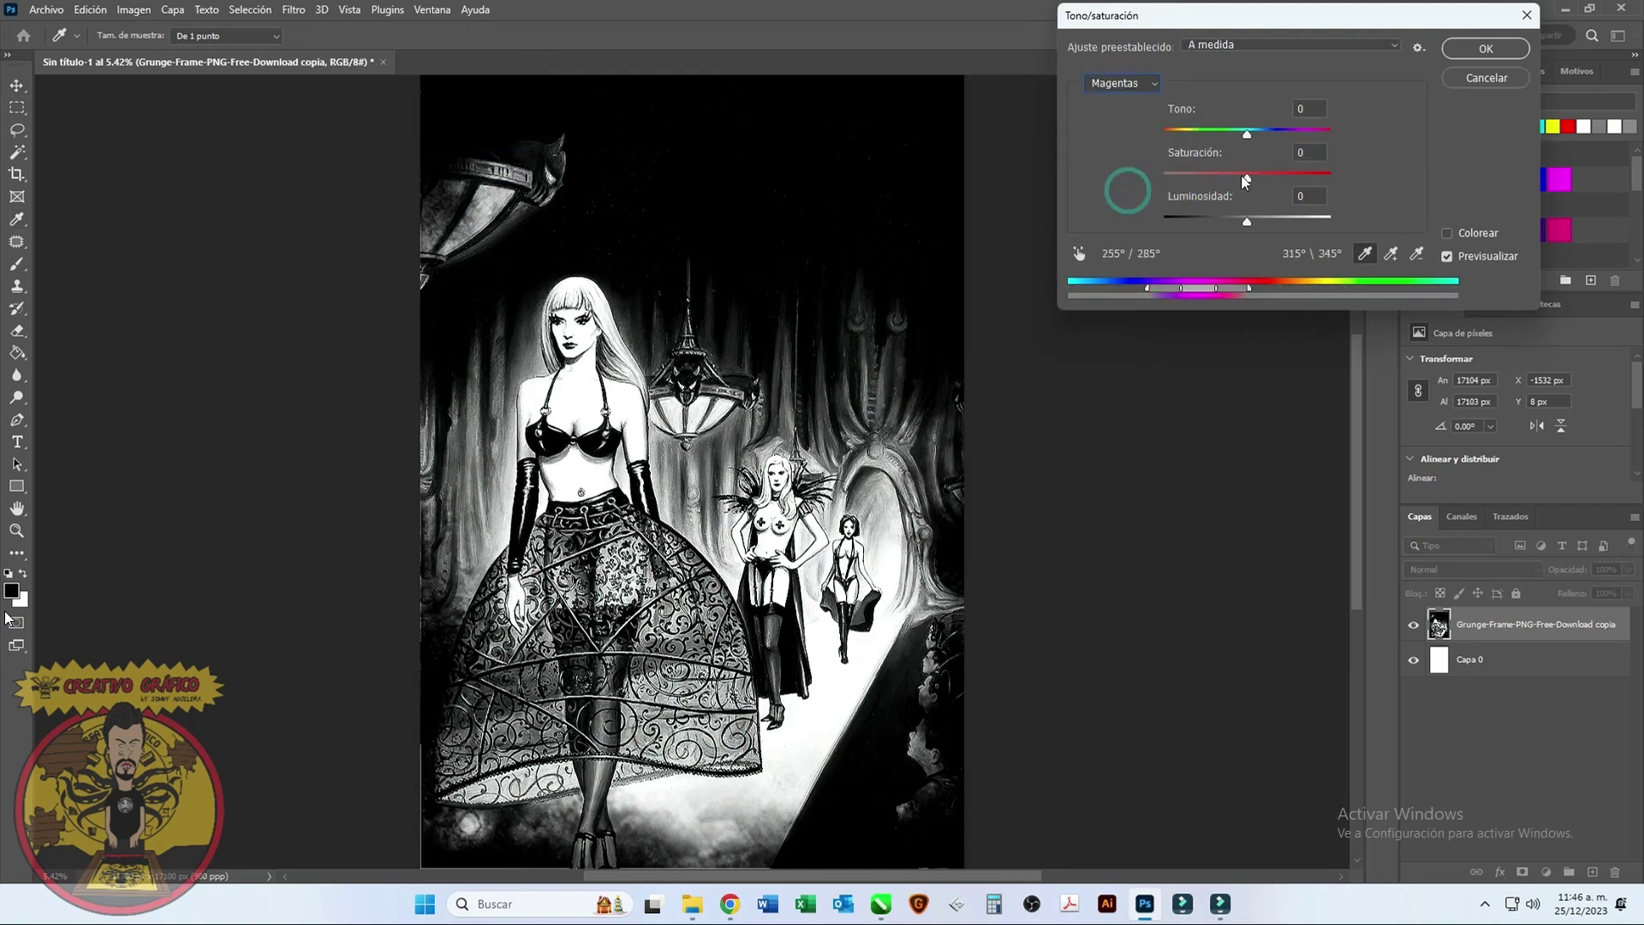
left_click_drag(1245, 177, 1117, 178)
Step: Raise the lightness of each individual colour range, from reds through magentas, to the maximum and apply the Hue/Saturation adjustment
left_click(1117, 83)
left_click(1117, 112)
left_click_drag(1247, 221, 1377, 221)
left_click(1118, 89)
left_click(1122, 129)
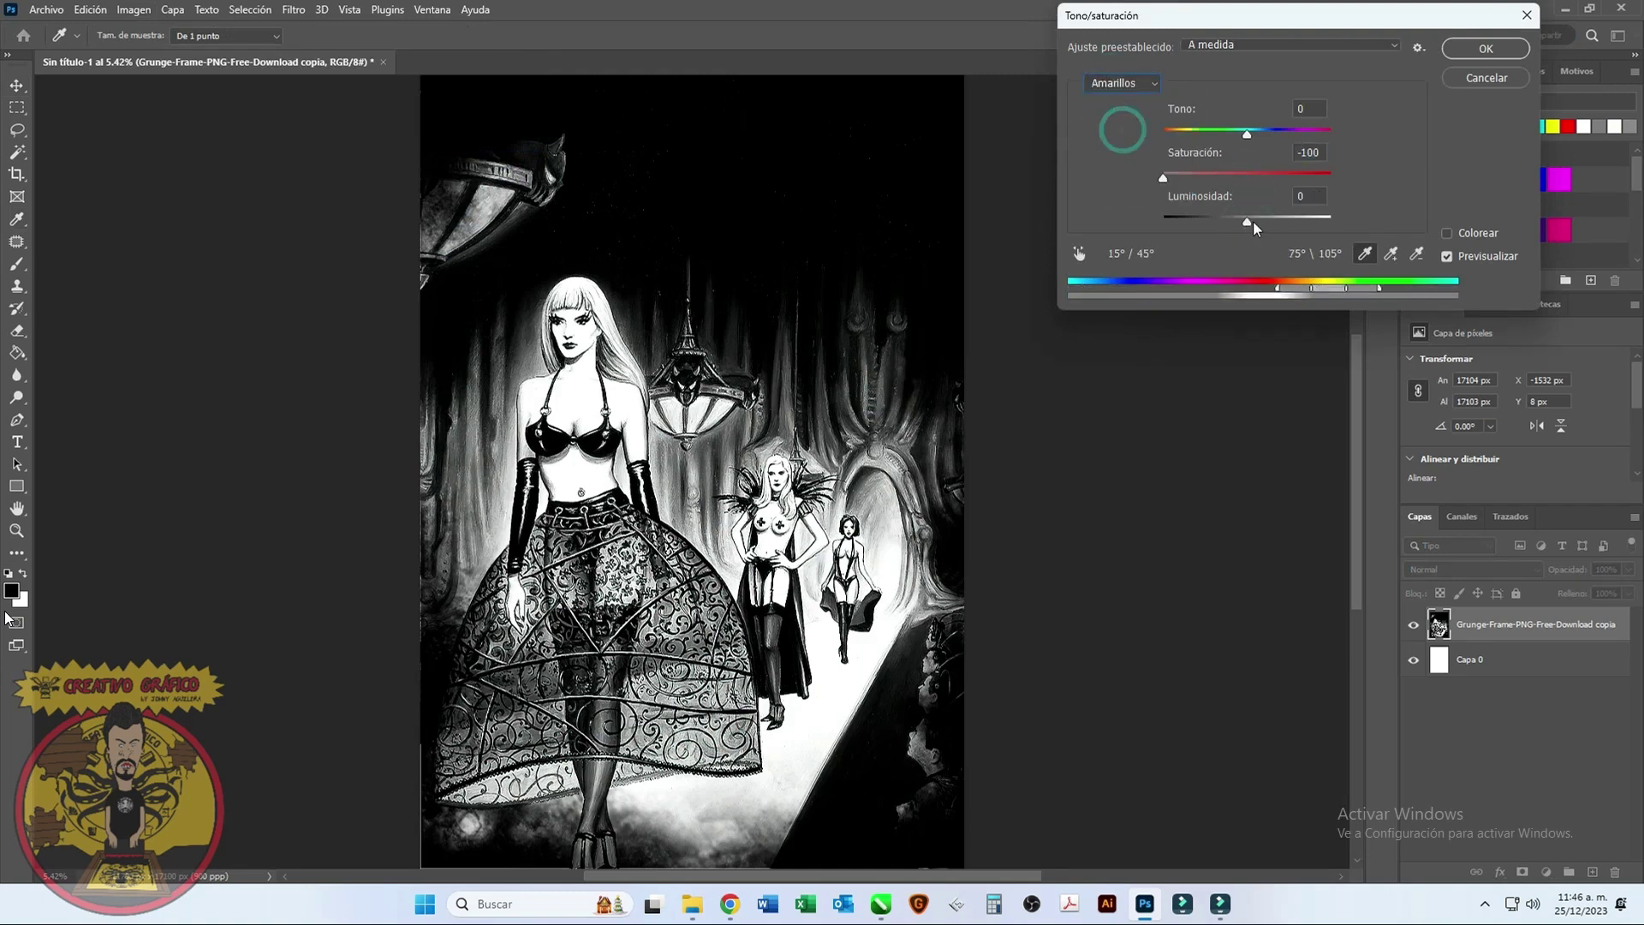
left_click(1118, 85)
left_click_drag(1249, 221, 1396, 215)
left_click(1118, 144)
left_click(1117, 87)
left_click(1119, 158)
left_click(1118, 86)
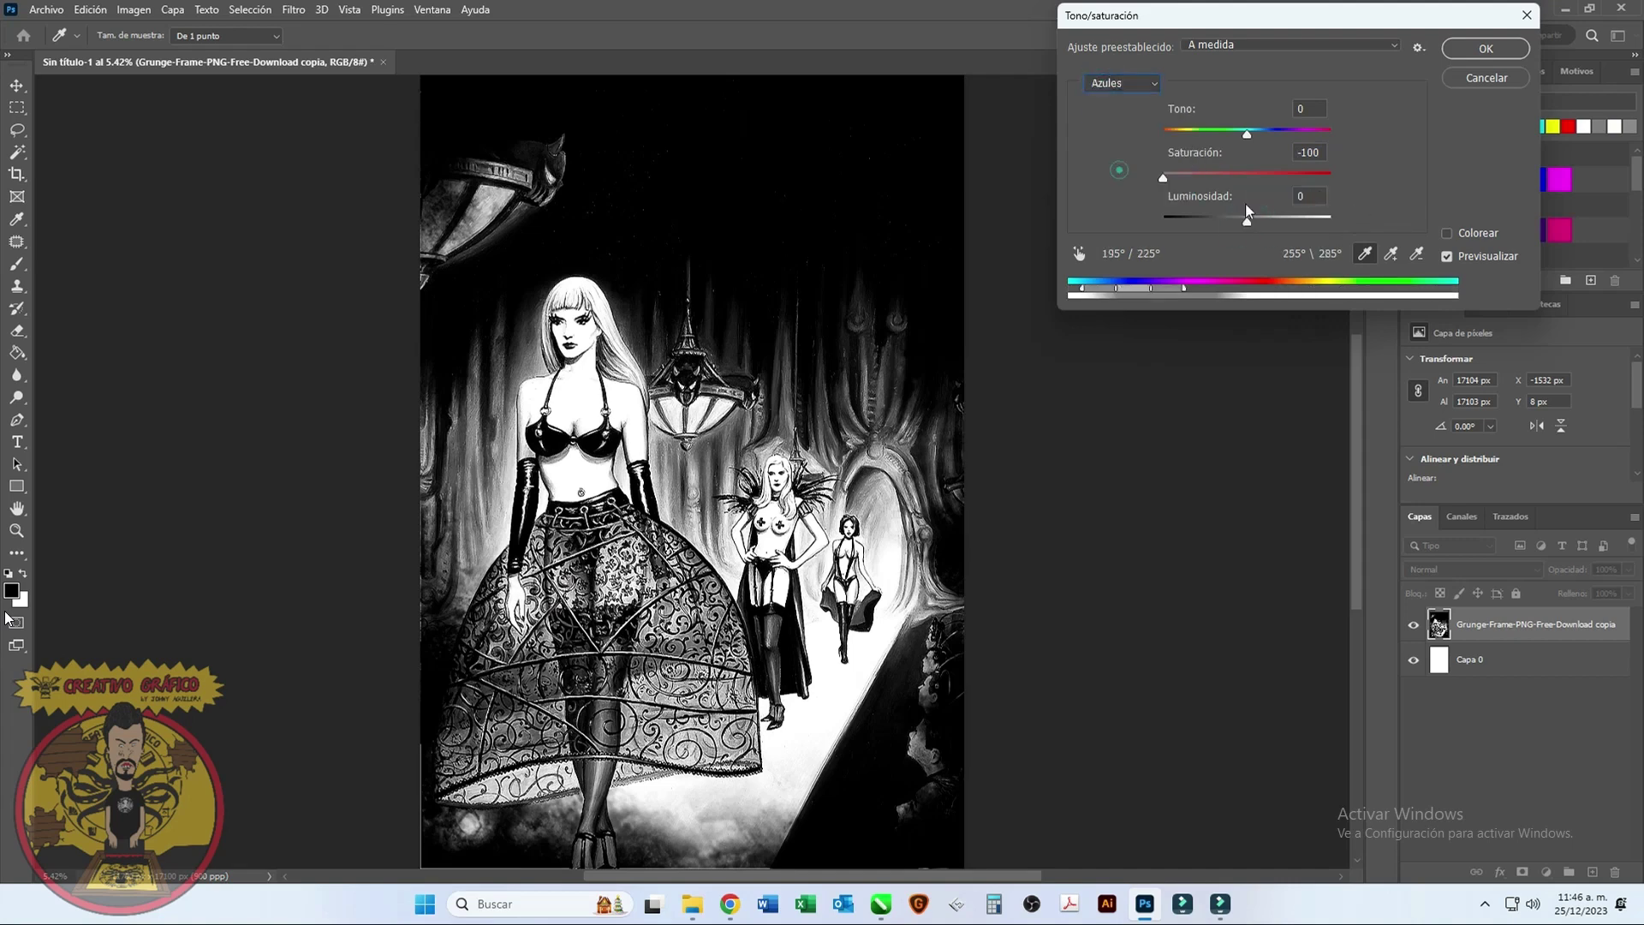
left_click(1122, 83)
left_click(1121, 190)
left_click(1485, 49)
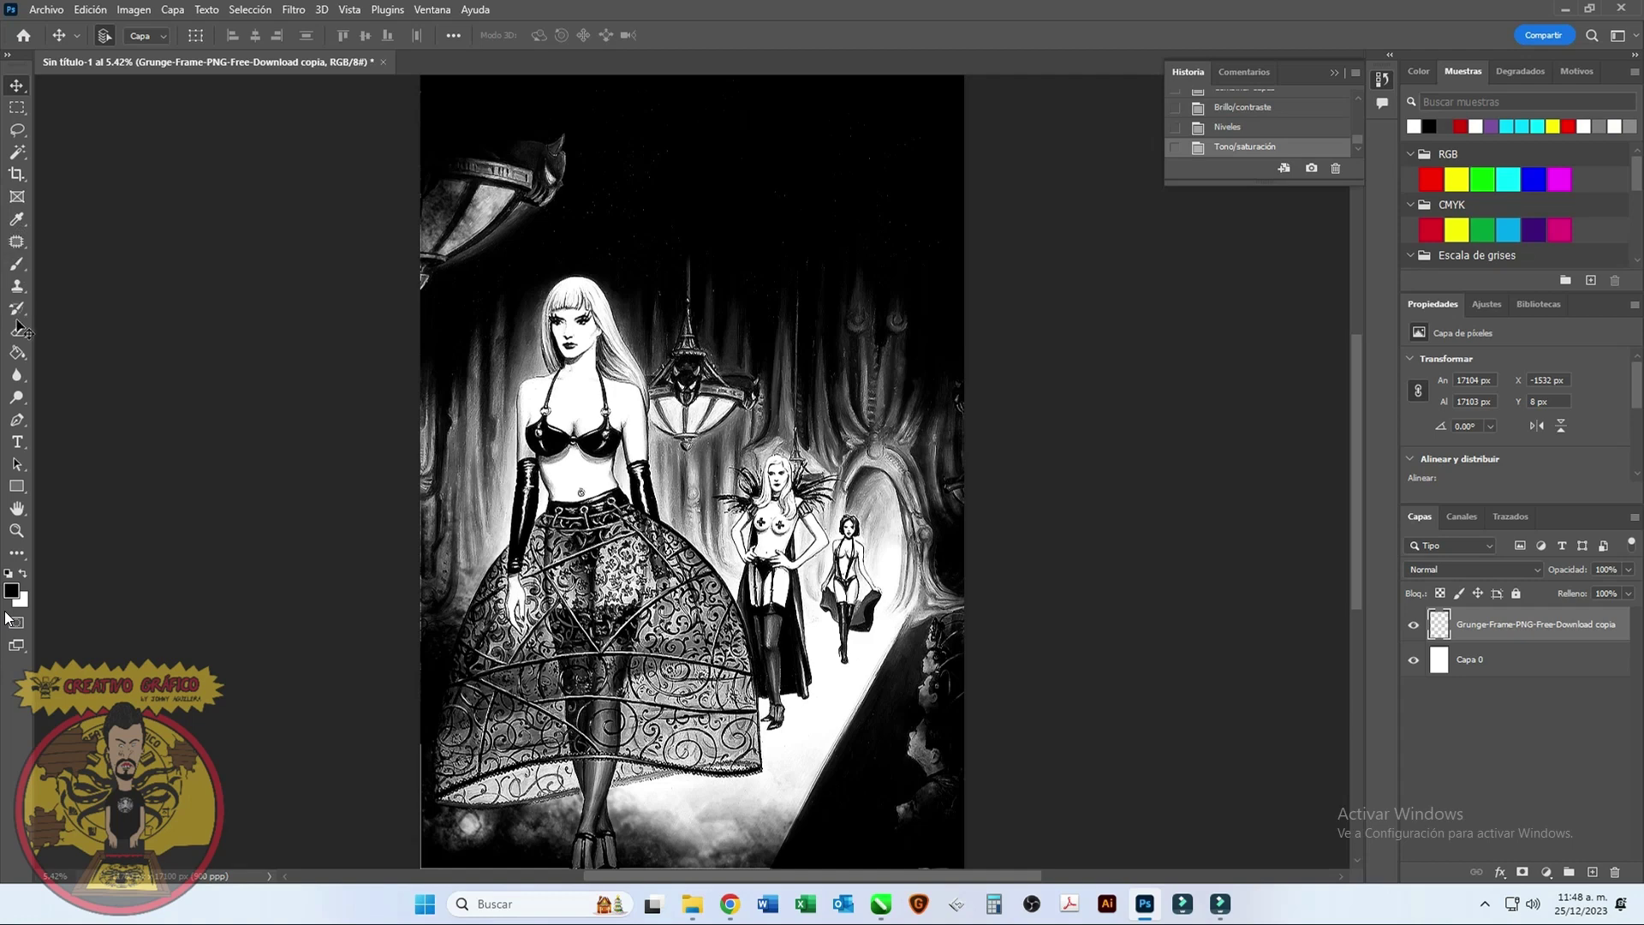
Step: Clean up the light line along the artwork's left edge by painting over it with a black brush, and check the remaining edges
left_click(17, 329)
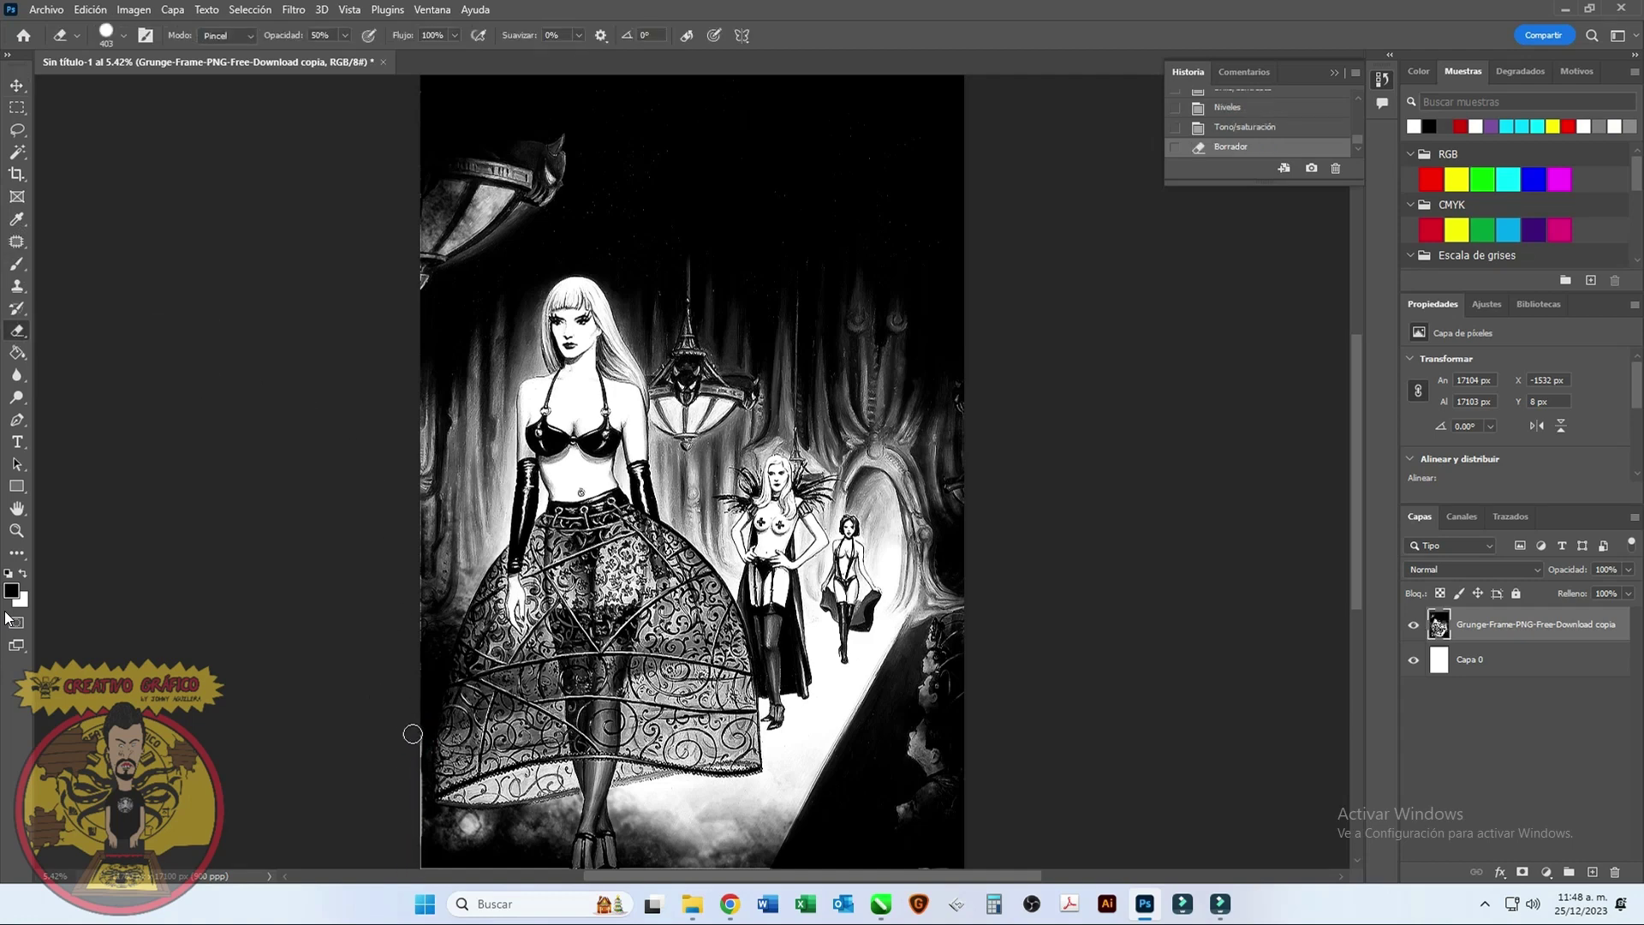
right_click(18, 264)
left_click(86, 263)
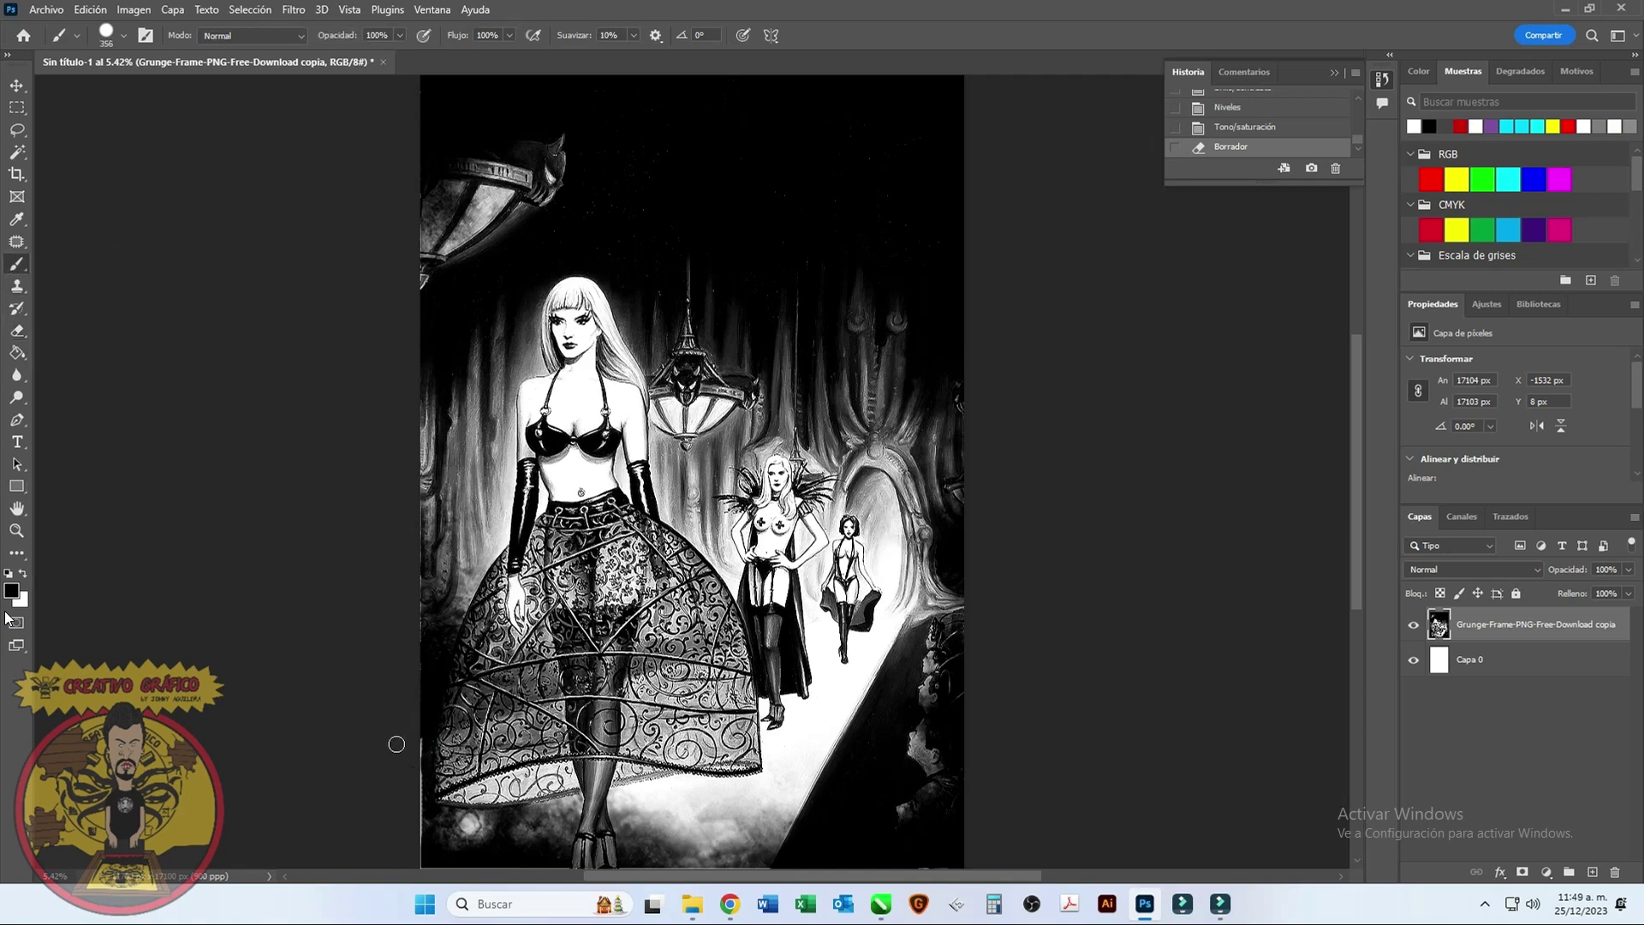
left_click_drag(400, 754, 411, 753)
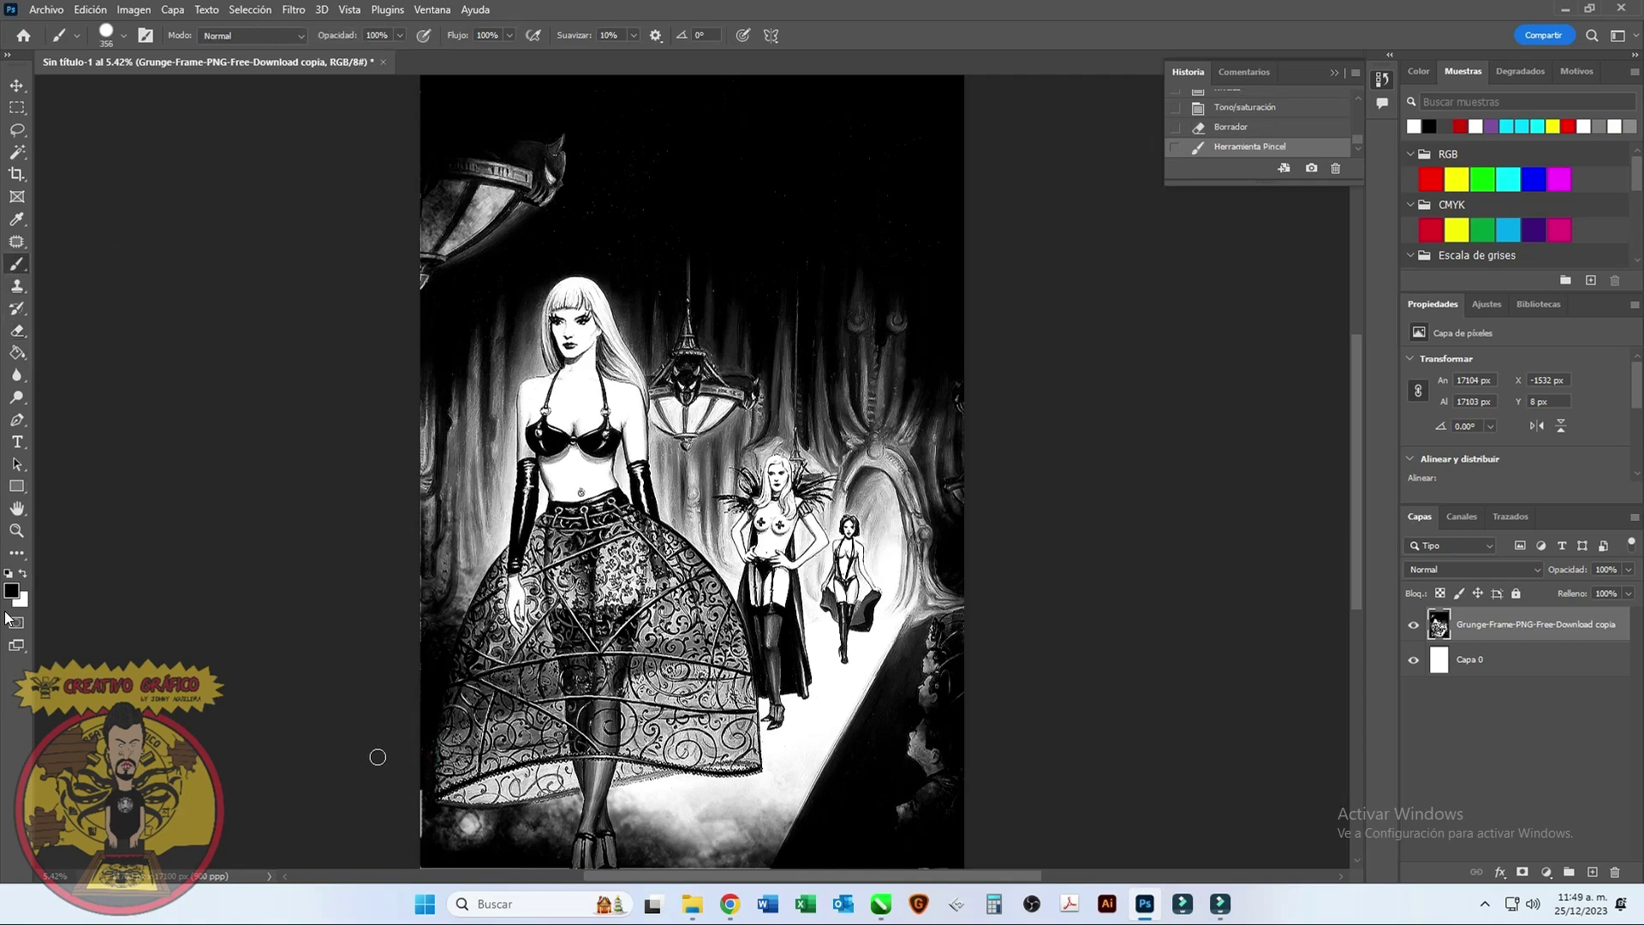
left_click(414, 750)
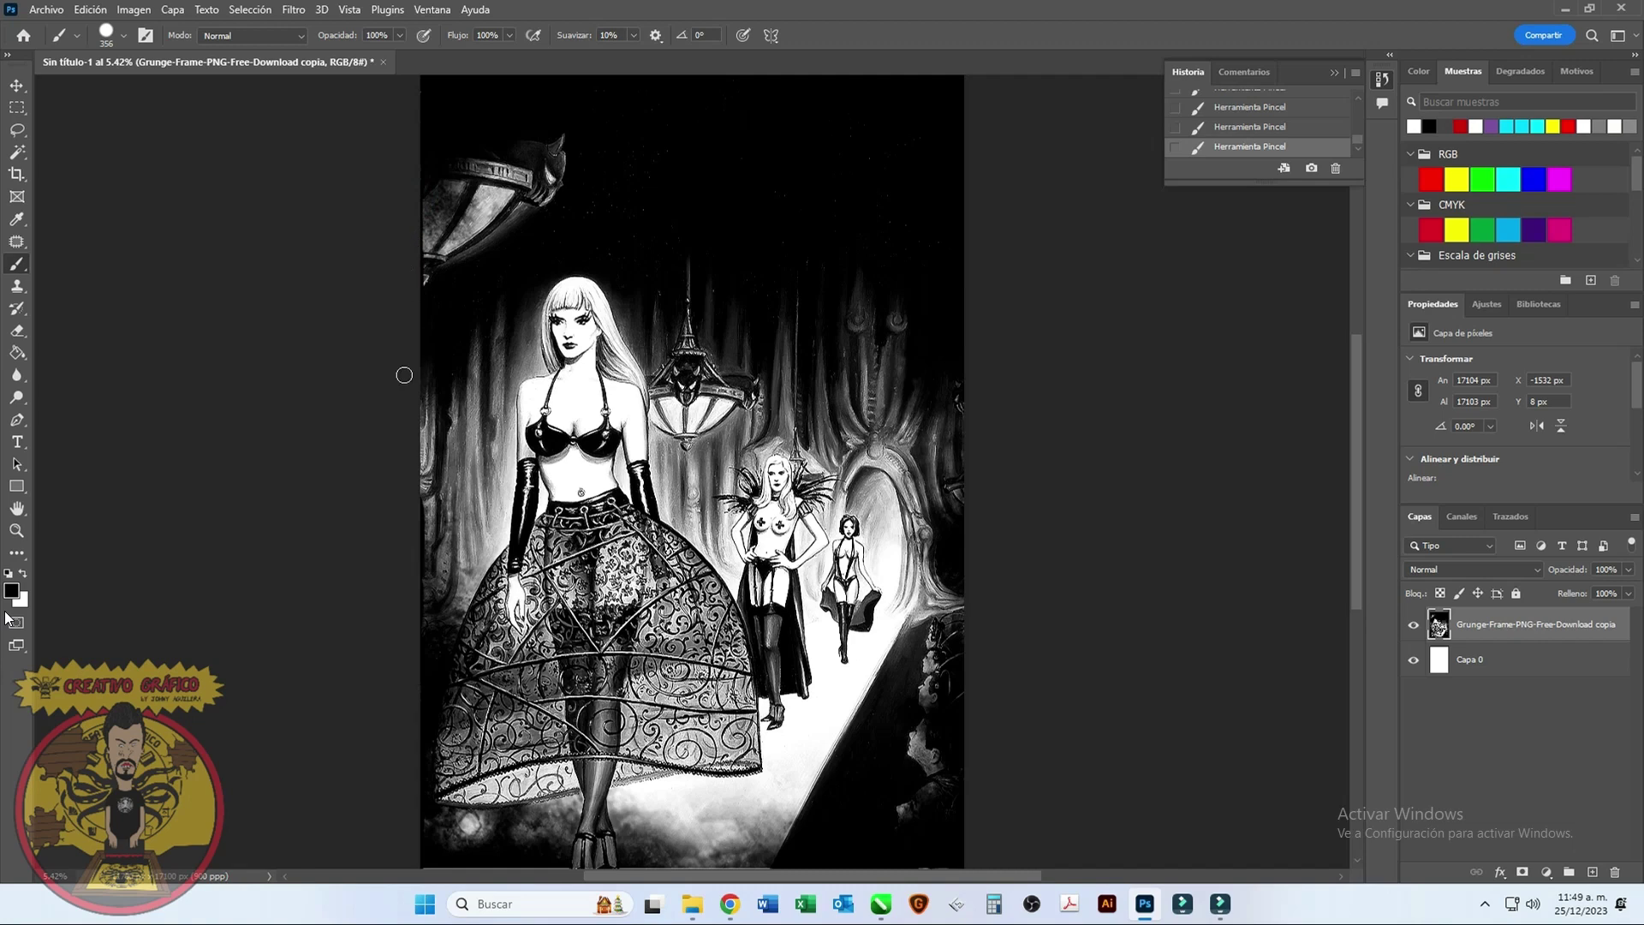
scroll(172, 190, "down", 3)
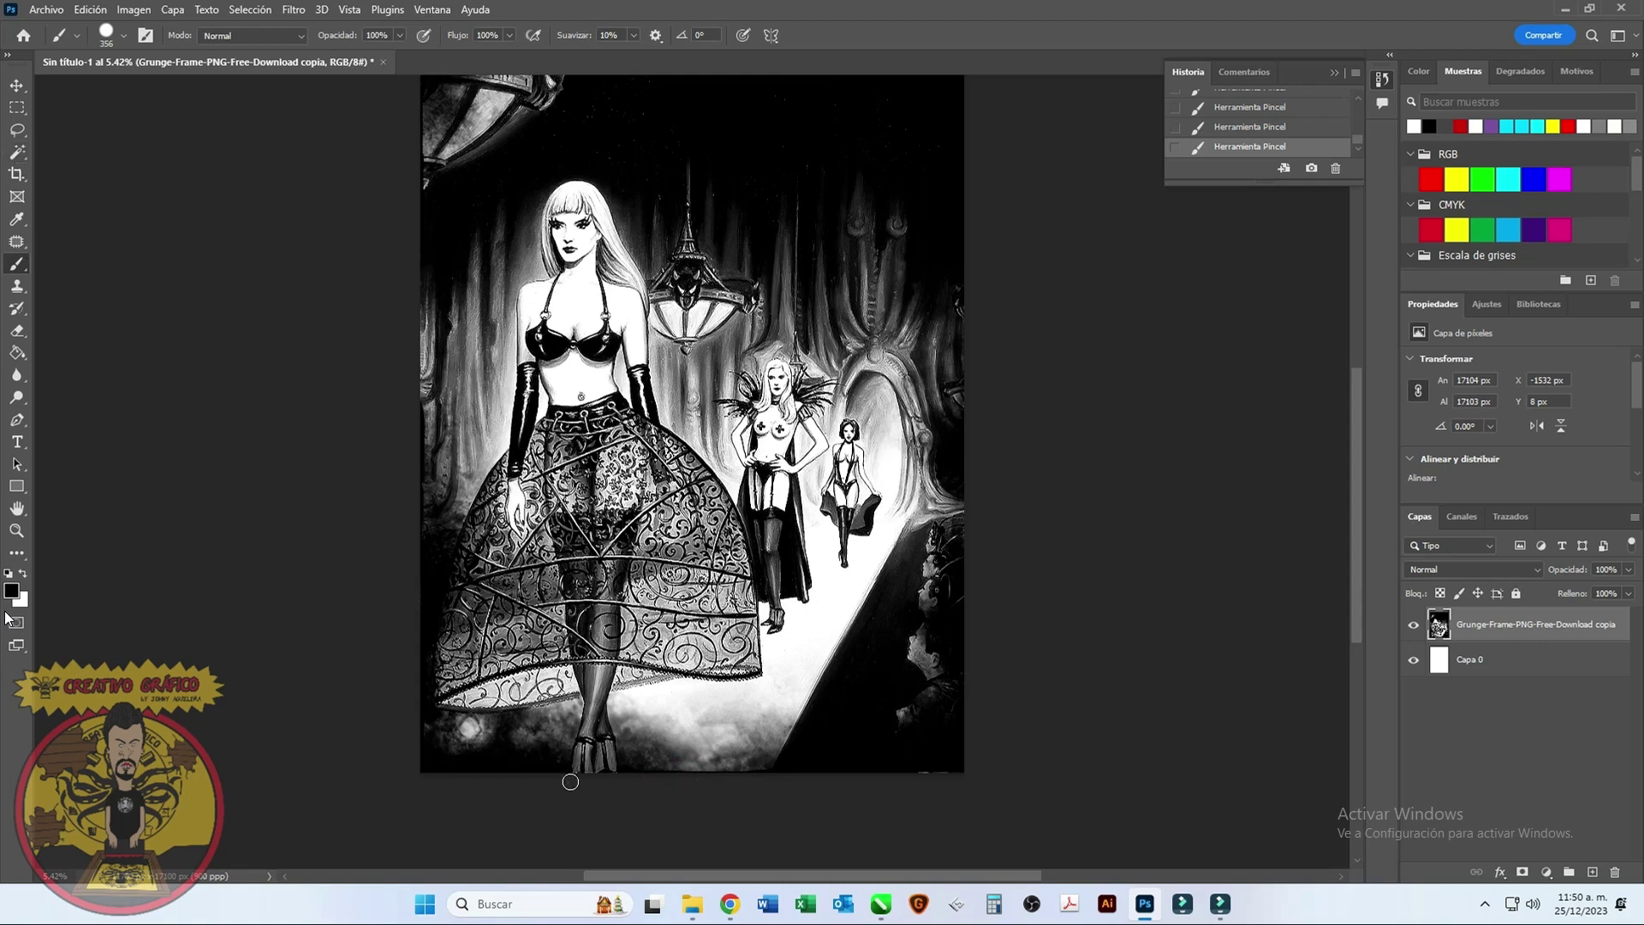
left_click(16, 86)
scroll(947, 356, "up", 2)
scroll(947, 356, "down", 2)
left_click(17, 266)
scroll(1005, 770, "up", 1)
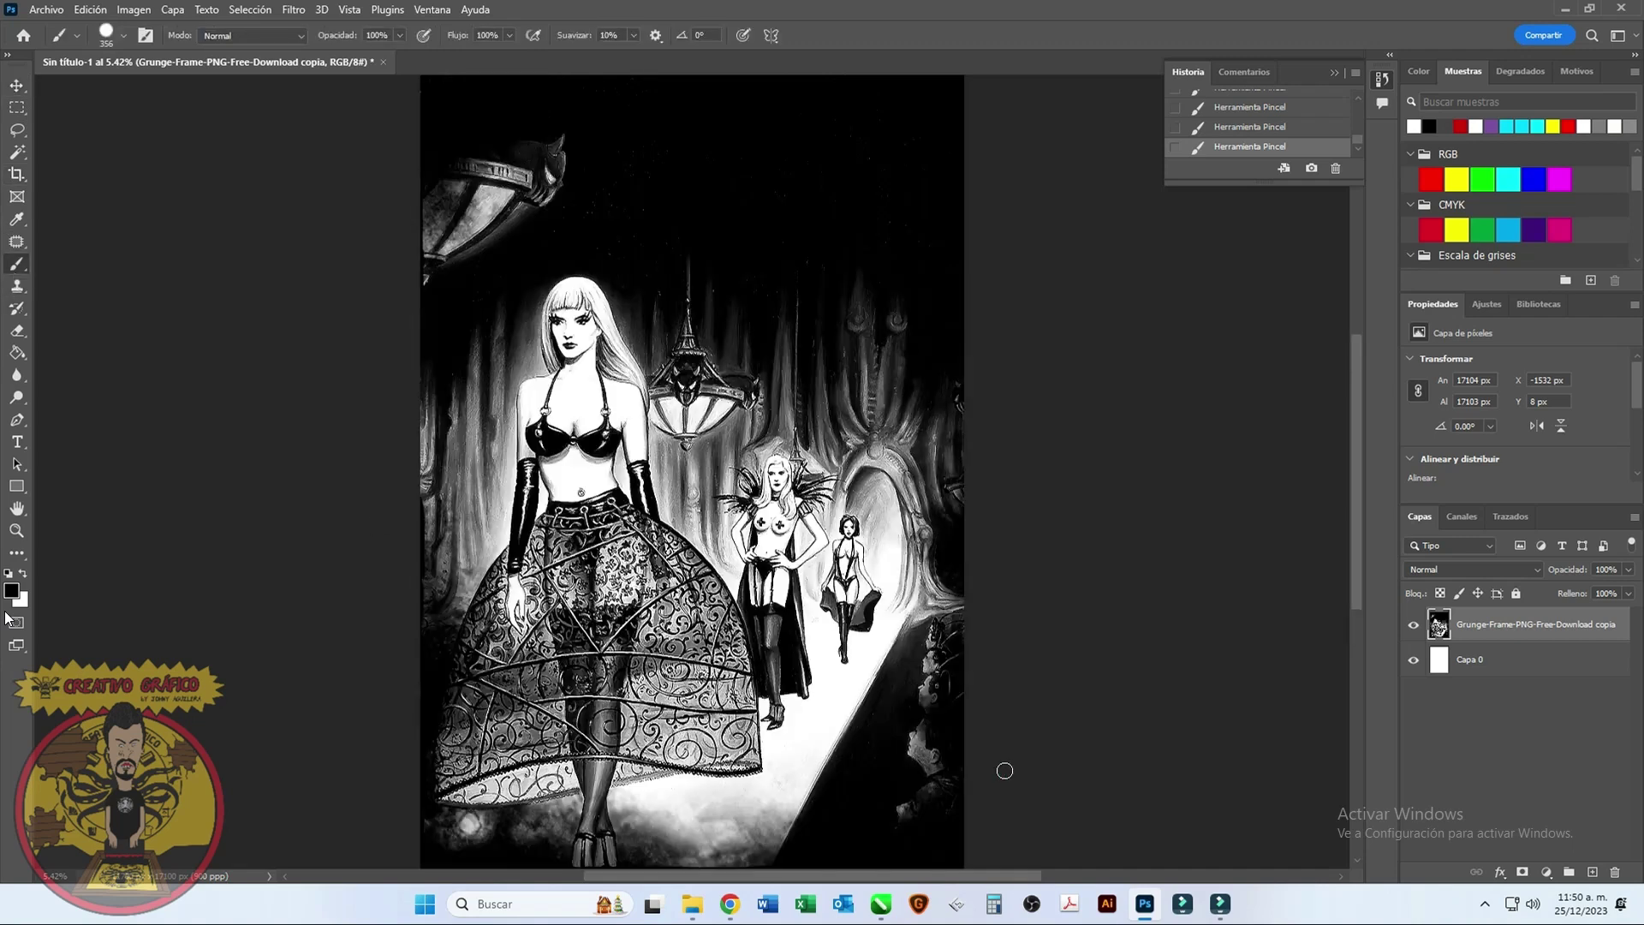
key("v")
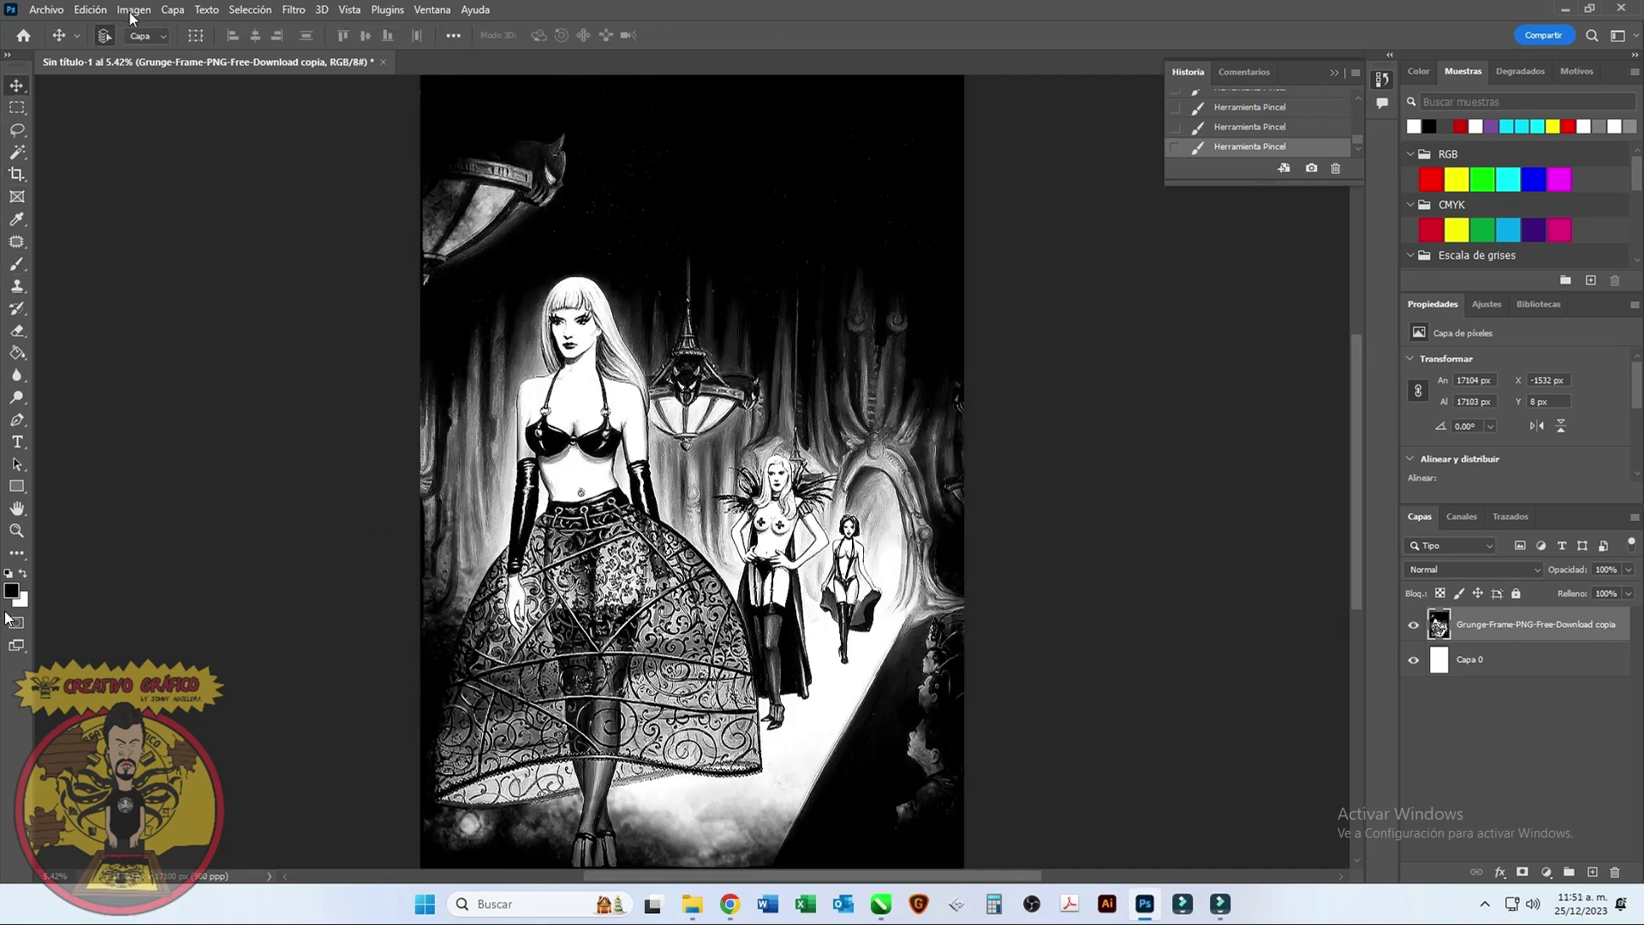
Step: Duplicate the image as a separate document named Sin título-1 copia
left_click(130, 12)
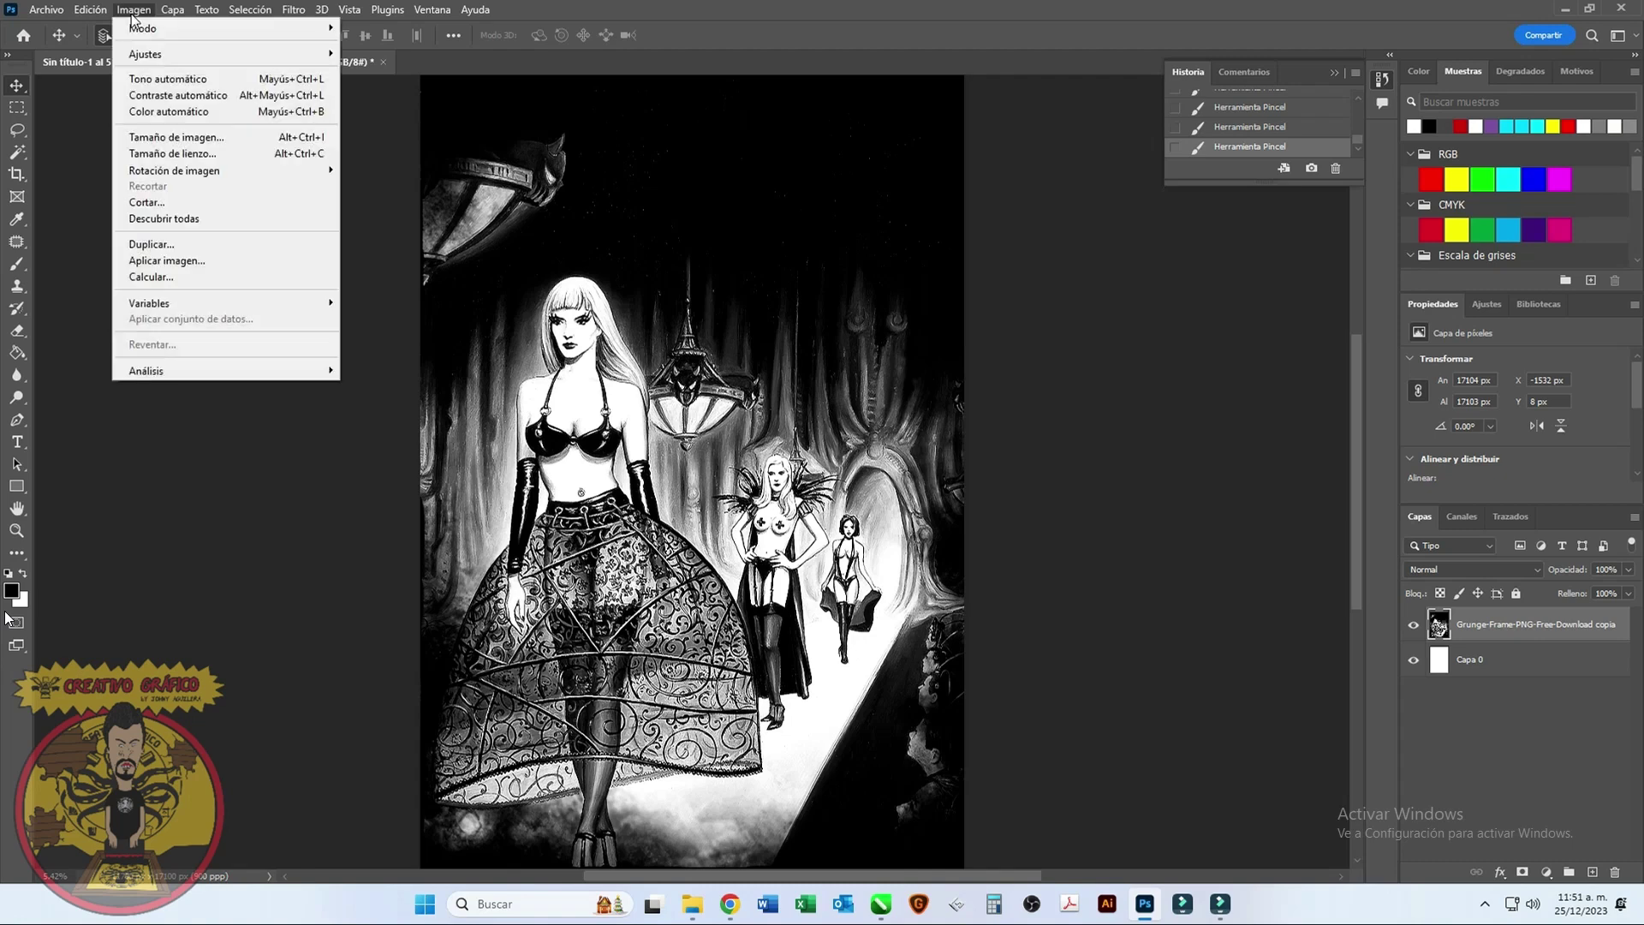
left_click(173, 260)
key("Return")
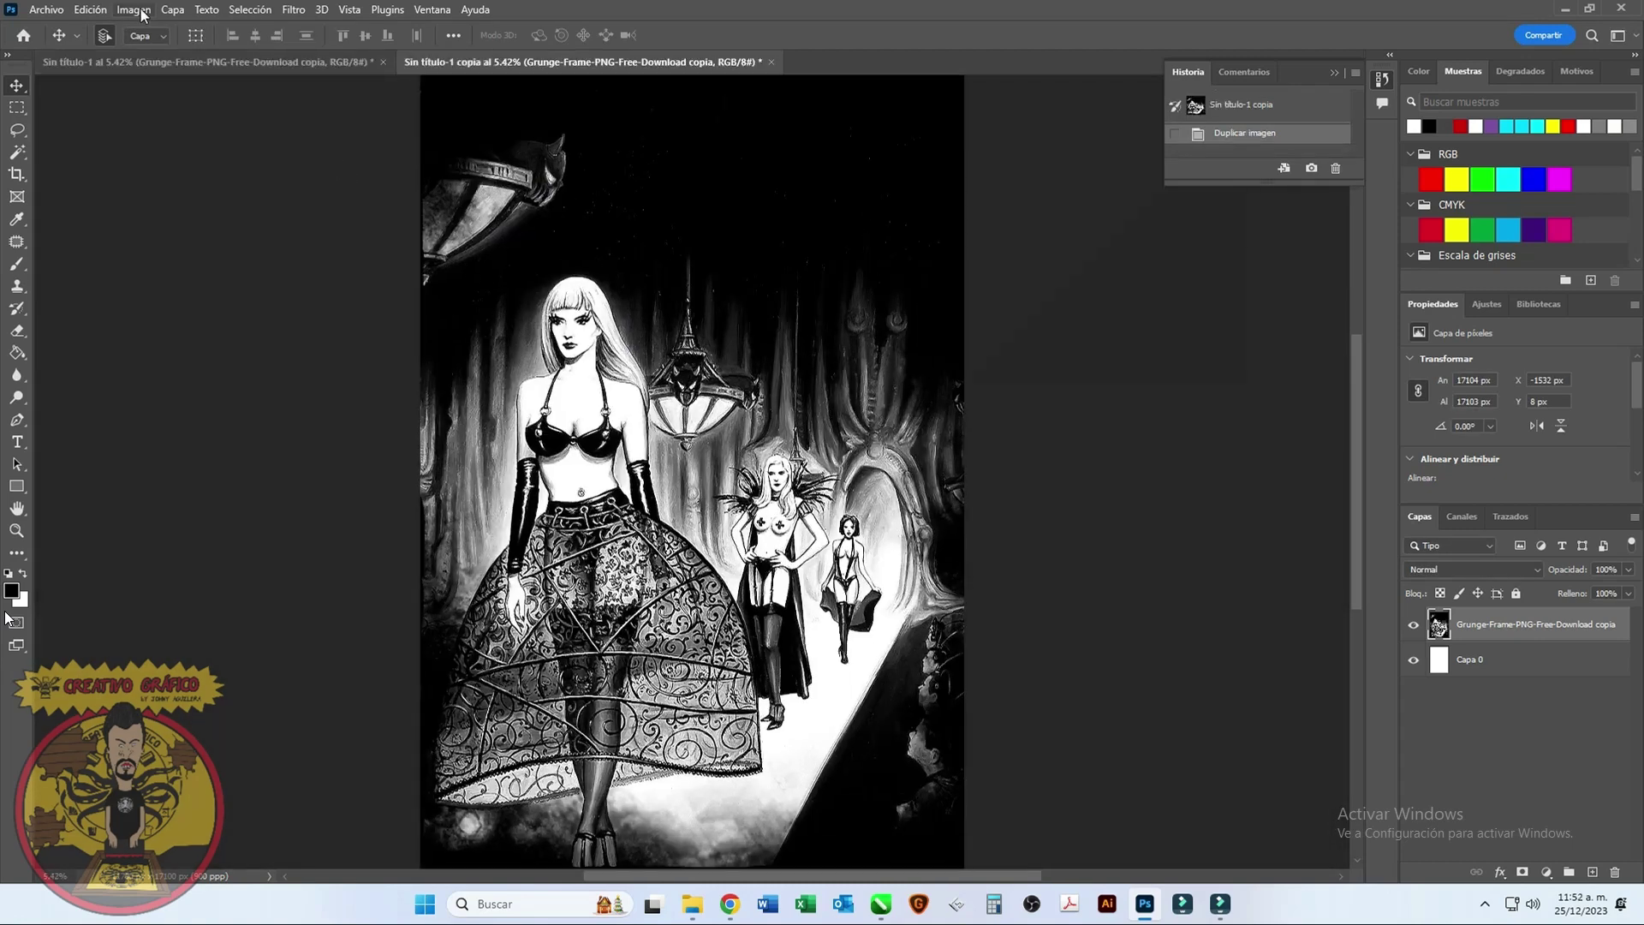
Step: Convert the duplicated document to CMYK colour, merging its layers
left_click(134, 10)
left_click(146, 11)
left_click(142, 11)
mouse_move(143, 28)
left_click(385, 106)
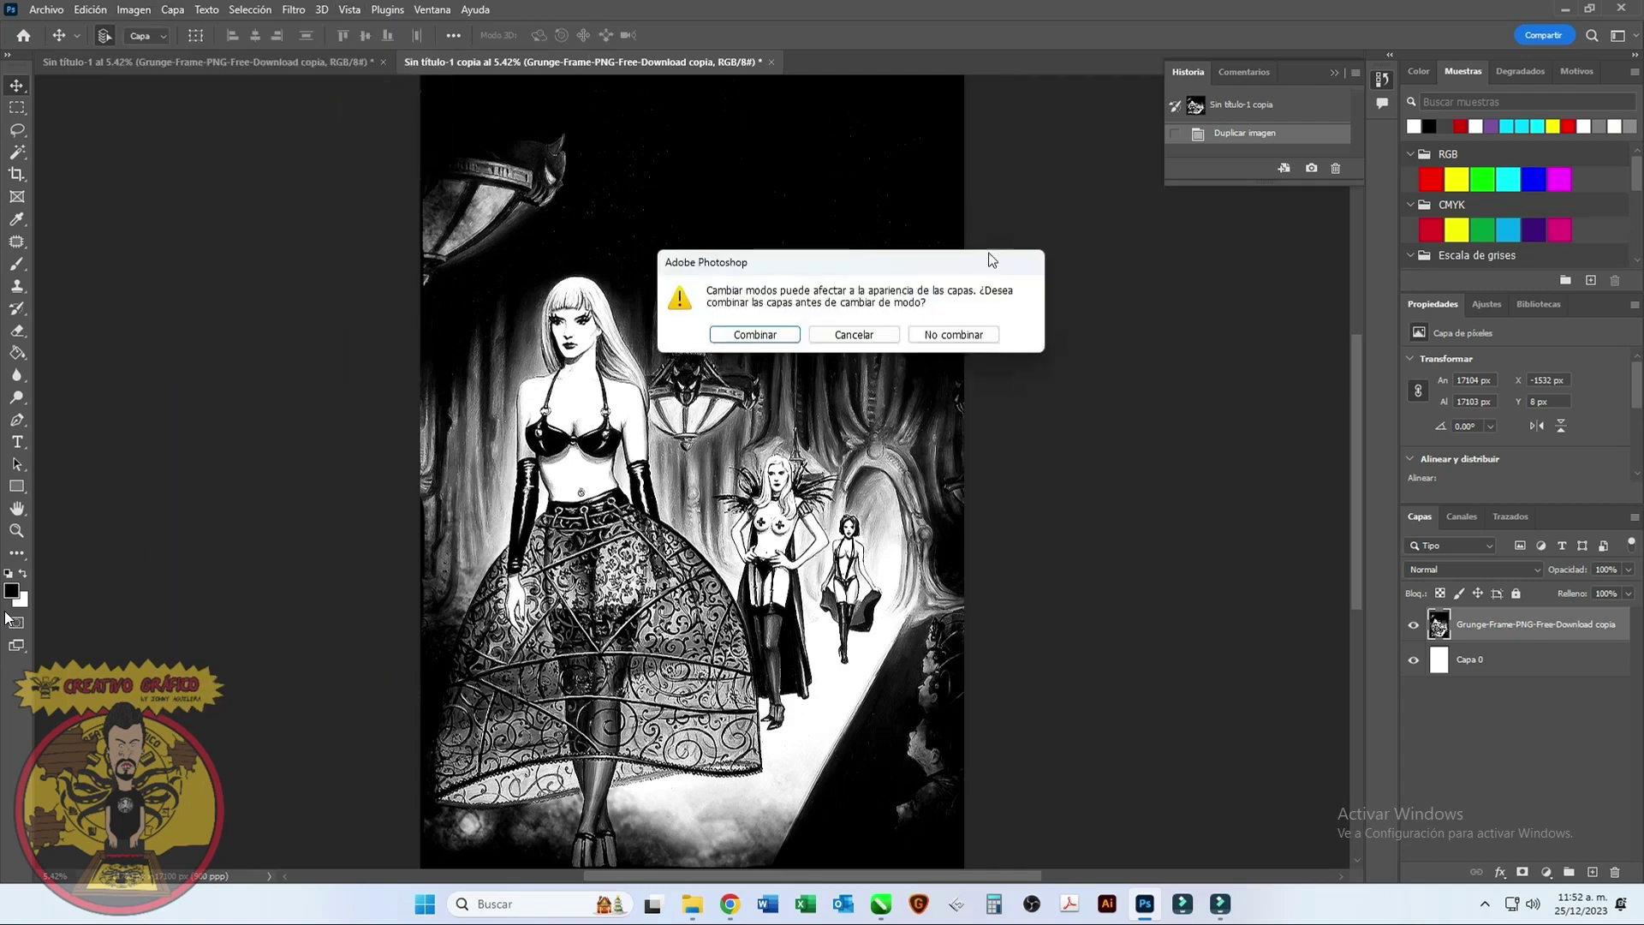
left_click(757, 336)
left_click(809, 360)
Step: Copy the CMYK copy's whole Negro channel and paste it into a new spot channel named NEGRO LIMPIEZA in the original document
left_click(1462, 517)
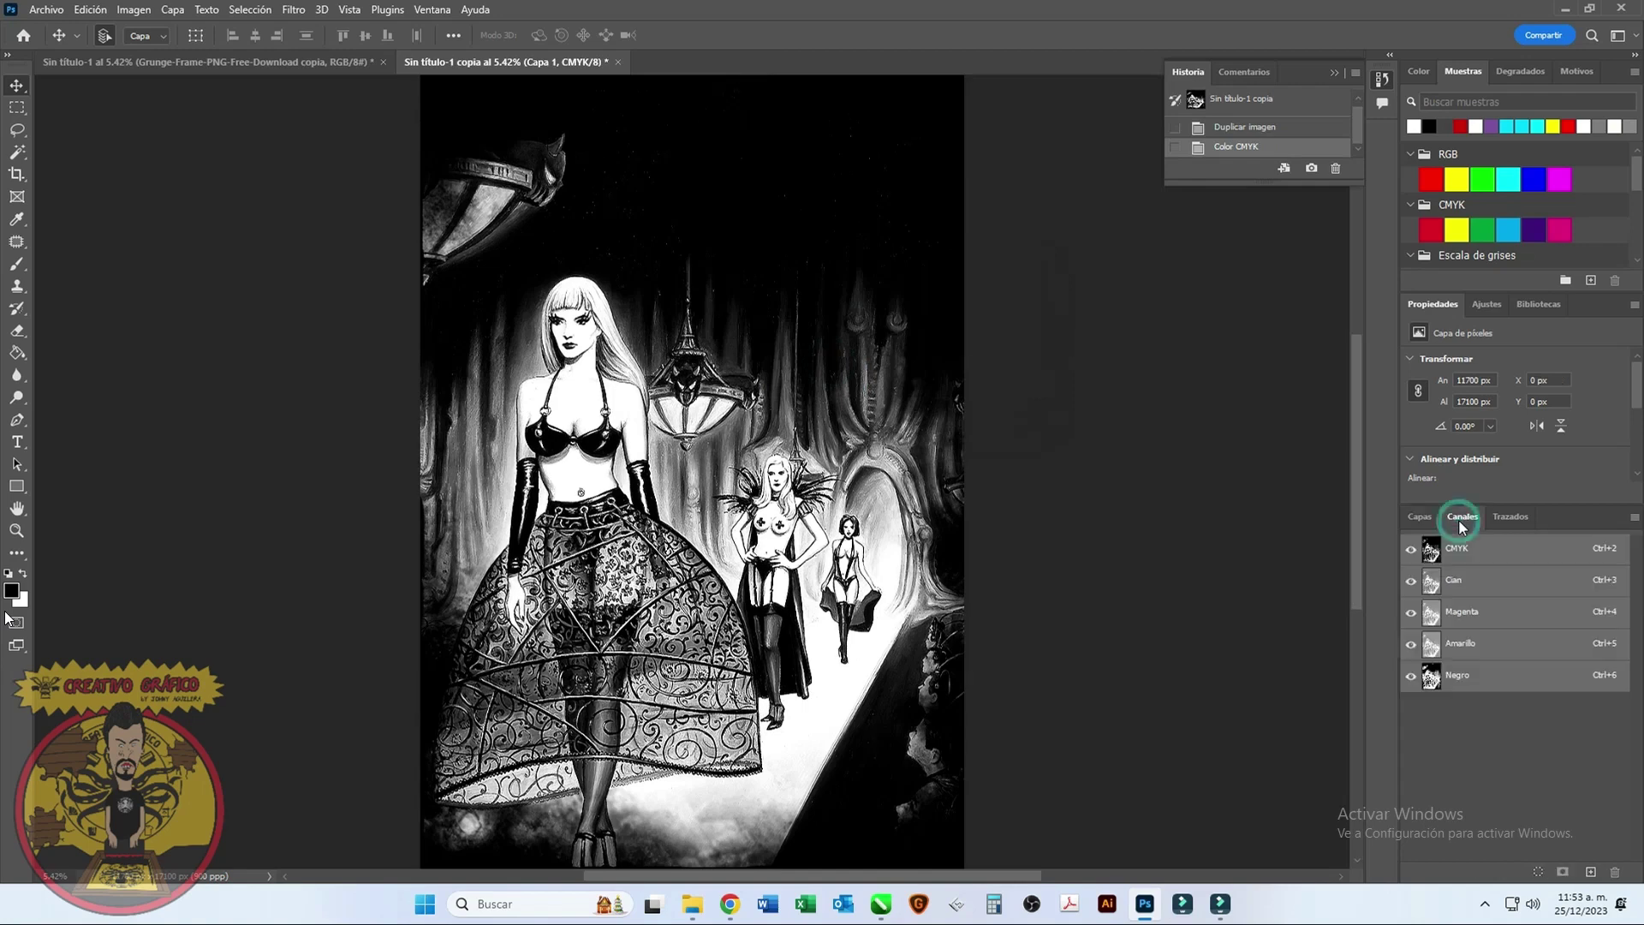
left_click(1457, 676)
key("ctrl+a")
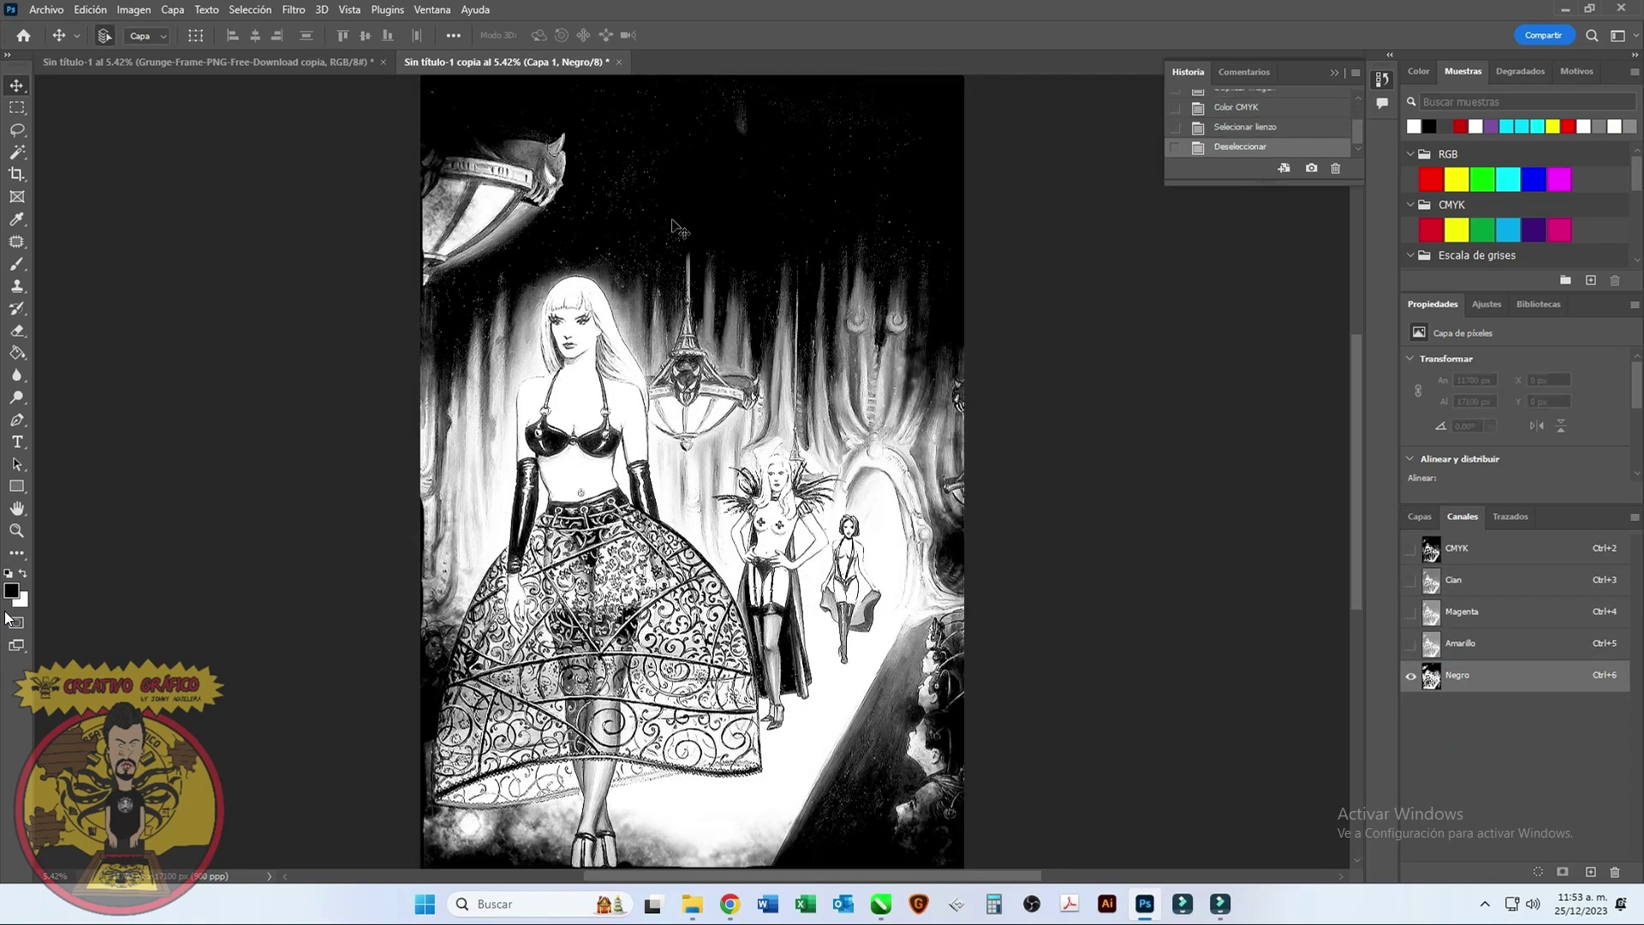
left_click(205, 61)
left_click(1635, 517)
left_click(1563, 589)
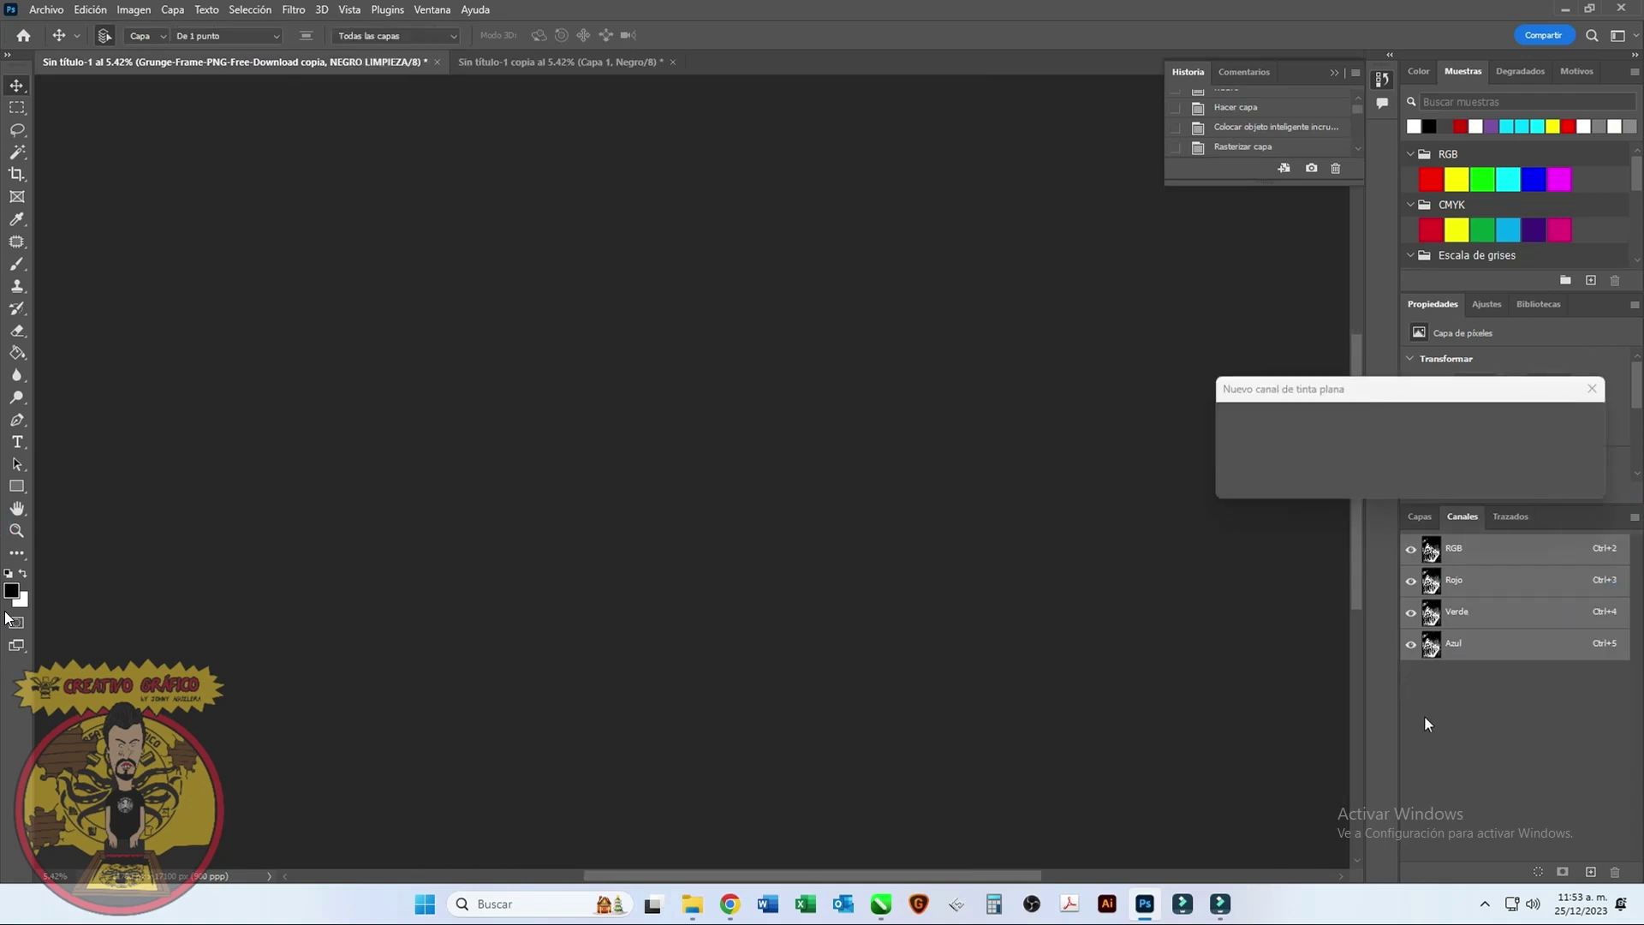
key("Return")
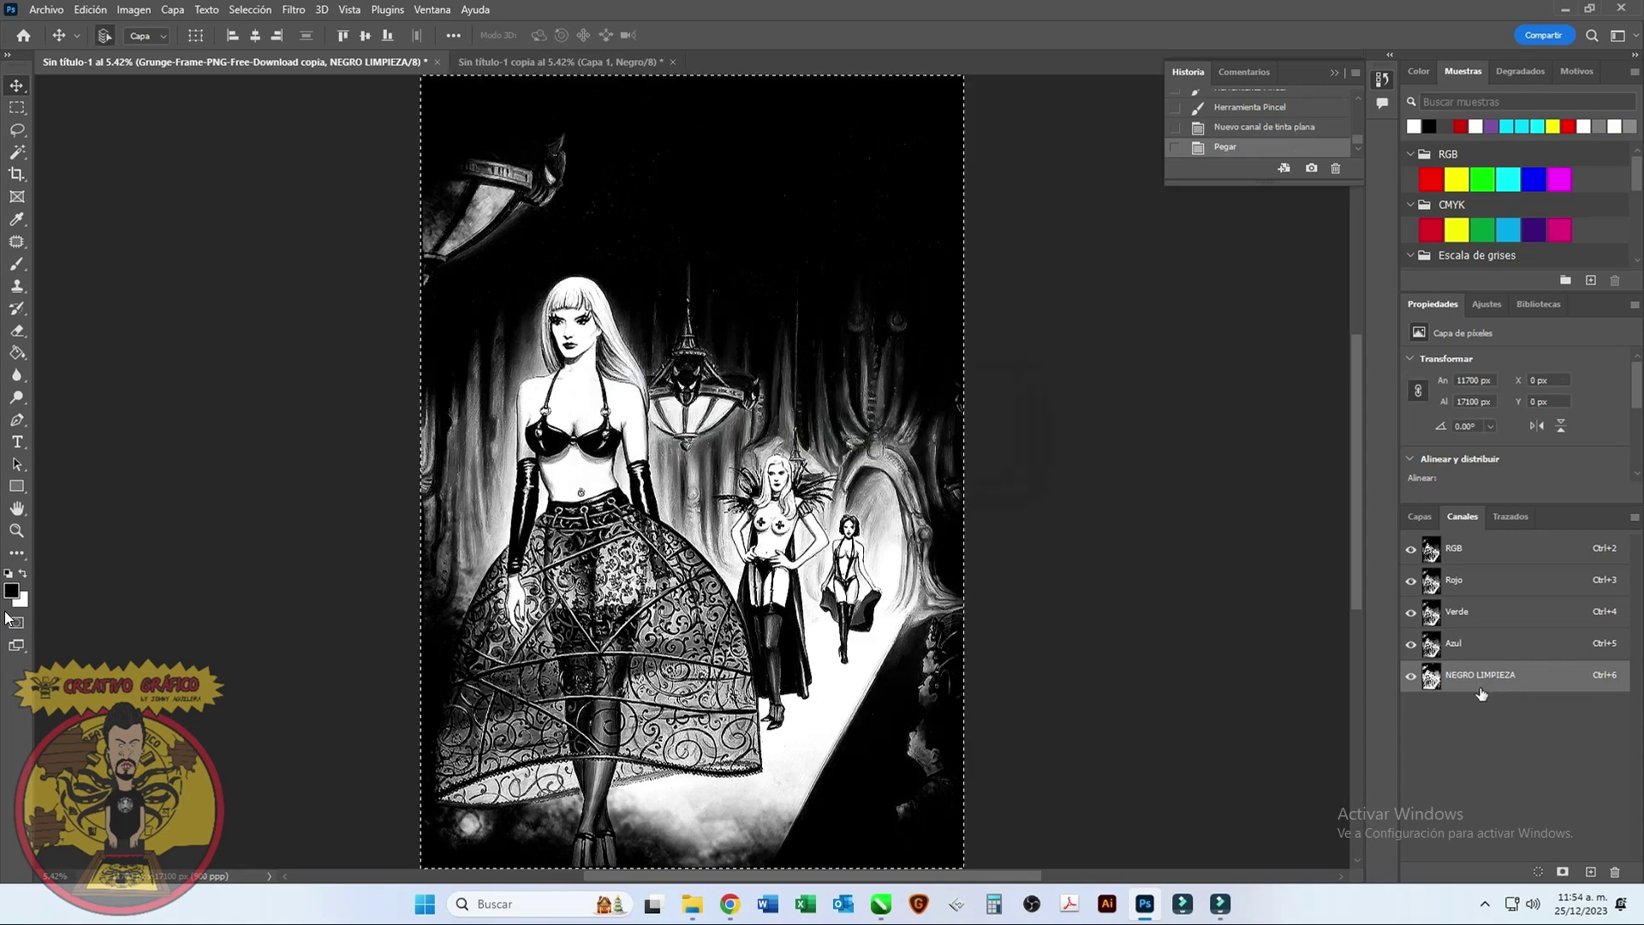
key("ctrl+d")
left_click(1411, 675)
Step: Add a channel named PLAYERA to the original document, set as a spot colour in black (000000) with 100% solidity
left_click(1590, 871)
double_click(1430, 707)
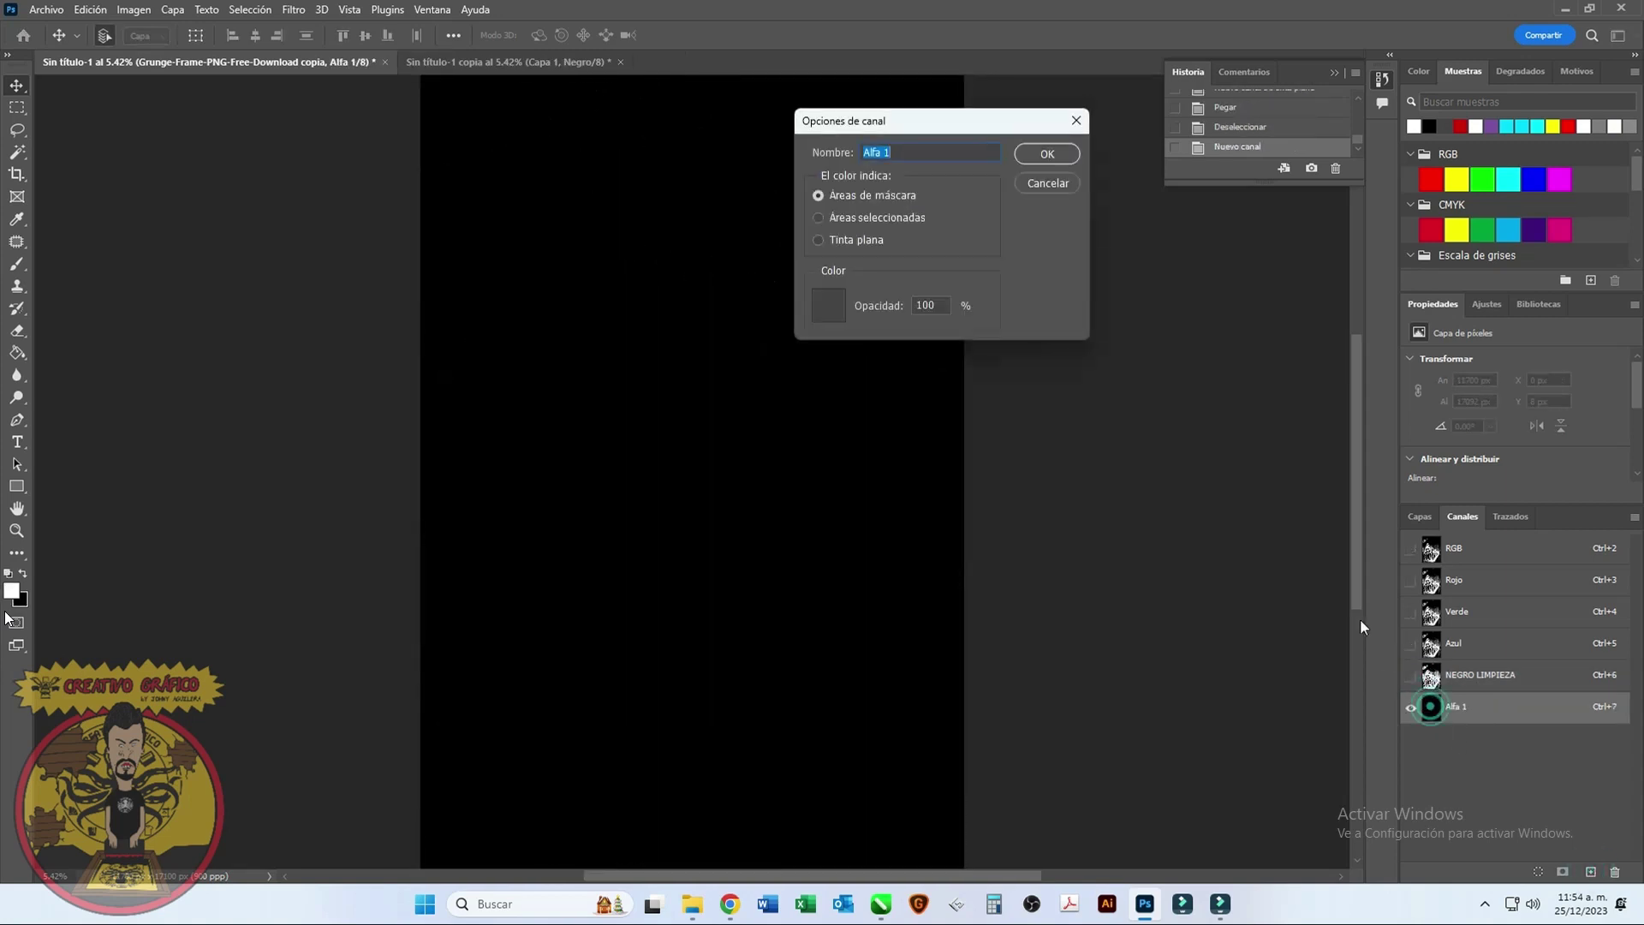
left_click(818, 240)
left_click(827, 313)
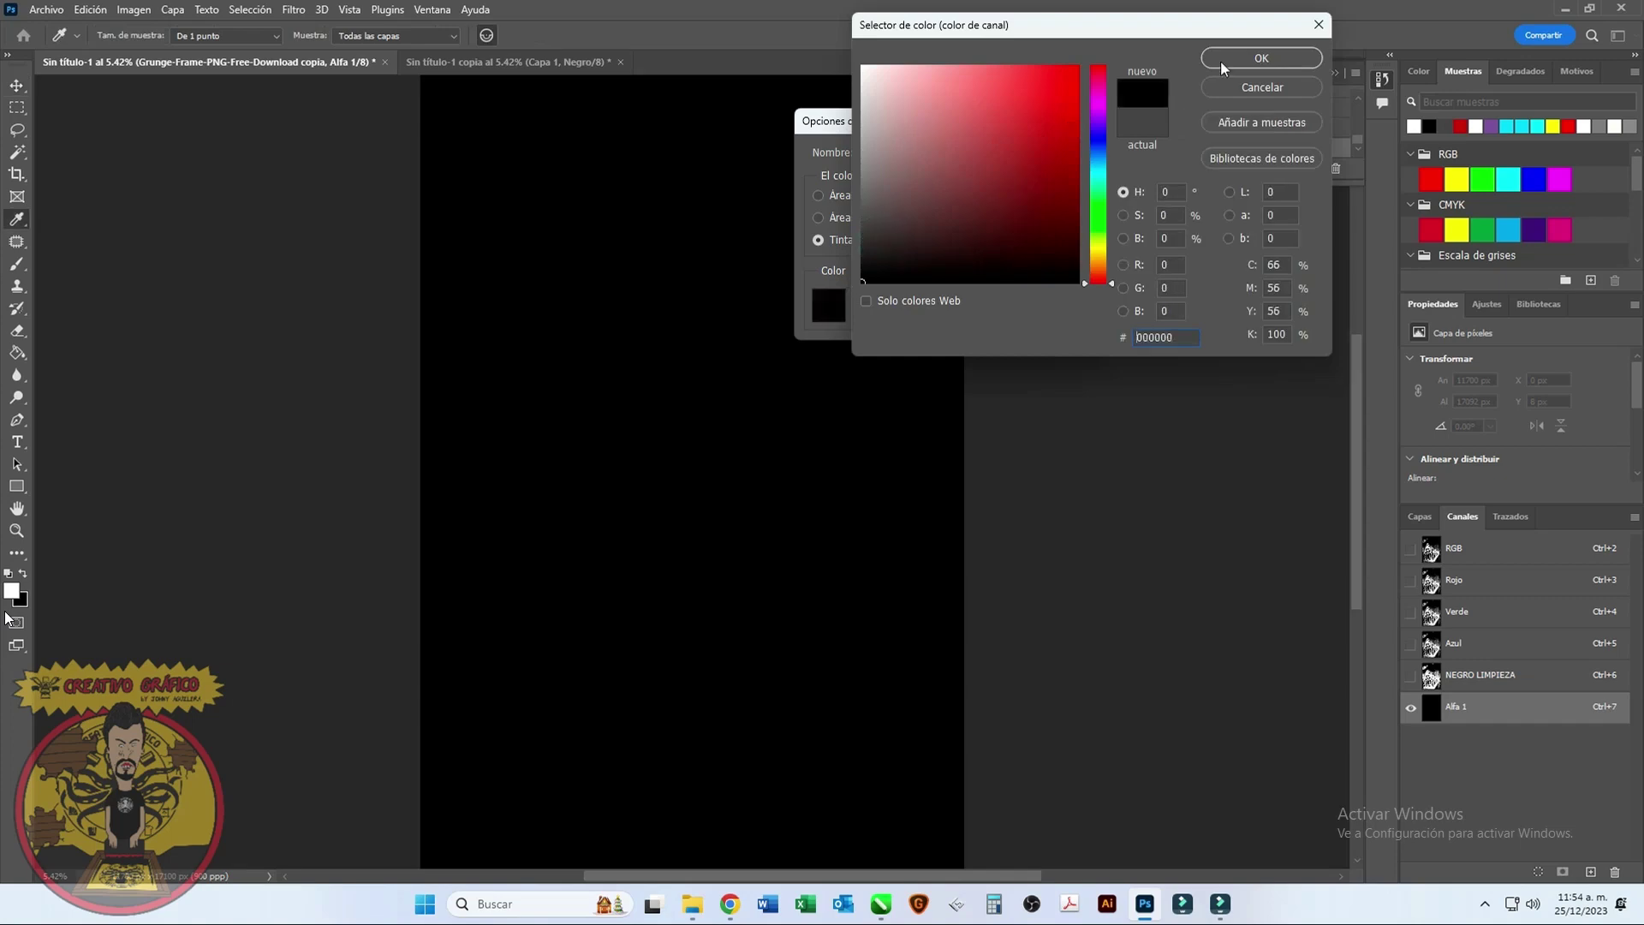
left_click(1224, 59)
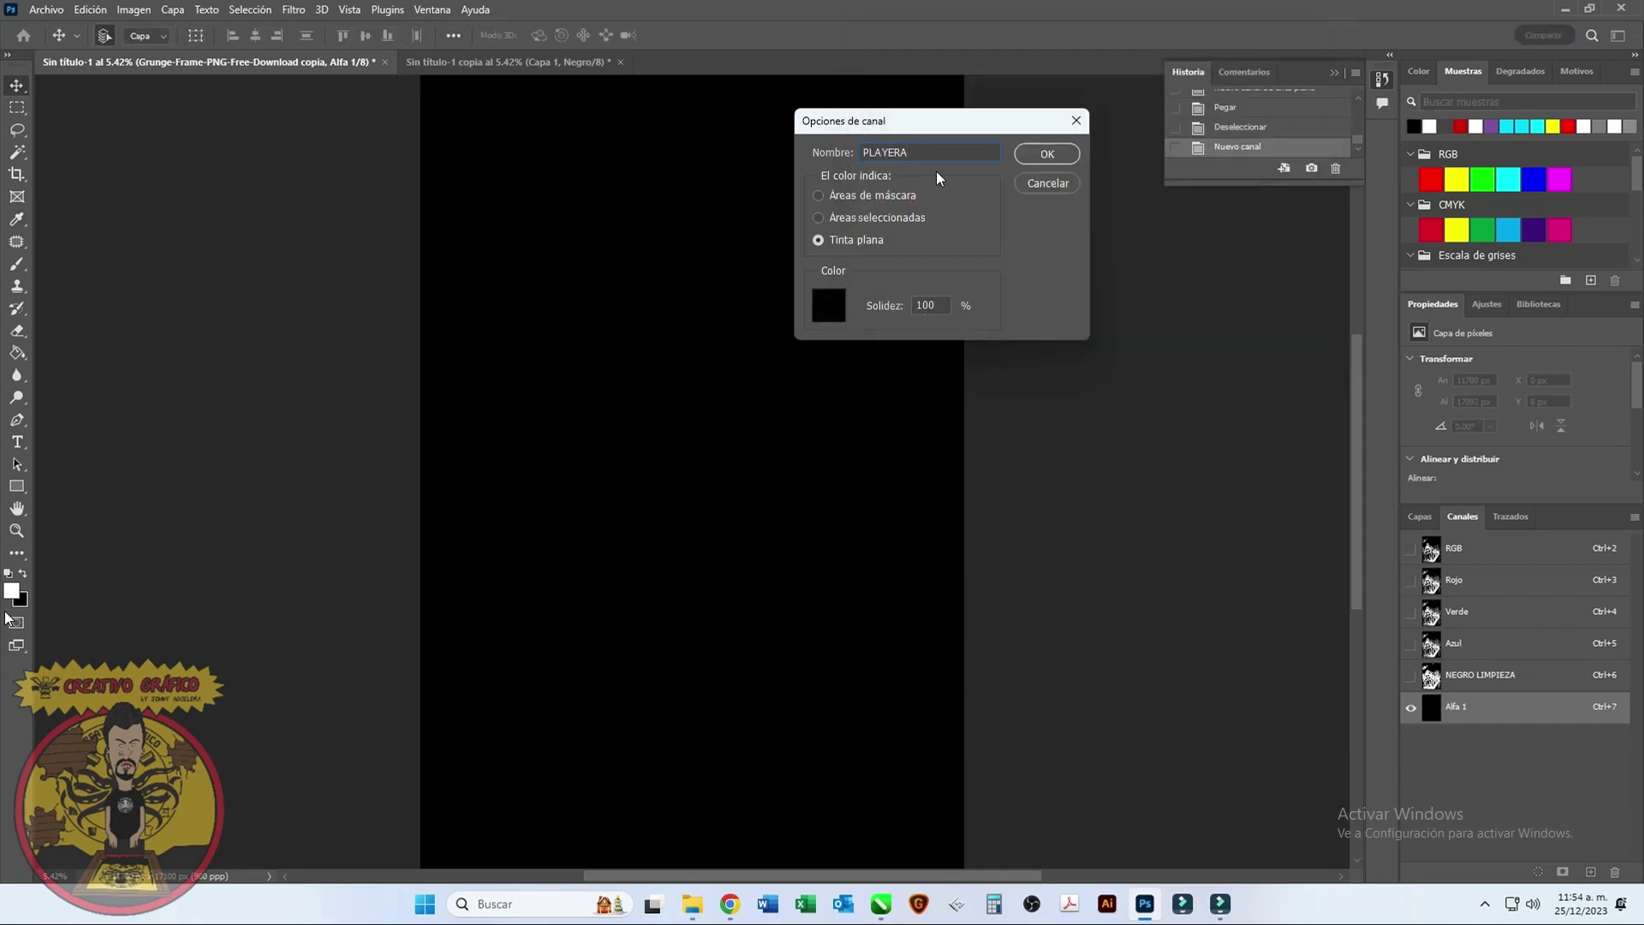
left_click(1047, 154)
Step: In the CMYK copy, load the composite channel as a selection, save it as a new alpha channel, deselect, and invert that channel
left_click(486, 62)
left_click(1466, 548)
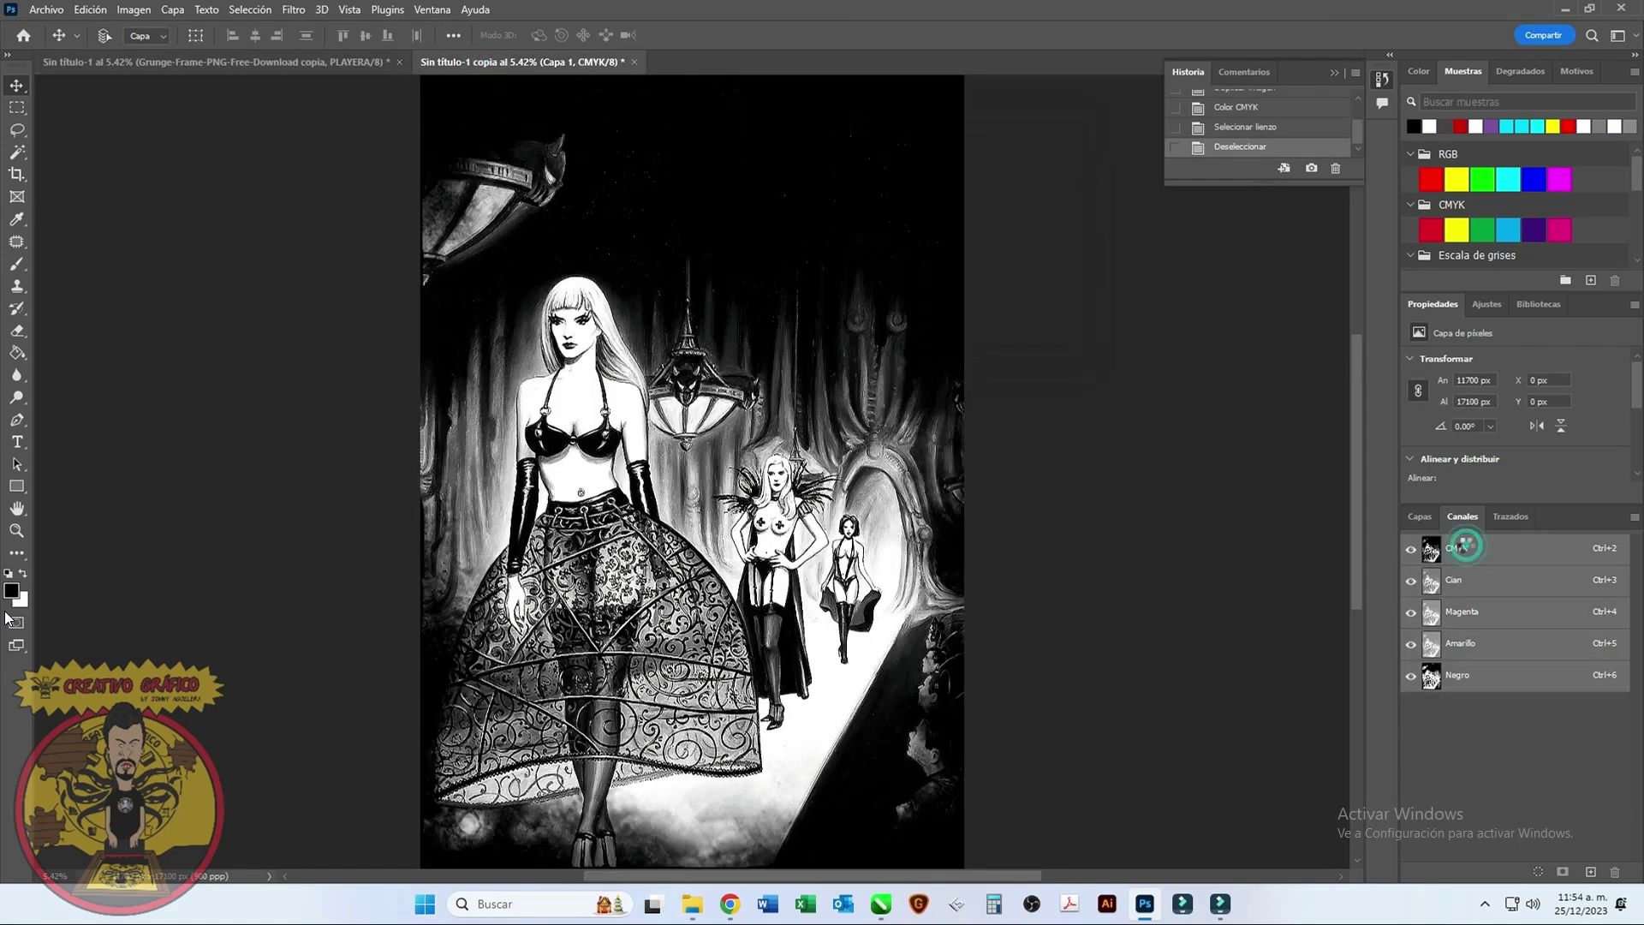
left_click(1563, 872)
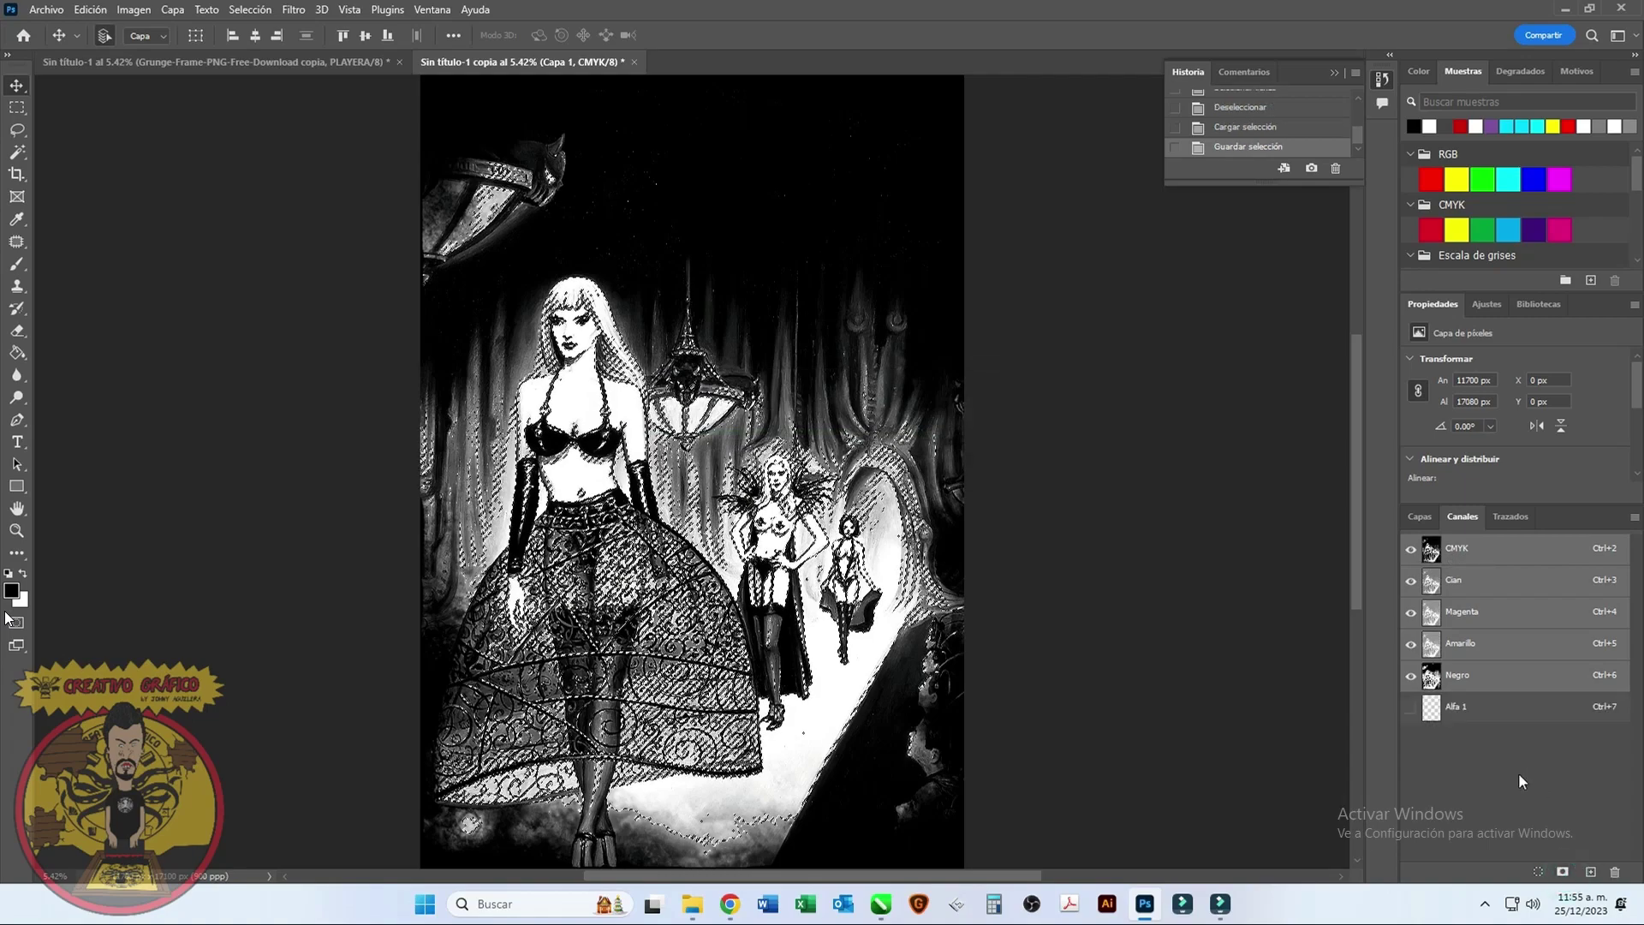
key("ctrl+d")
left_click(1462, 712)
key("ctrl+i")
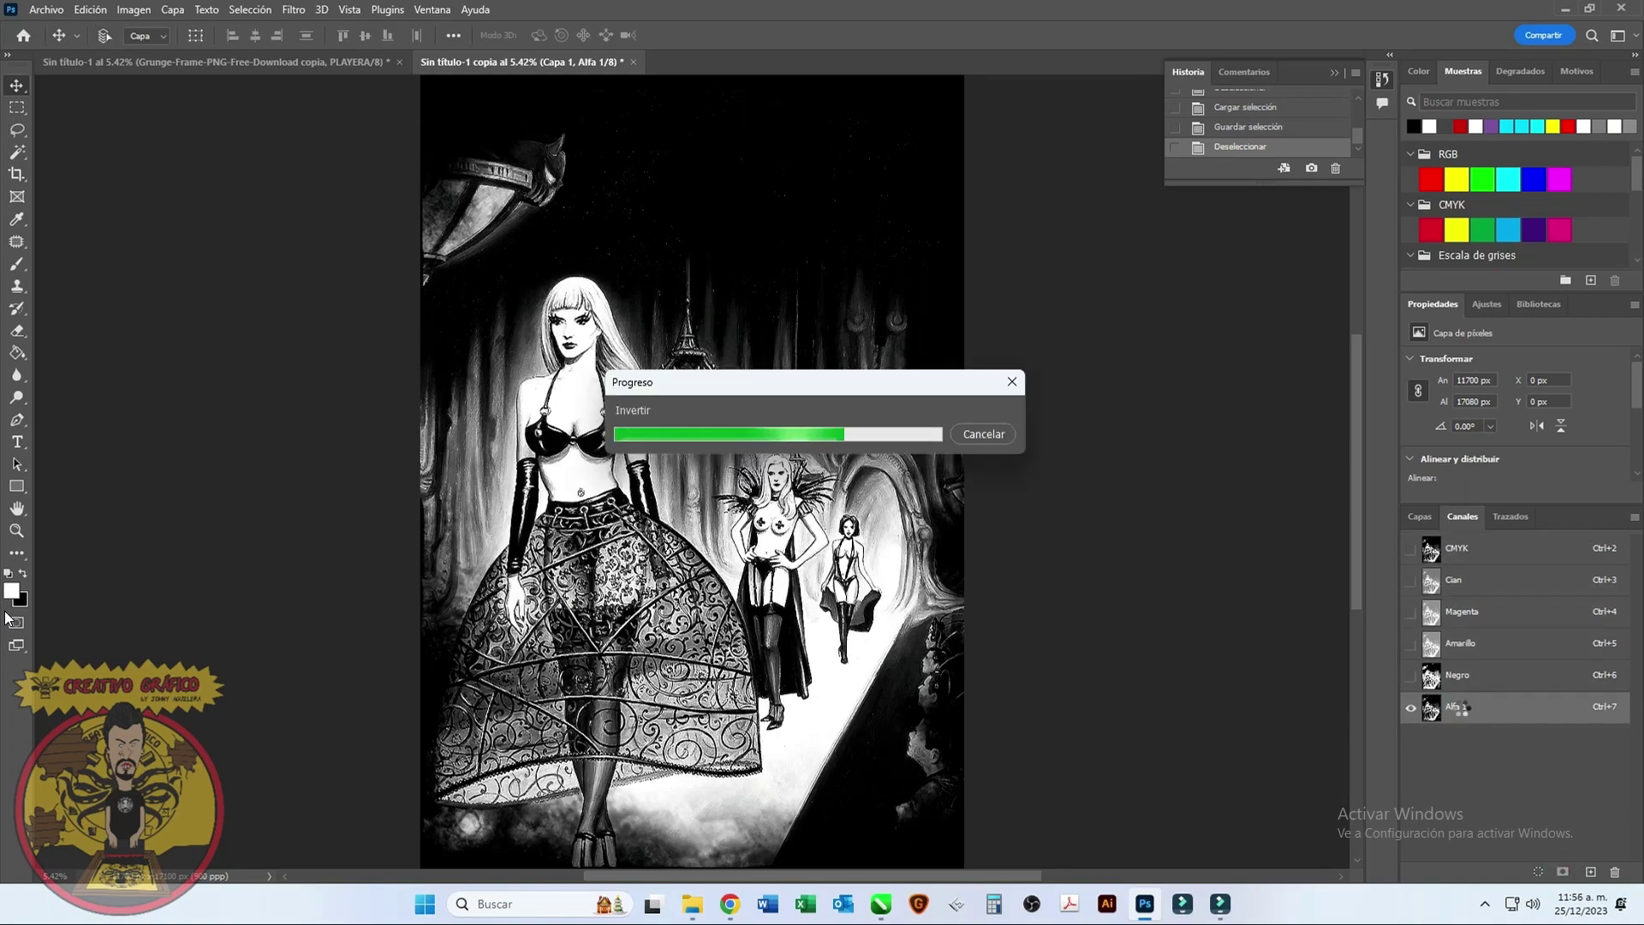
Step: Duplicate the alpha channel with inversion into the original document under the name BLANCO and close the CMYK copy
right_click(1457, 711)
left_click(1482, 724)
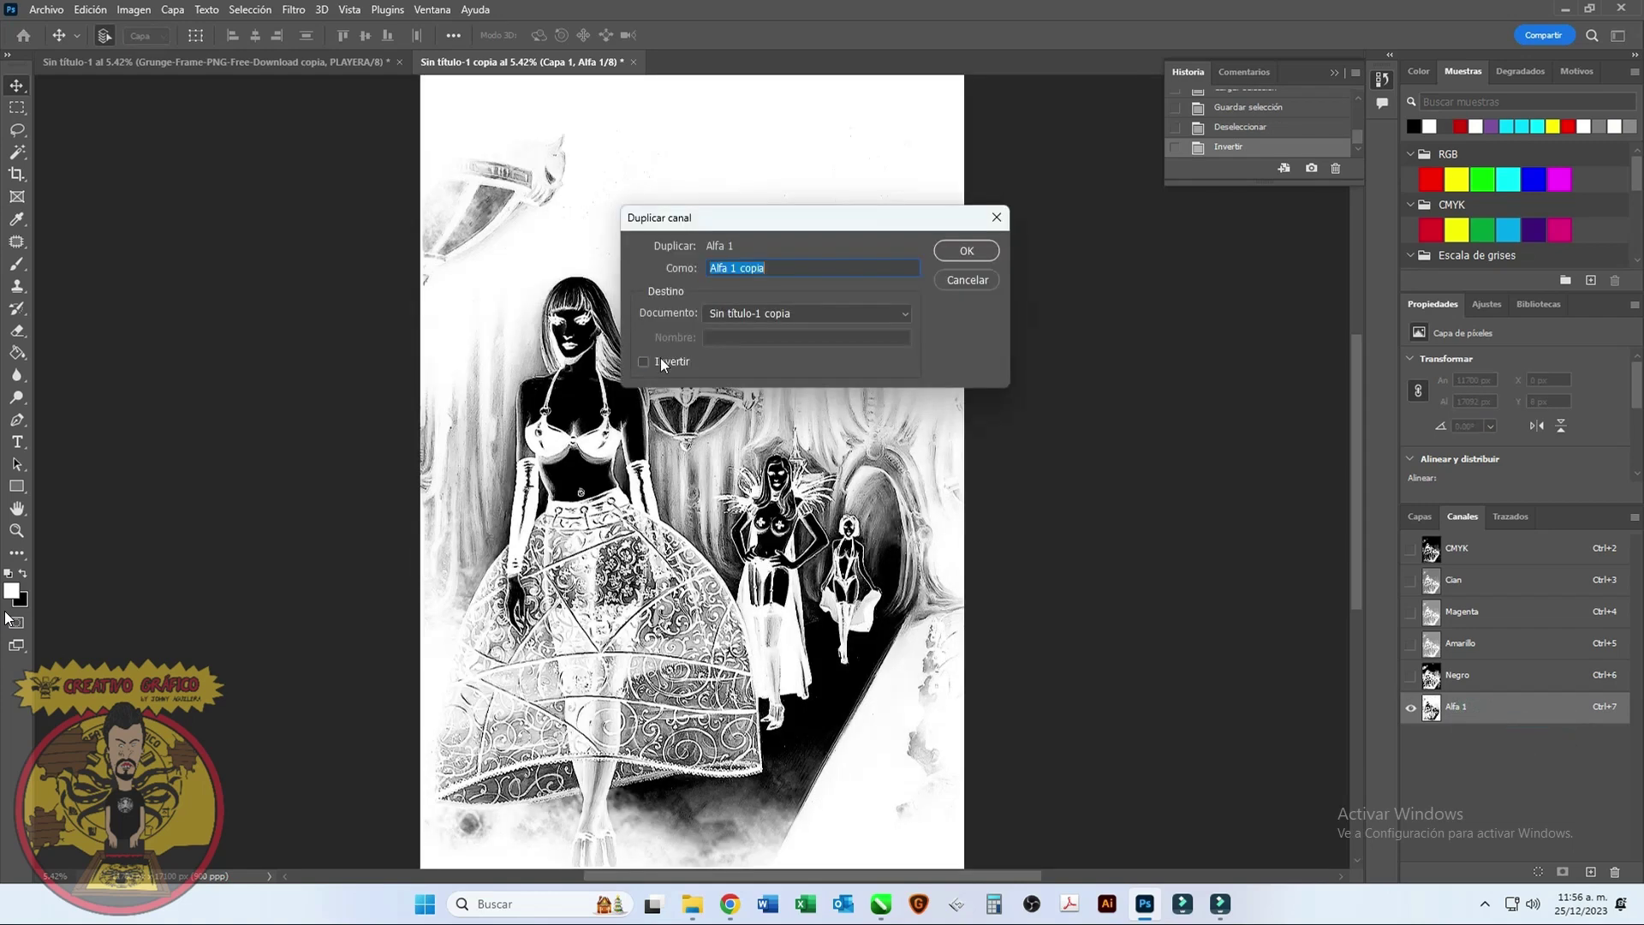
key("Return")
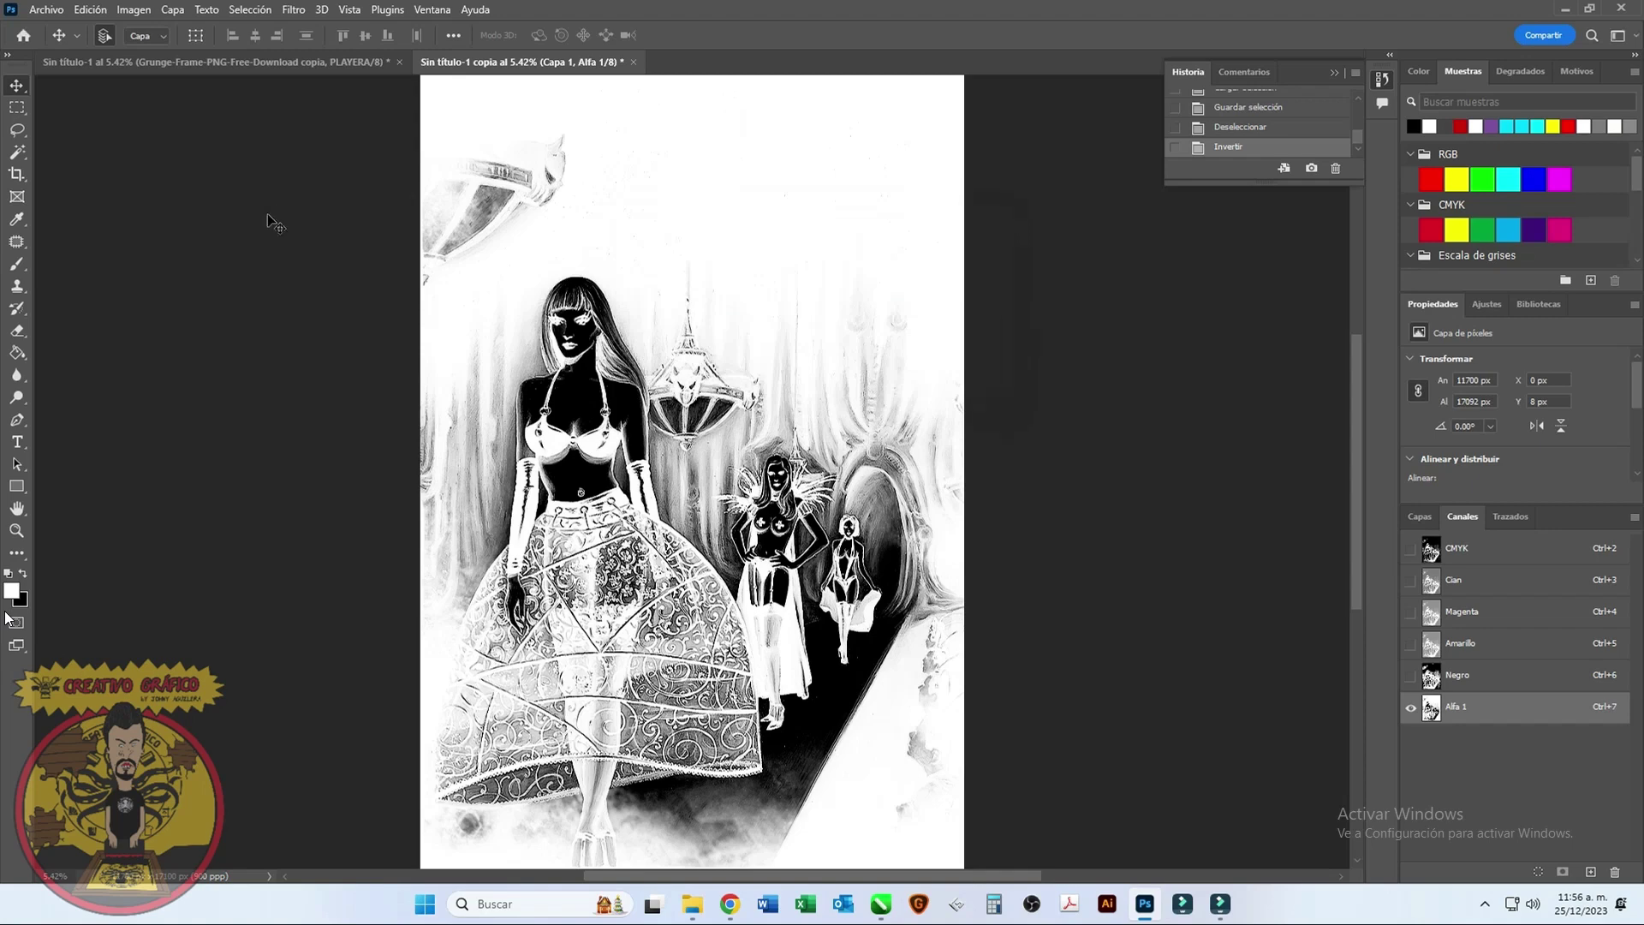
left_click(633, 61)
left_click(867, 353)
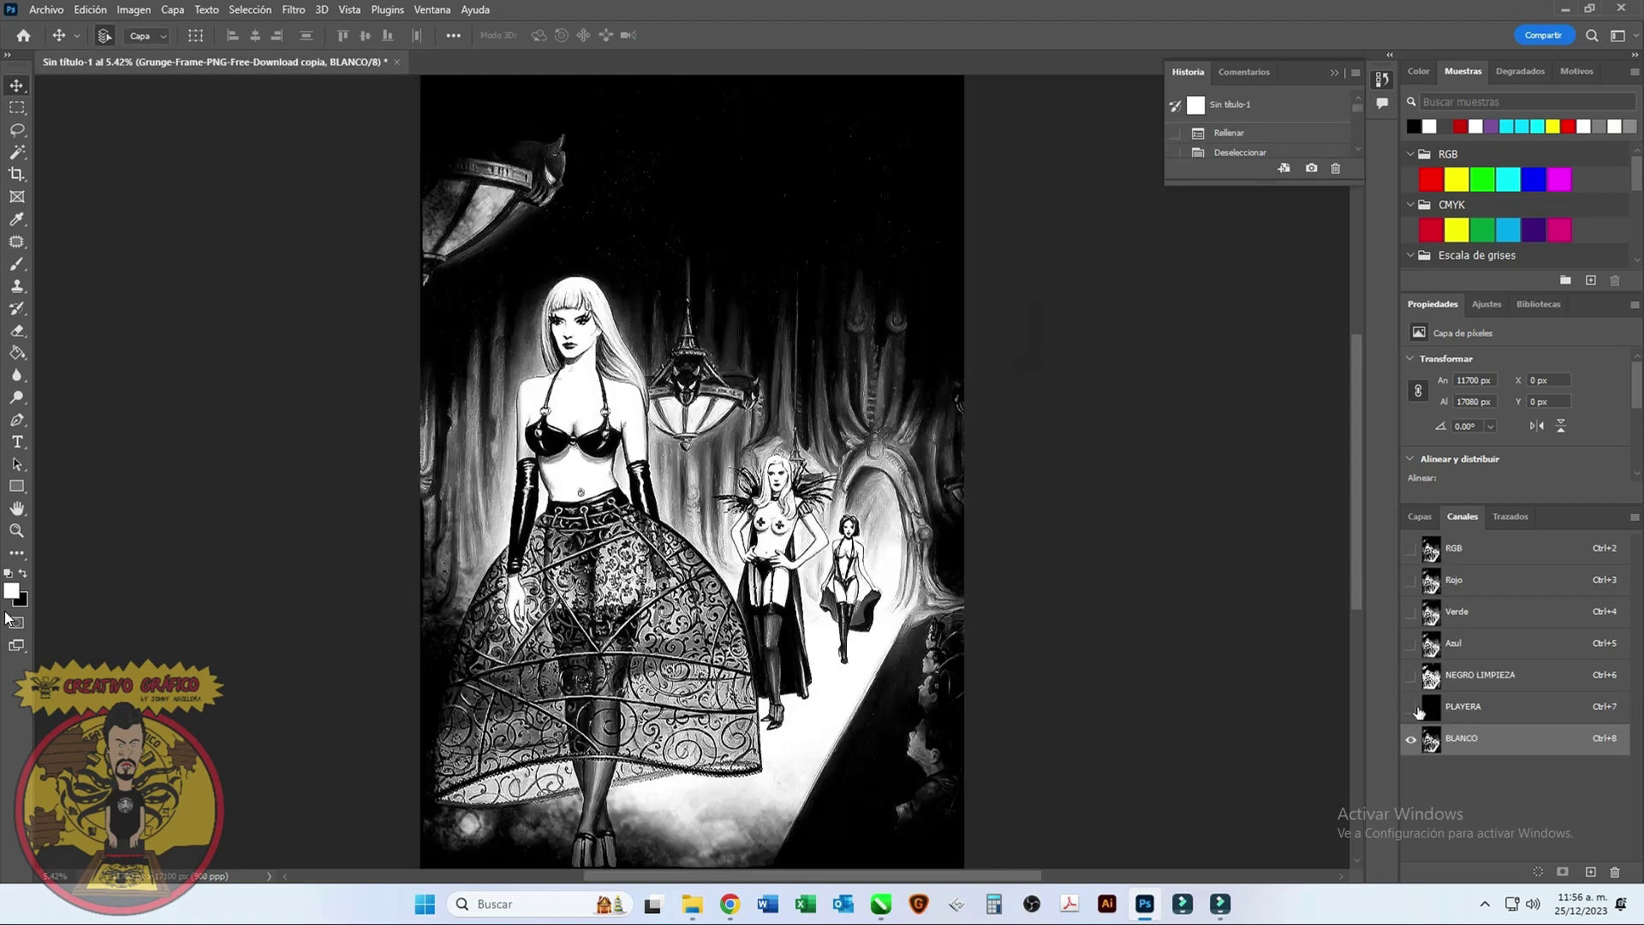
Step: Show PLAYERA together with BLANCO, set BLANCO as a white spot colour channel, and invert it
left_click(1411, 708)
double_click(1435, 744)
left_click(818, 240)
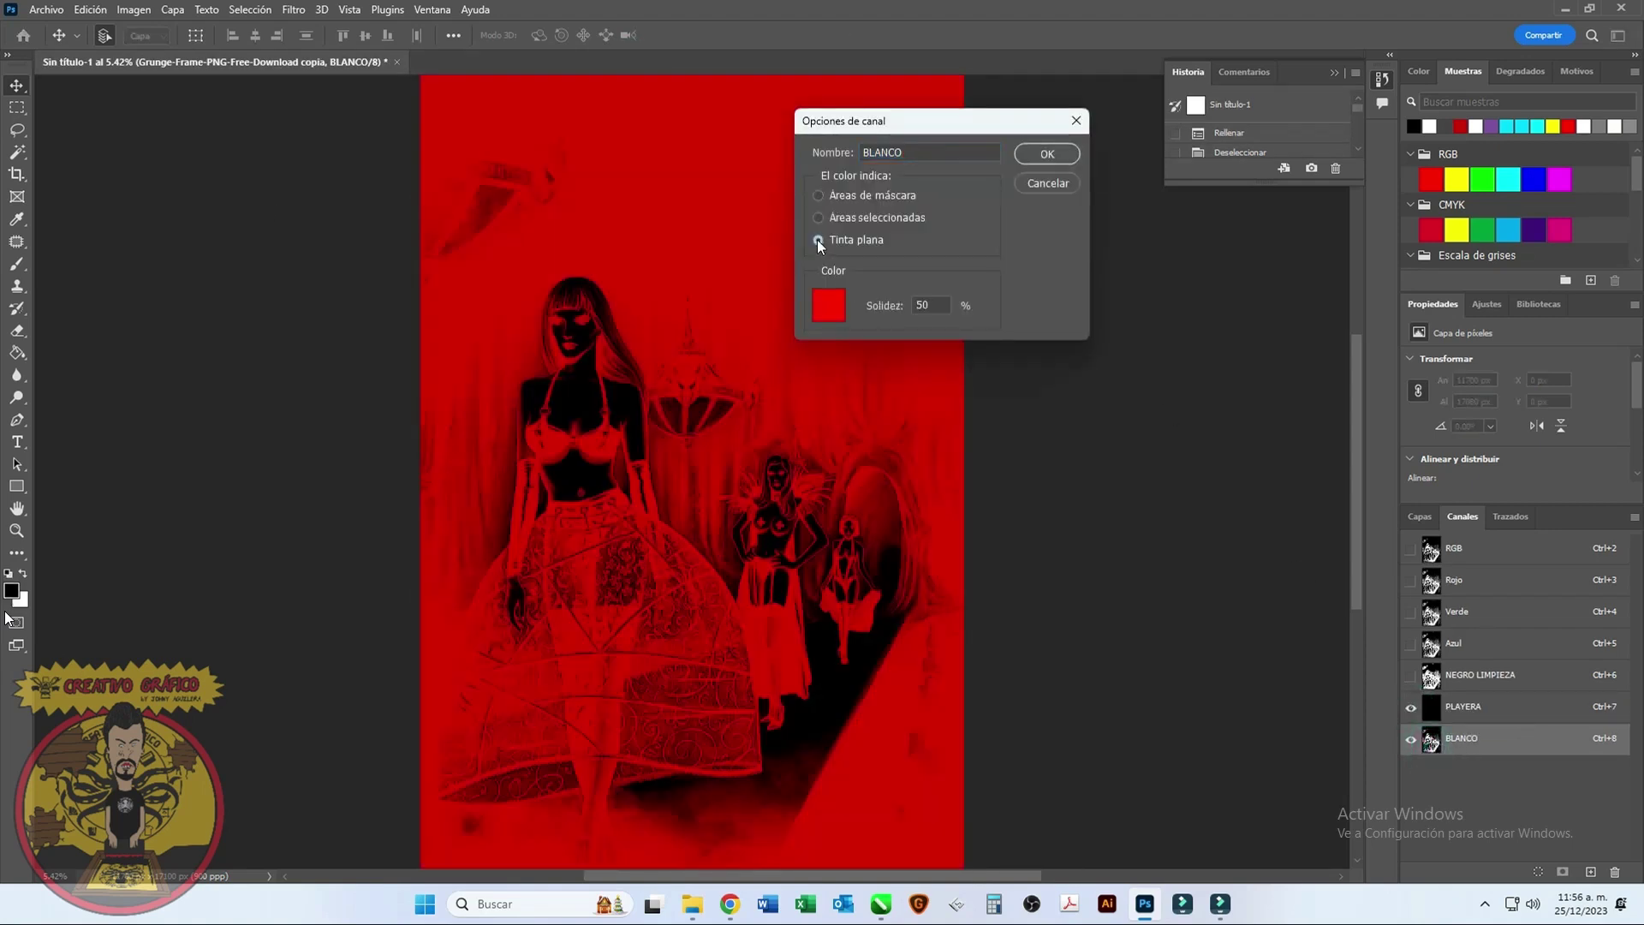
left_click(828, 304)
left_click_drag(906, 154, 863, 12)
key("Return")
left_click(1046, 154)
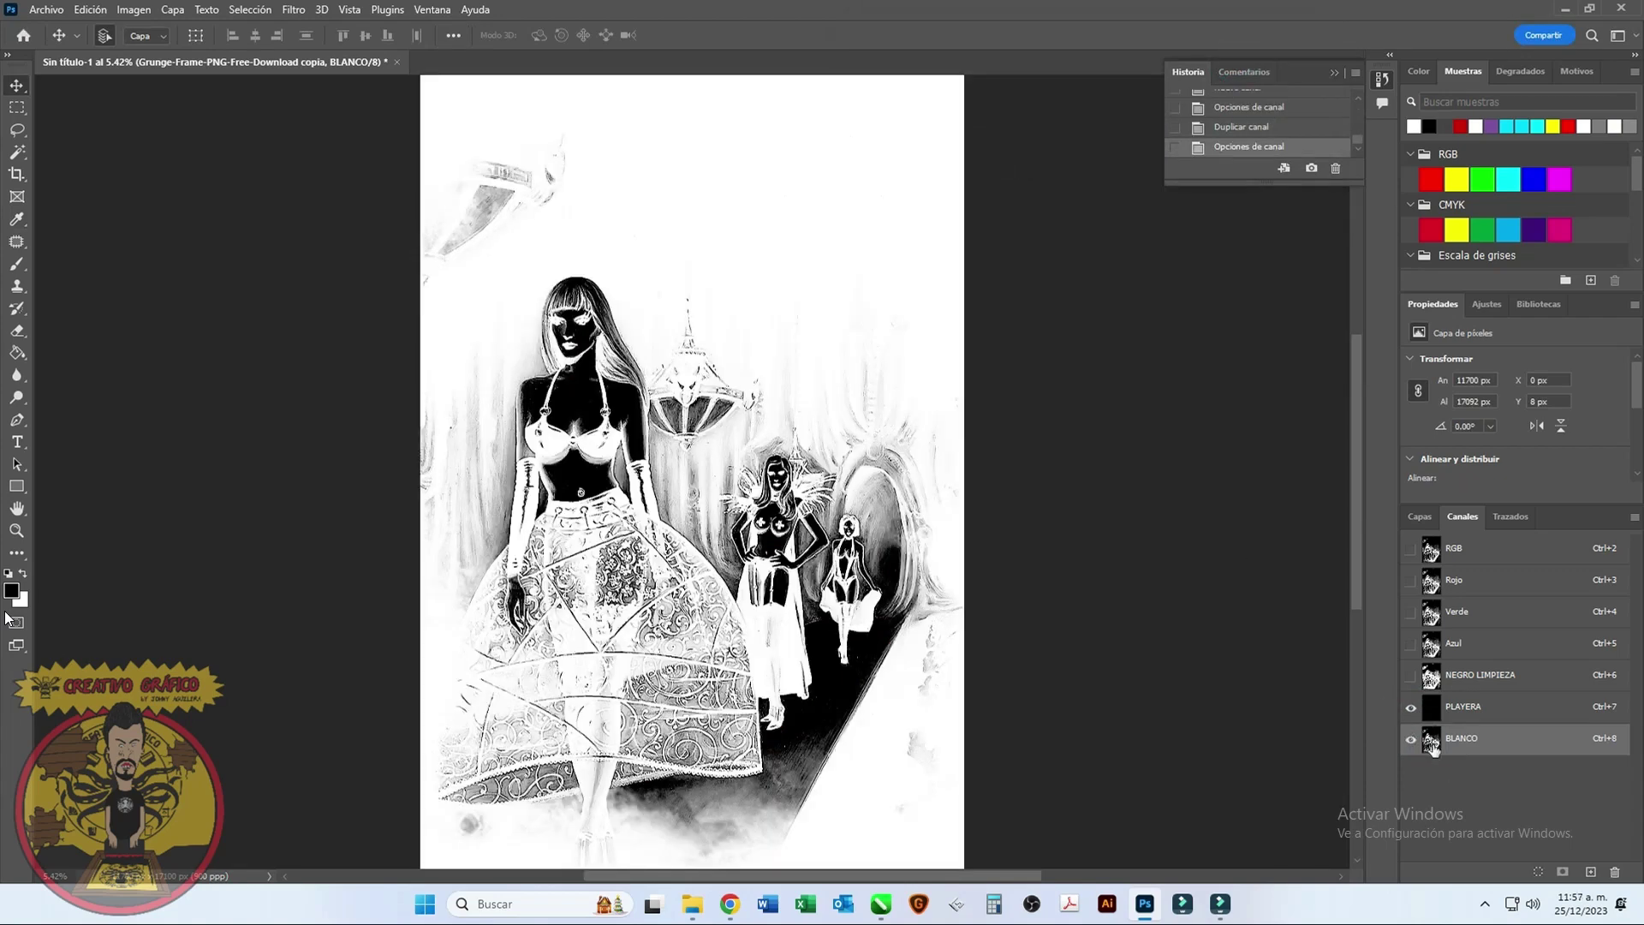
key("ctrl+i")
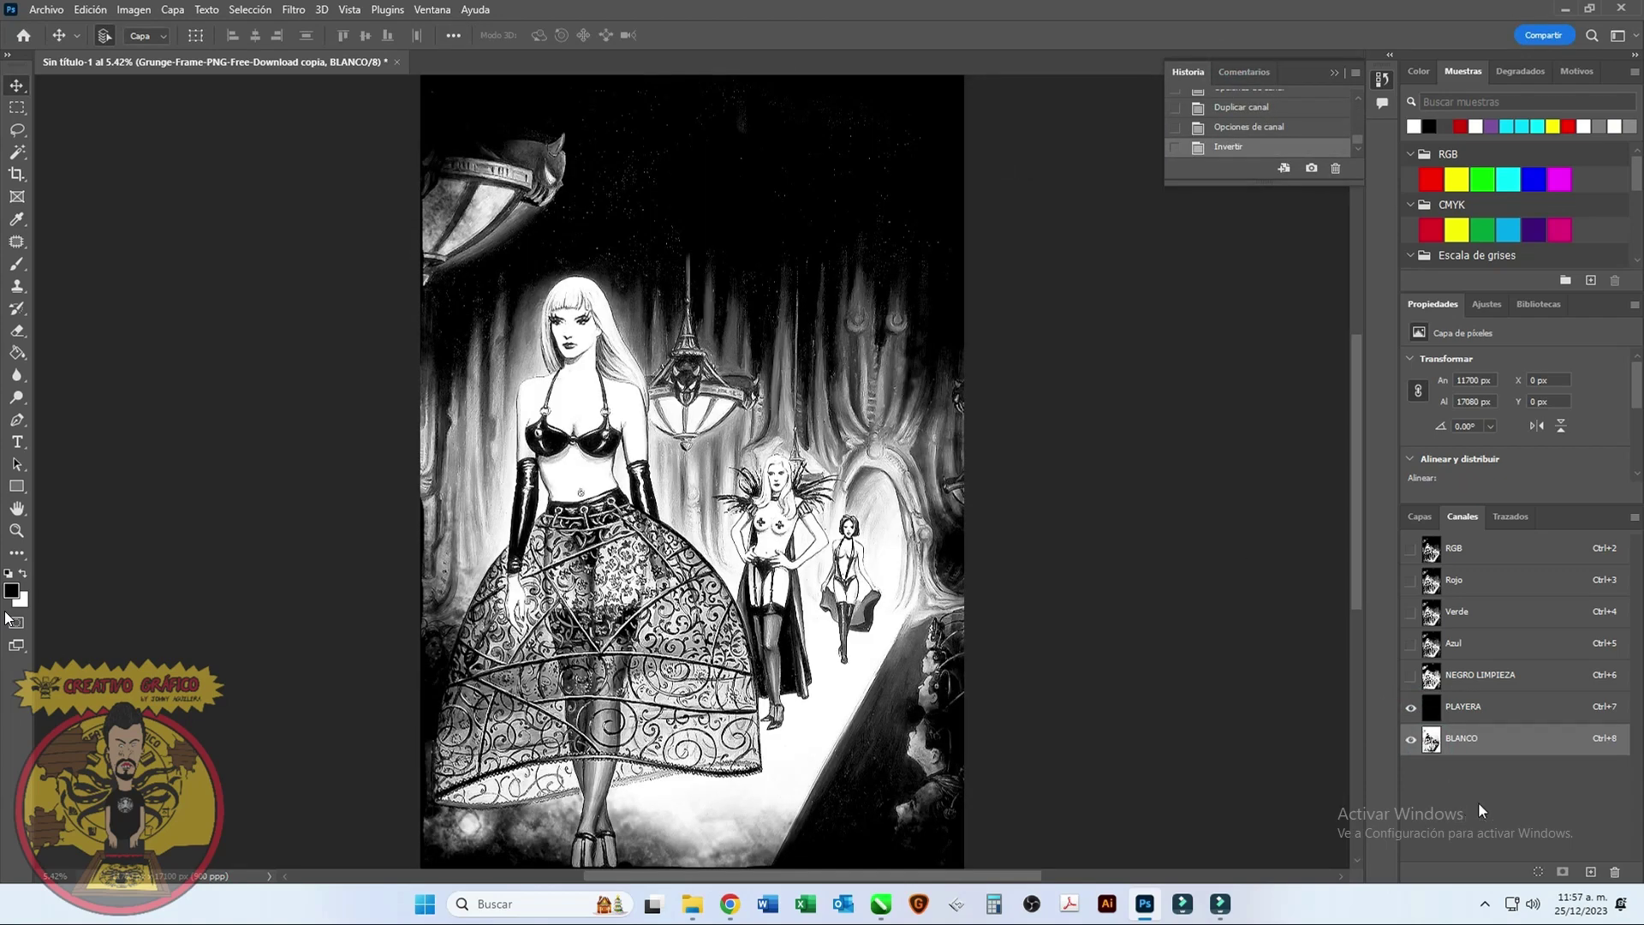
Step: Duplicate the Rojo channel with inversion as GRIS, place it between PLAYERA and BLANCO, and show PLAYERA with it
left_click(1462, 579)
right_click(1460, 579)
left_click(1473, 586)
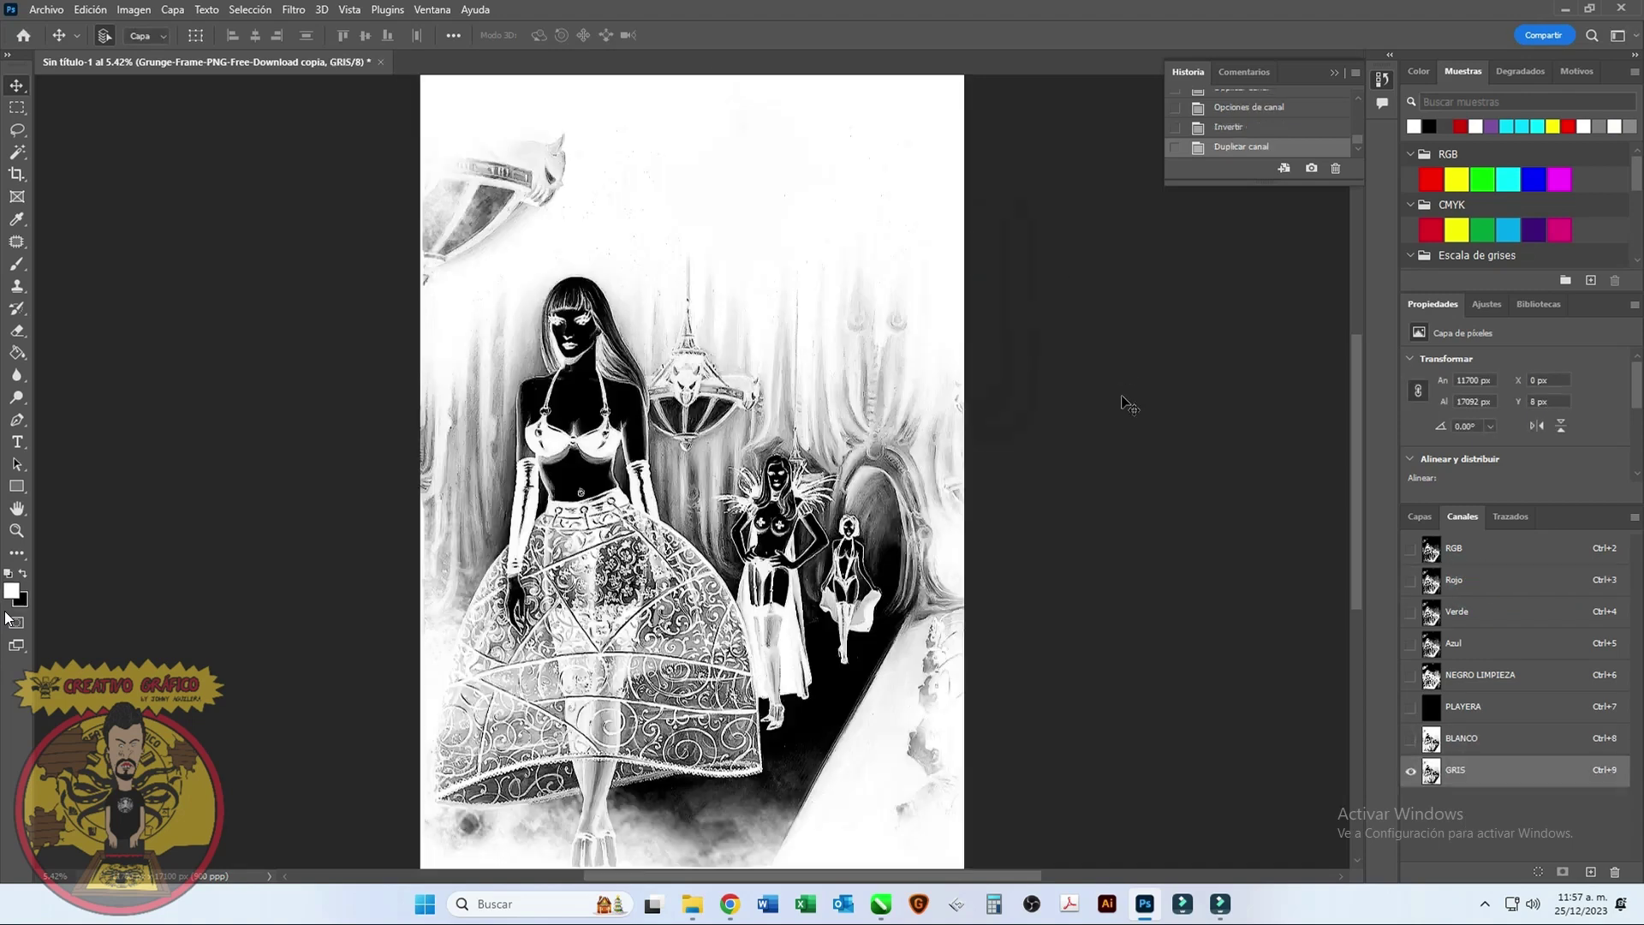
left_click_drag(1468, 780, 1467, 725)
left_click(1408, 707)
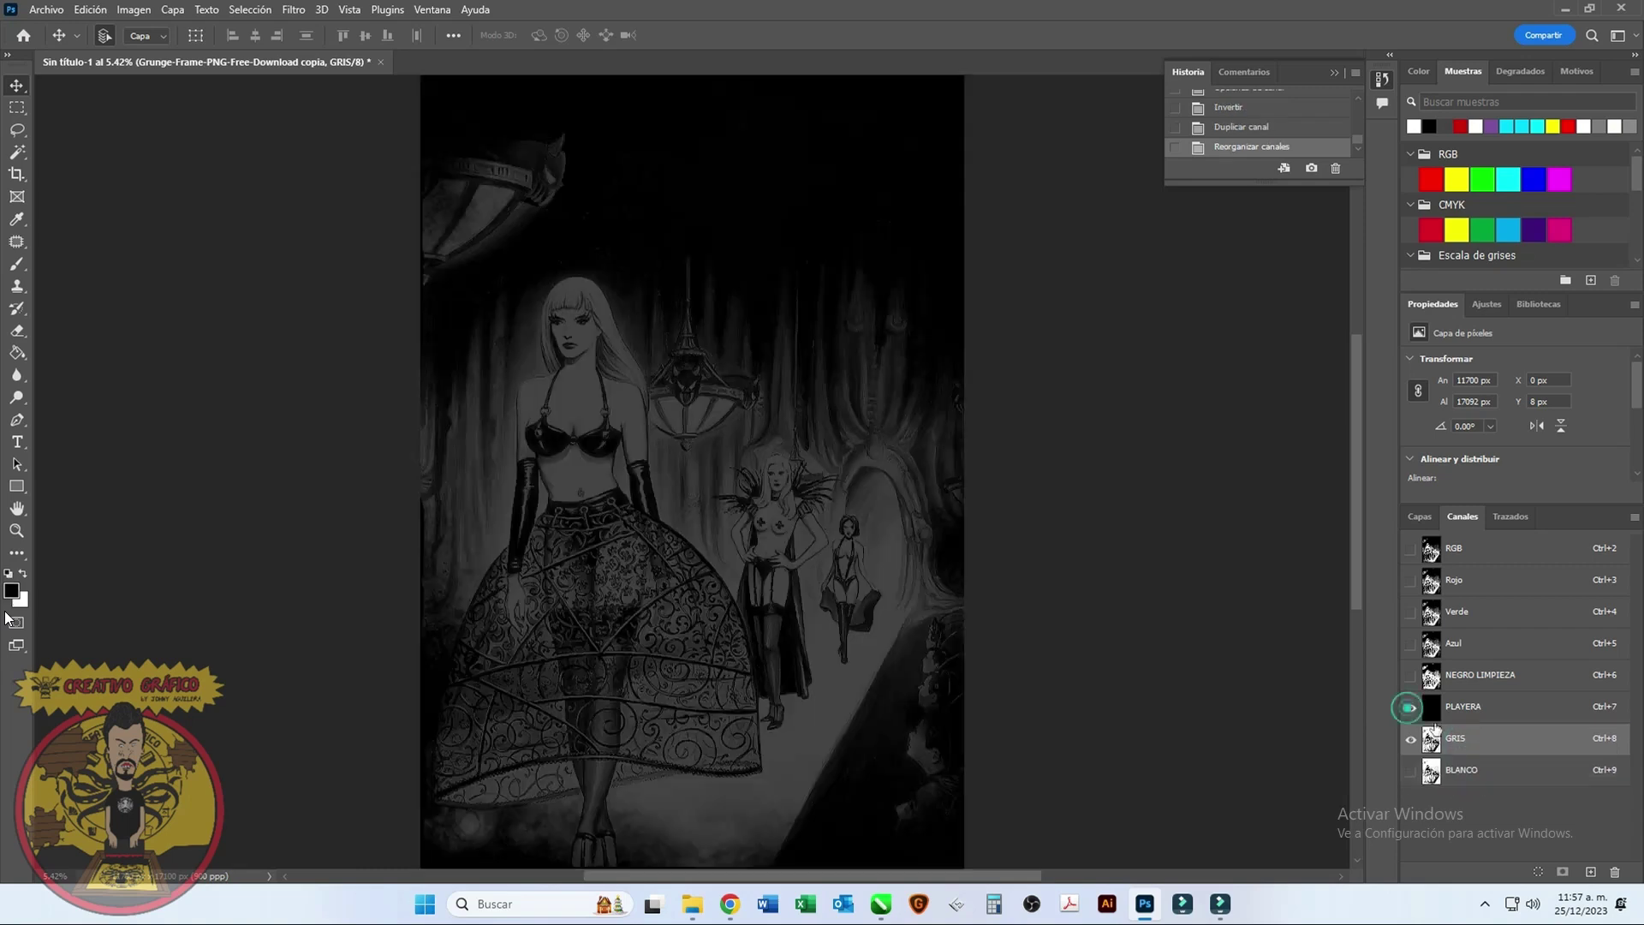
Step: Change the GRIS channel's options so that its colour is a dark grey from the Escala de grises swatches
scroll(1636, 187, "down", 5)
double_click(1431, 738)
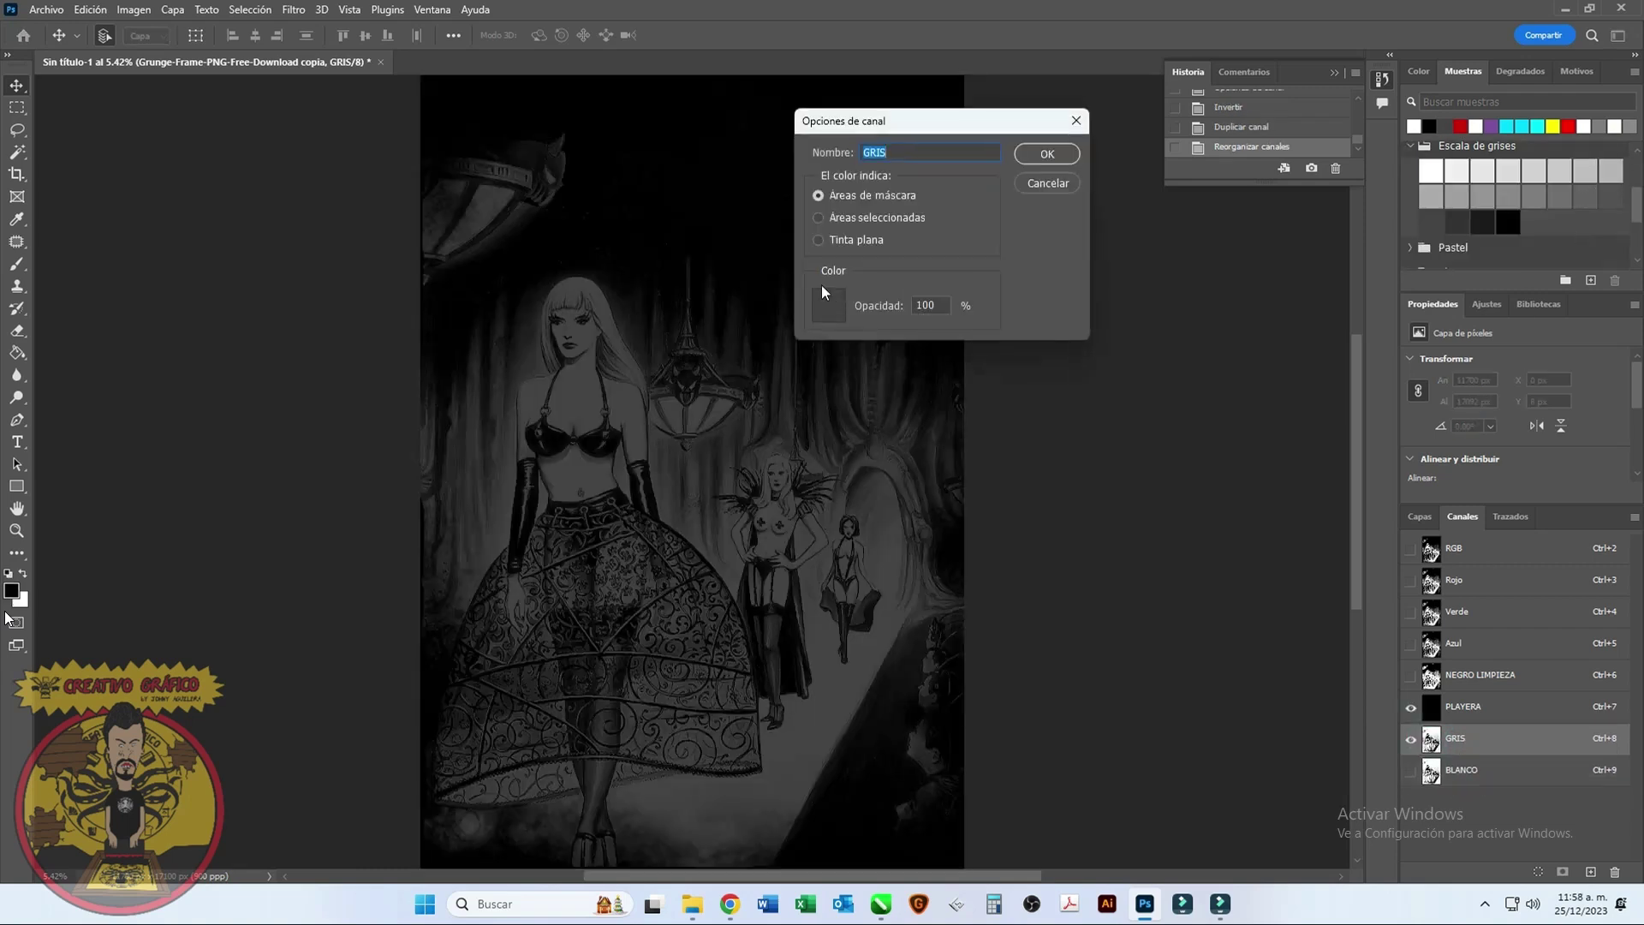
left_click(827, 304)
left_click(1226, 58)
left_click(1047, 157)
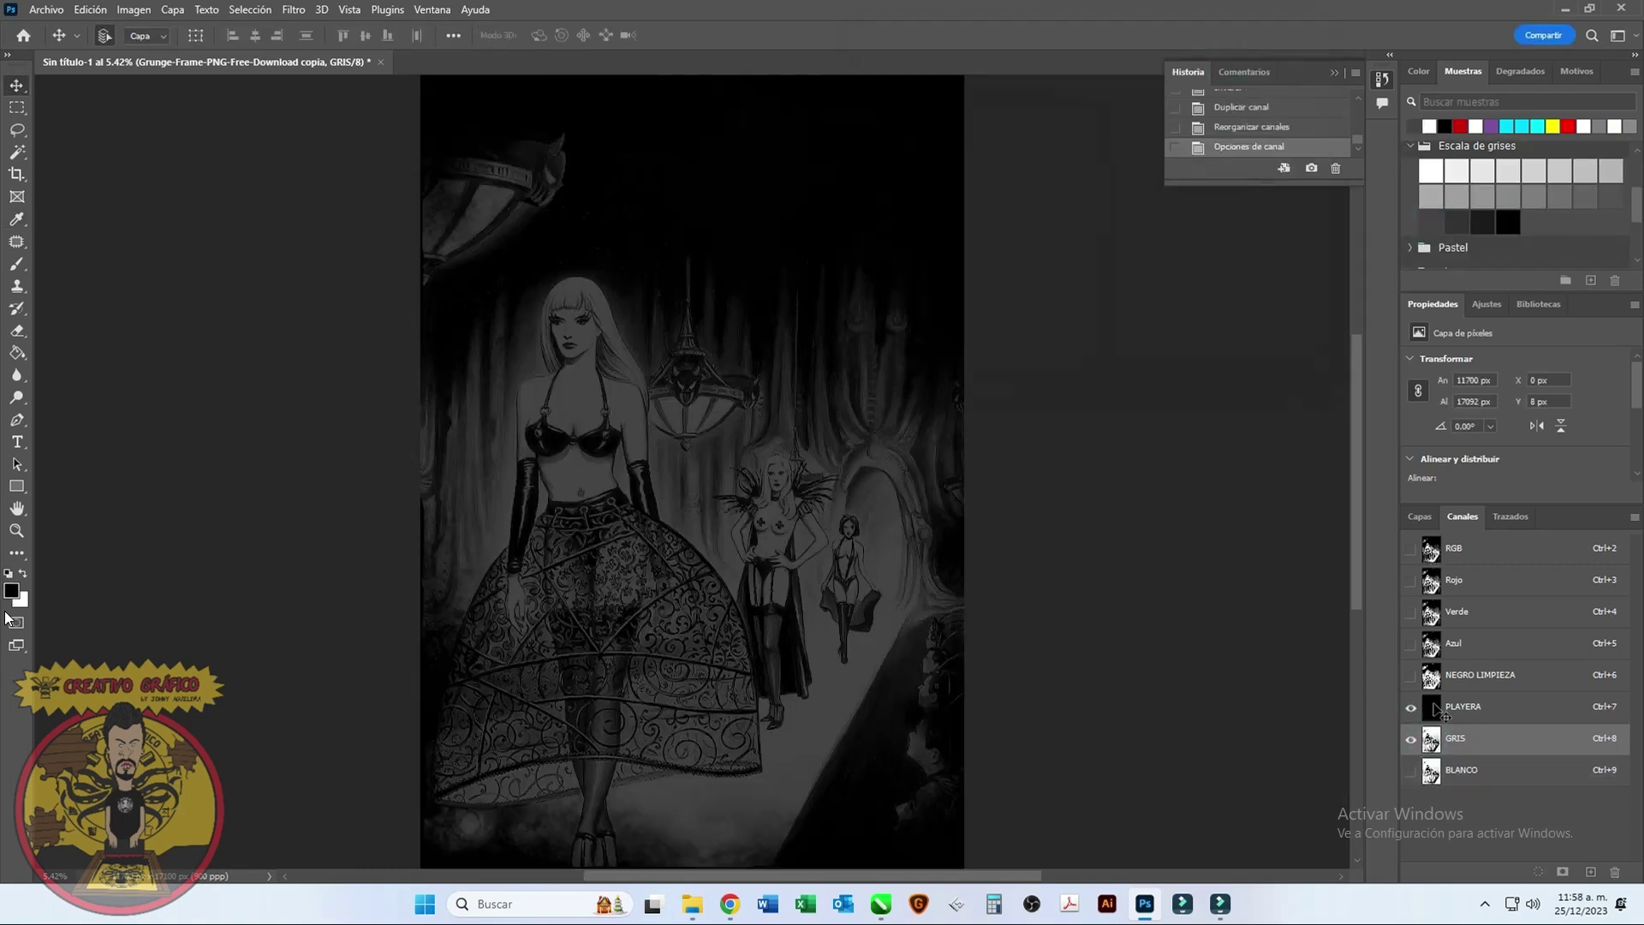
left_click(1411, 771)
key("ctrl+l")
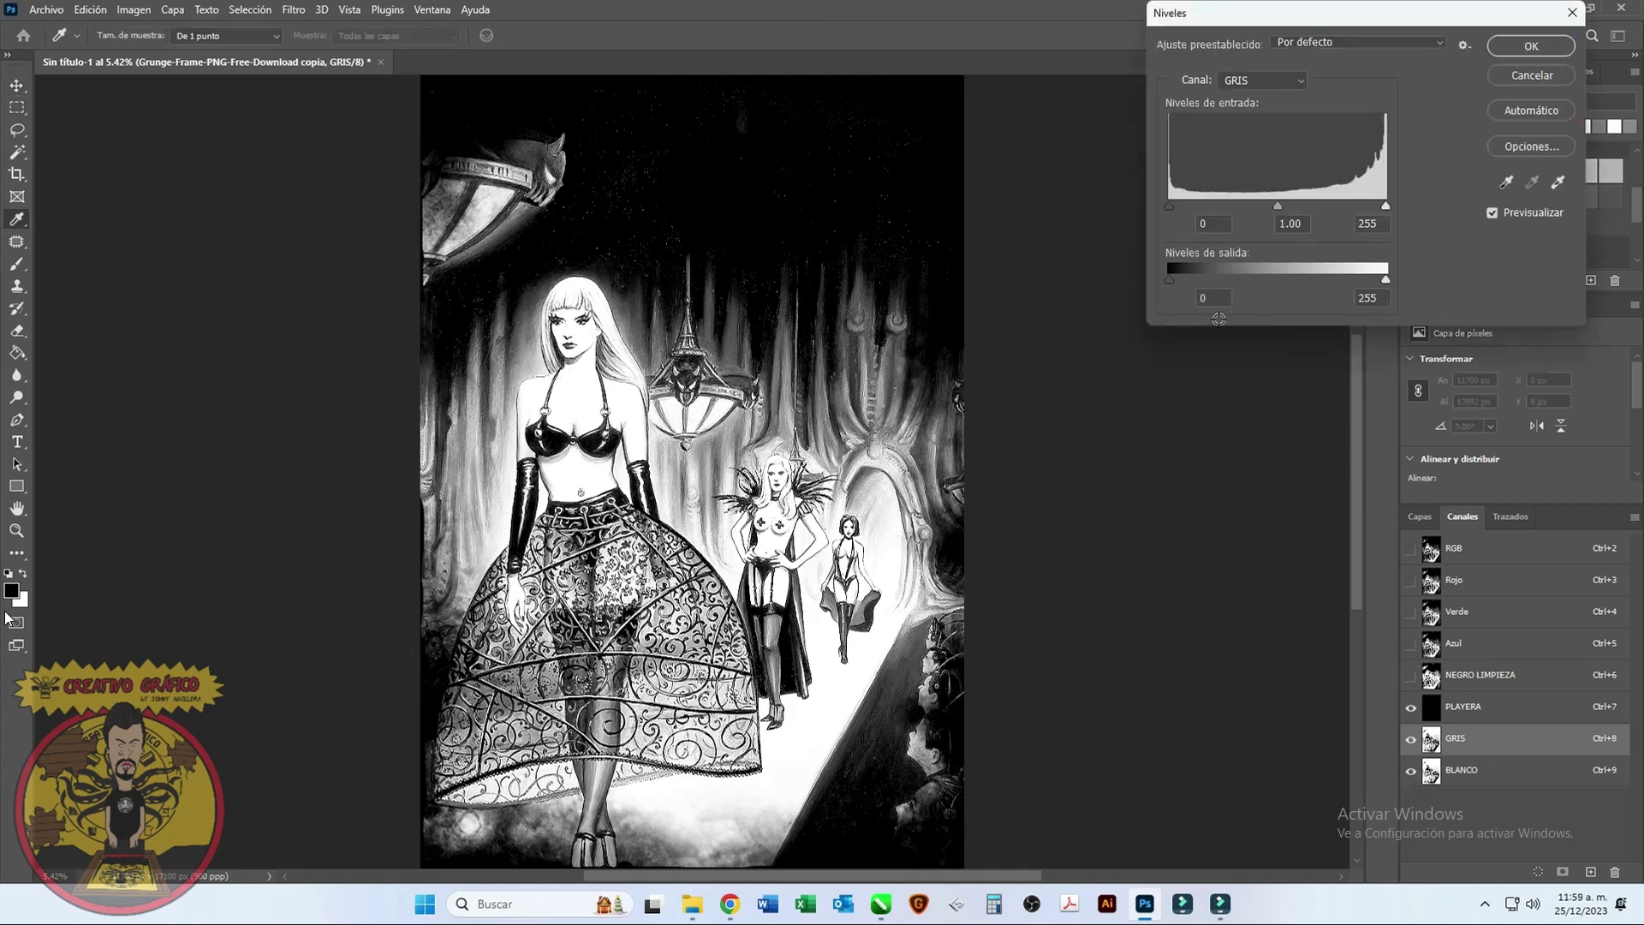
mouse_move(1312, 203)
left_mouse_down()
mouse_move(1356, 200)
mouse_move(1326, 204)
left_mouse_up()
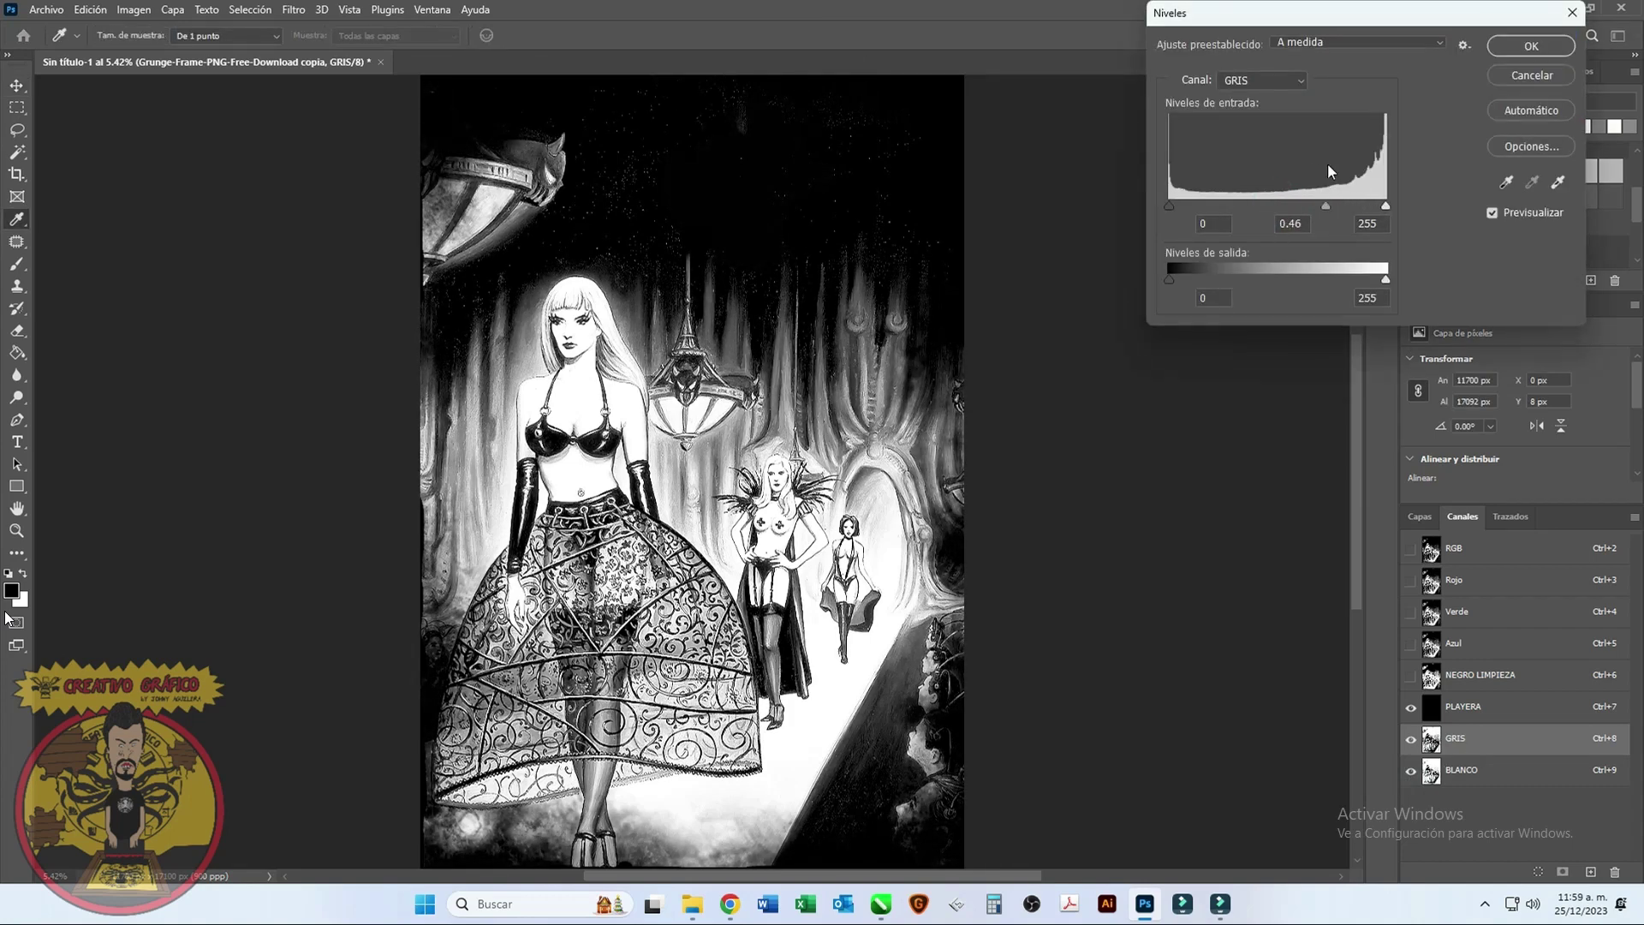
left_click(1532, 76)
left_click(1411, 771)
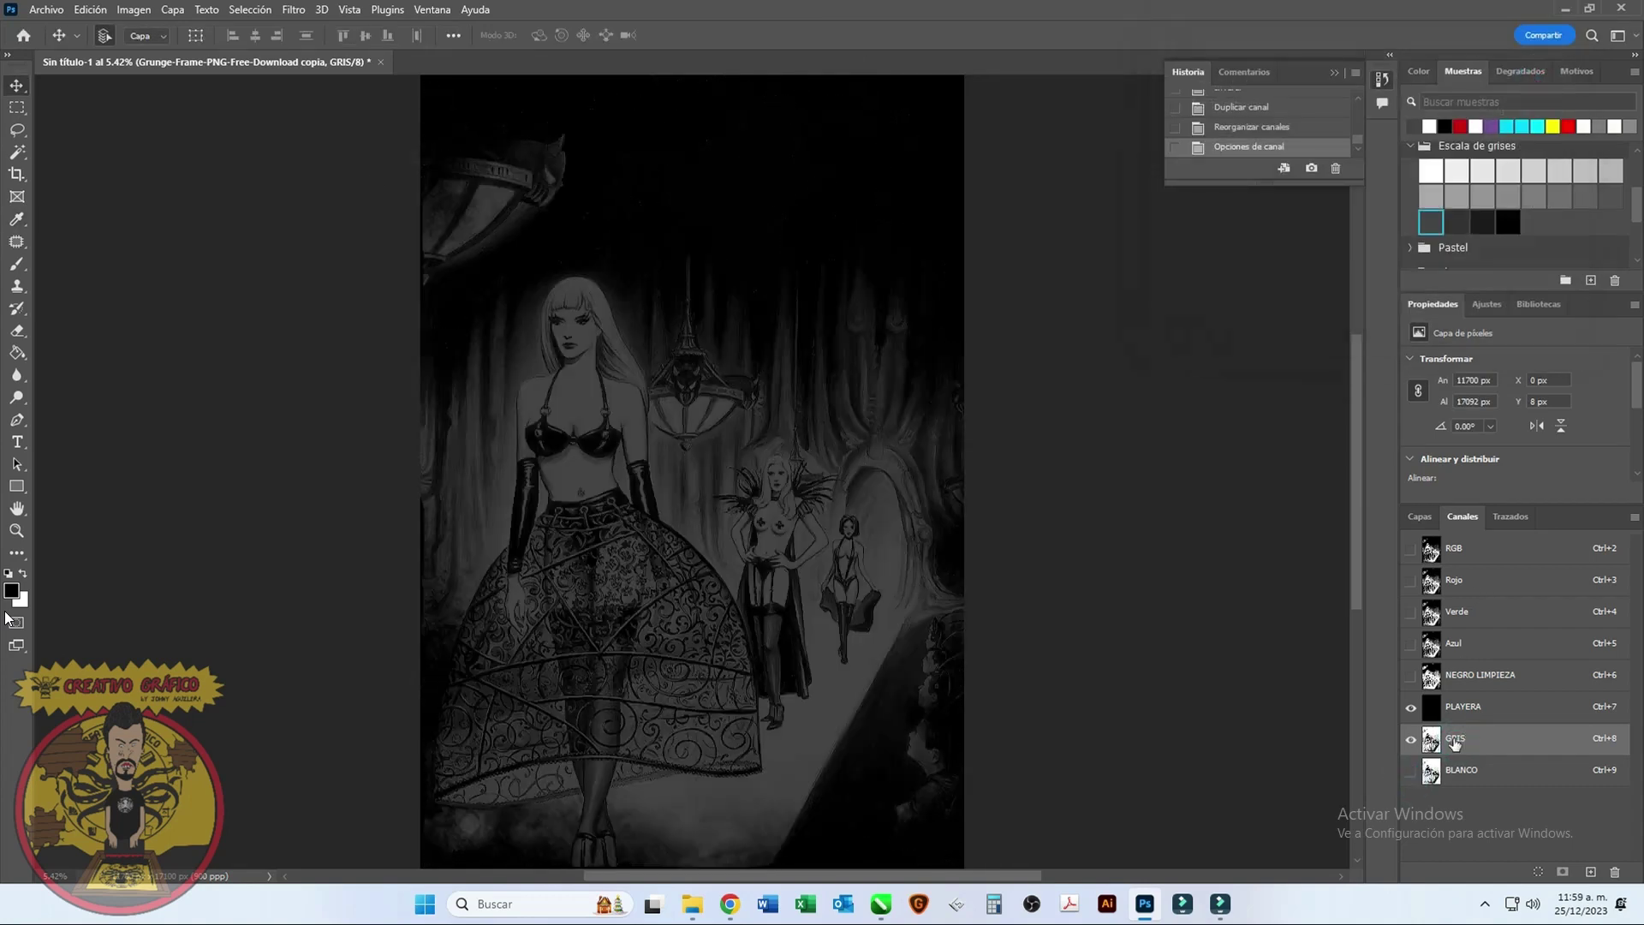
Step: Apply the inverted NEGRO LIMPIEZA channel to the GRIS channel with Apply Image, choosing a different blending mode
left_click(134, 9)
left_click(187, 264)
left_click(825, 274)
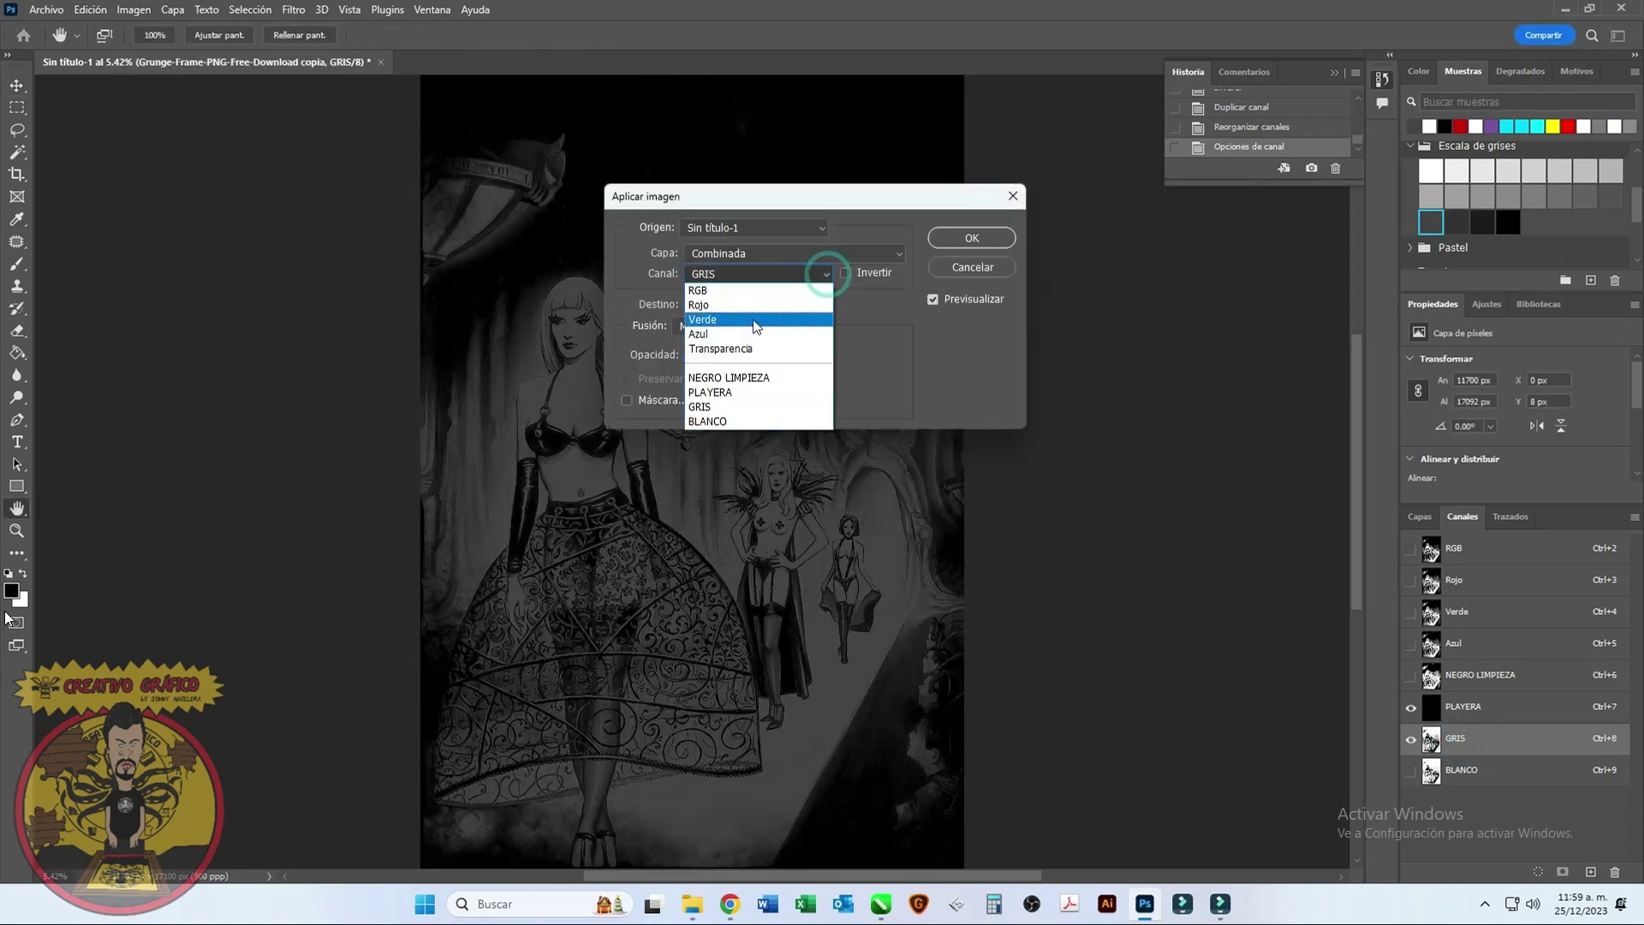
left_click(737, 379)
left_click(845, 272)
left_click(747, 326)
left_click(702, 474)
left_click(962, 243)
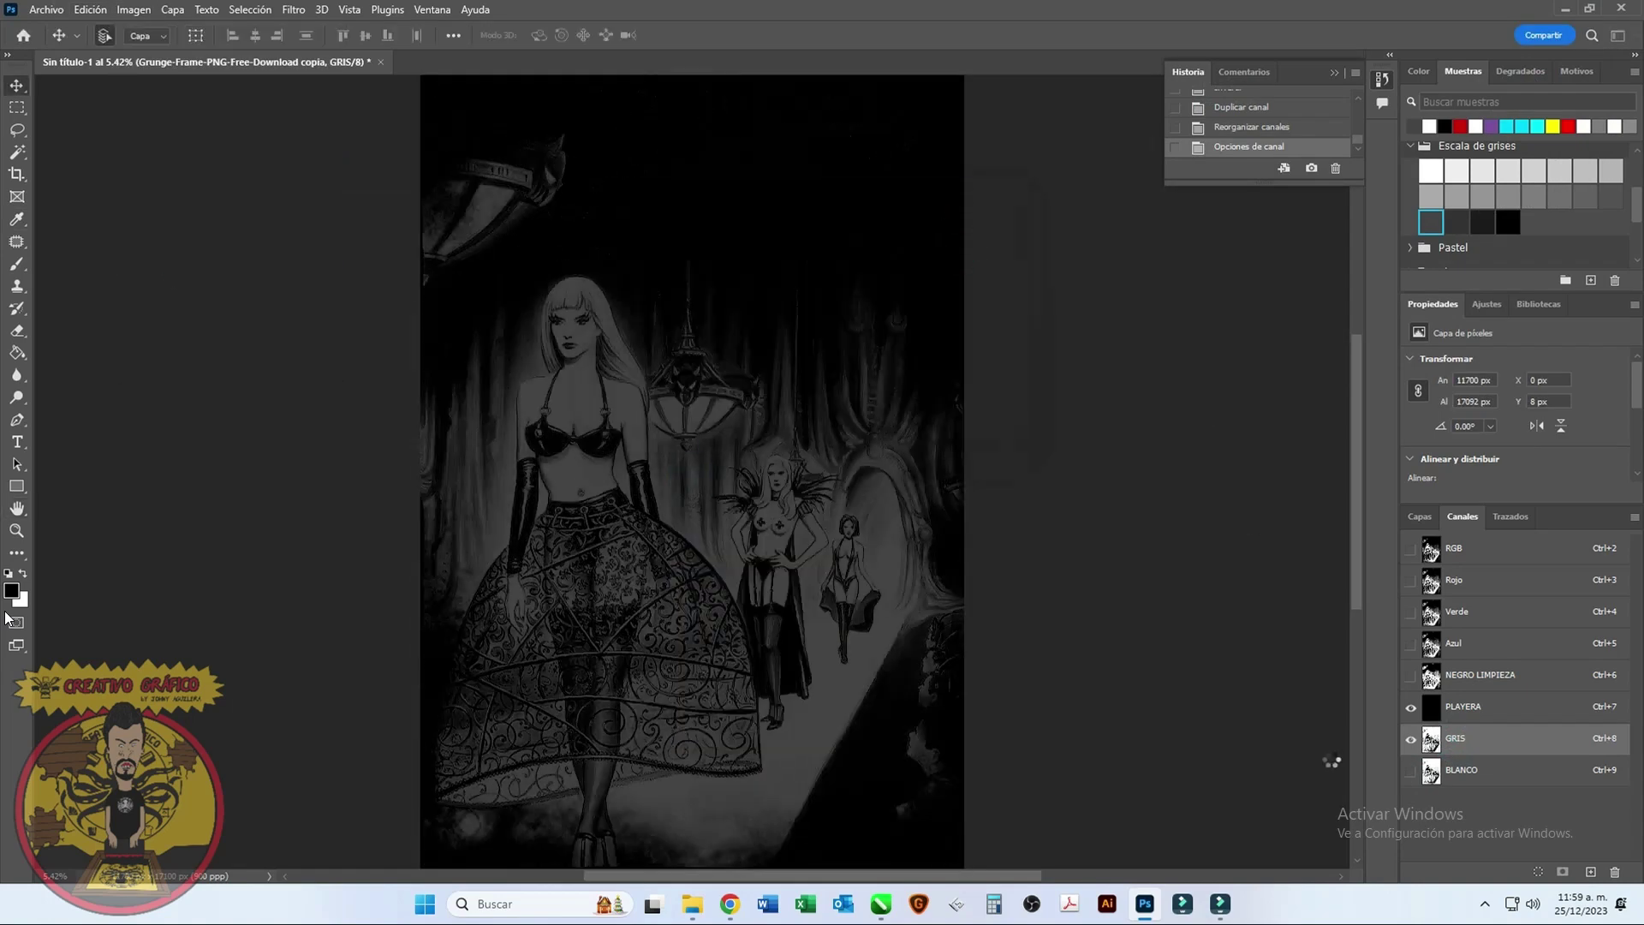
Step: Show BLANCO alongside the other ink channels and adjust the Levels midtones of GRIS to about 0.61
left_click(1411, 772)
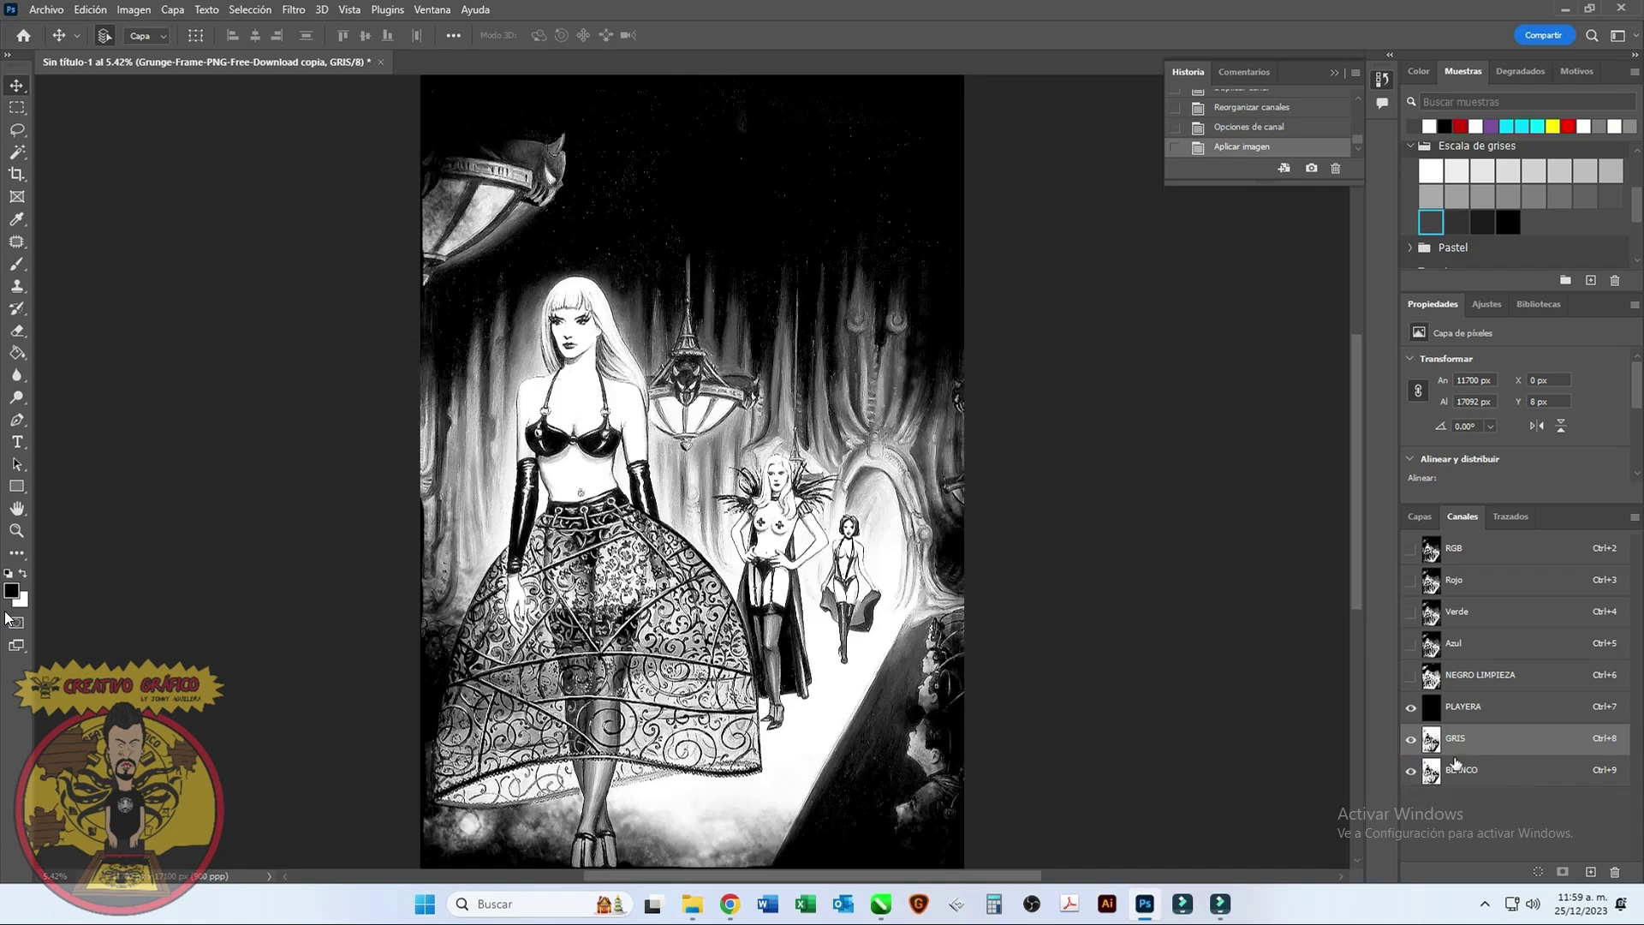
key("ctrl+l")
left_click_drag(1278, 207, 1357, 211)
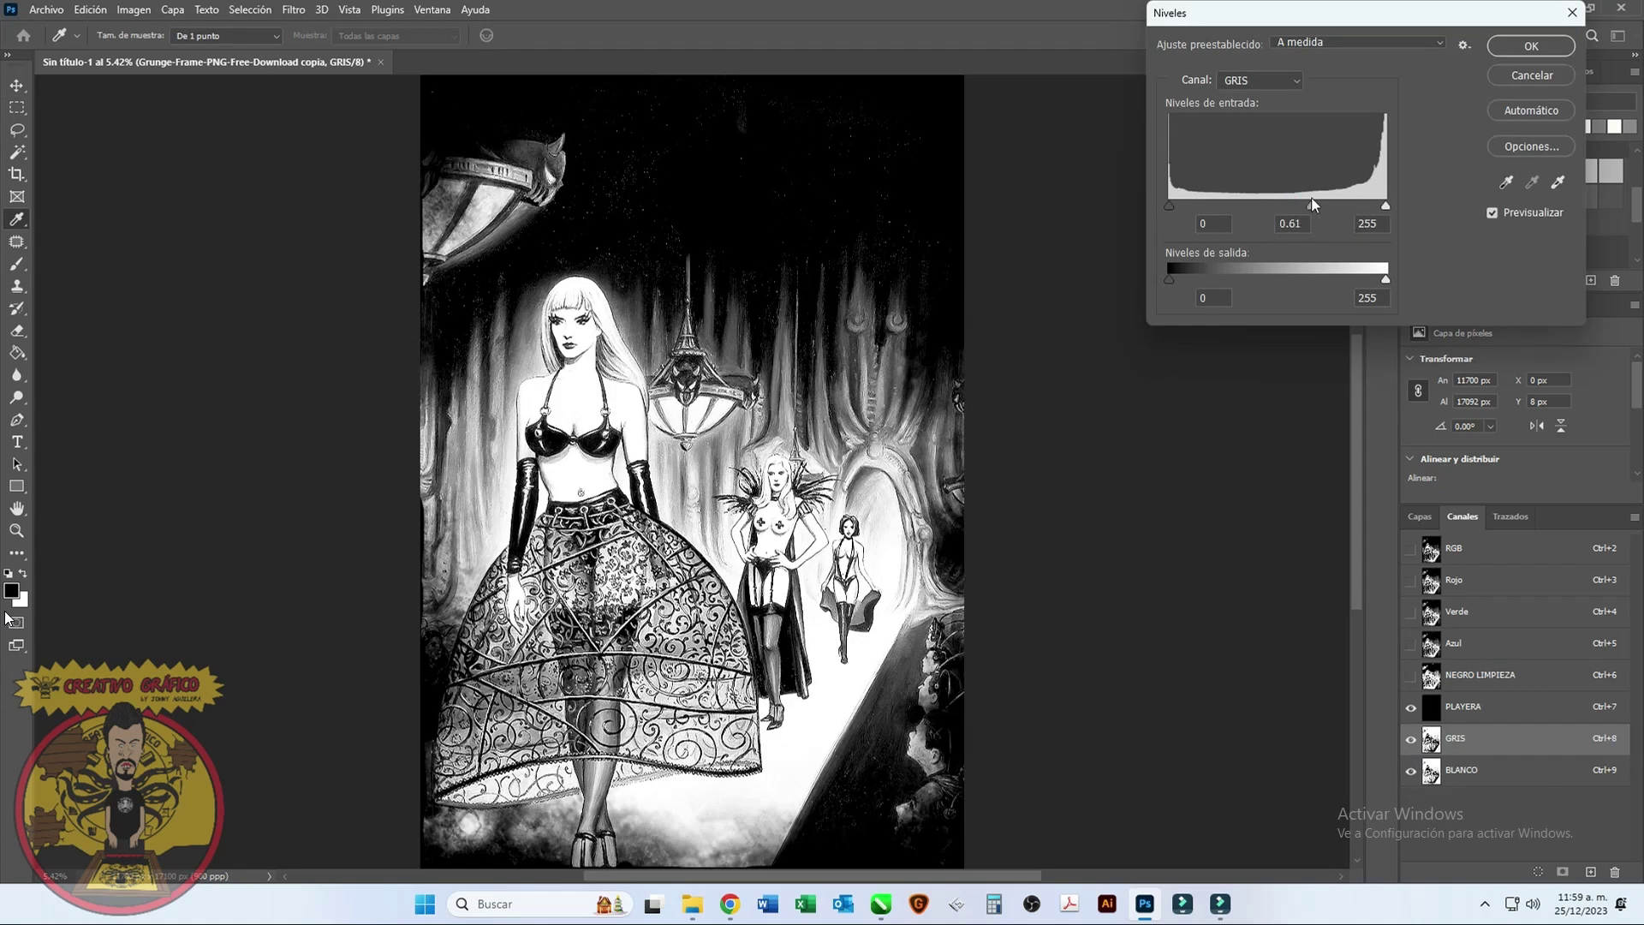
left_click(1532, 52)
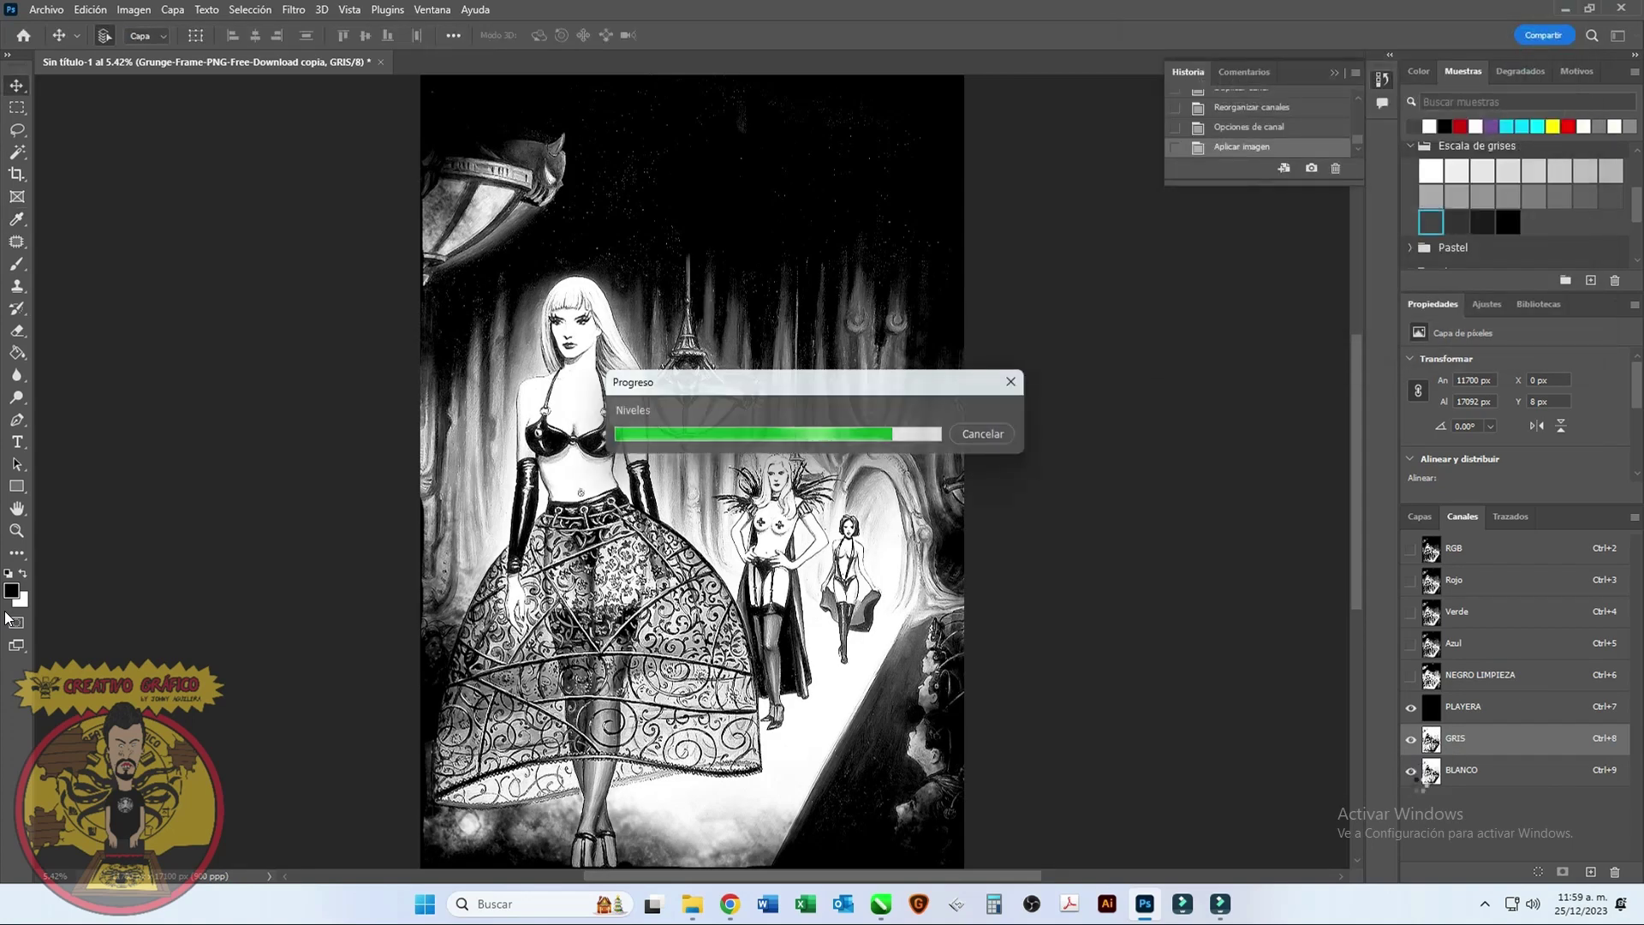
Step: Select the BLANCO channel and set its Levels midtones to 1.69
left_click(1431, 774)
key("ctrl+l")
left_click_drag(1276, 206, 1237, 207)
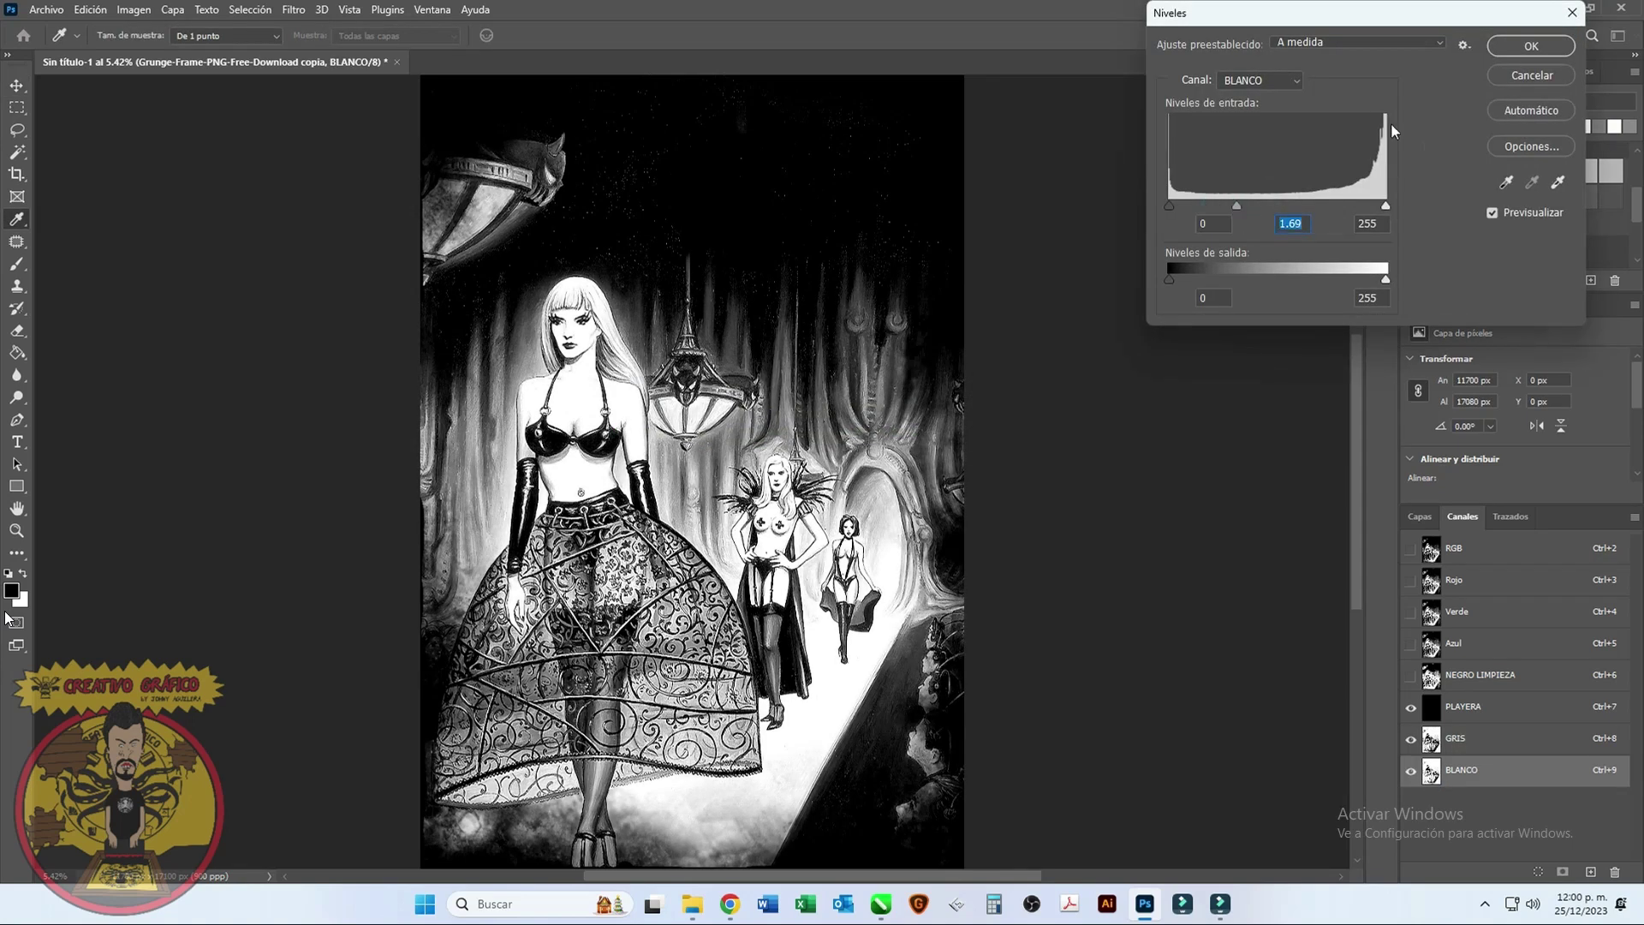
left_click(1530, 50)
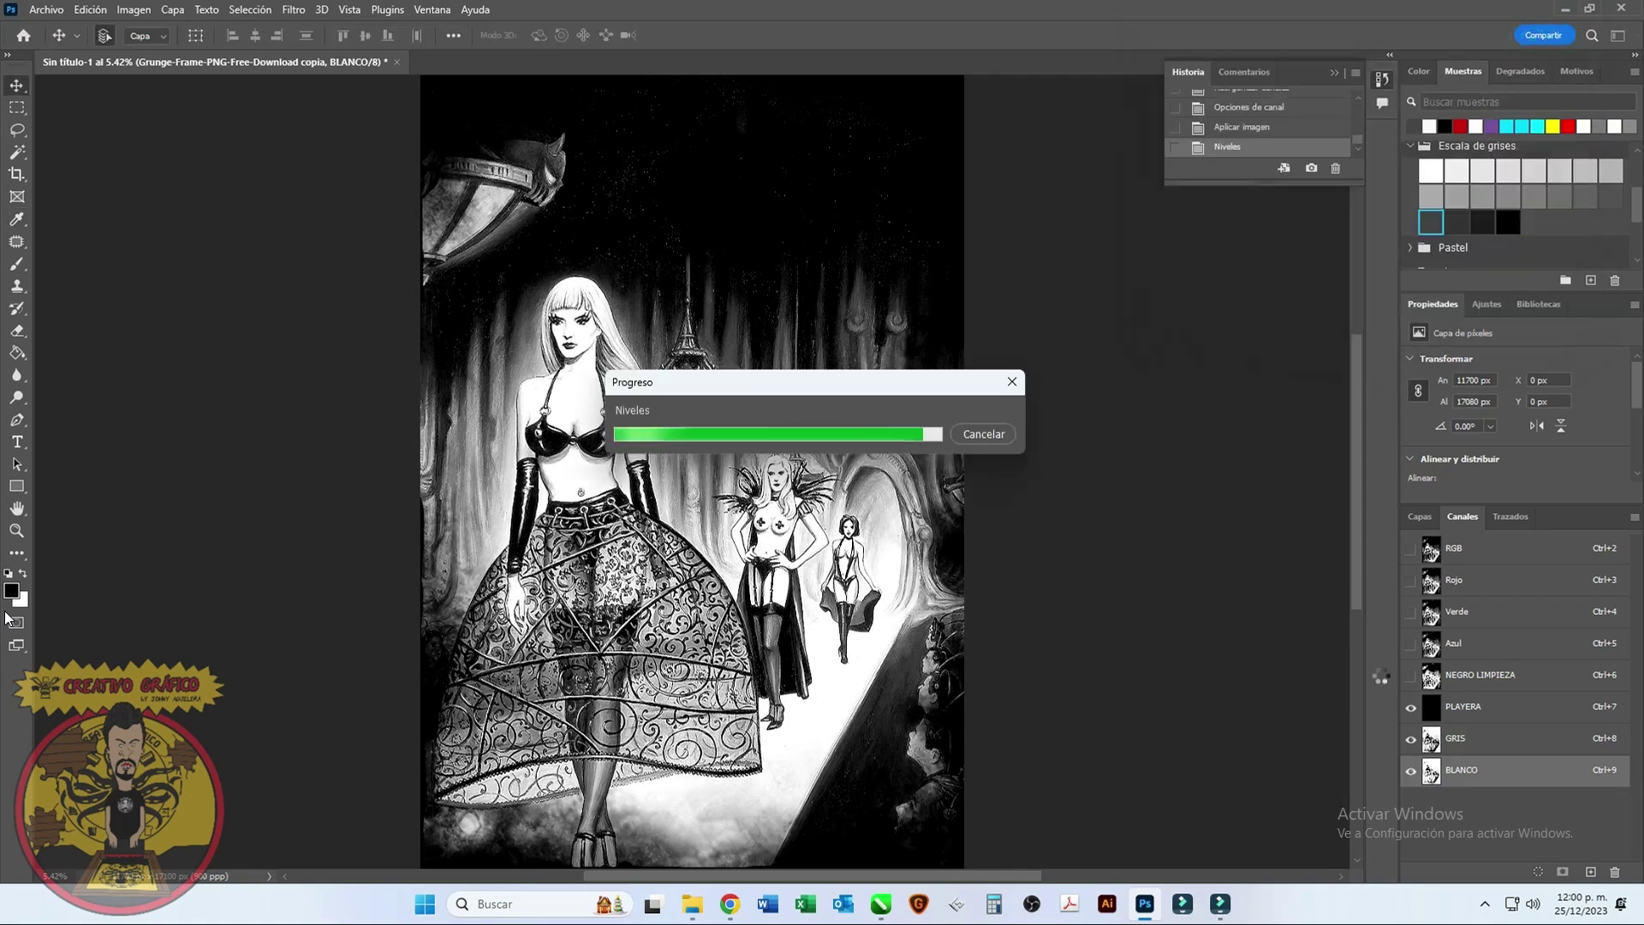
Step: Apply a second Levels adjustment to BLANCO with midtones at 1.39 and the input white point at 255
key("ctrl+l")
left_click(1384, 207)
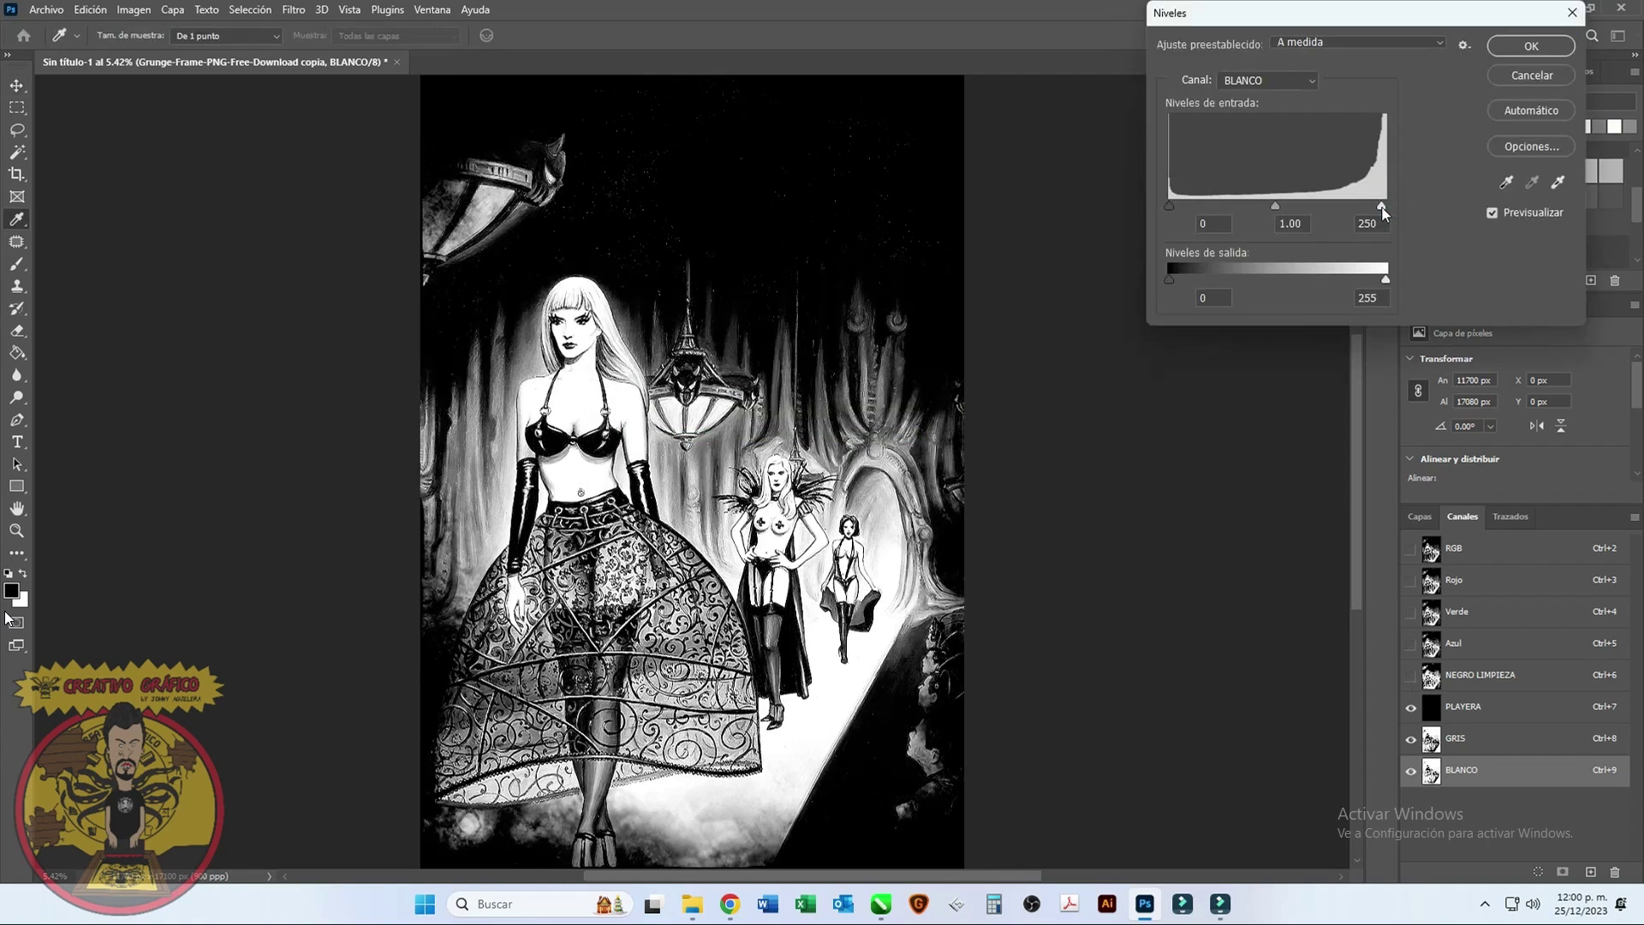
left_click_drag(1278, 207, 1253, 208)
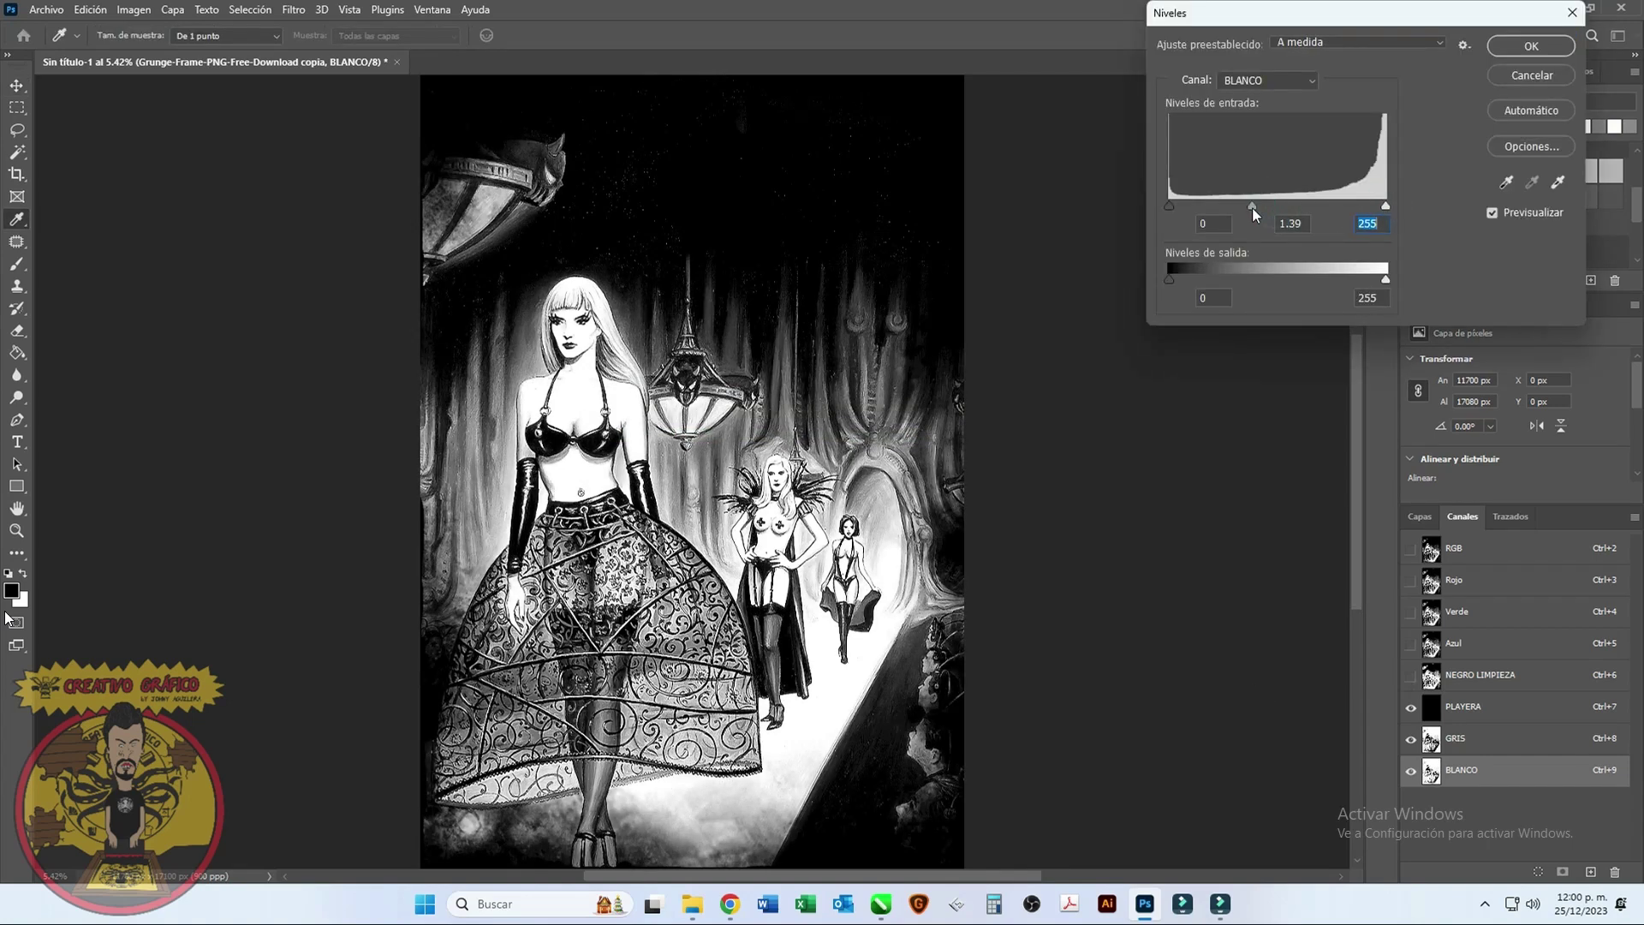
left_click(1519, 48)
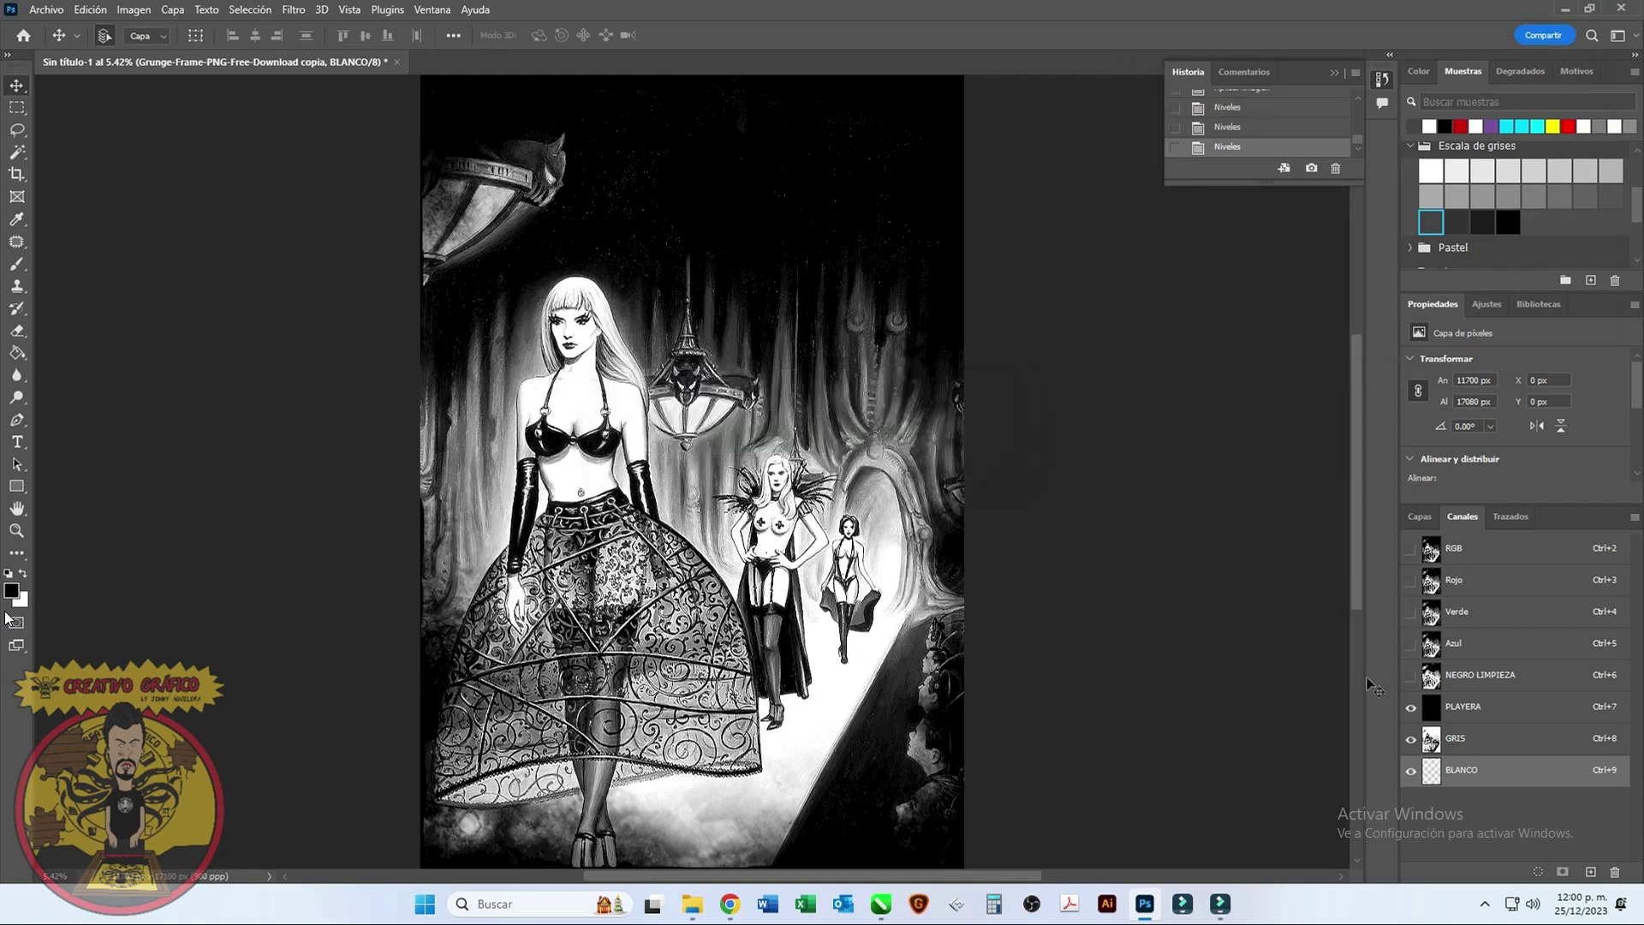
Step: Apply Curves to the GRIS channel with a midpoint of input 138 and output 120
left_click(1454, 738)
key("ctrl+m")
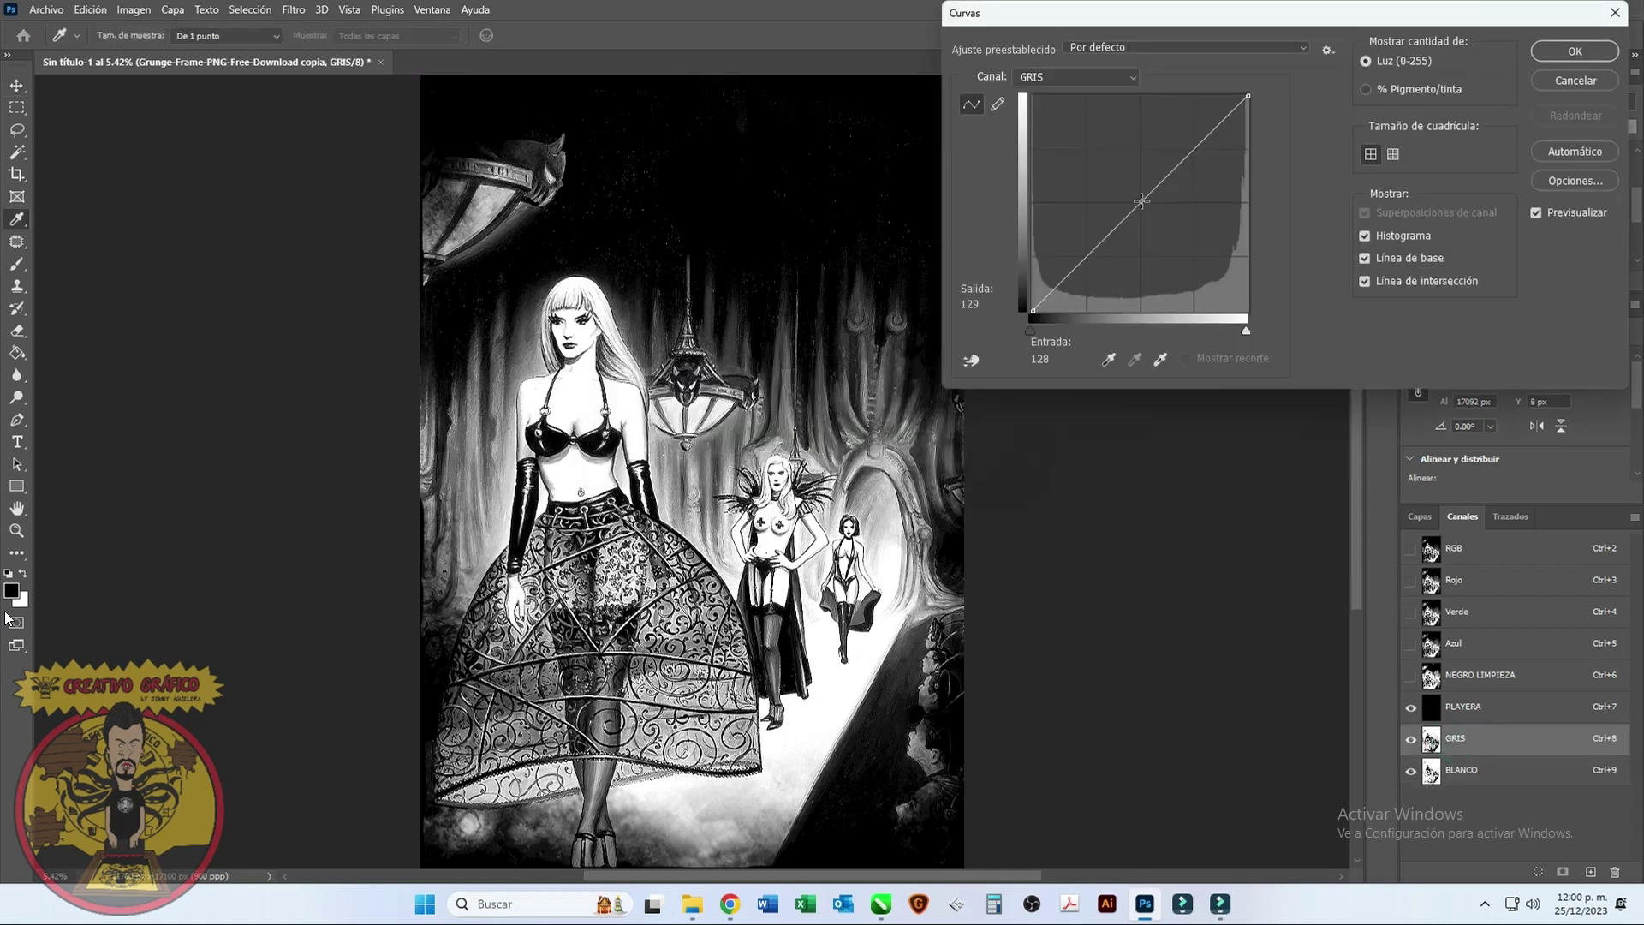
mouse_move(1142, 201)
left_mouse_down()
mouse_move(1182, 247)
mouse_move(1149, 209)
left_mouse_up()
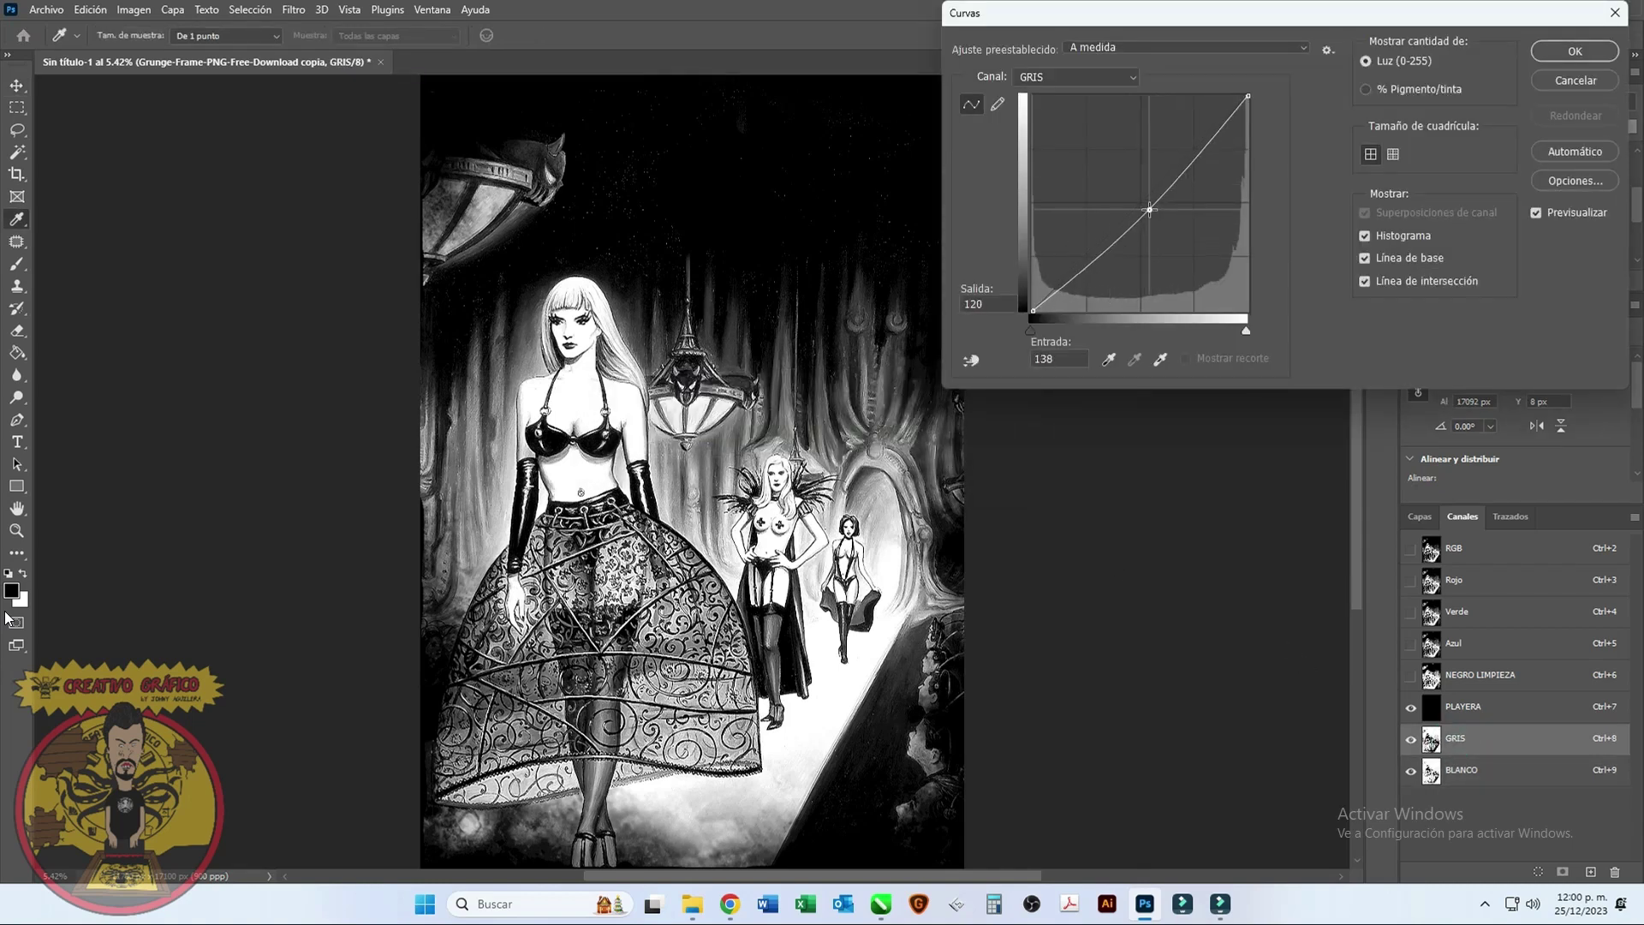
left_click(1547, 55)
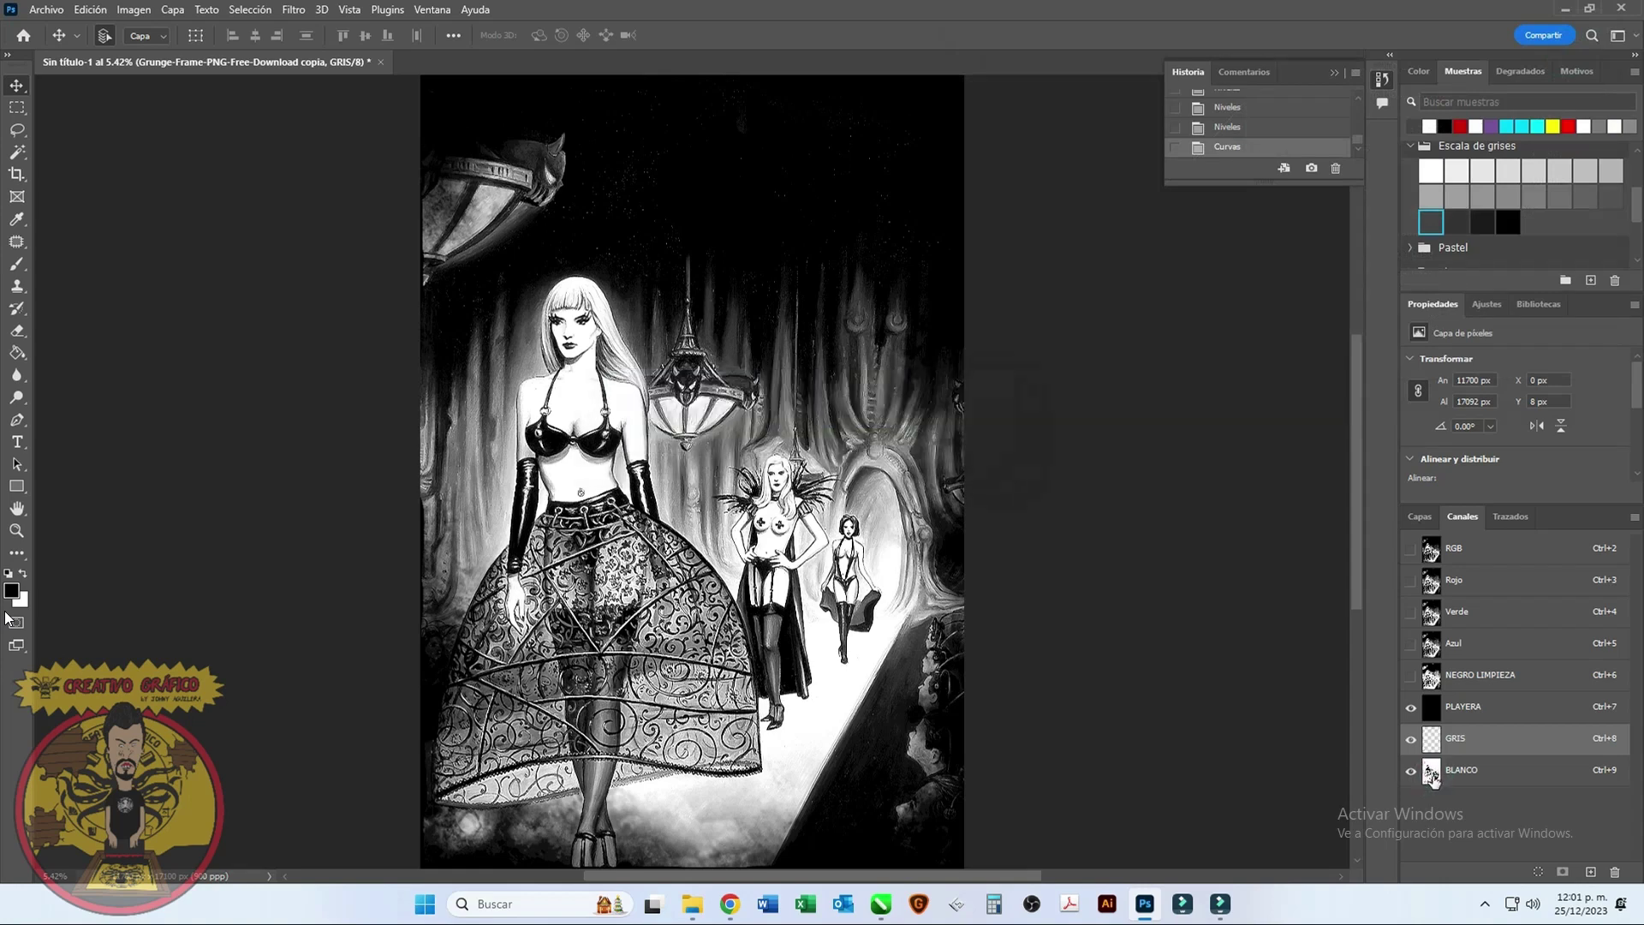
Step: Apply Curves to BLANCO with a midpoint of input 125 and output 128, and toggle the channel's visibility to compare
left_click(1434, 779)
key("ctrl+m")
mouse_move(1138, 203)
left_mouse_down()
mouse_move(1157, 208)
mouse_move(1136, 202)
left_mouse_up()
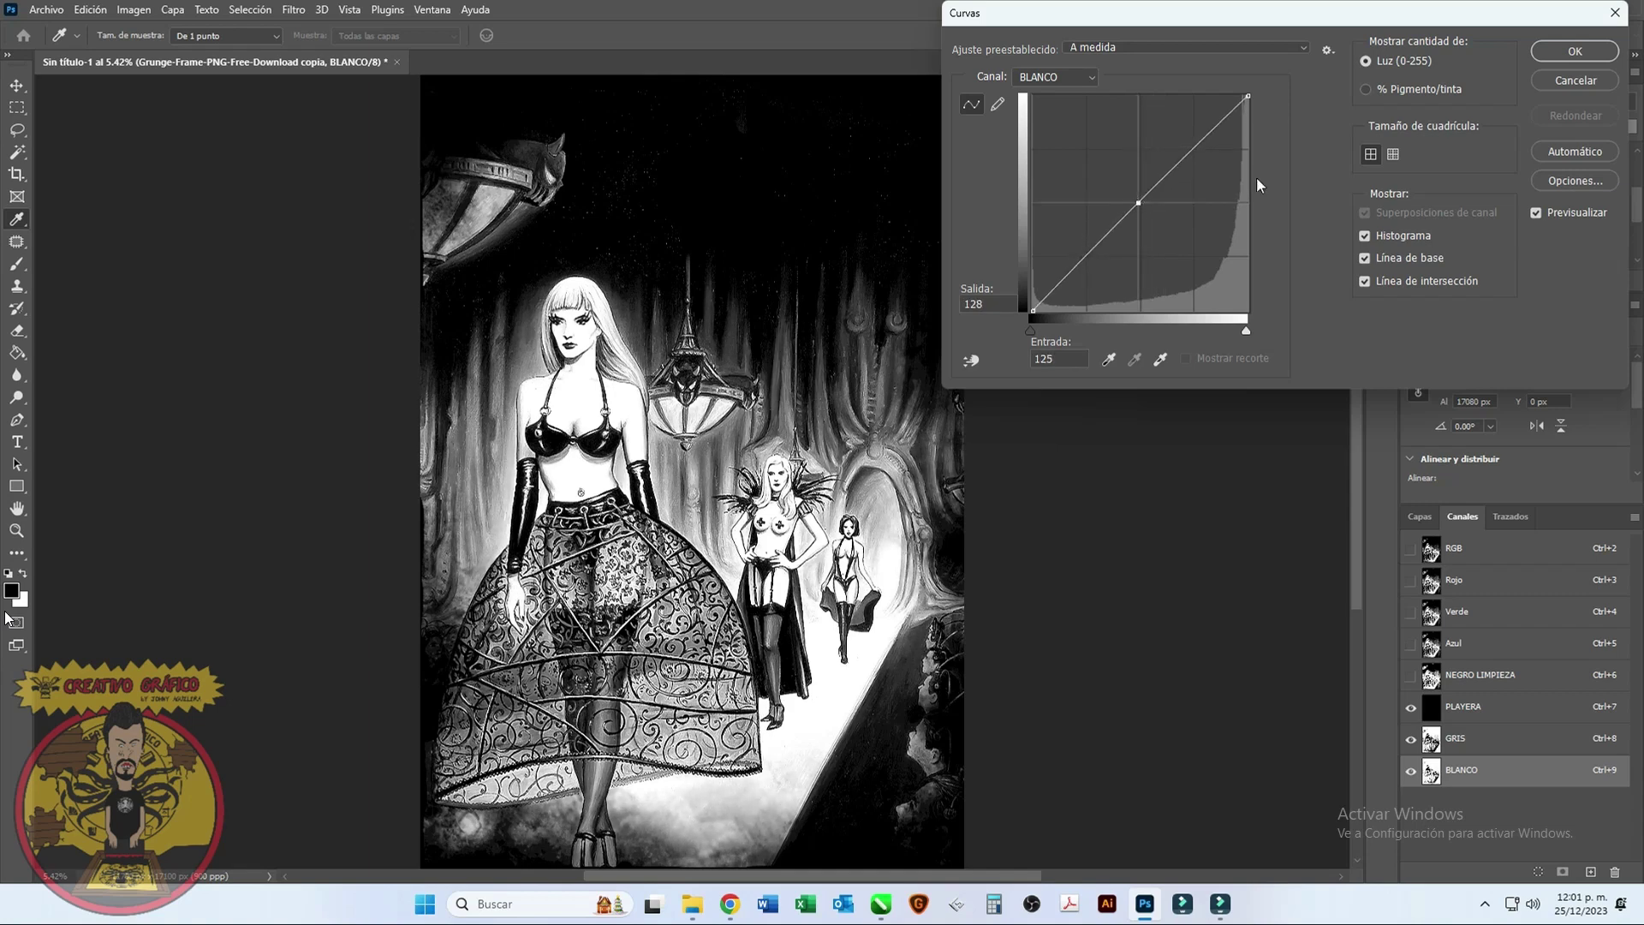
left_click(1539, 53)
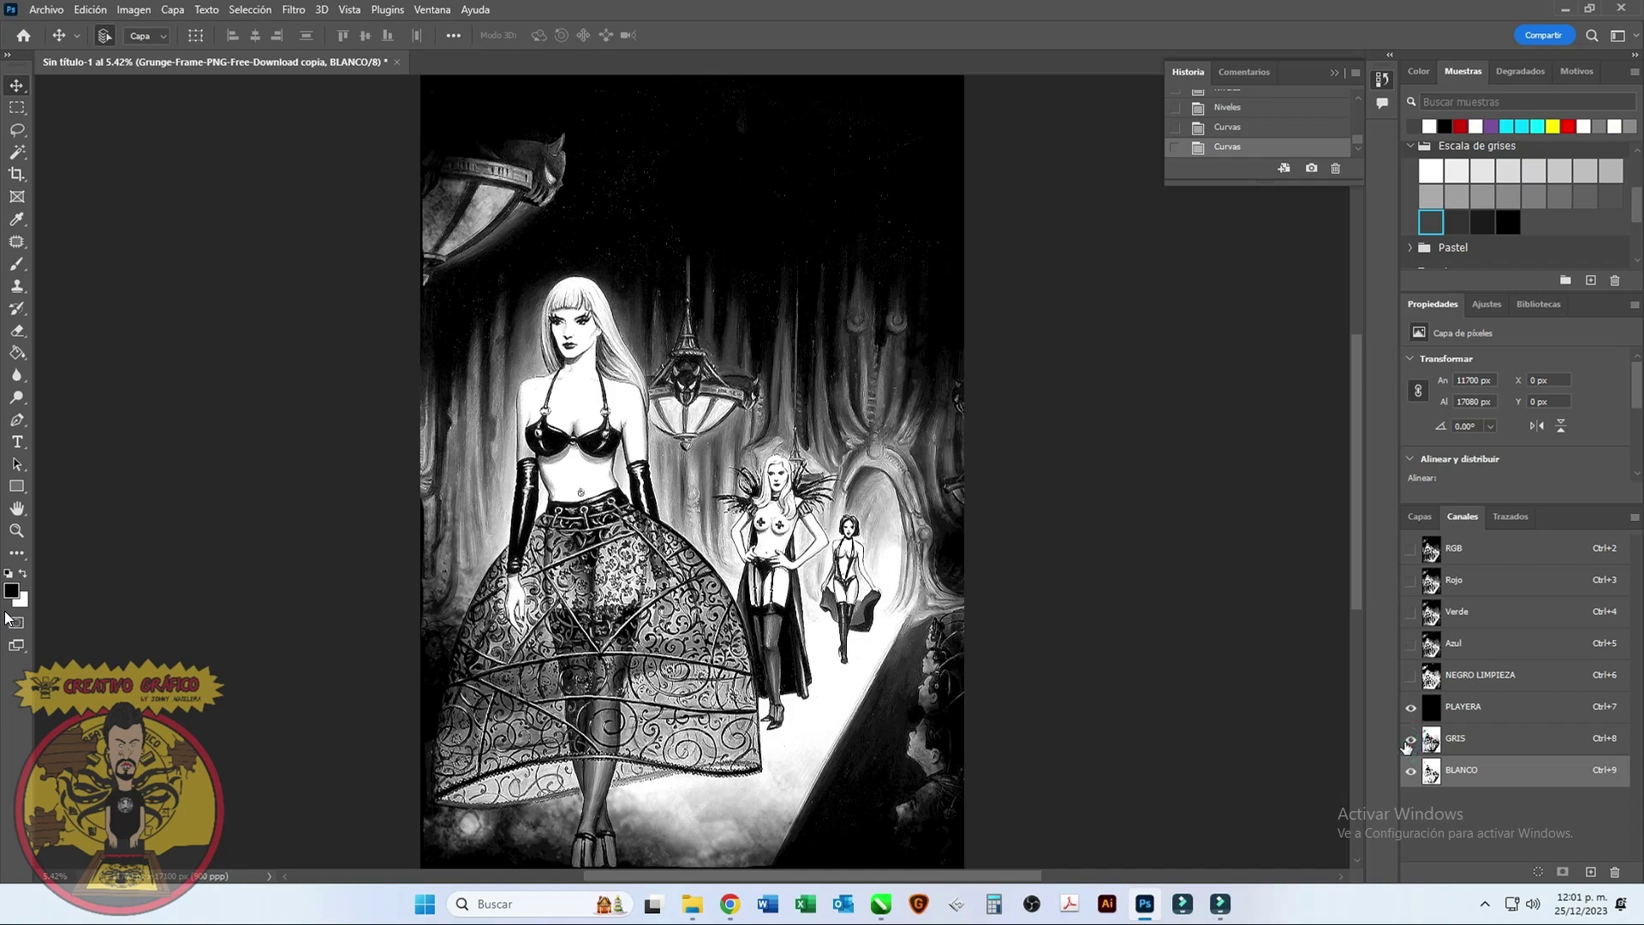
left_click(1407, 776)
left_click(1407, 777)
left_click(1405, 777)
left_click(1404, 777)
Step: Save the document as the PSD file SEMITONO LACRIMOSA FASSADE in the DISEÑOS PLAYERAS PHOTOSHOP folder
left_click(47, 9)
left_click(86, 217)
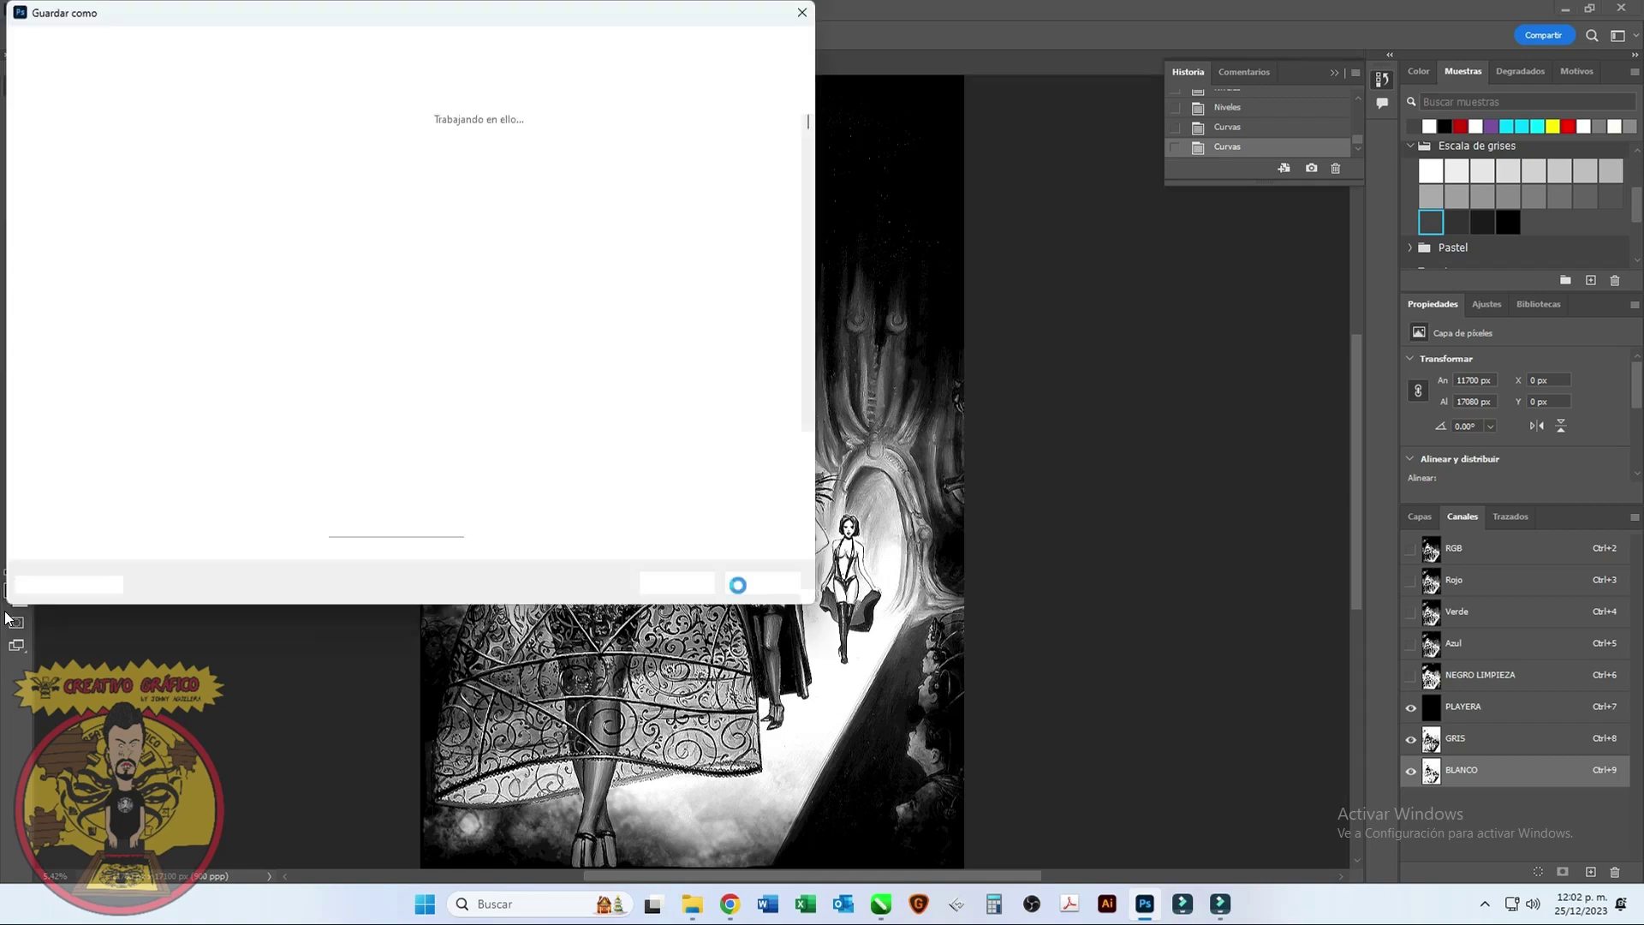
left_click_drag(332, 20, 877, 68)
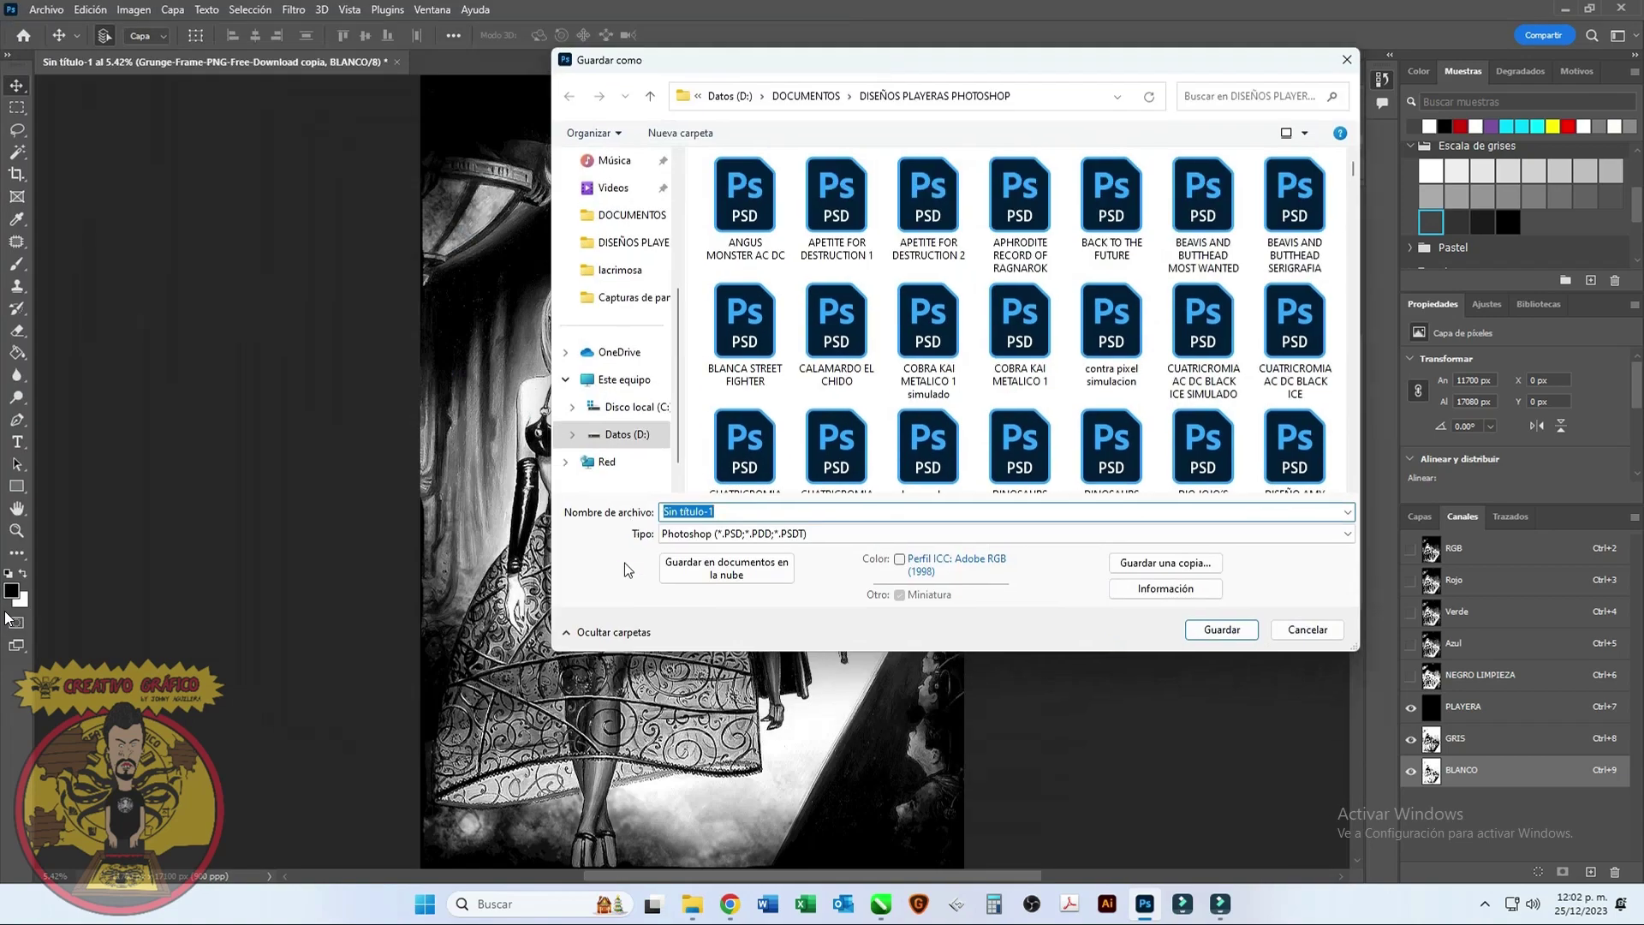
scroll(993, 389, "down", 10)
scroll(993, 389, "down", 5)
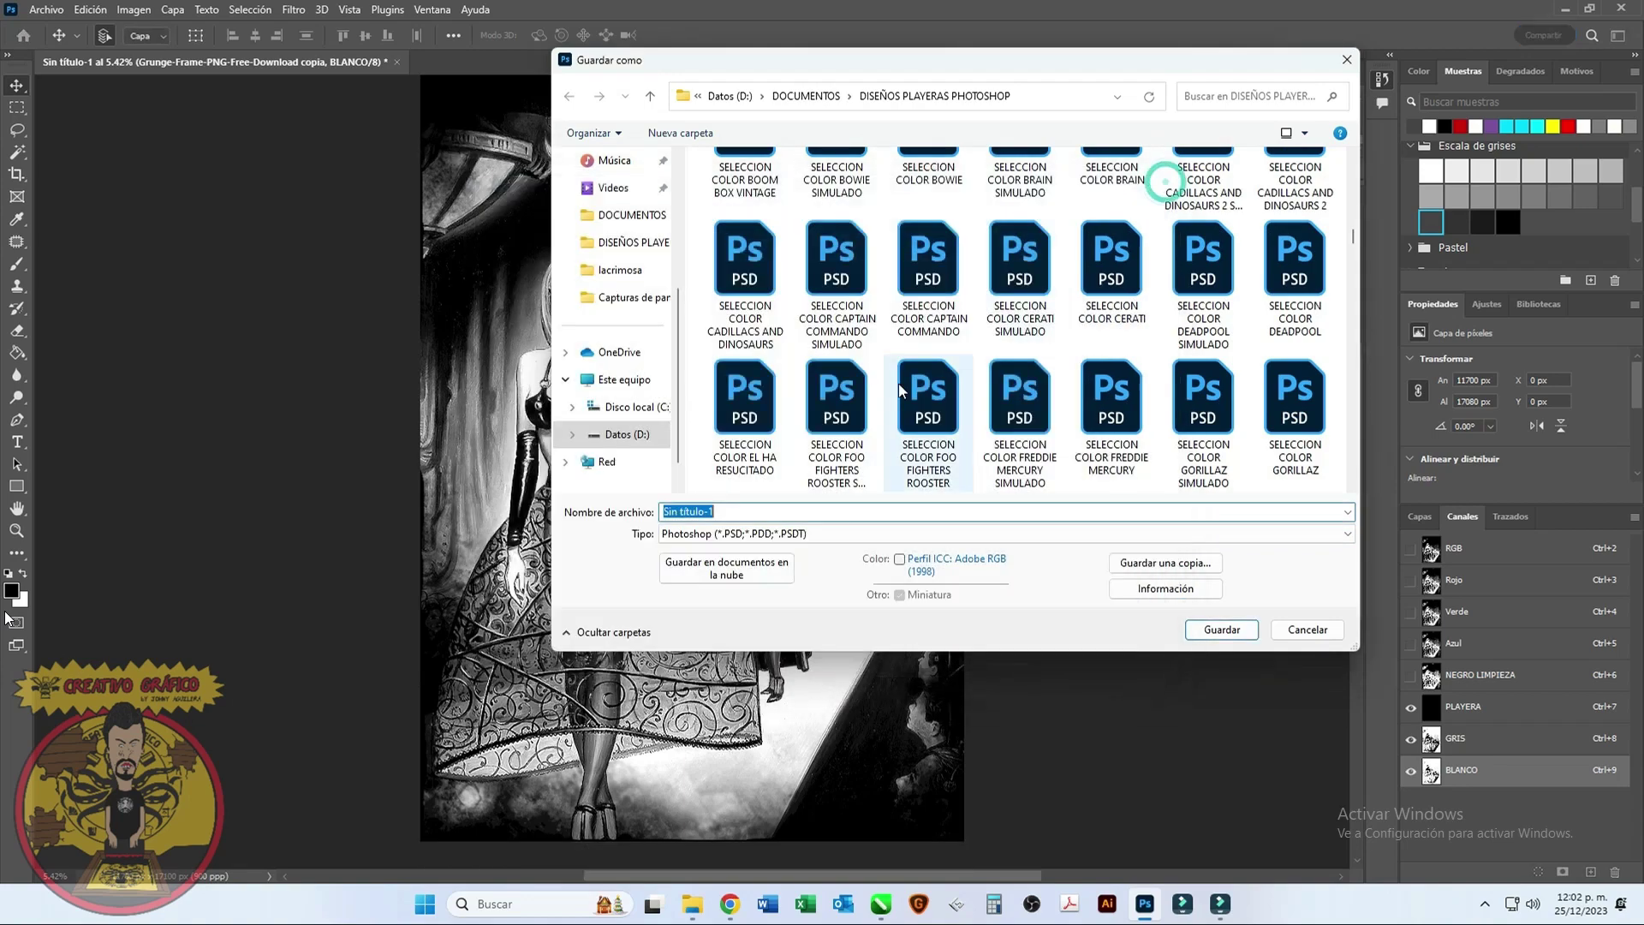
scroll(896, 391, "down", 5)
left_click(745, 257)
double_click(798, 511)
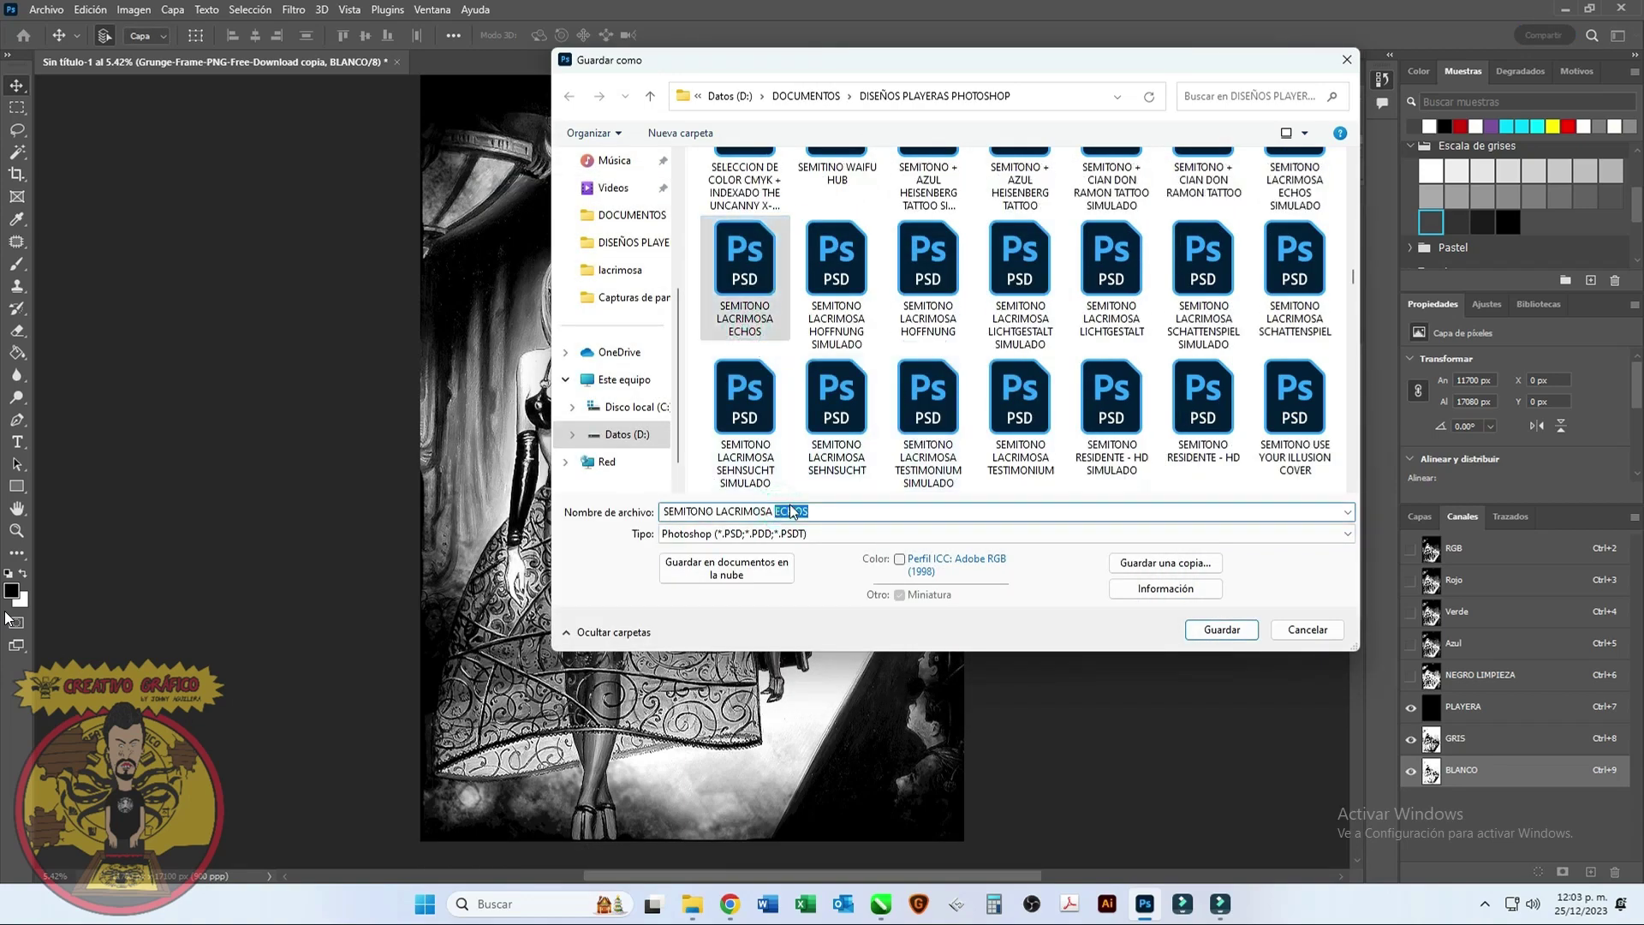
type("FASSADE")
left_click(1222, 630)
left_click(1060, 249)
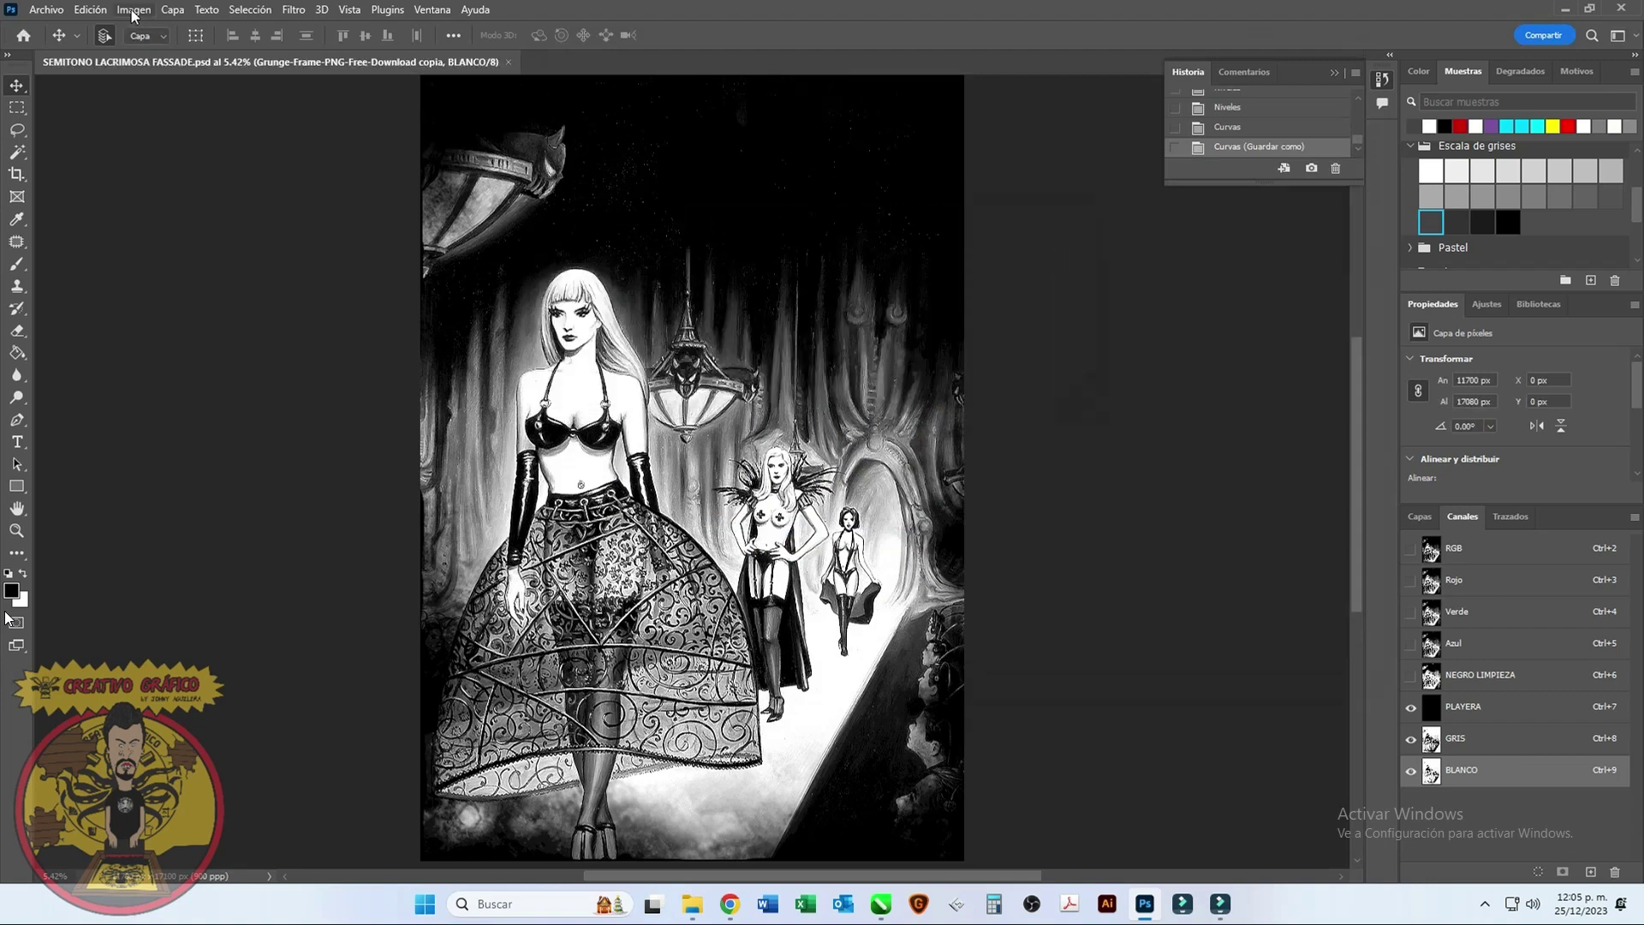
Step: Duplicate the image as SEMITONO LACRIMOSA FASSADE copia
left_click(134, 9)
left_click(167, 221)
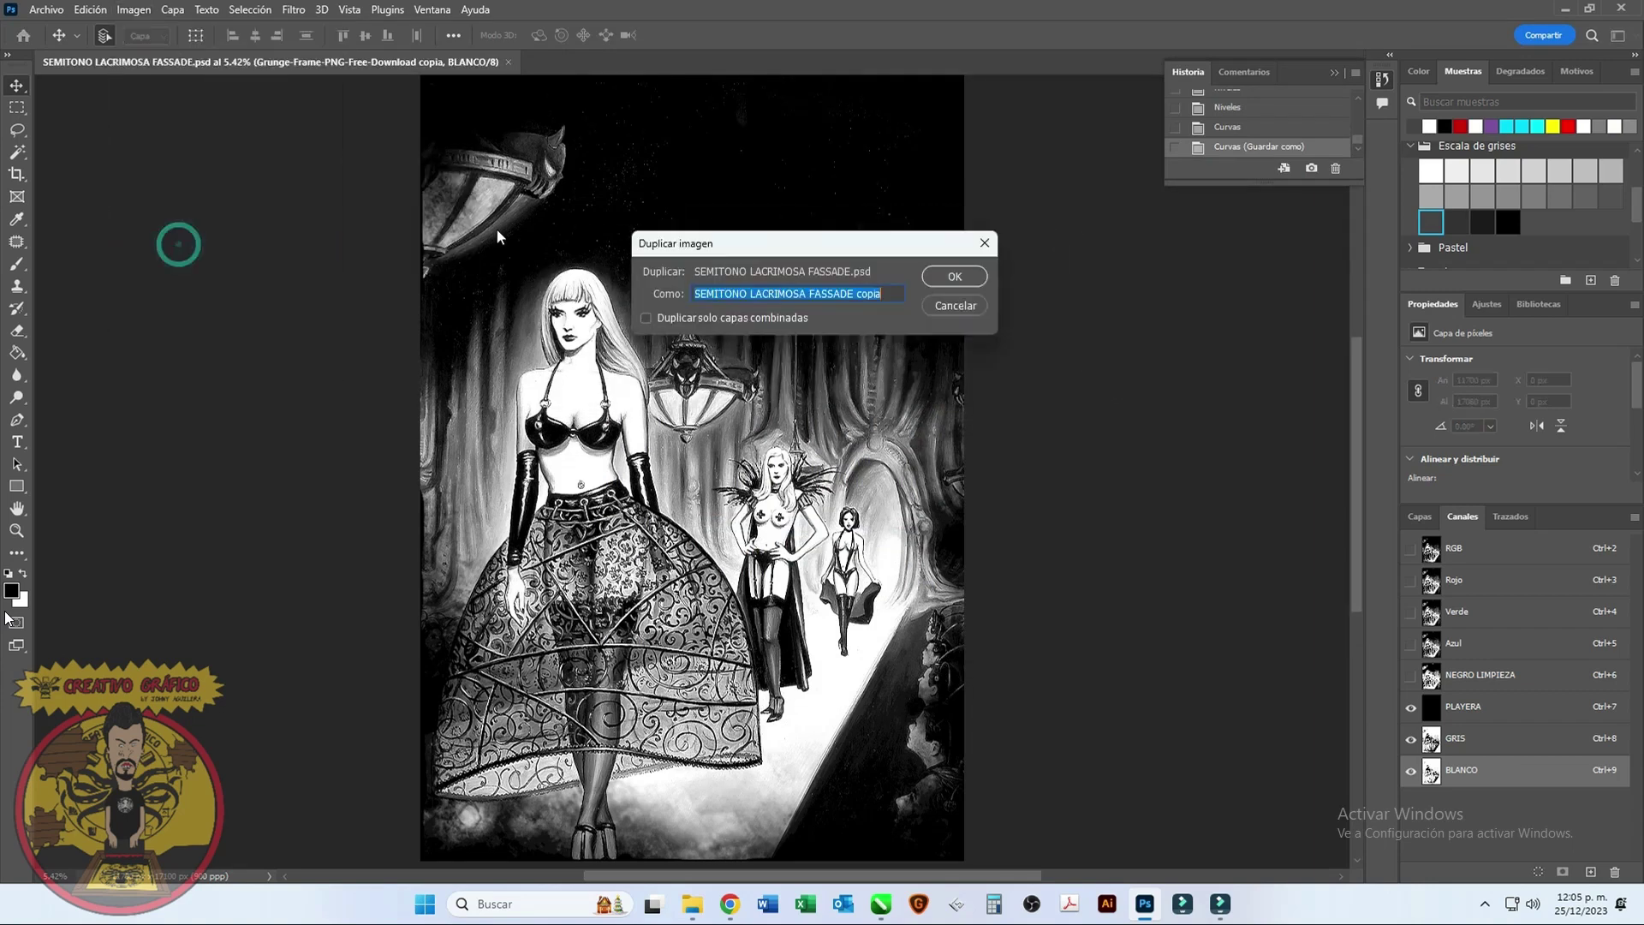
left_click(949, 274)
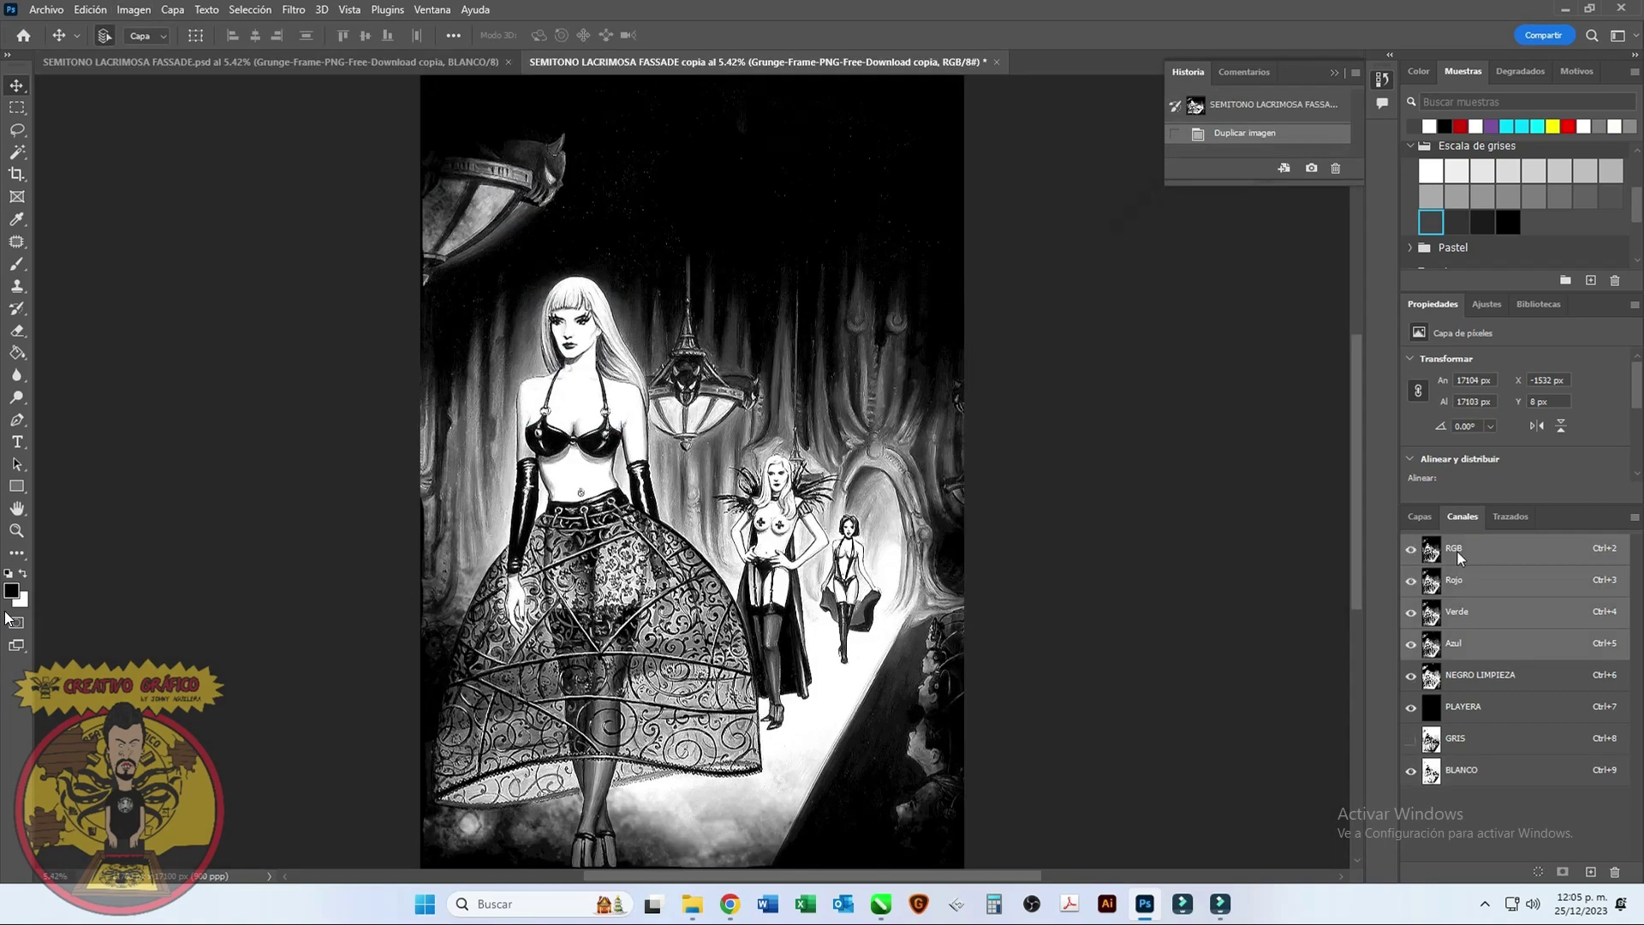
Step: Delete the RGB, NEGRO LIMPIEZA and PLAYERA channels from the copy and split the remaining channels into separate documents
right_click(1458, 551)
left_click(1497, 580)
left_click(771, 332)
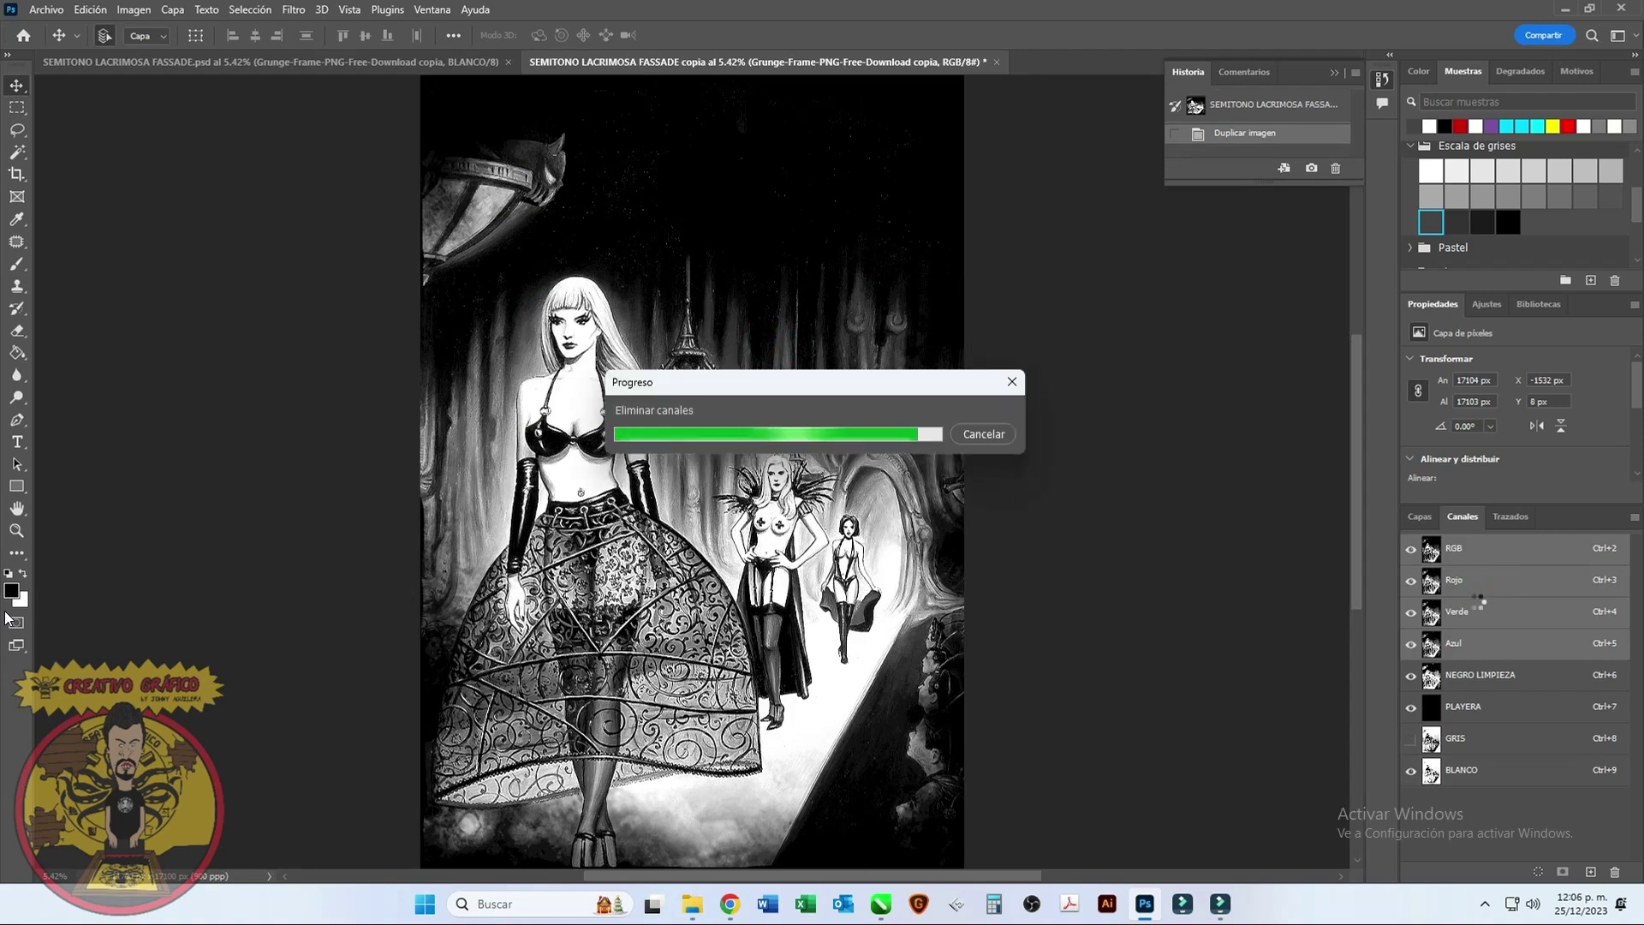
left_click_drag(1467, 551, 1615, 868)
left_click(1410, 548)
left_click(1635, 516)
left_click(1539, 656)
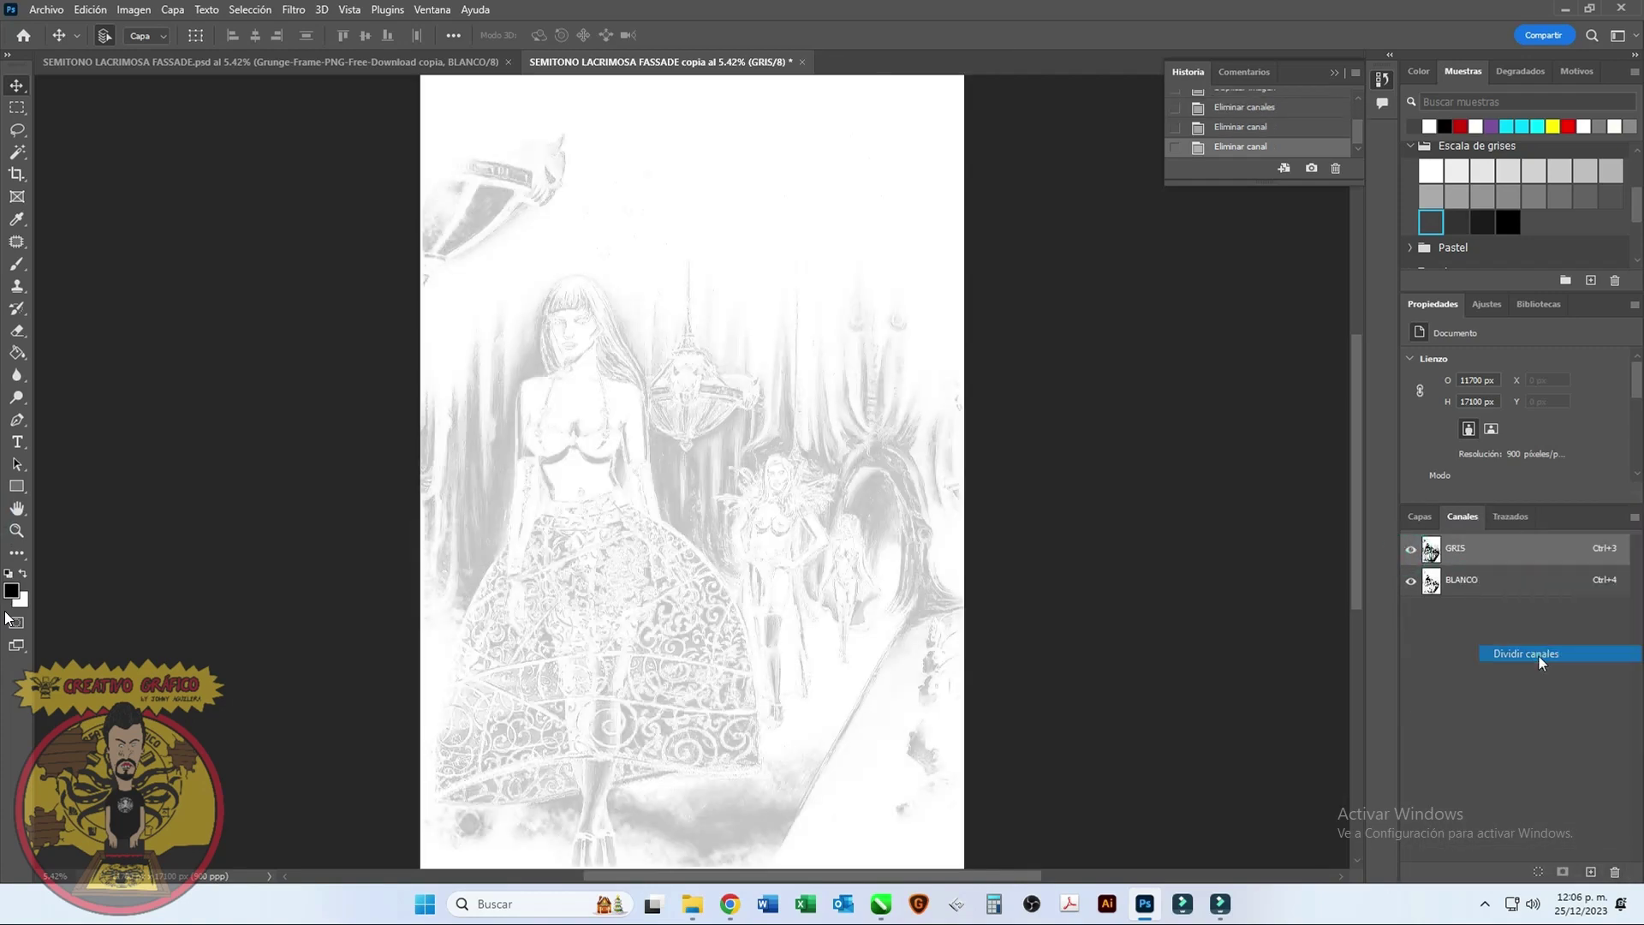
Step: Convert the split GRIS document from grayscale to bitmap mode
left_click(667, 61)
left_click(134, 10)
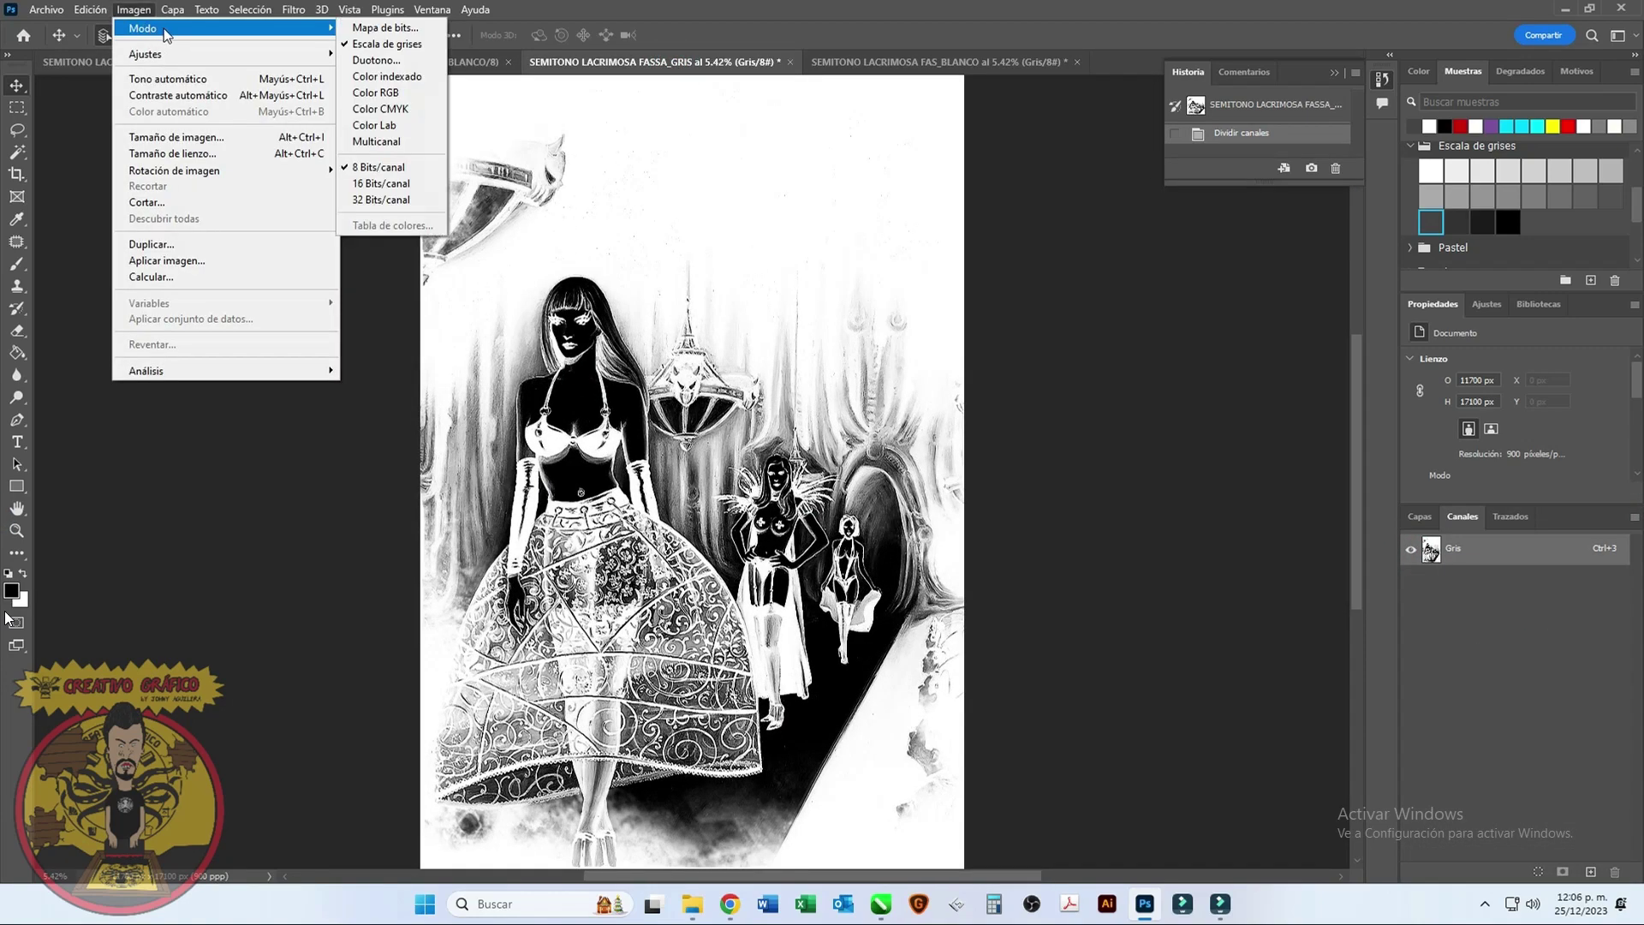
left_click(368, 25)
left_click(939, 255)
left_click(942, 261)
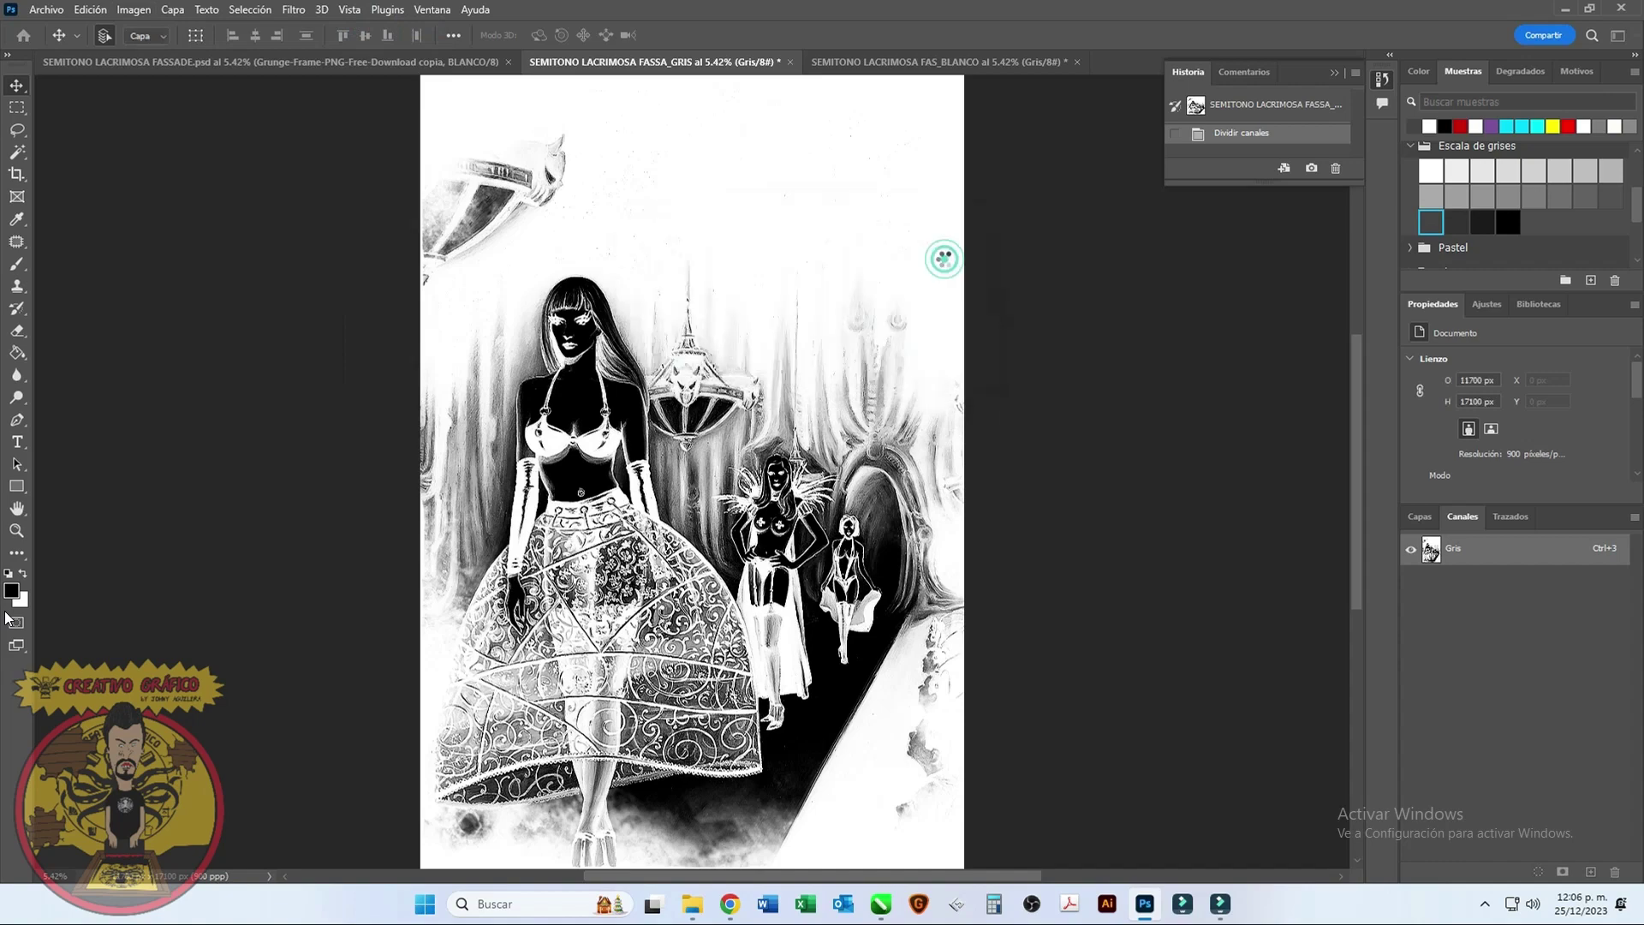
Step: Convert the split BLANCO document from grayscale to bitmap mode
left_click(884, 60)
left_click(134, 9)
mouse_move(214, 29)
left_click(364, 28)
left_click(940, 255)
left_click(947, 256)
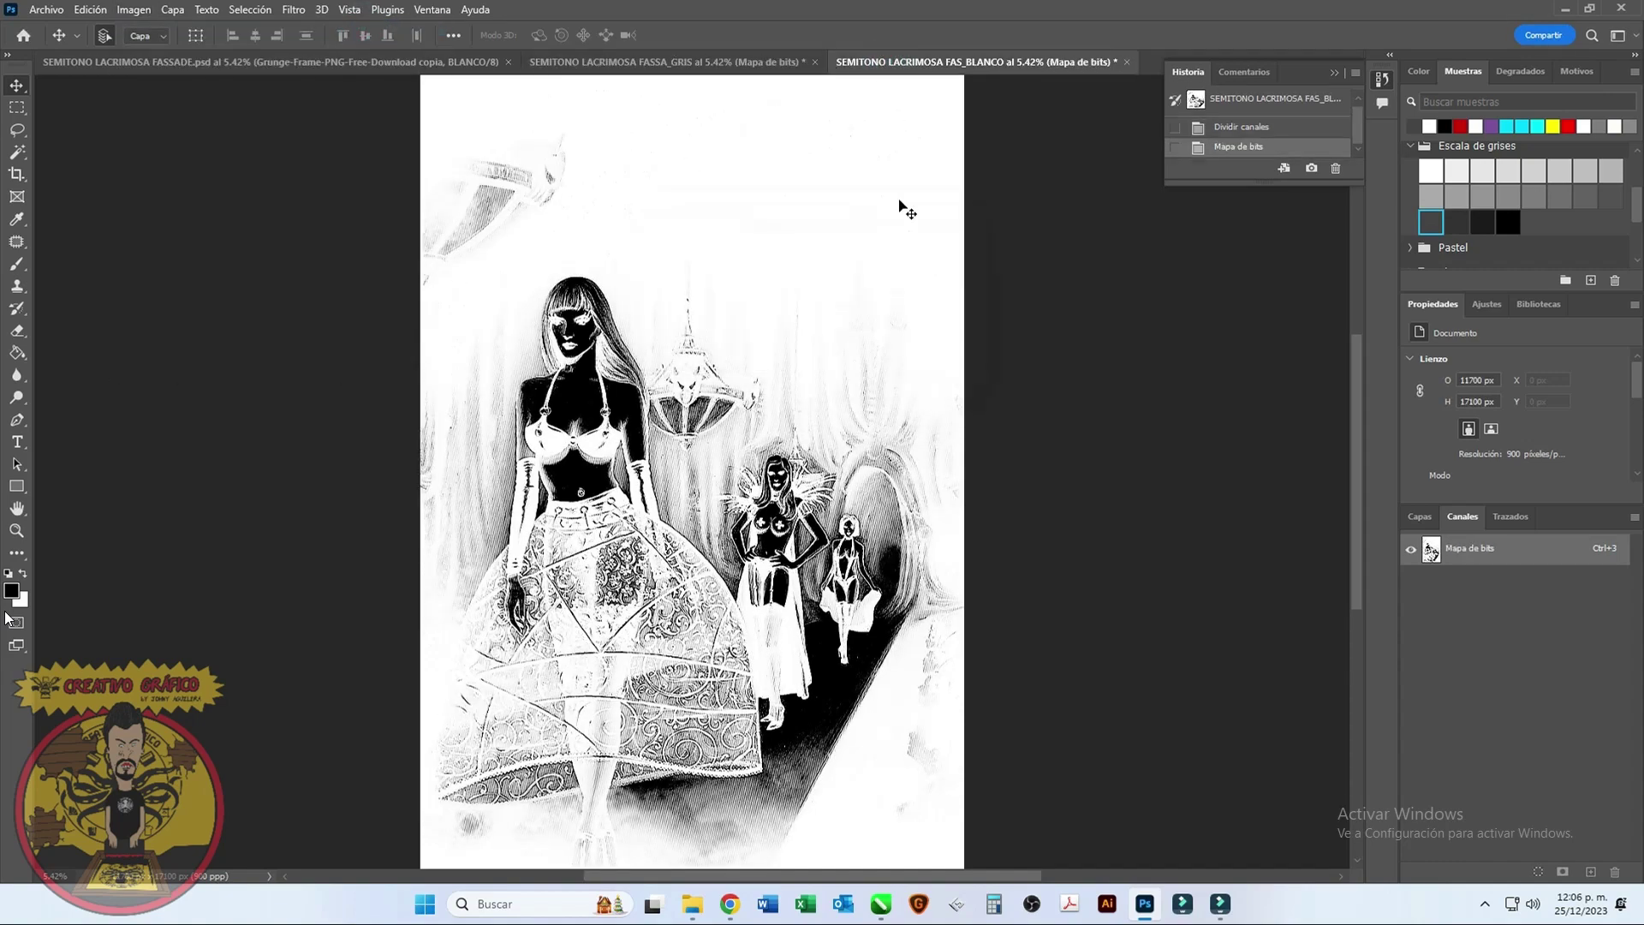
Step: Copy the whole GRIS bitmap and paste it into the GRIS channel of SEMITONO LACRIMOSA FASSADE.psd
key("ctrl+a")
left_click(171, 62)
left_click(1448, 738)
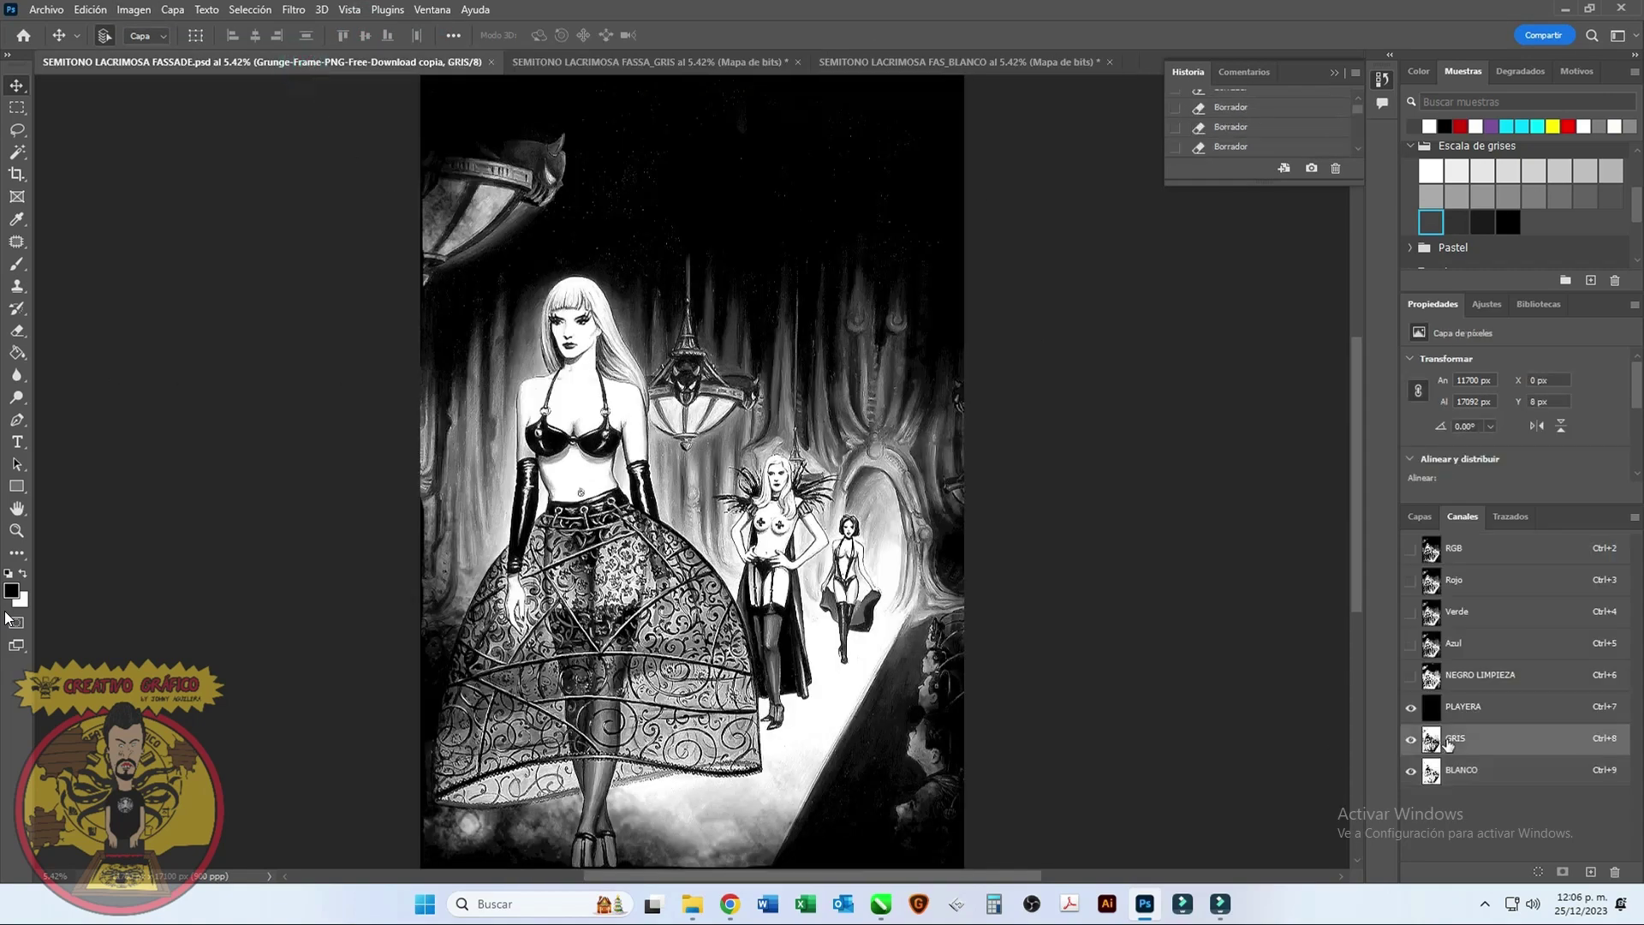
key("ctrl+a")
Step: Copy the whole BLANCO bitmap and paste it into the BLANCO channel of SEMITONO LACRIMOSA FASSADE.psd
left_click(963, 62)
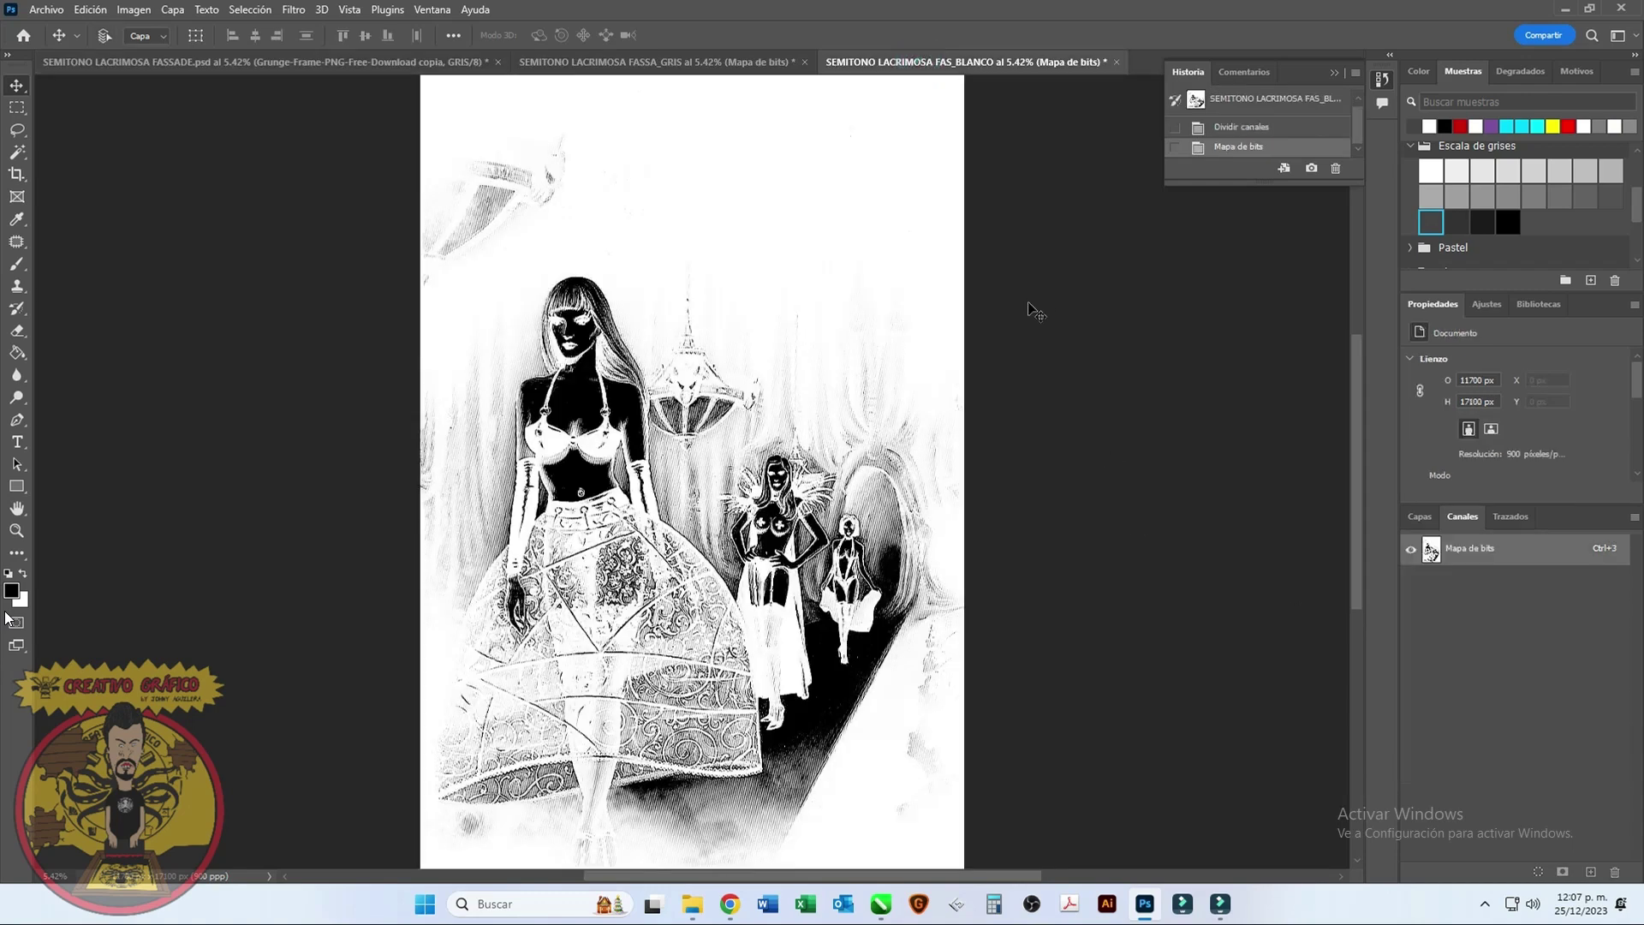
key("ctrl+Tab")
key("ctrl+9")
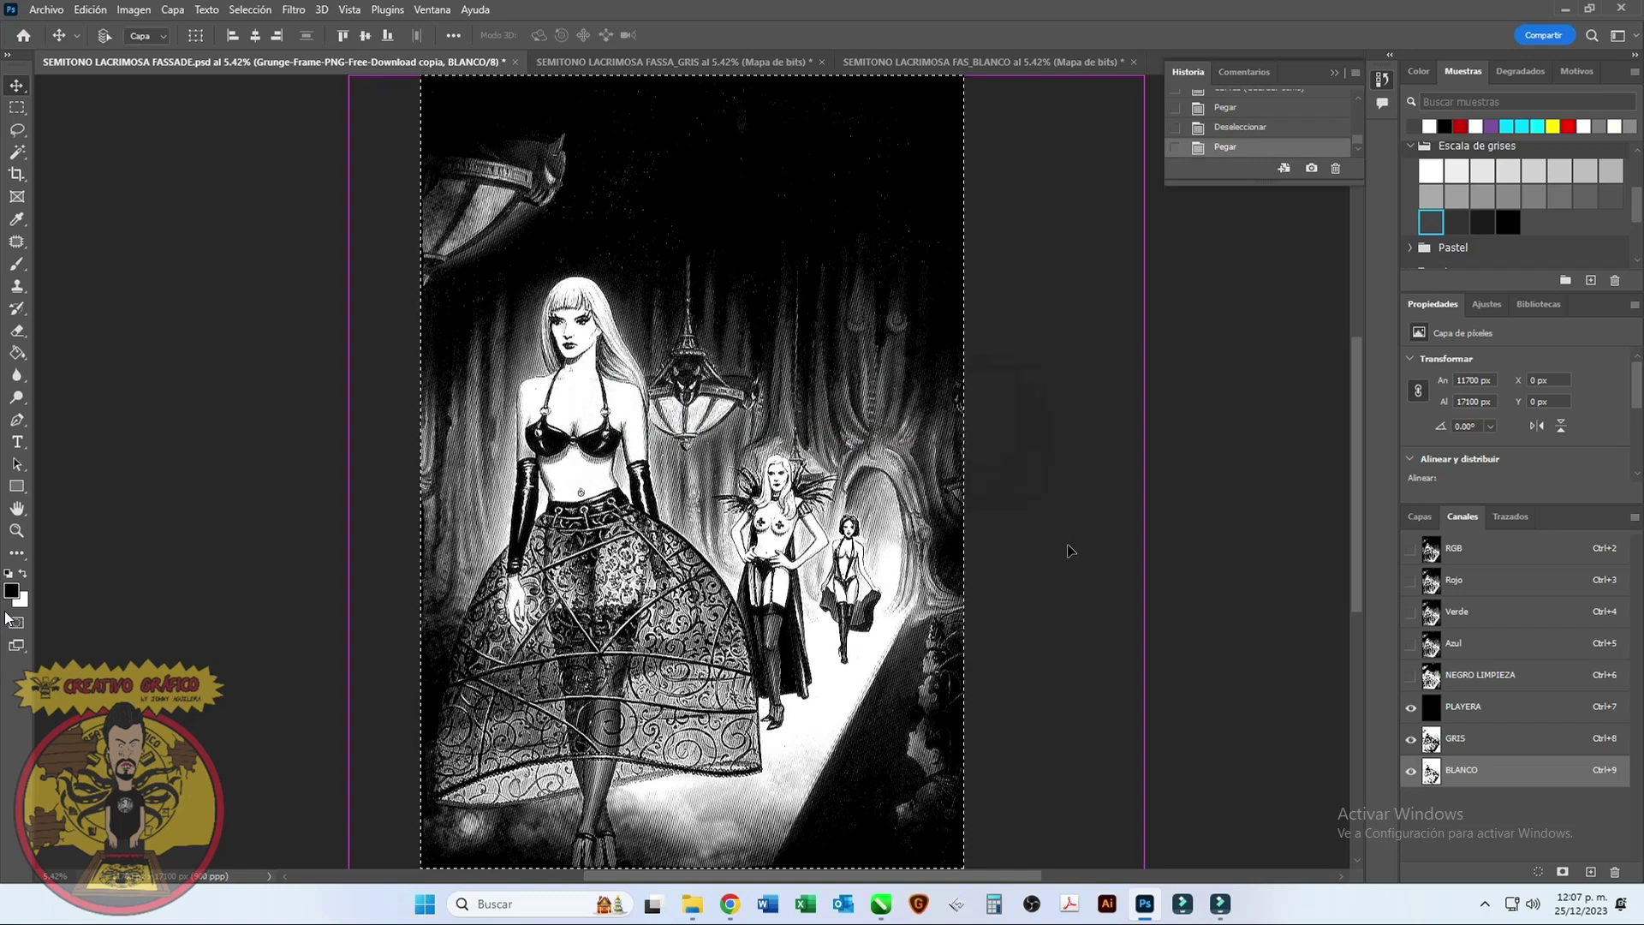
Step: Clear the selection and examine the combined GRIS and BLANCO halftone dots up close across the figures, skirt and floor
key("ctrl+d")
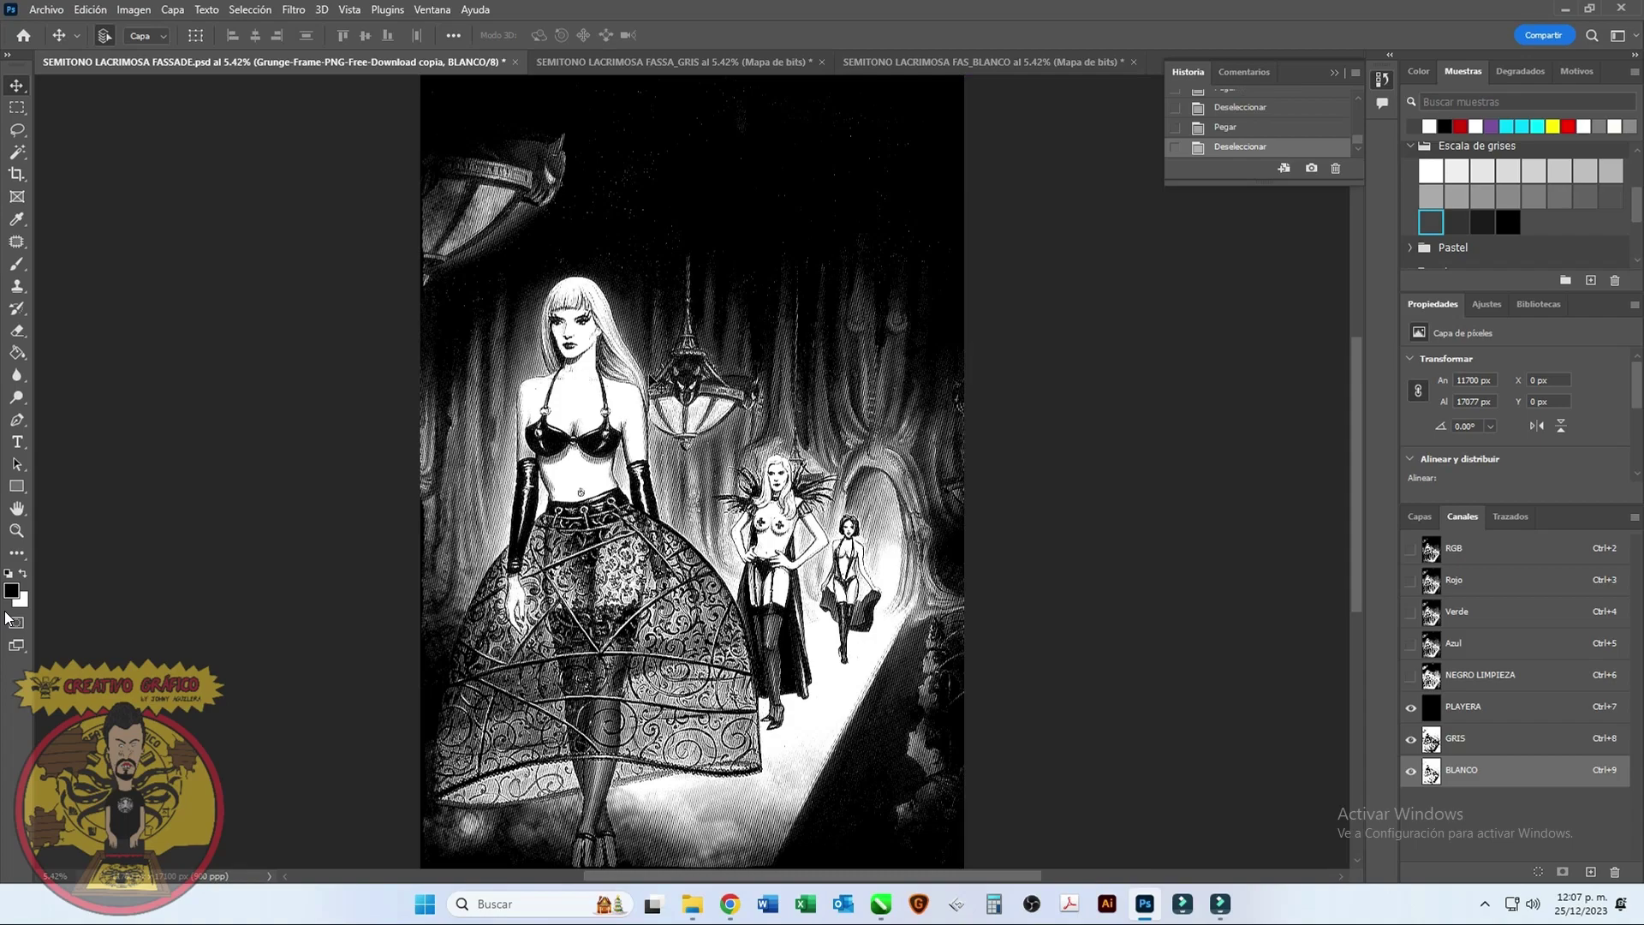
scroll(651, 379, "up", 2)
scroll(651, 379, "up", 3)
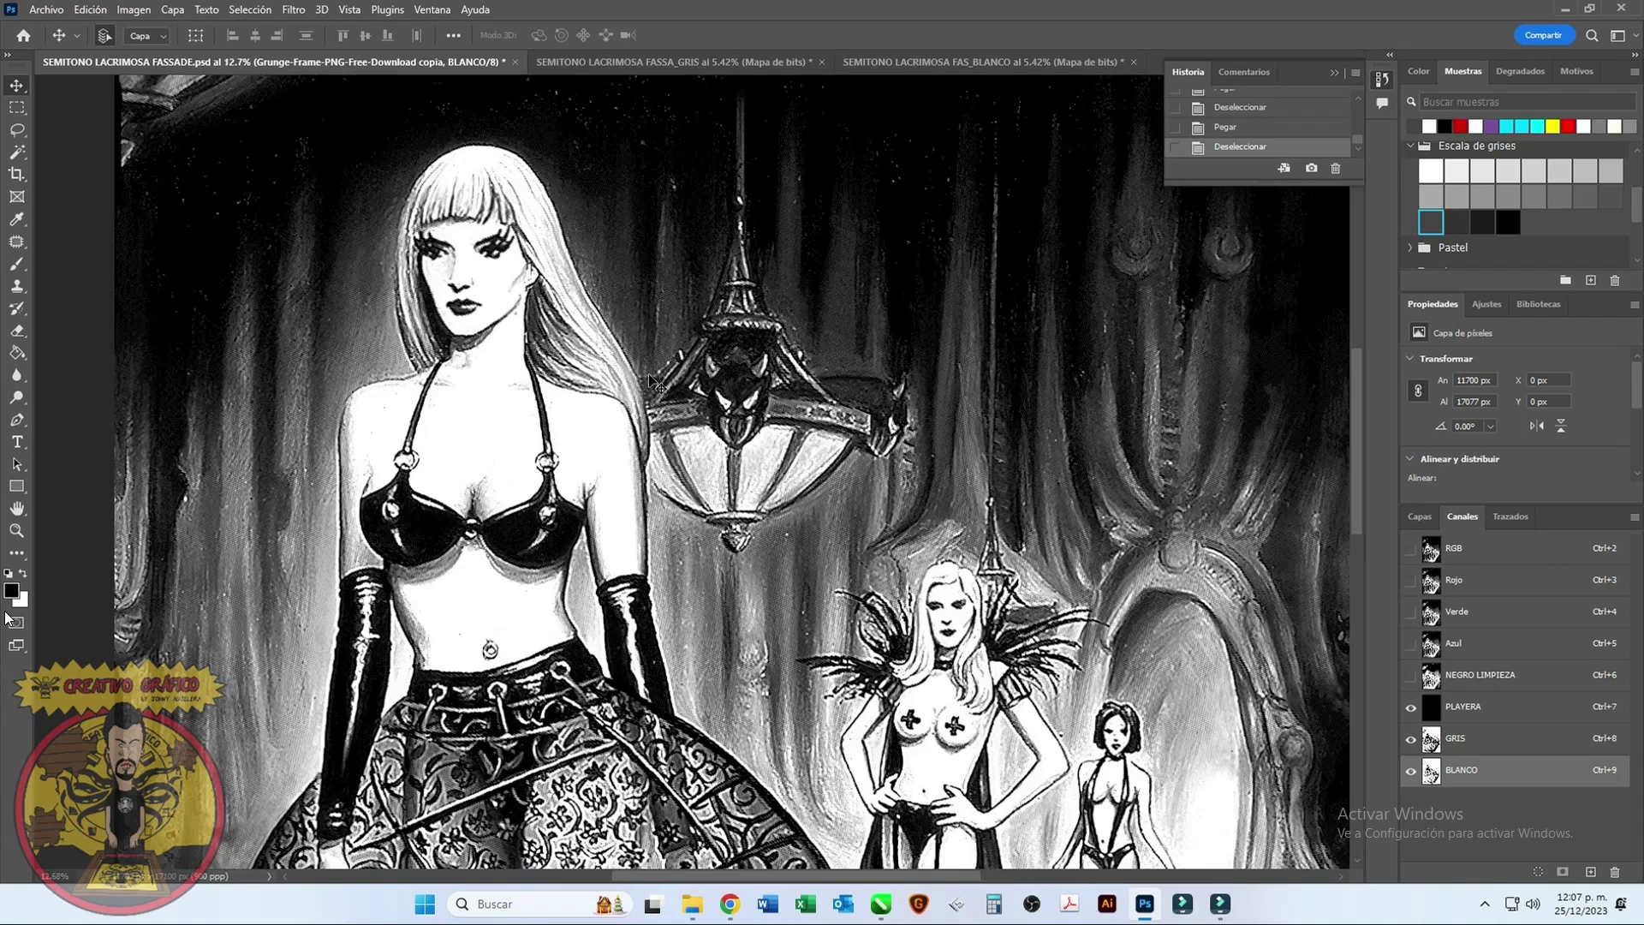
scroll(649, 373, "up", 3)
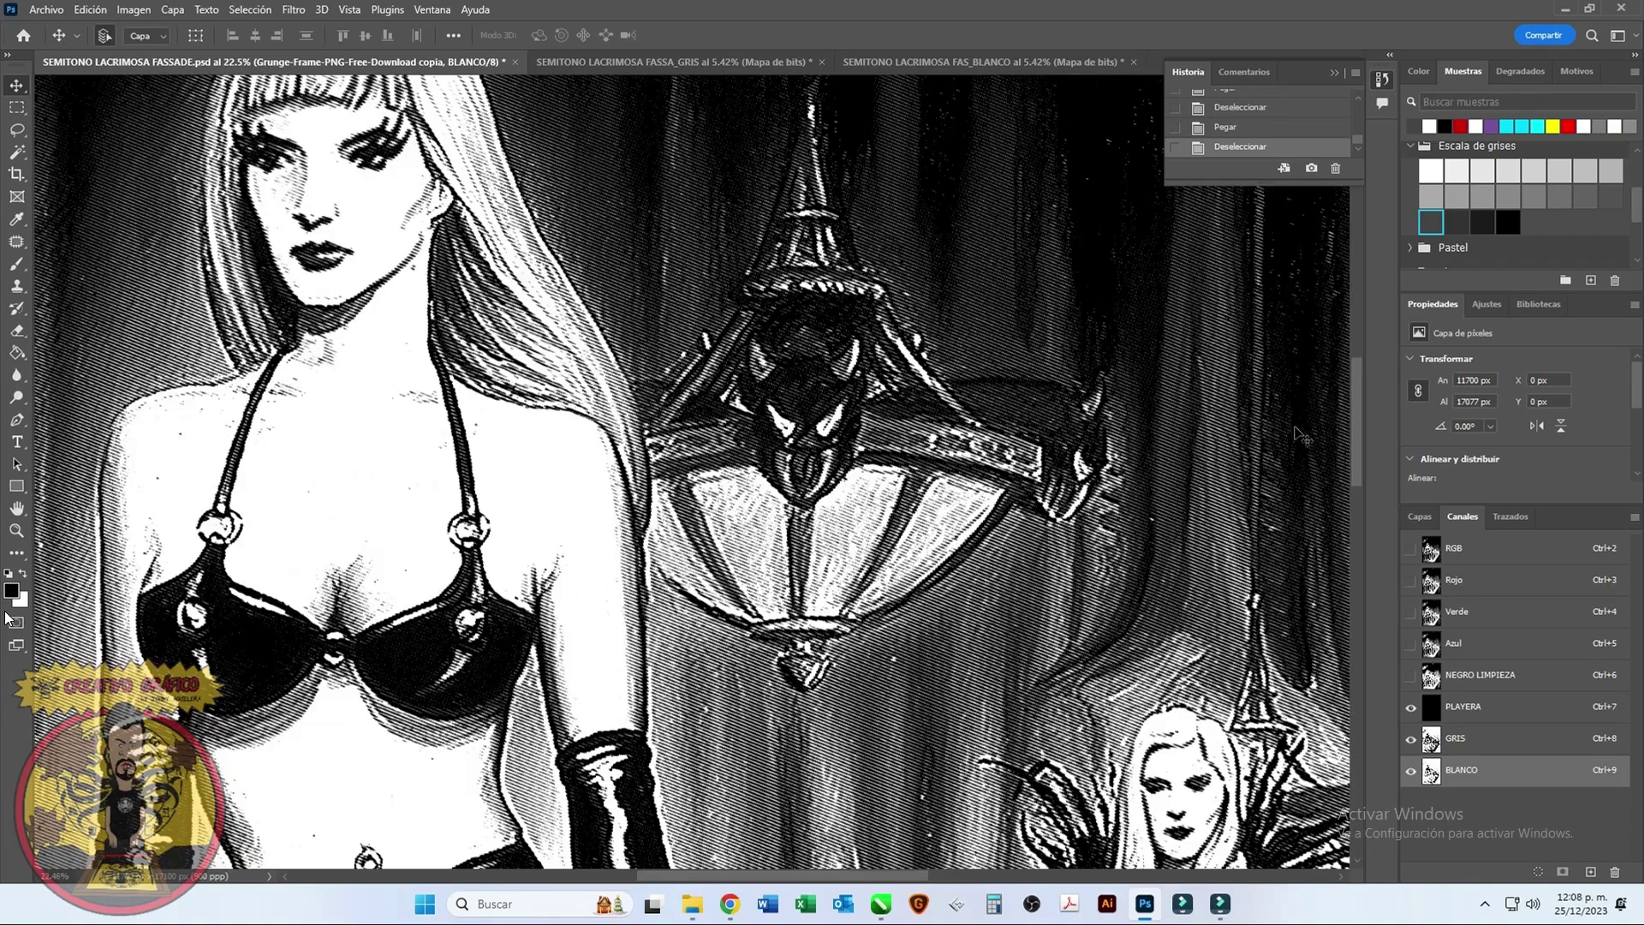
left_click_drag(861, 877, 998, 875)
left_click_drag(1358, 415, 1370, 605)
left_click_drag(936, 875, 706, 876)
left_click_drag(1356, 574, 1365, 648)
left_click_drag(694, 875, 803, 875)
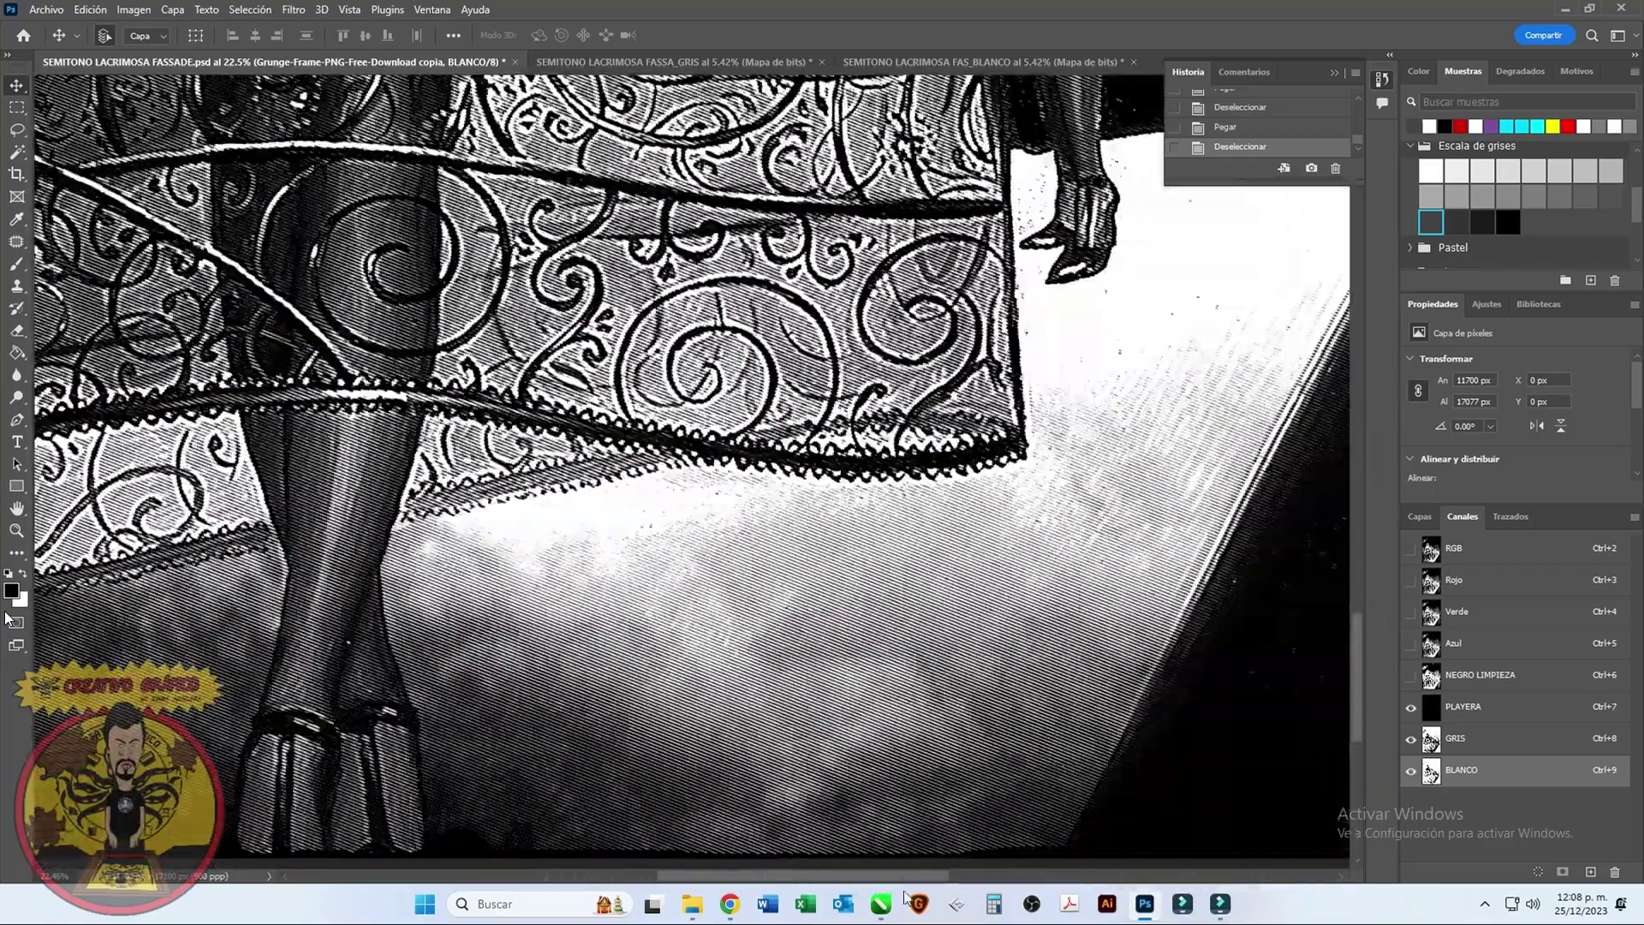
scroll(971, 737, "up", 3)
scroll(976, 743, "up", 10)
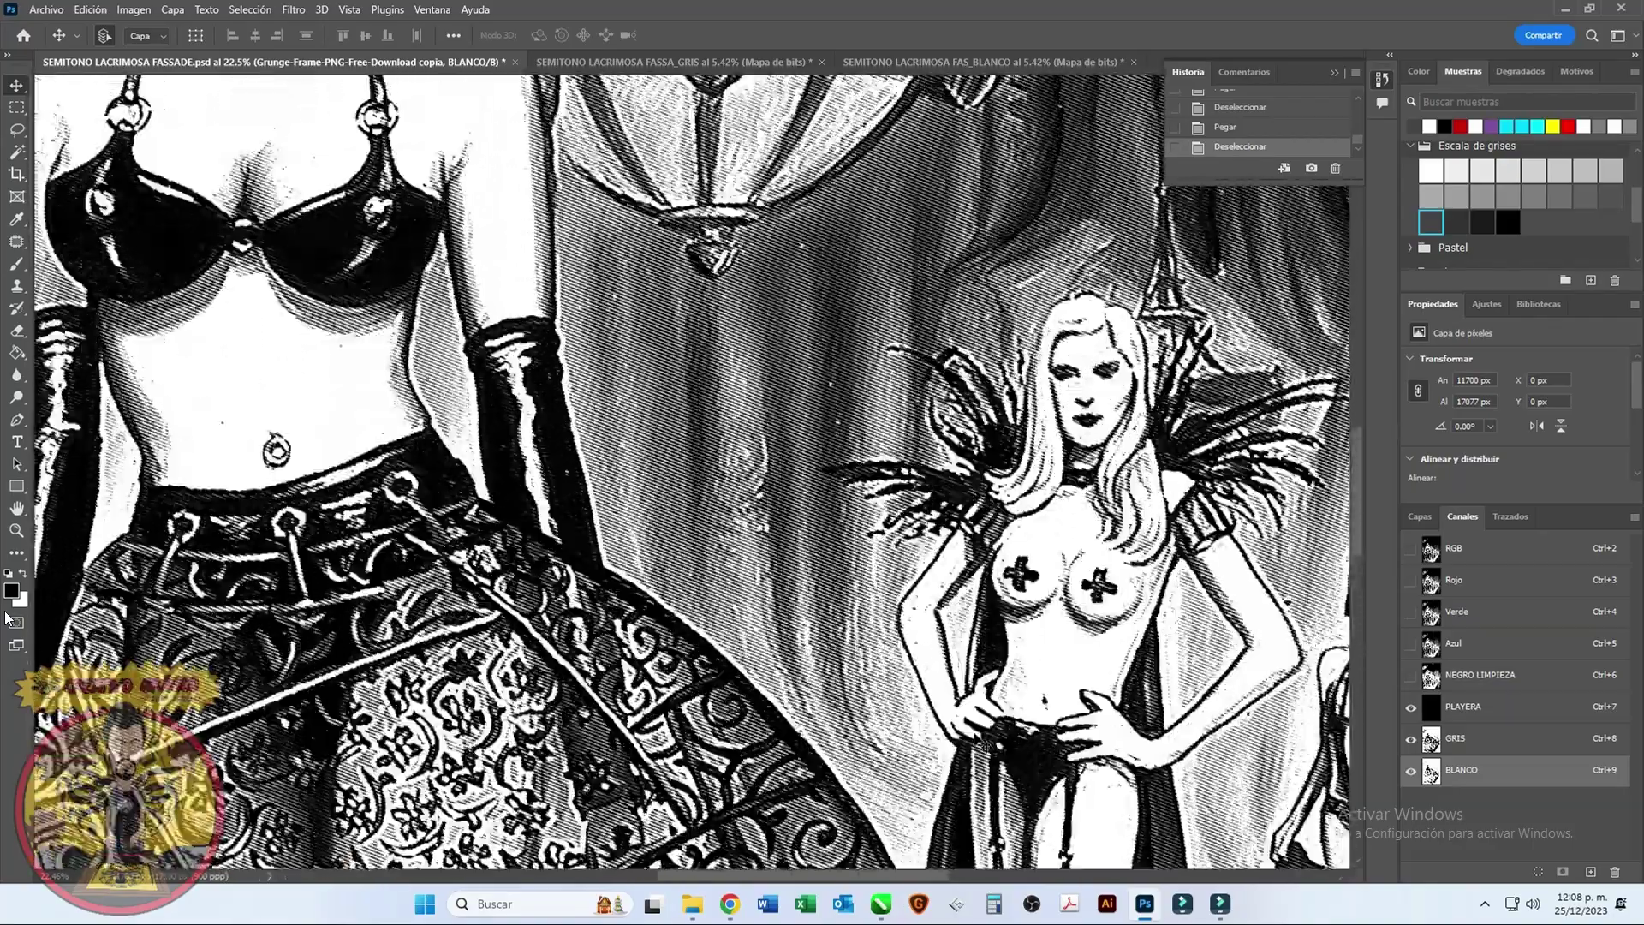
key("ctrl+0")
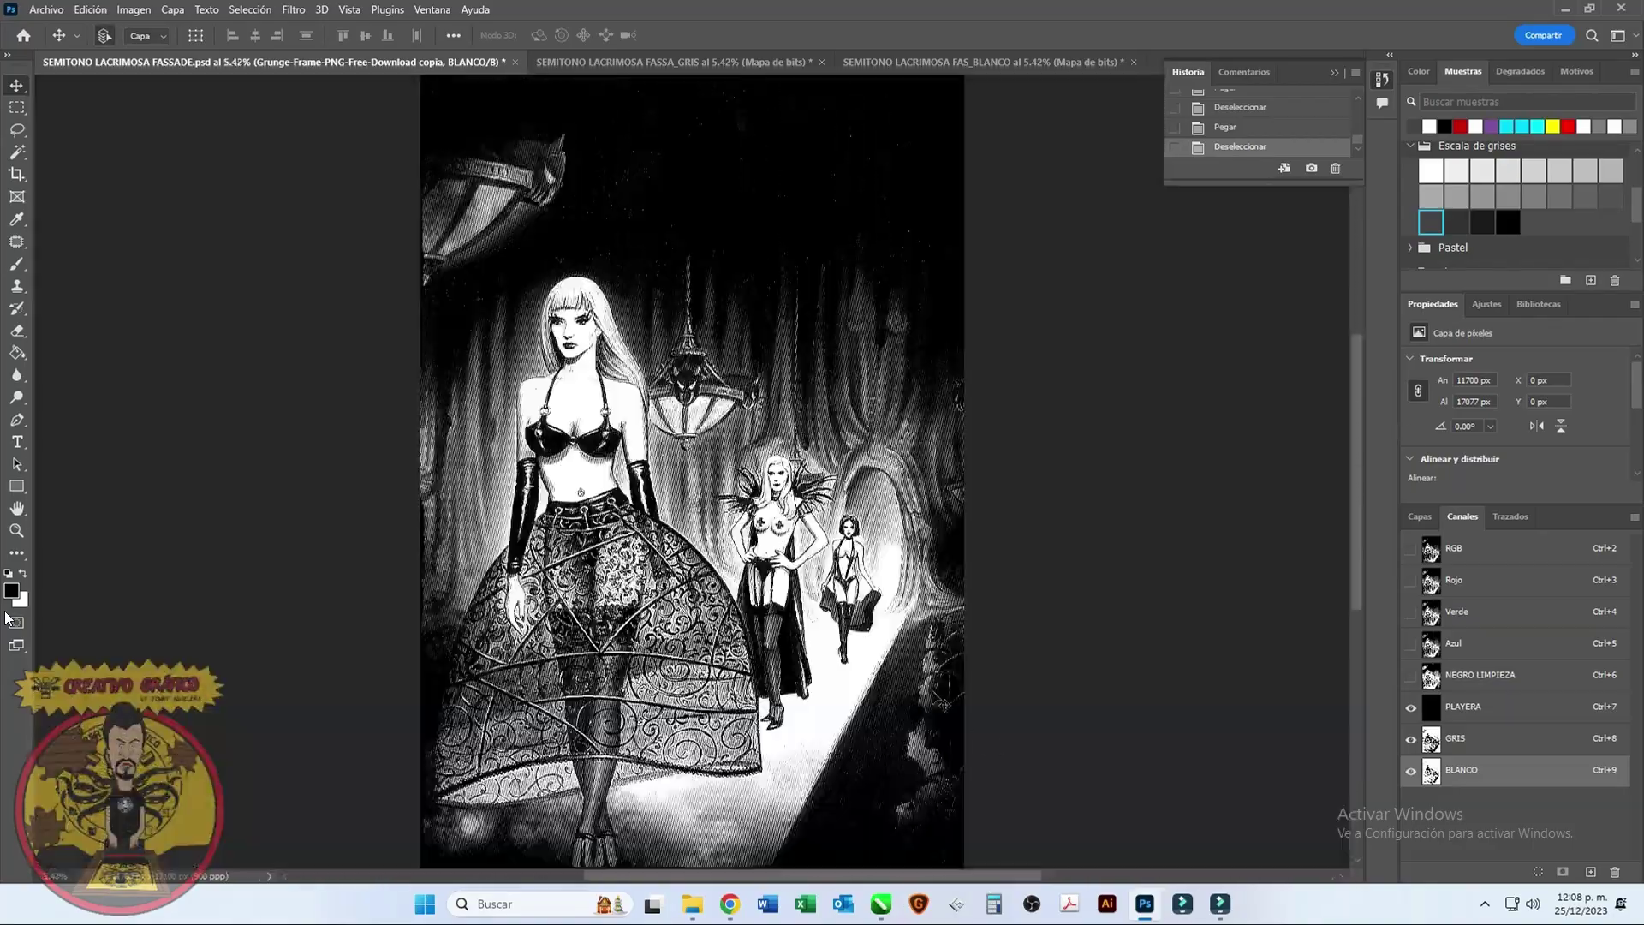
Step: Save the GRIS bitmap document as SEMITONO LACRIMOSA FASSA_GRIS.psd
left_click(704, 63)
left_click(46, 10)
left_click(103, 217)
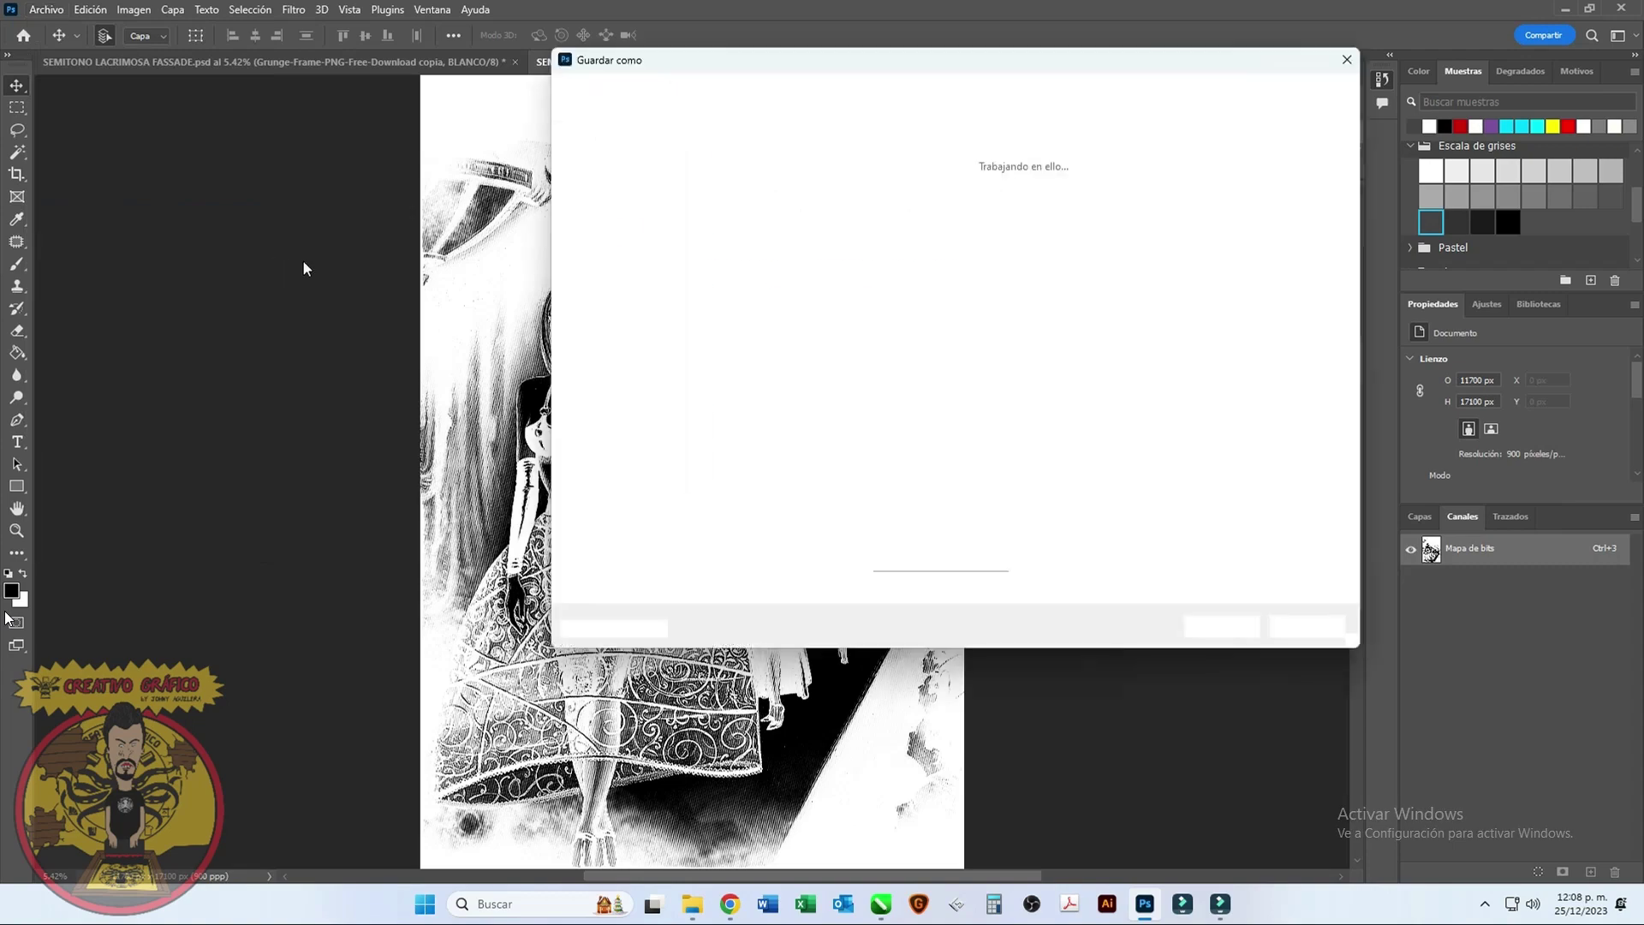
scroll(612, 260, "up", 2)
left_click(1222, 625)
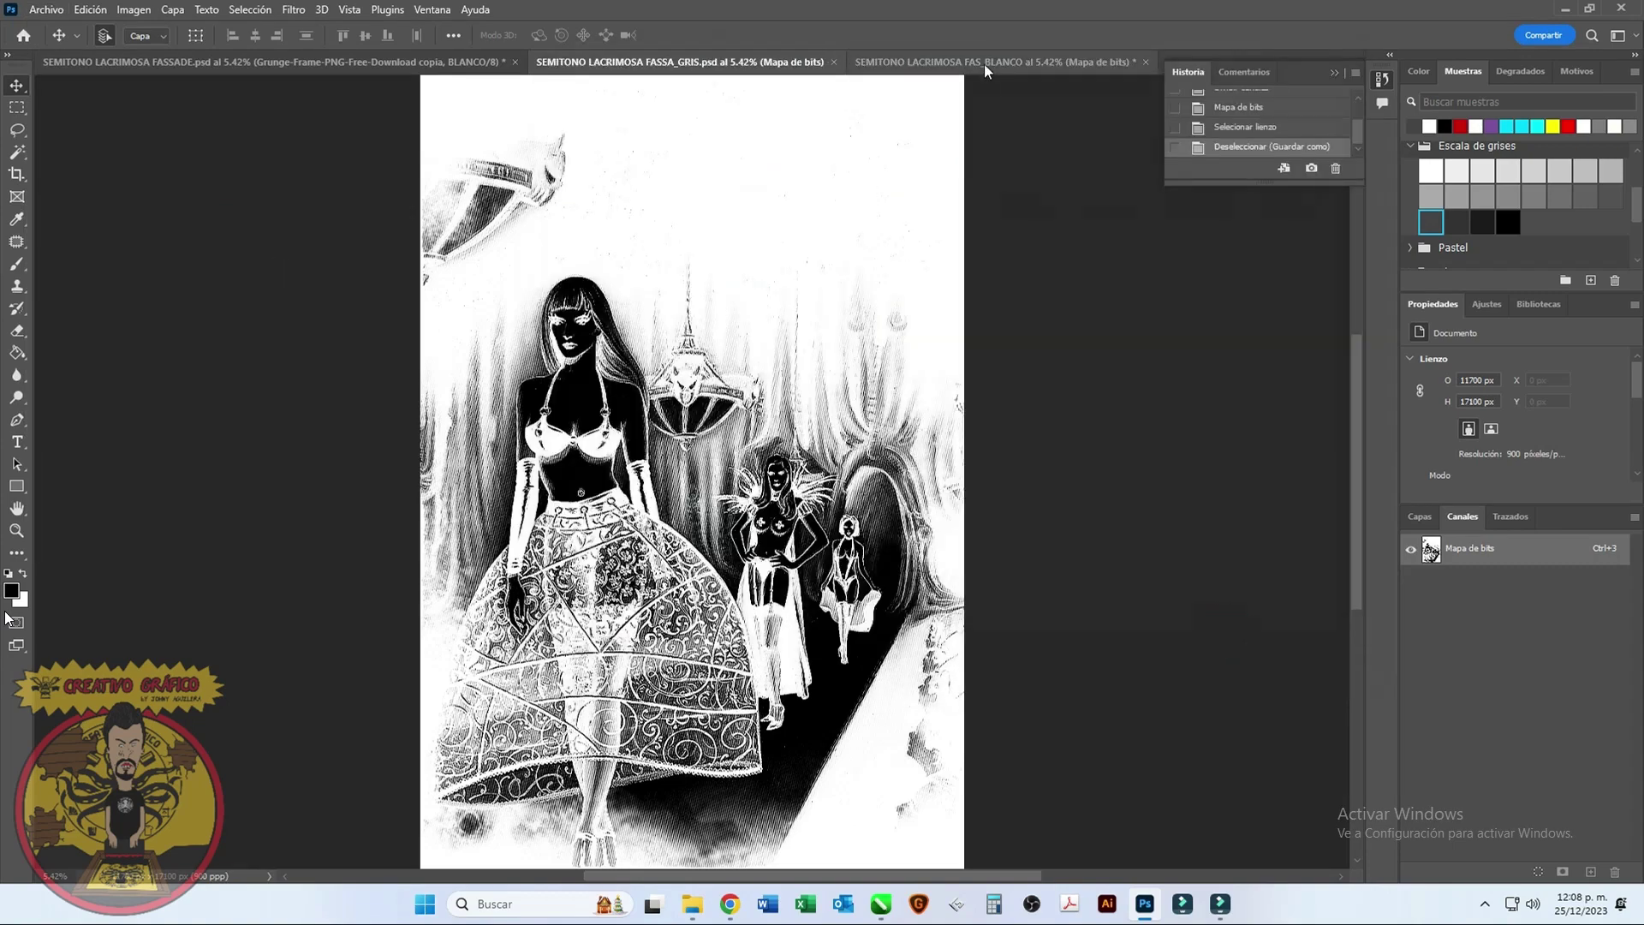
Step: Save the BLANCO bitmap document as SEMITONO LACRIMOSA FAS_BLANCO.psd
left_click(993, 61)
left_click(47, 9)
left_click(77, 216)
left_click(1216, 626)
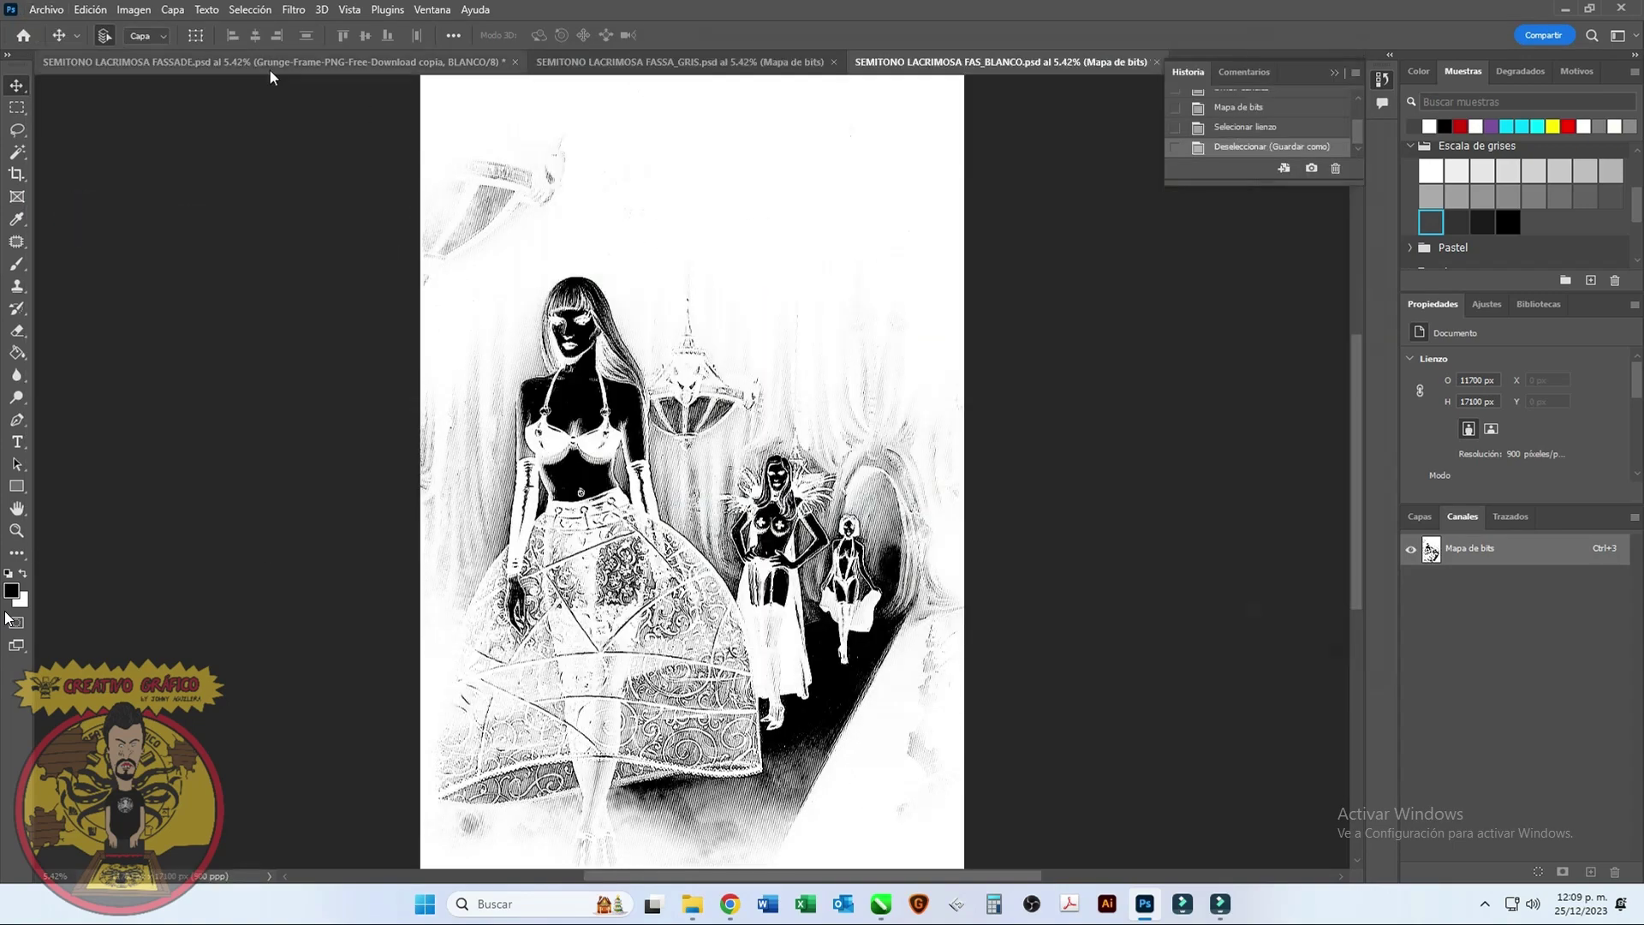
Step: Save the main channel document under the new name SEMITONO LACRIMOSA FASSADE SIMULADO.psd
left_click(275, 68)
left_click(45, 9)
left_click(101, 215)
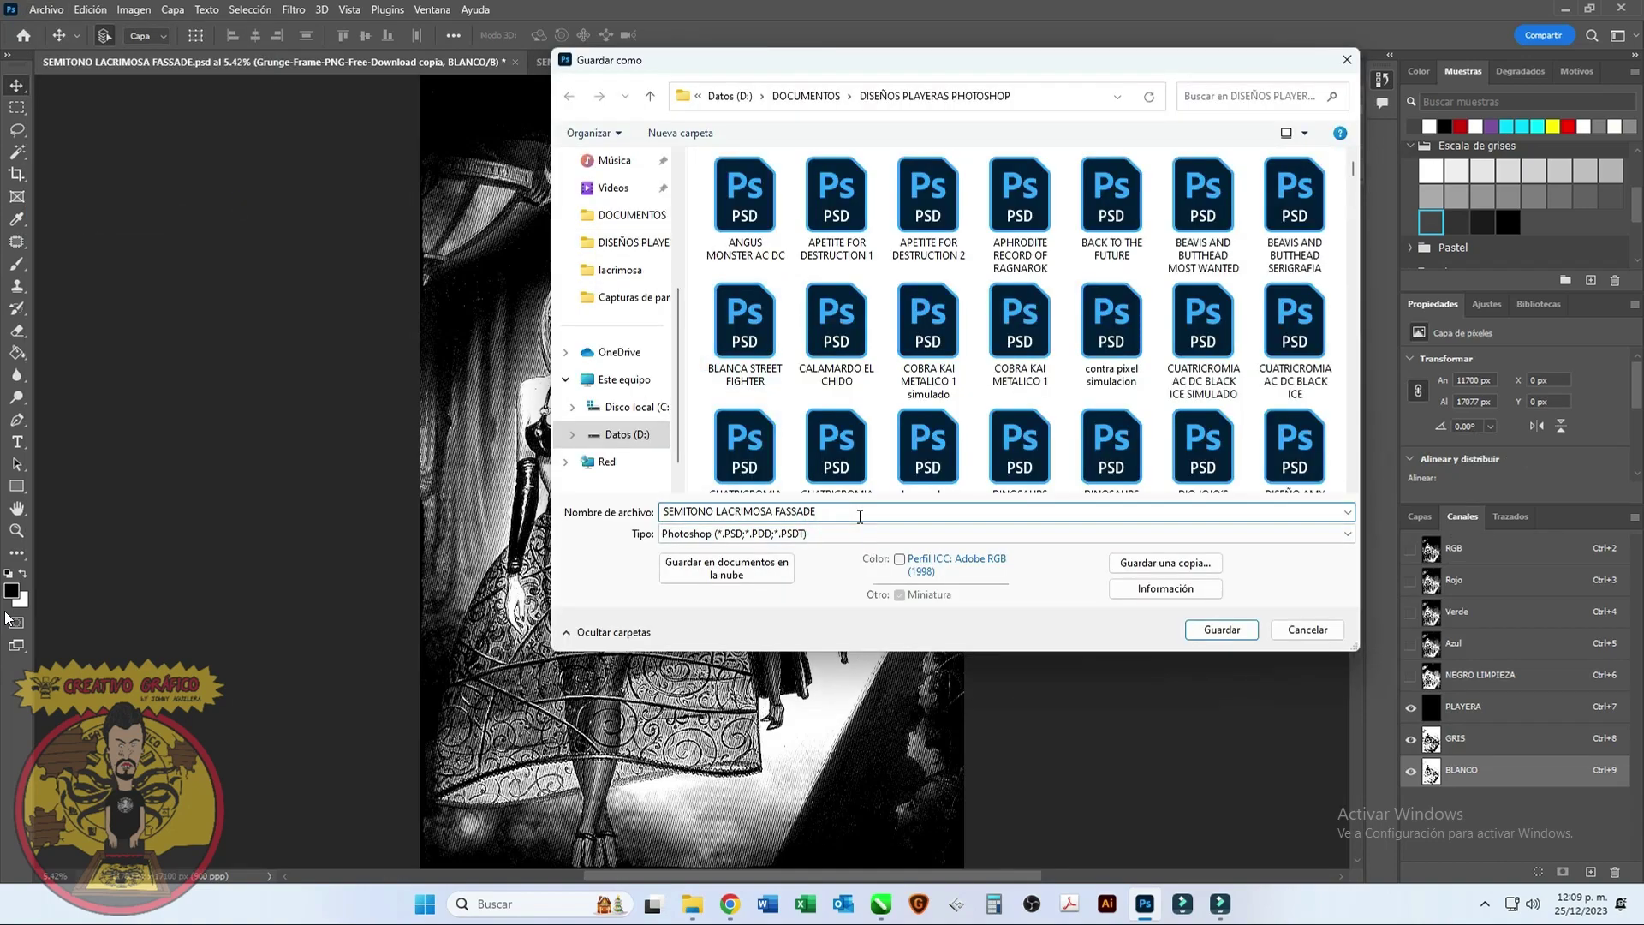
type("DO")
key("Return")
left_click(1052, 251)
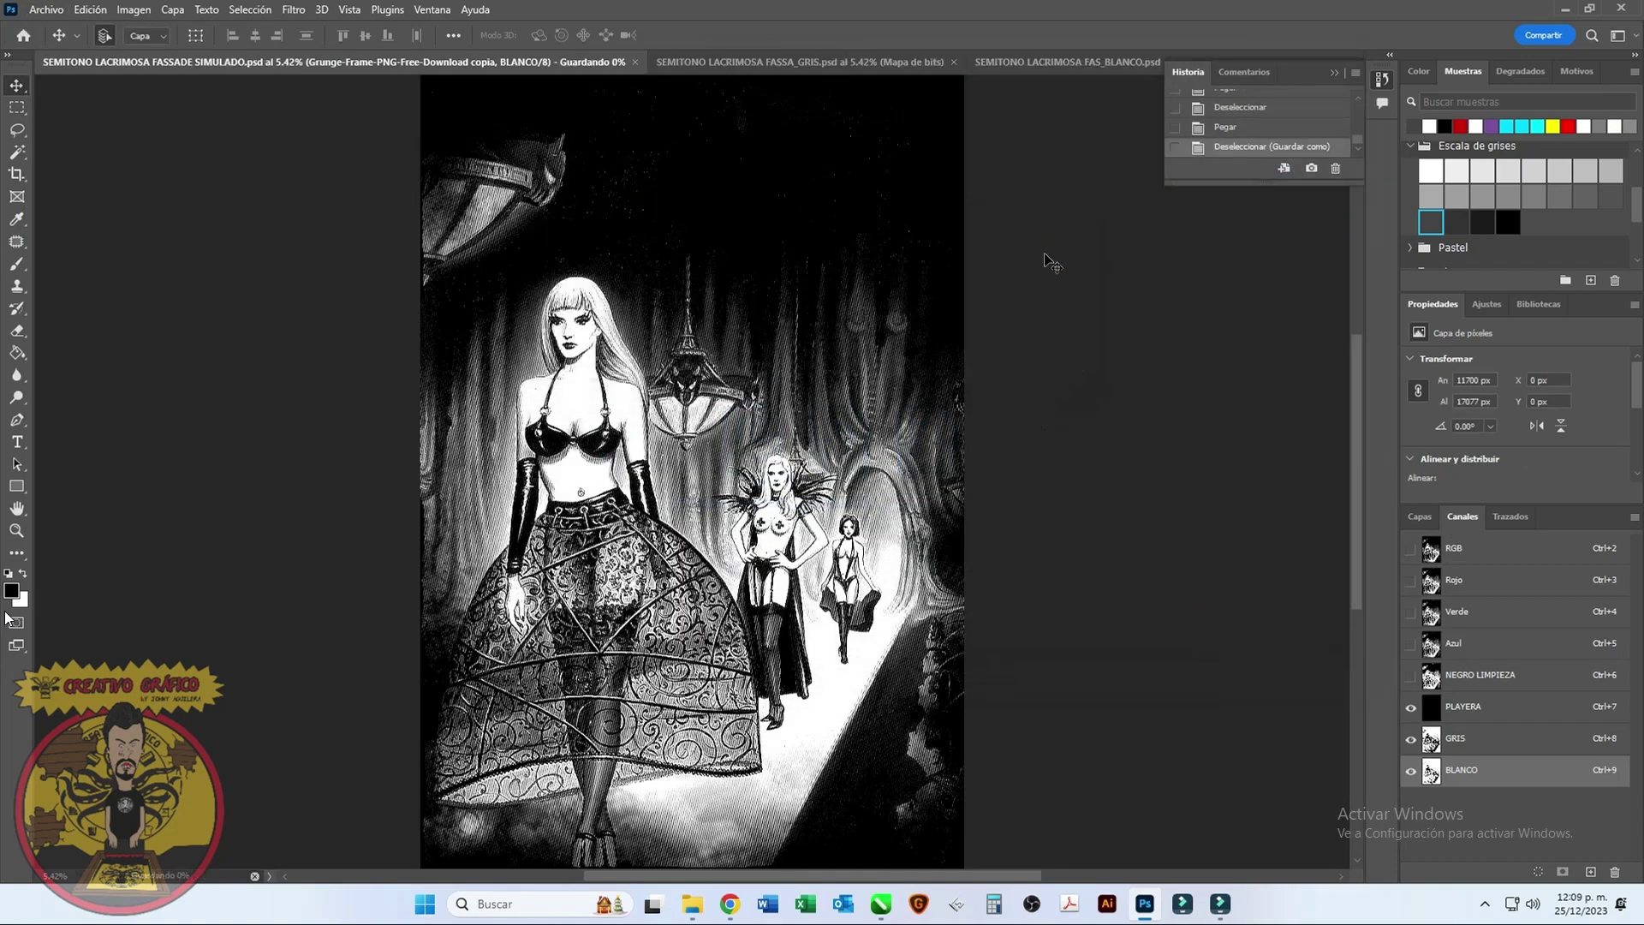
Step: Close the SIMULADO, BLANCO and GRIS documents
left_click(558, 64)
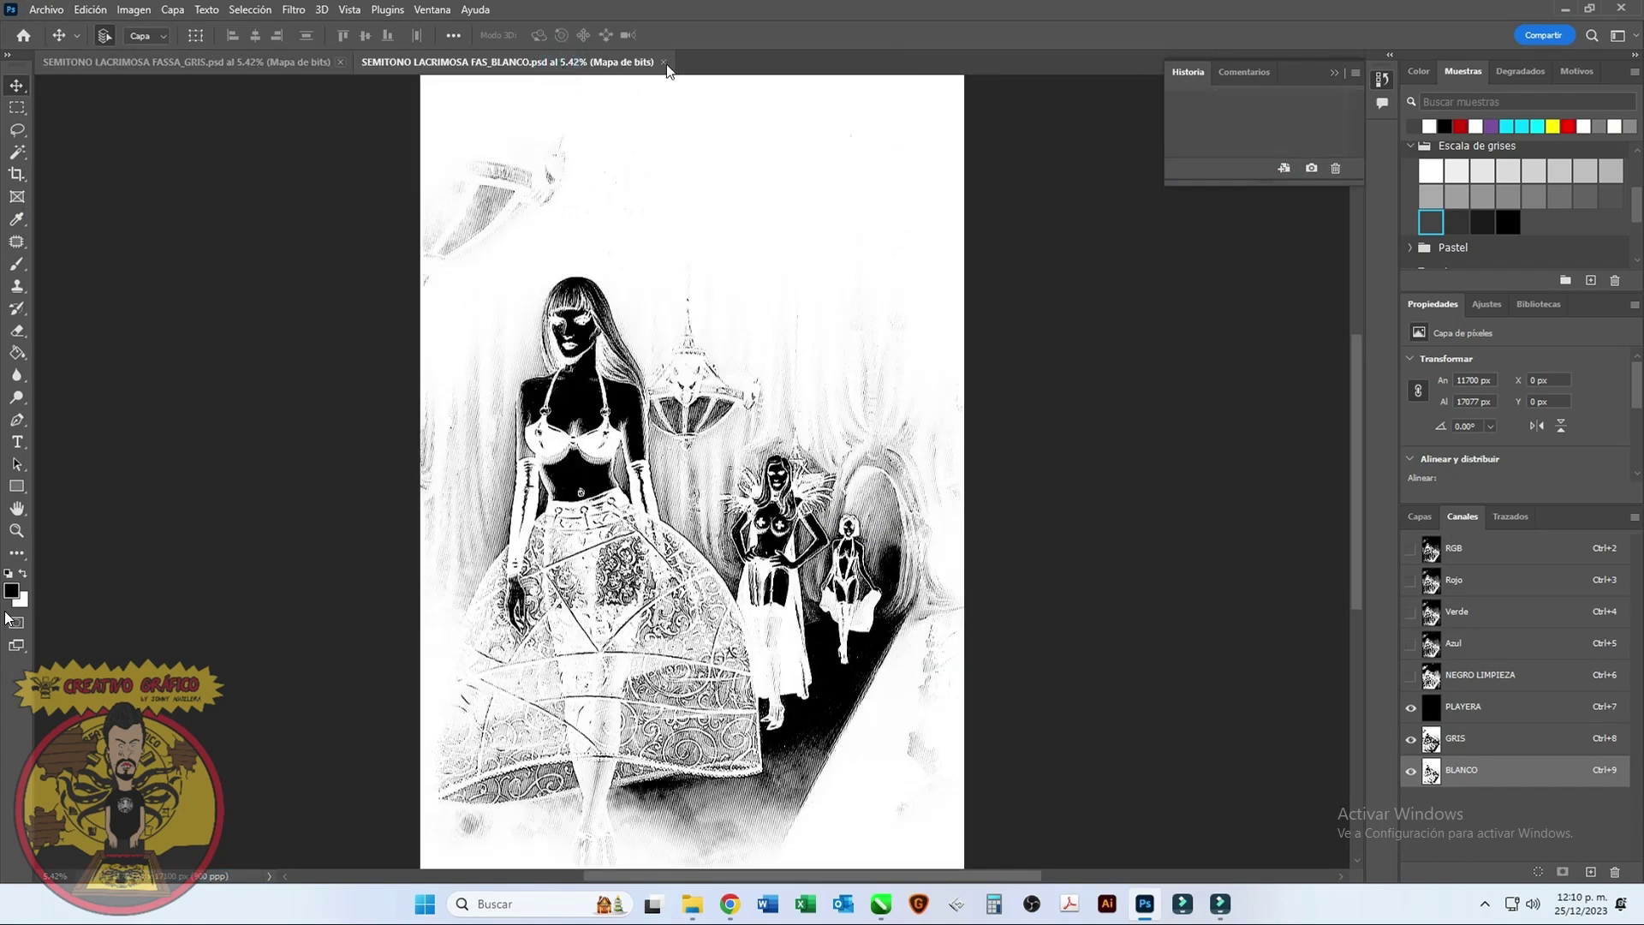
left_click(665, 62)
left_click(340, 61)
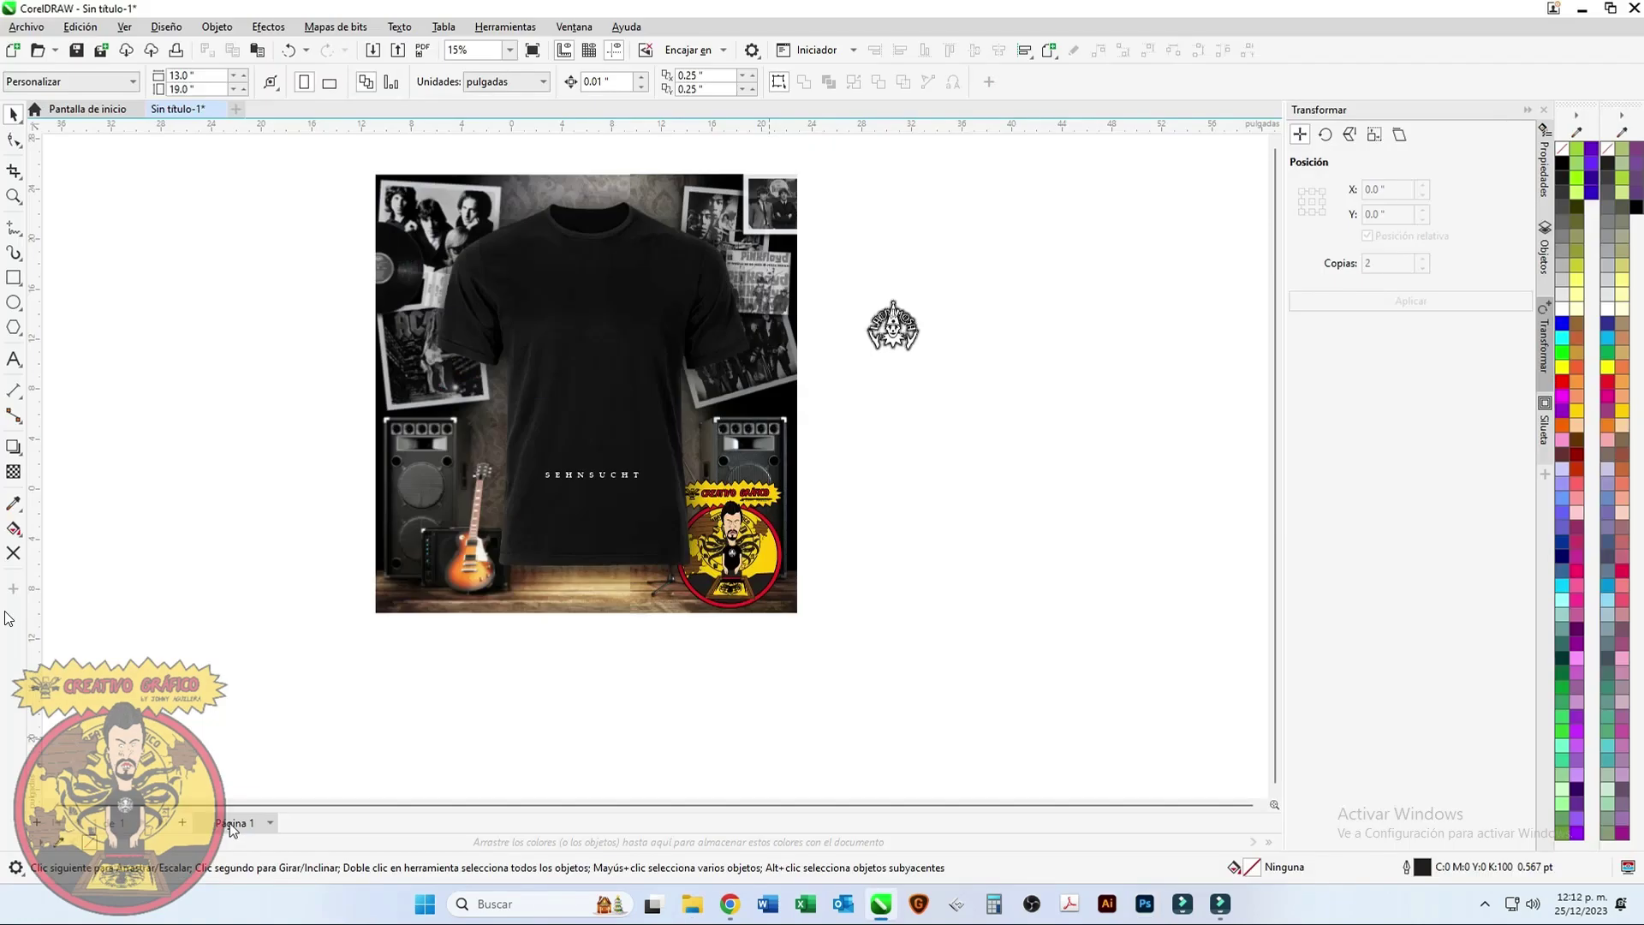
Step: In the CorelDRAW T-shirt document, name the first page ORIGINAL and add two more pages
right_click(229, 823)
left_click(294, 582)
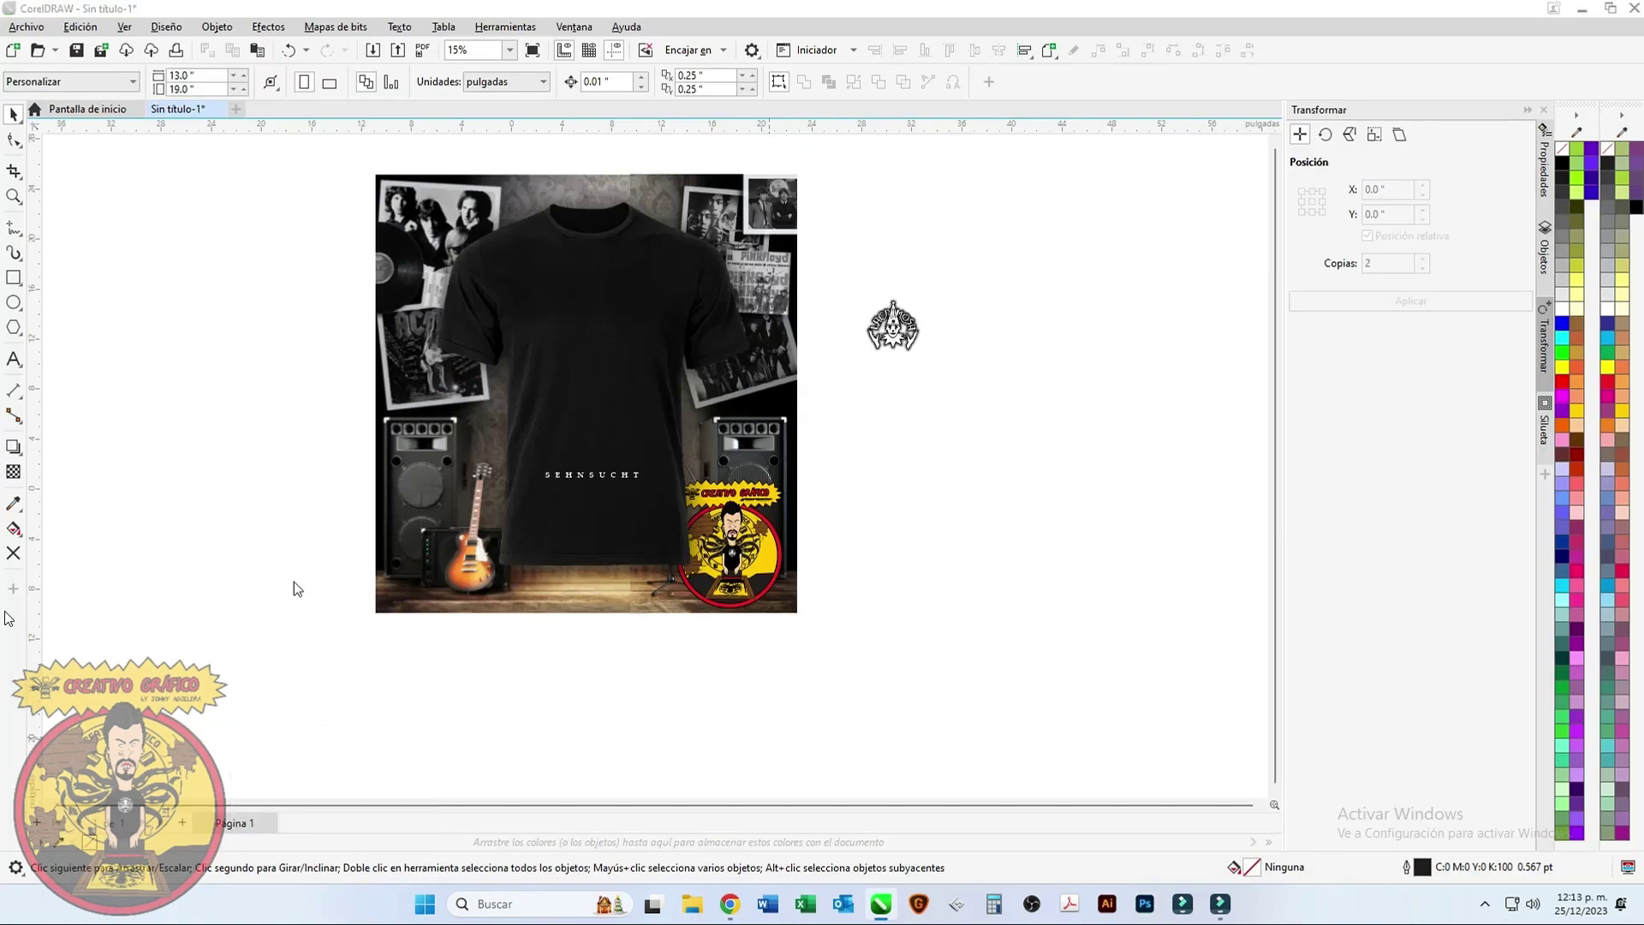
left_click(785, 490)
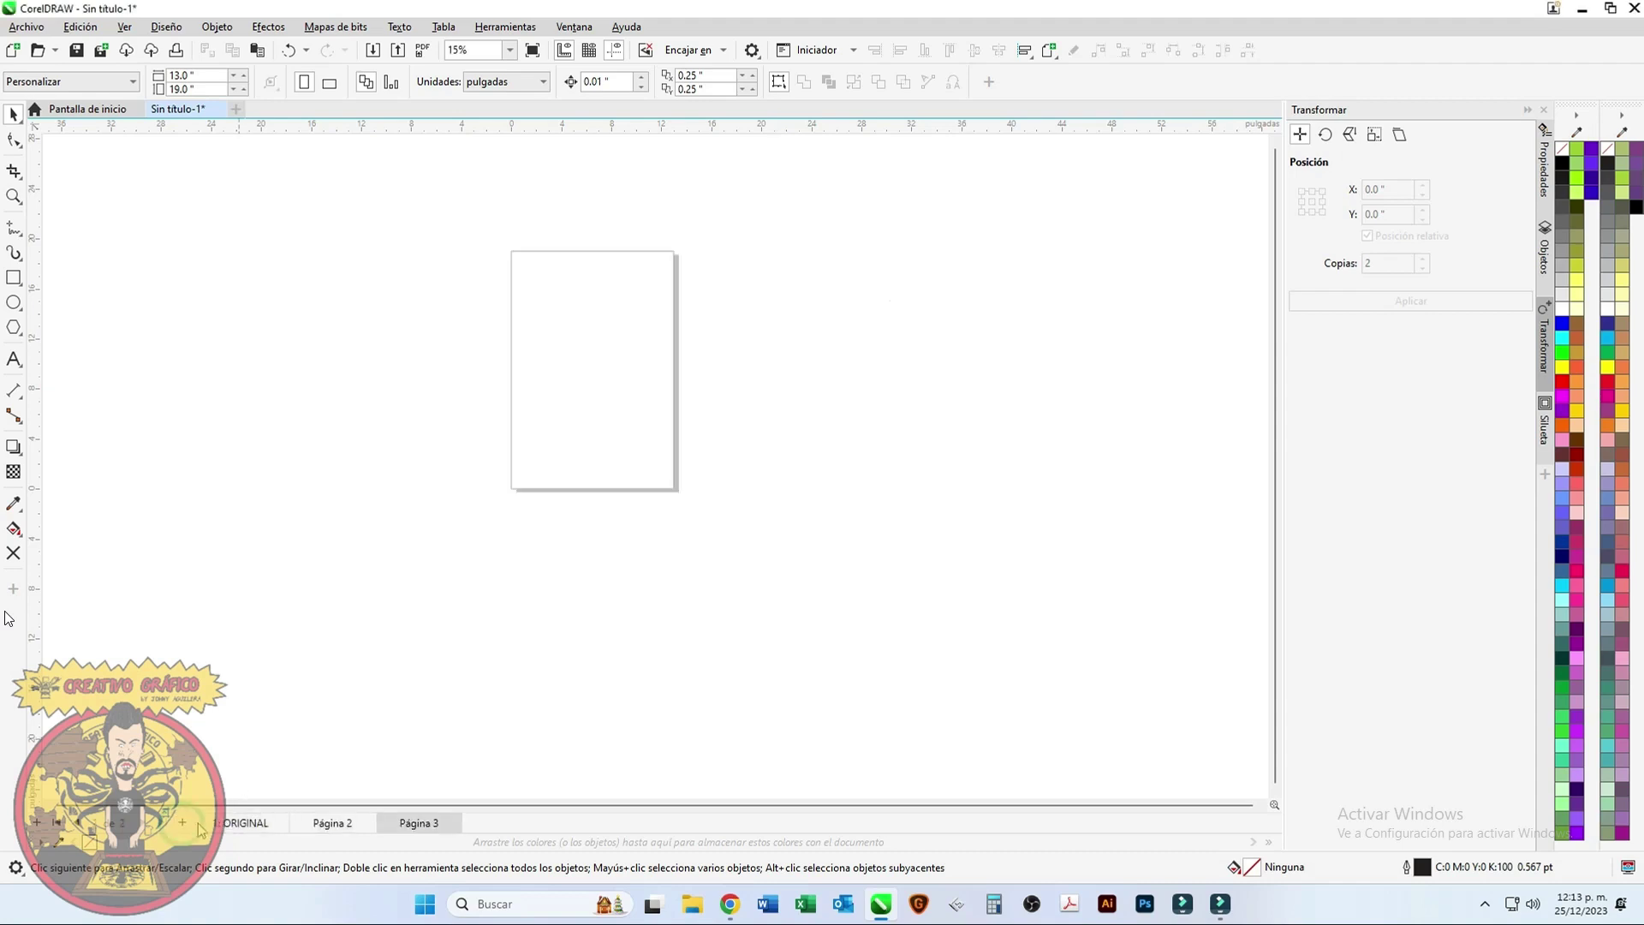
Step: Rename page 2 as GRIS and page 3 as BLANCO
right_click(317, 821)
left_click(377, 716)
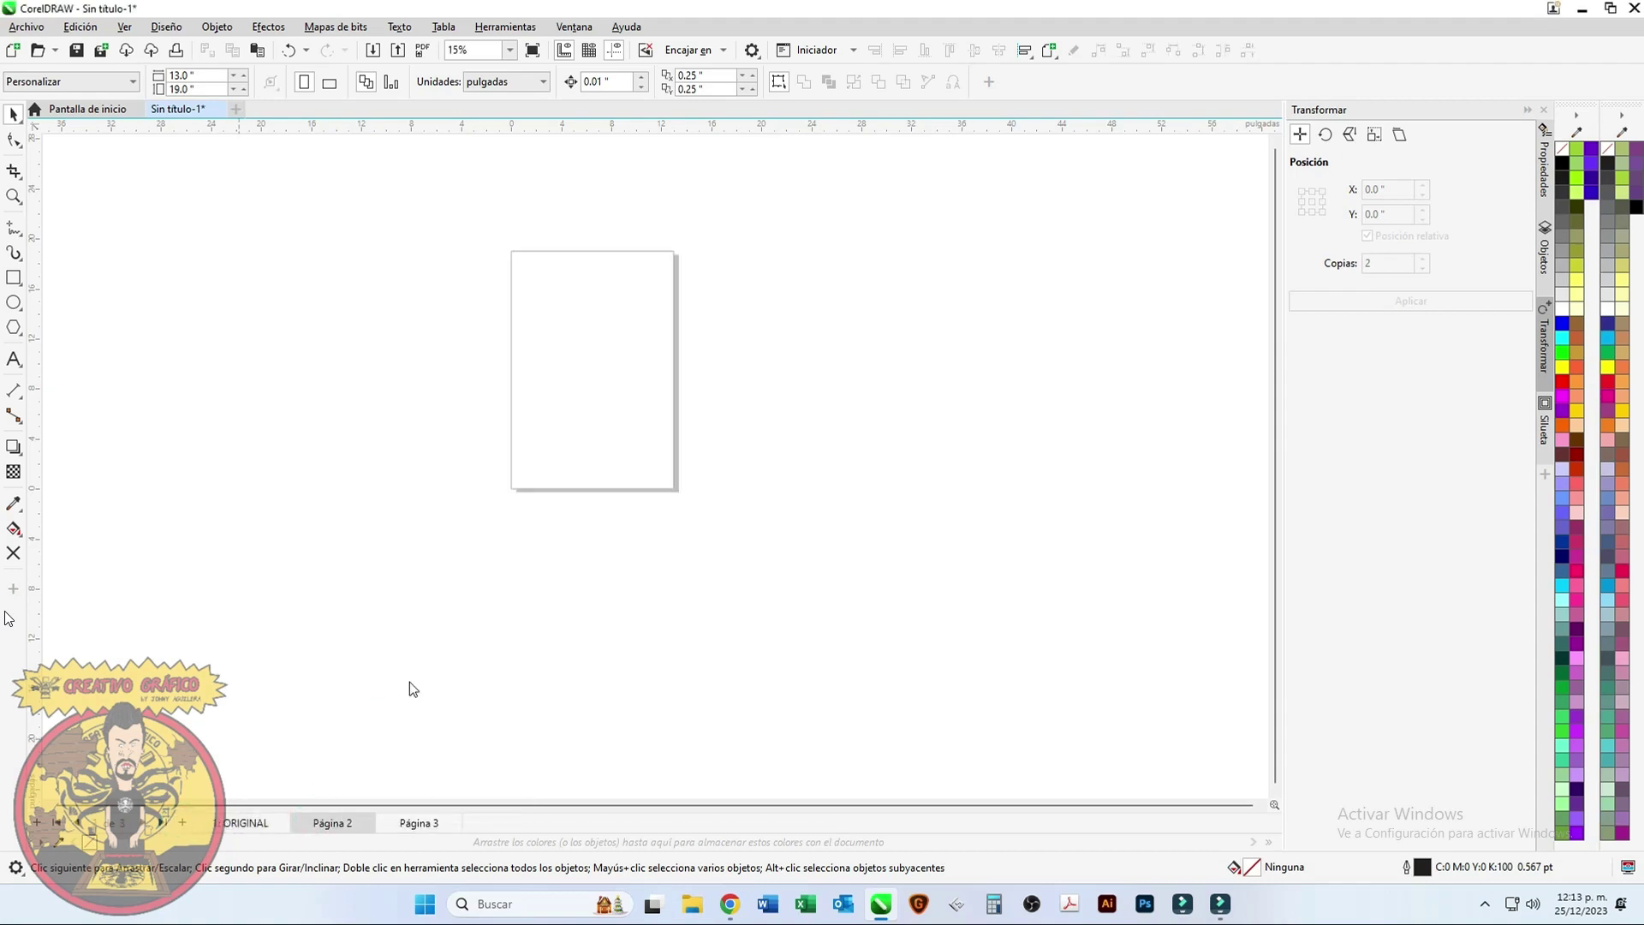
left_click(784, 488)
right_click(419, 822)
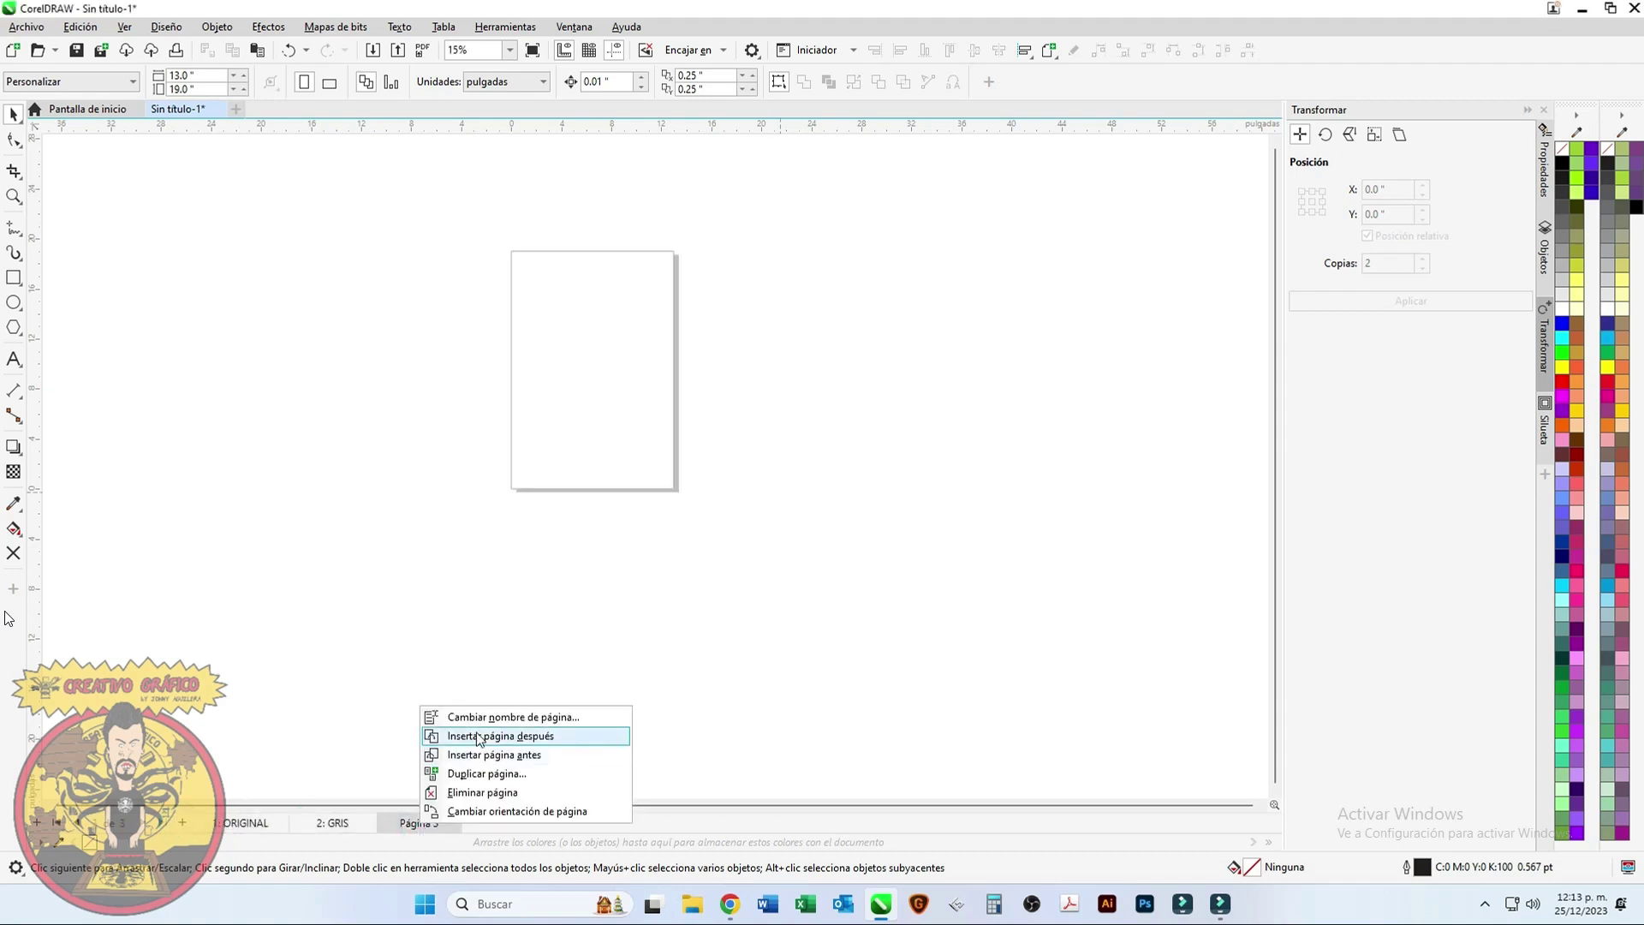
left_click(513, 716)
left_click(784, 488)
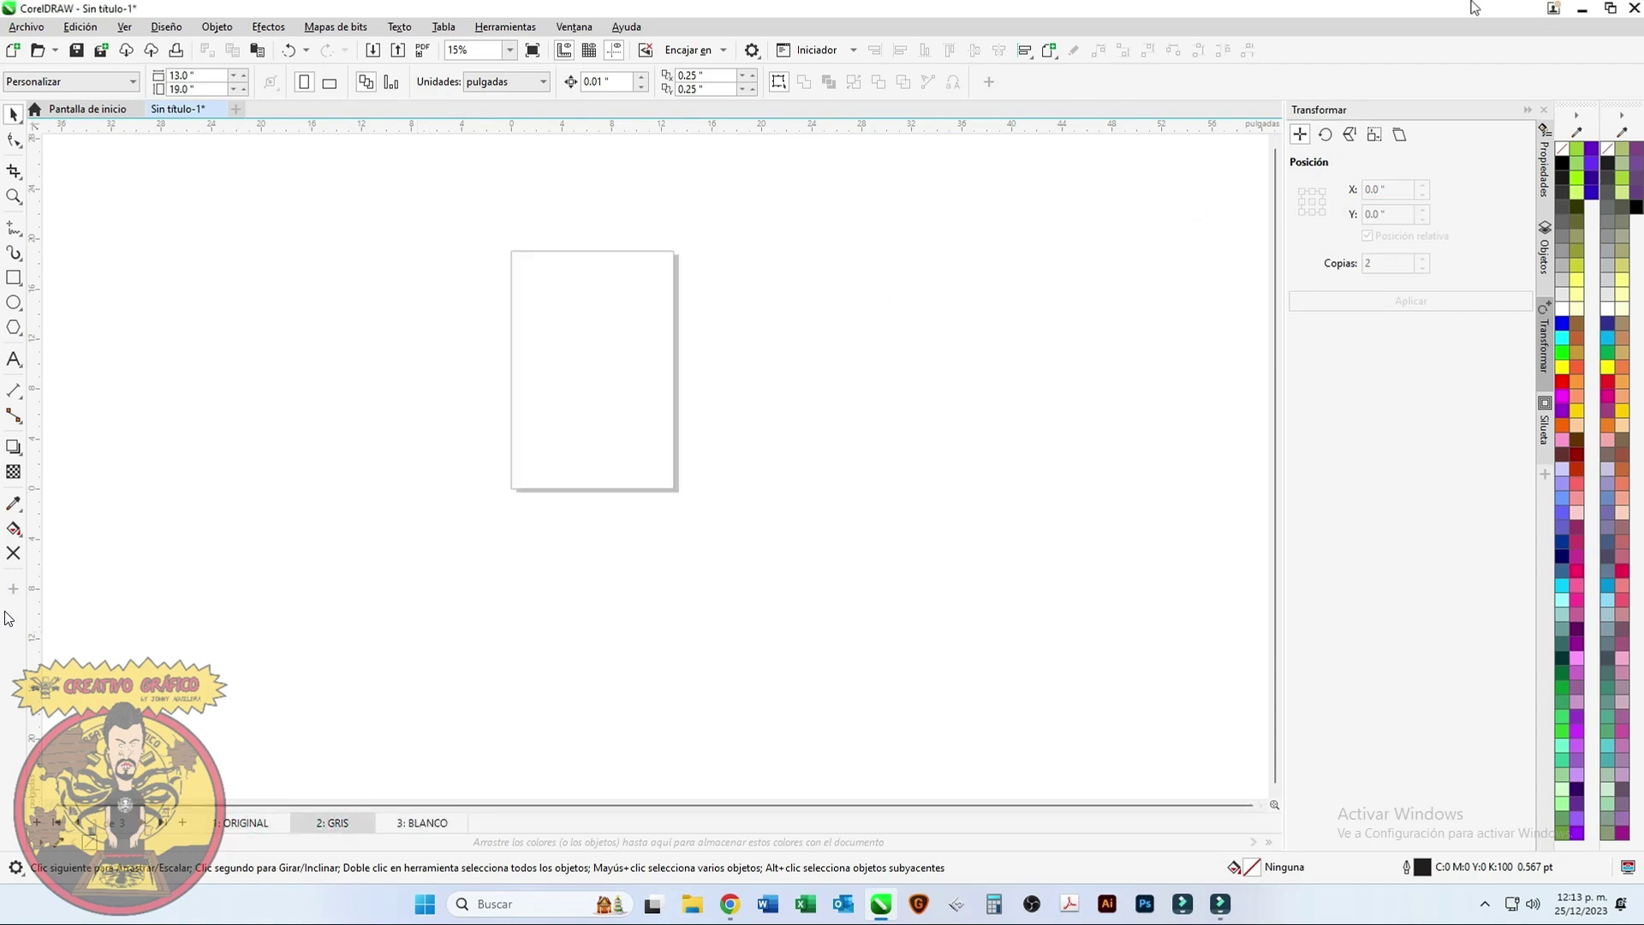
Step: Import the GRIS halftone PSD from the desktop and place it in gray over the T-shirt on the ORIGINAL page
left_click(1583, 9)
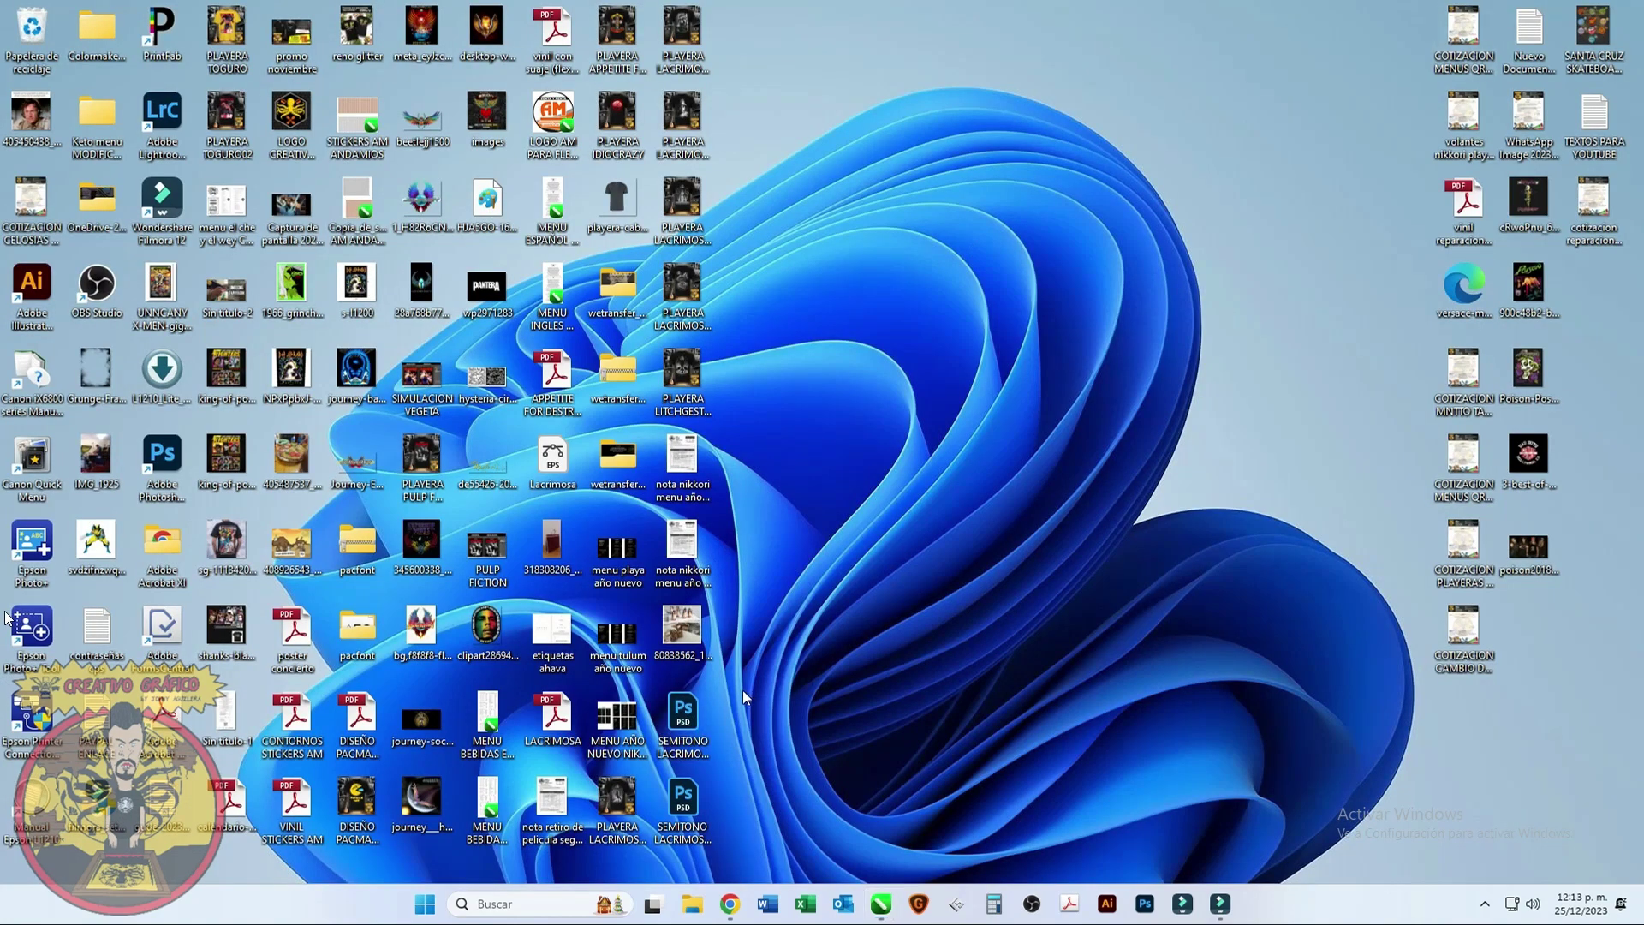
left_click(882, 904)
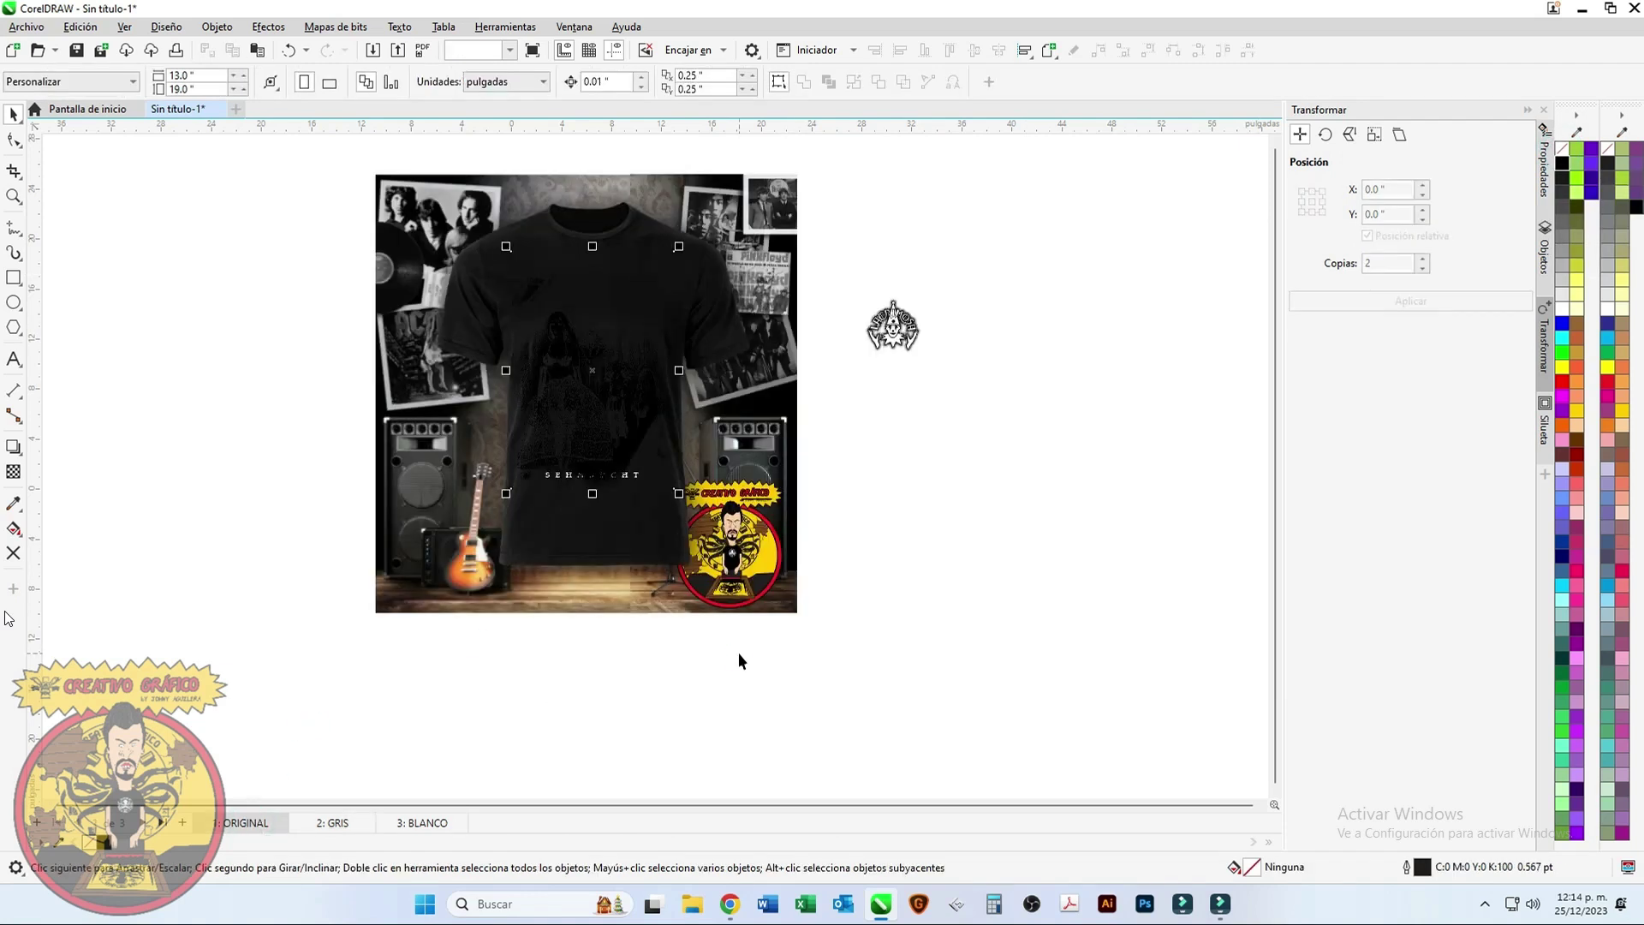
right_click(1563, 208)
left_click(129, 173)
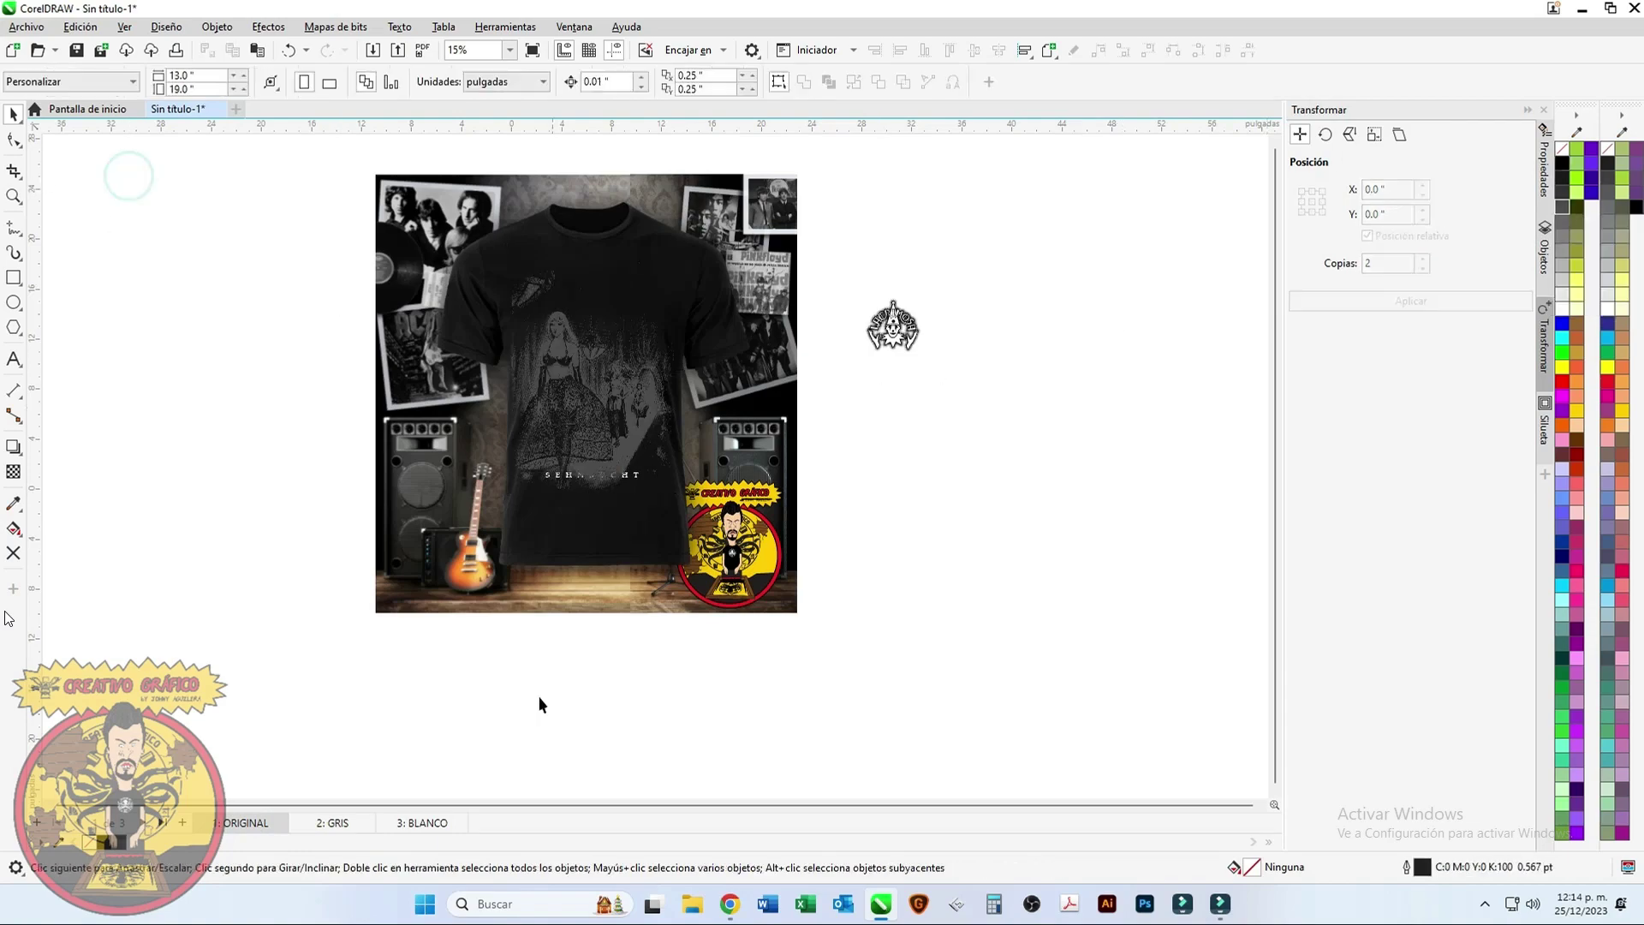
Step: Import SEMITONO LACRIMOSA FAS_BLANCO.psd from the desktop onto the BLANCO page
left_click(422, 822)
left_click(1580, 9)
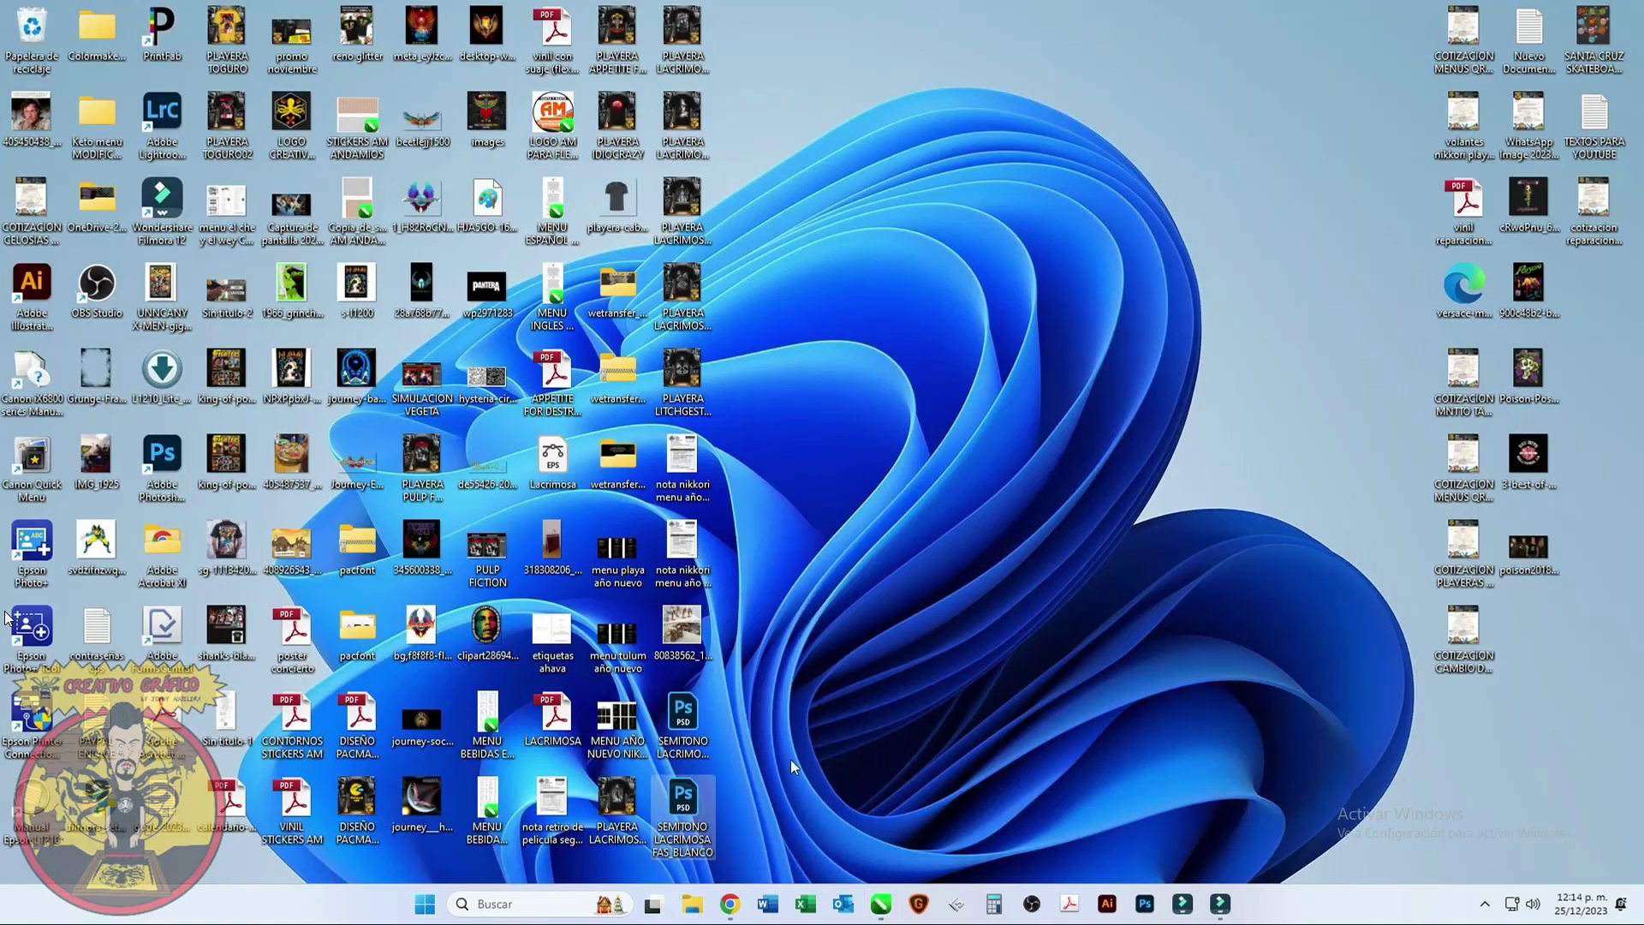
left_click(881, 903)
key("ctrl+v")
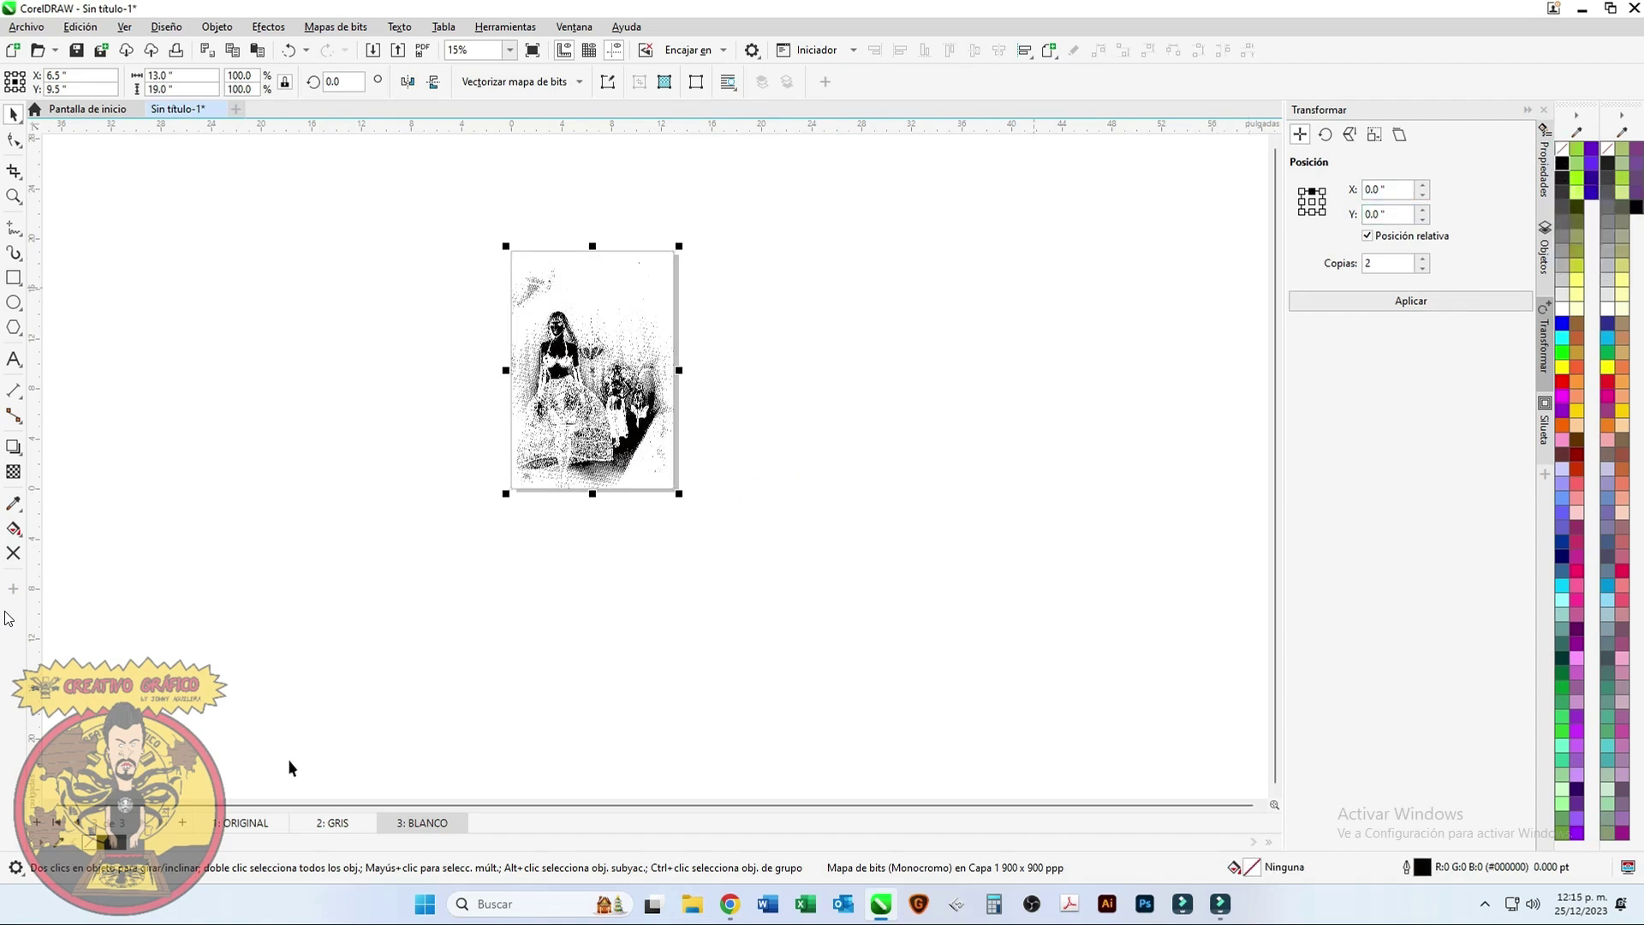
Step: Paste a copy of the BLANCO bitmap over the T-shirt on the ORIGINAL page and color it white
left_click(244, 822)
key("ctrl+v")
left_click(1561, 308)
Step: Move the SEHNSUCHT text down to the lower edge of the artwork, across the main figure's feet
left_click_drag(243, 414, 690, 498)
left_click(14, 196)
left_click(600, 475)
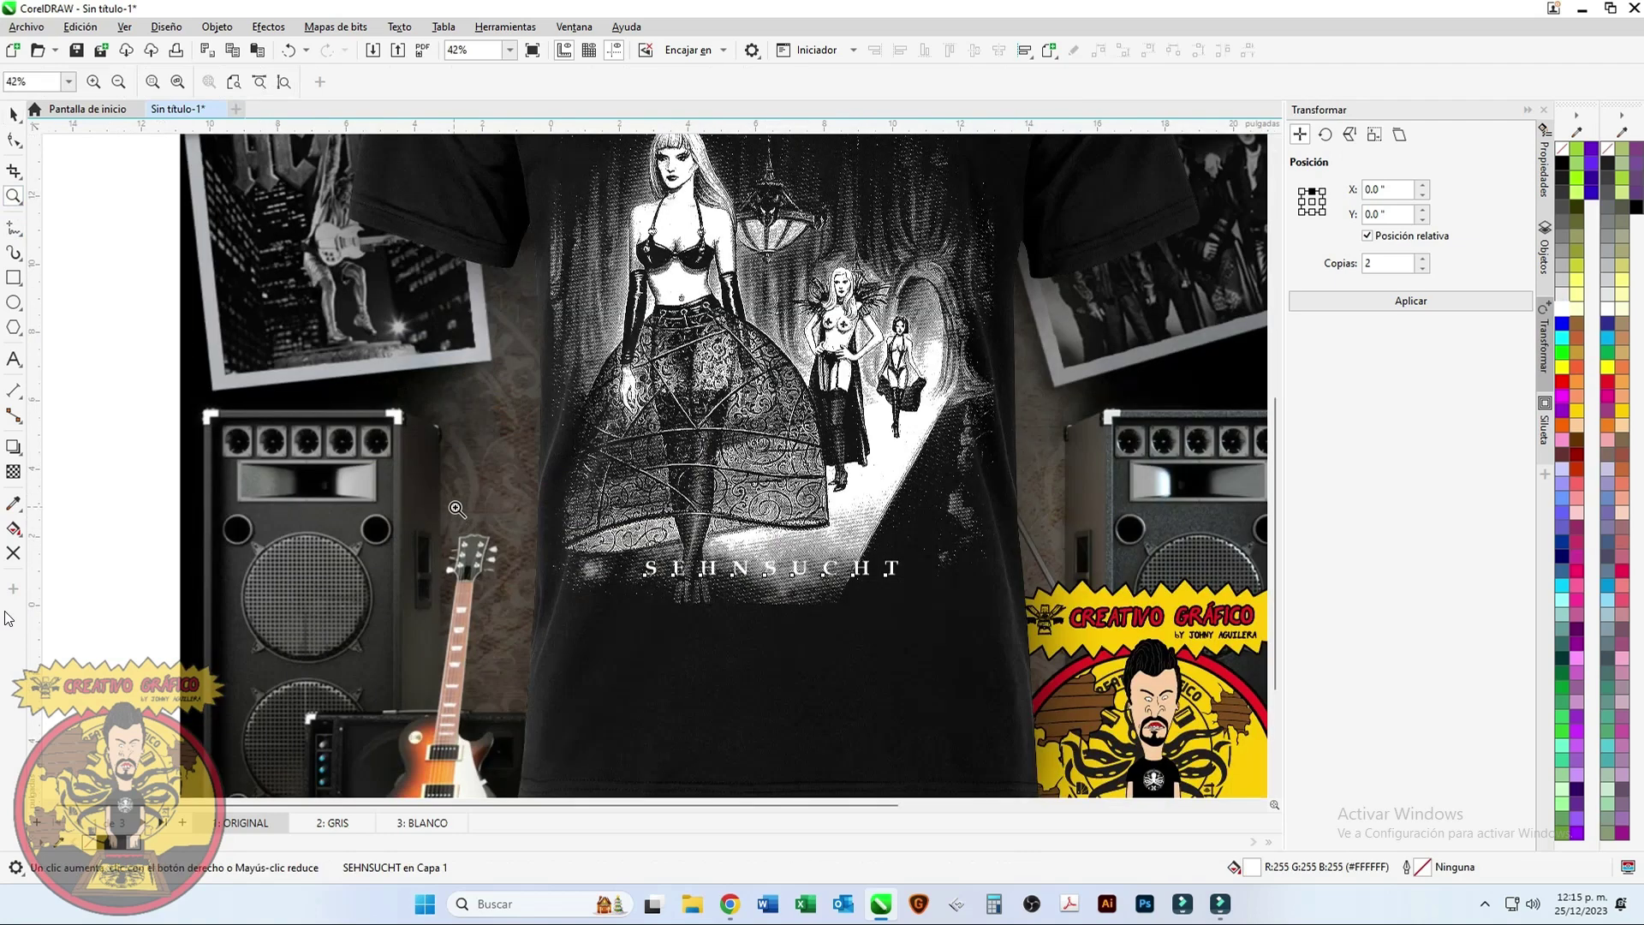
left_click(796, 476)
key("space")
left_click_drag(668, 462, 676, 501)
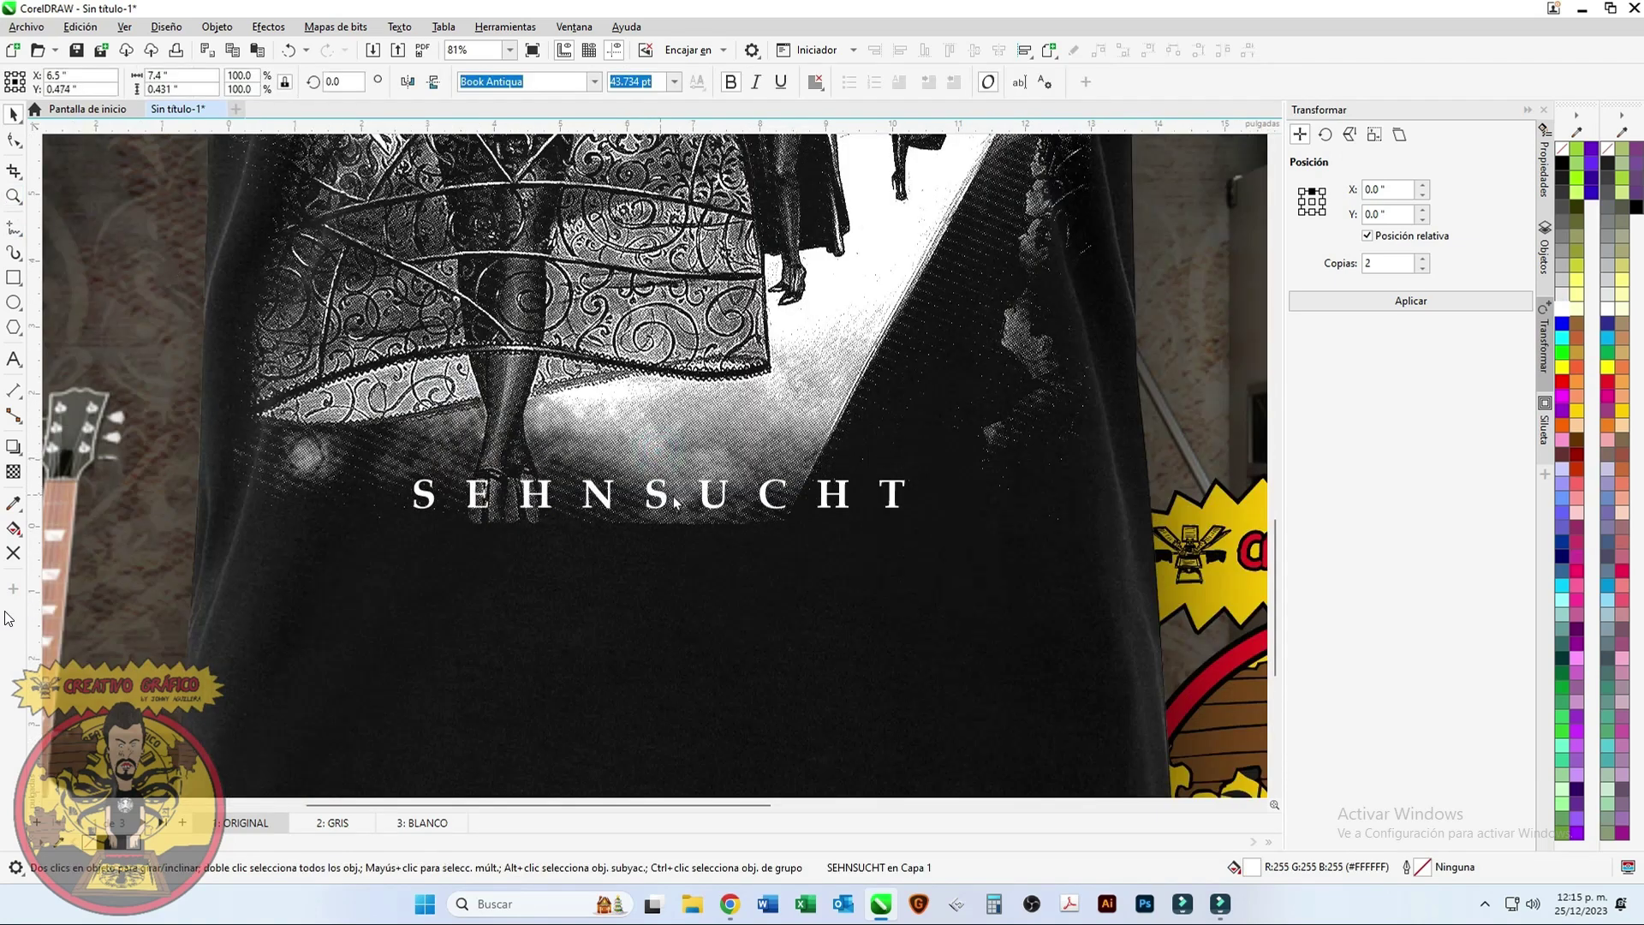
Step: Open the contour settings for the SEHNSUCHT text and set the document units to centimetres
left_click(1545, 423)
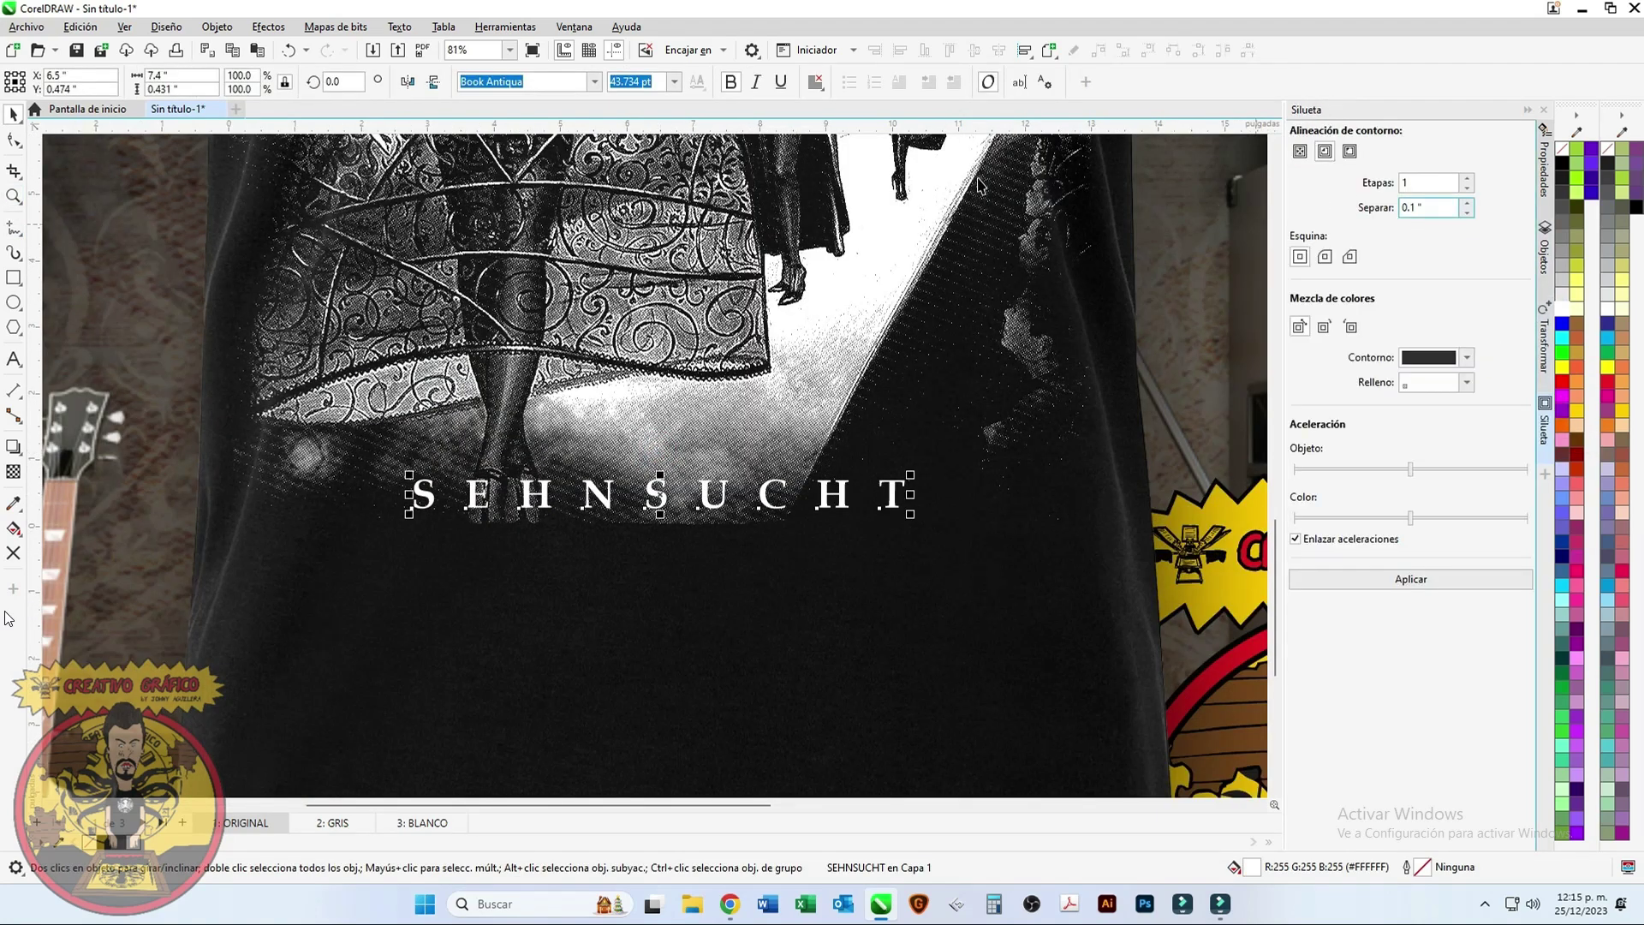
key("Escape")
left_click(543, 81)
left_click(497, 282)
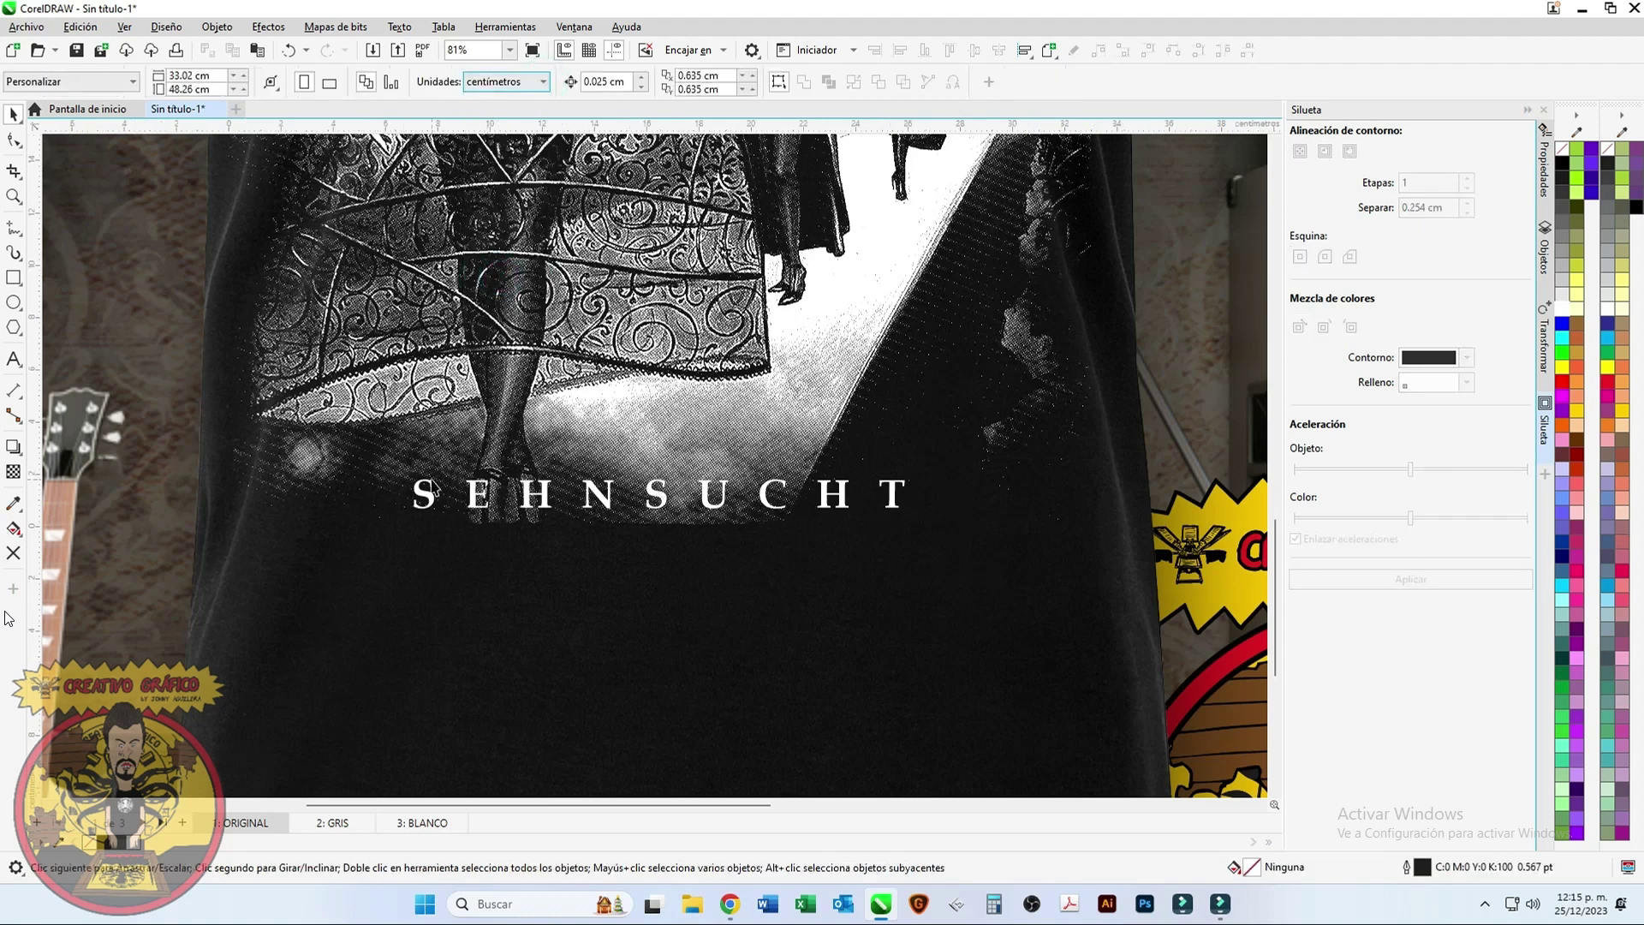
Step: Apply a one-step outside contour of 0.05 cm to the SEHNSUCHT text
left_click(476, 494)
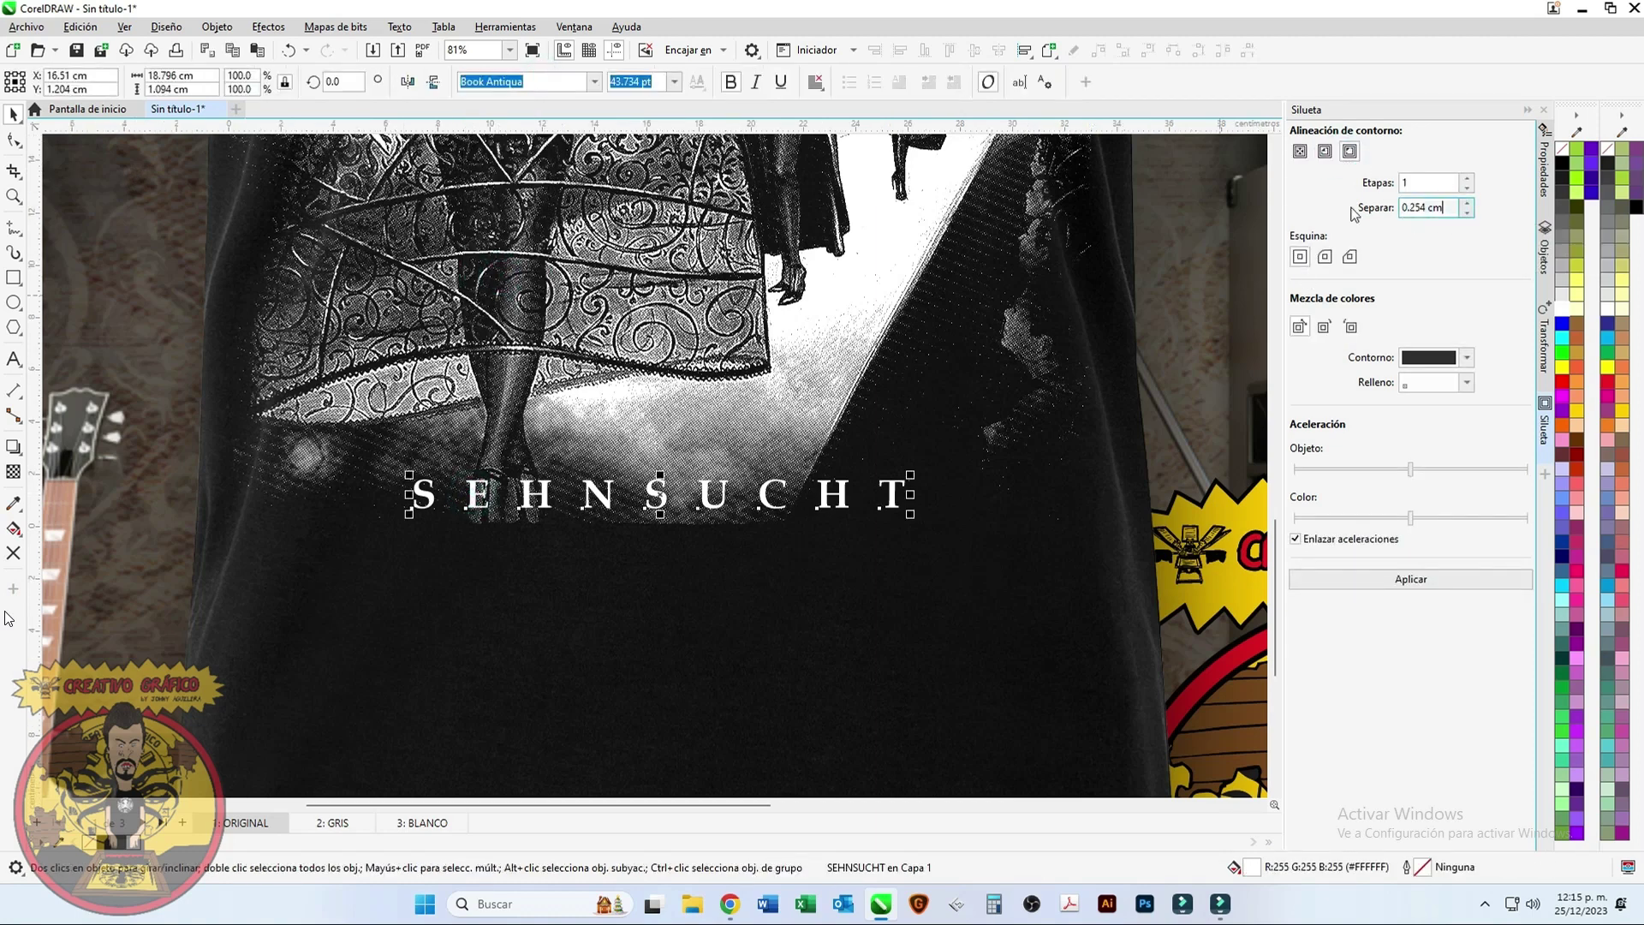
type(".05")
key("Return")
Step: Separate the 0.05 cm contour from the SEHNSUCHT text and fill it black
left_click(214, 29)
left_click(275, 429)
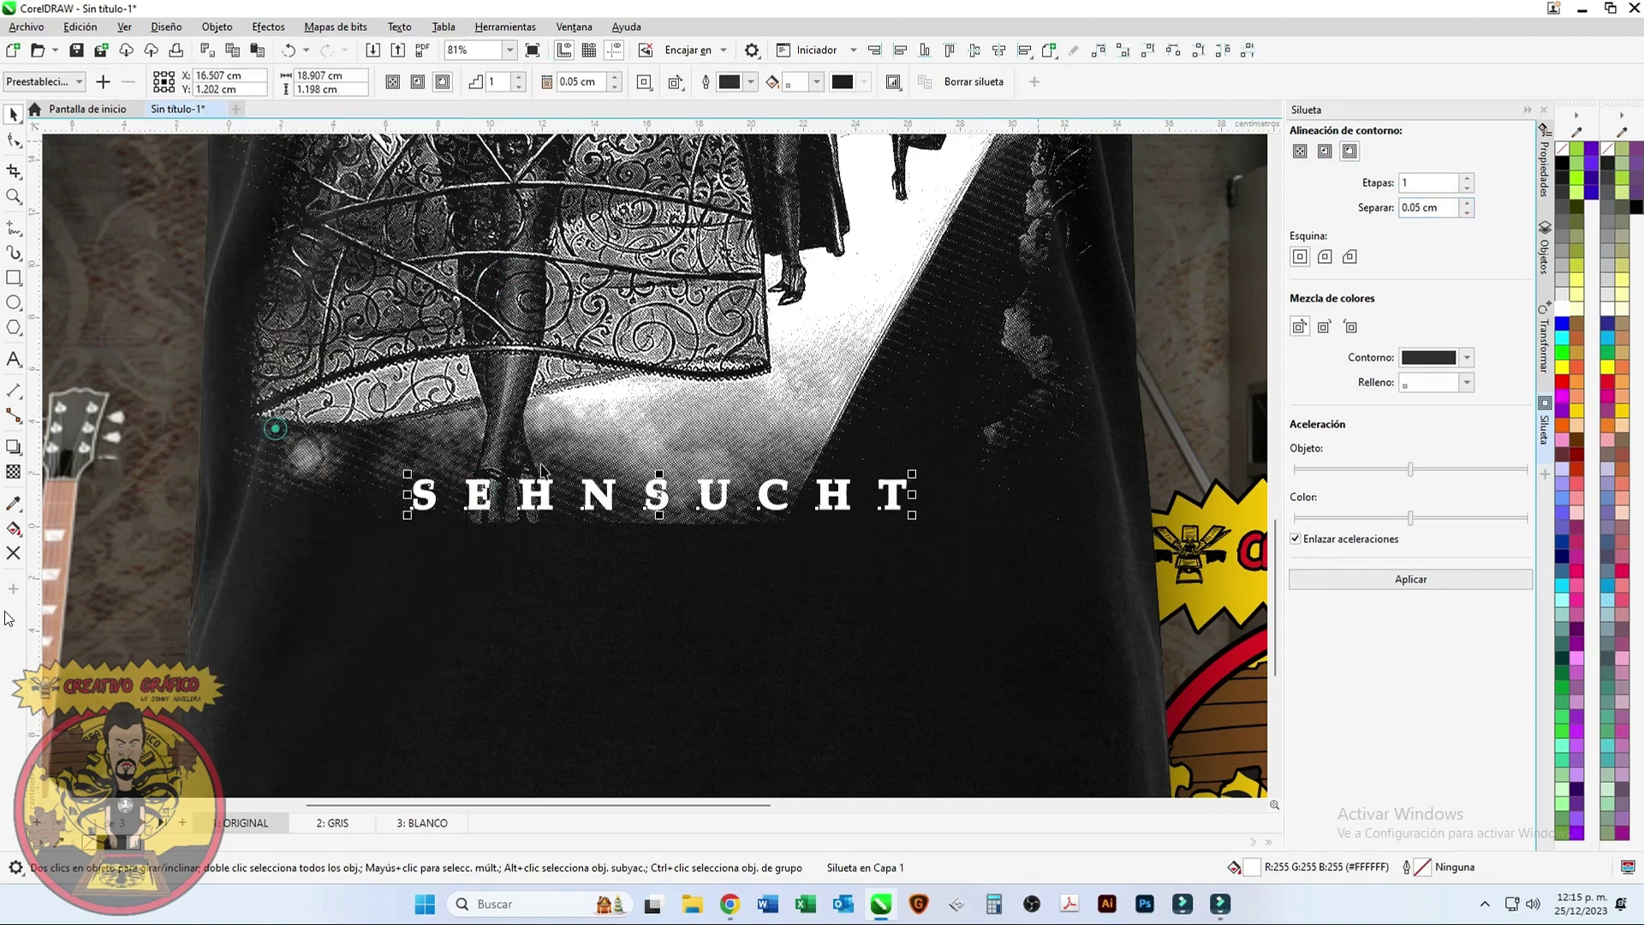
left_click(960, 493)
key("ctrl+k")
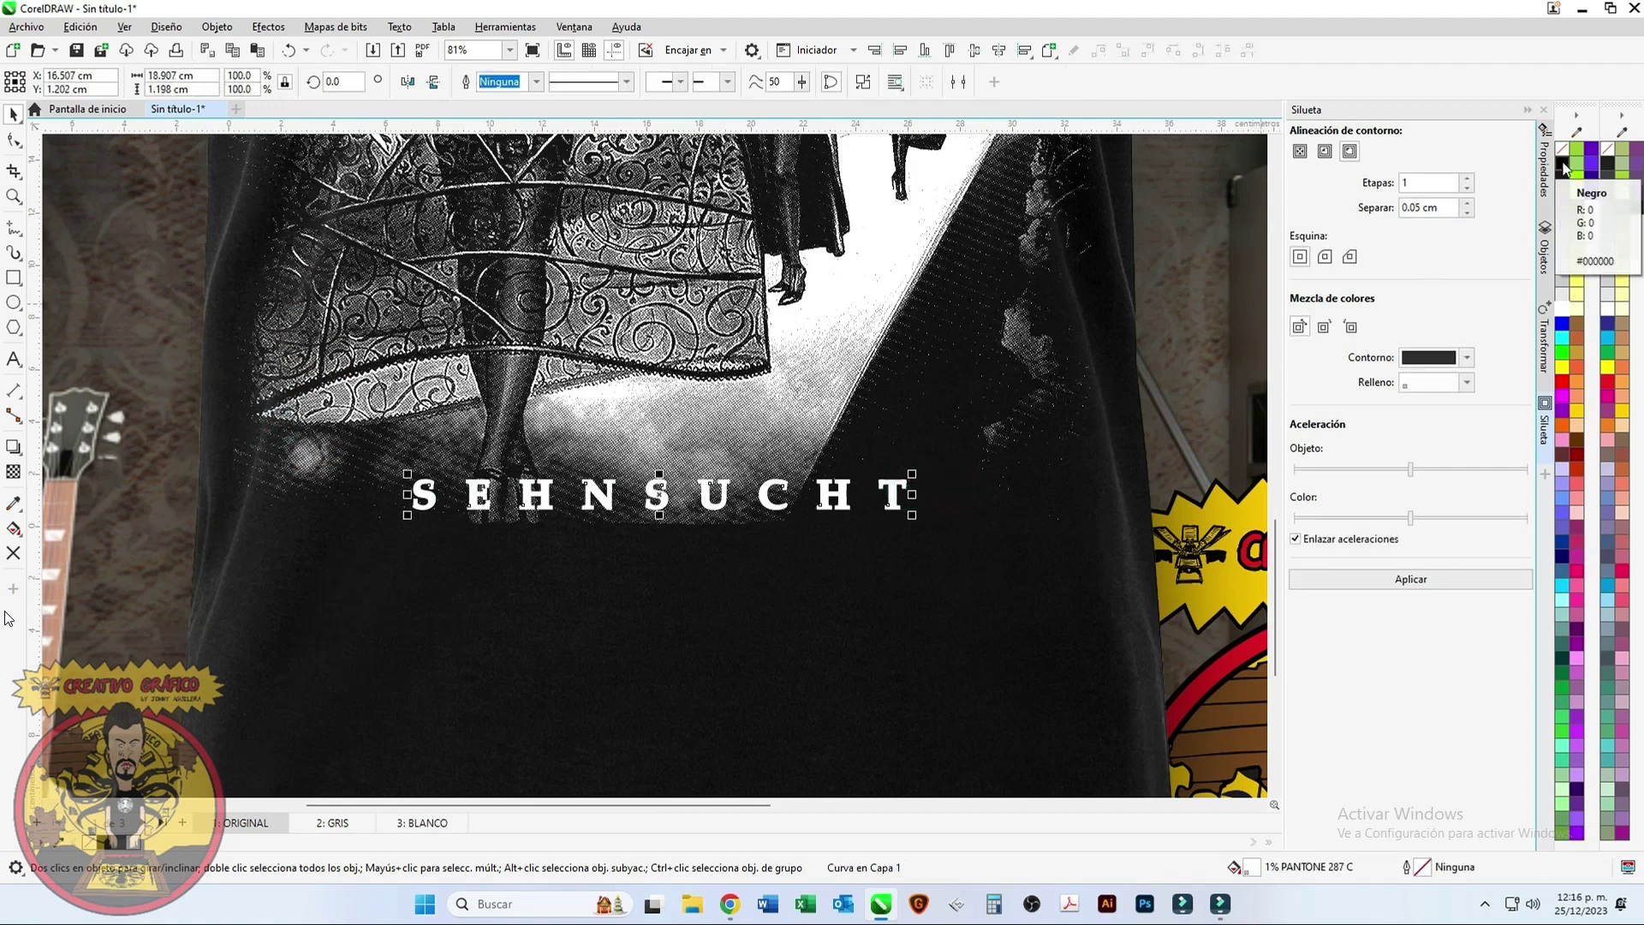
Step: Add a round-cornered outside contour of 0.1 cm to the black outline and break it apart
key("Return")
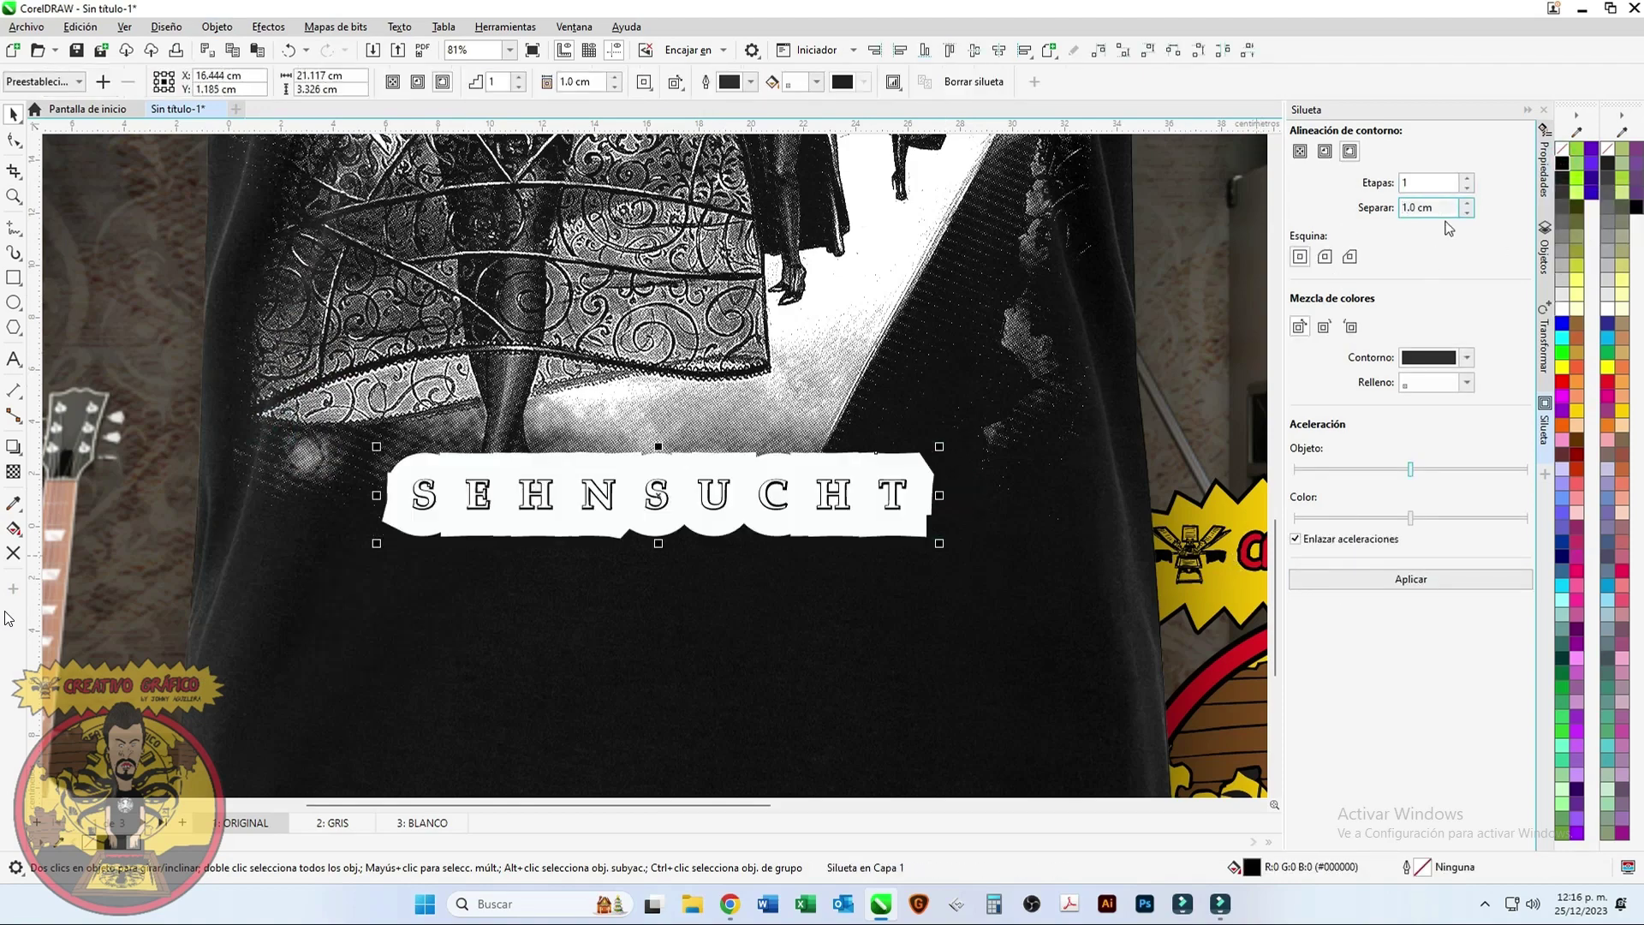
scroll(894, 496, "up", 2)
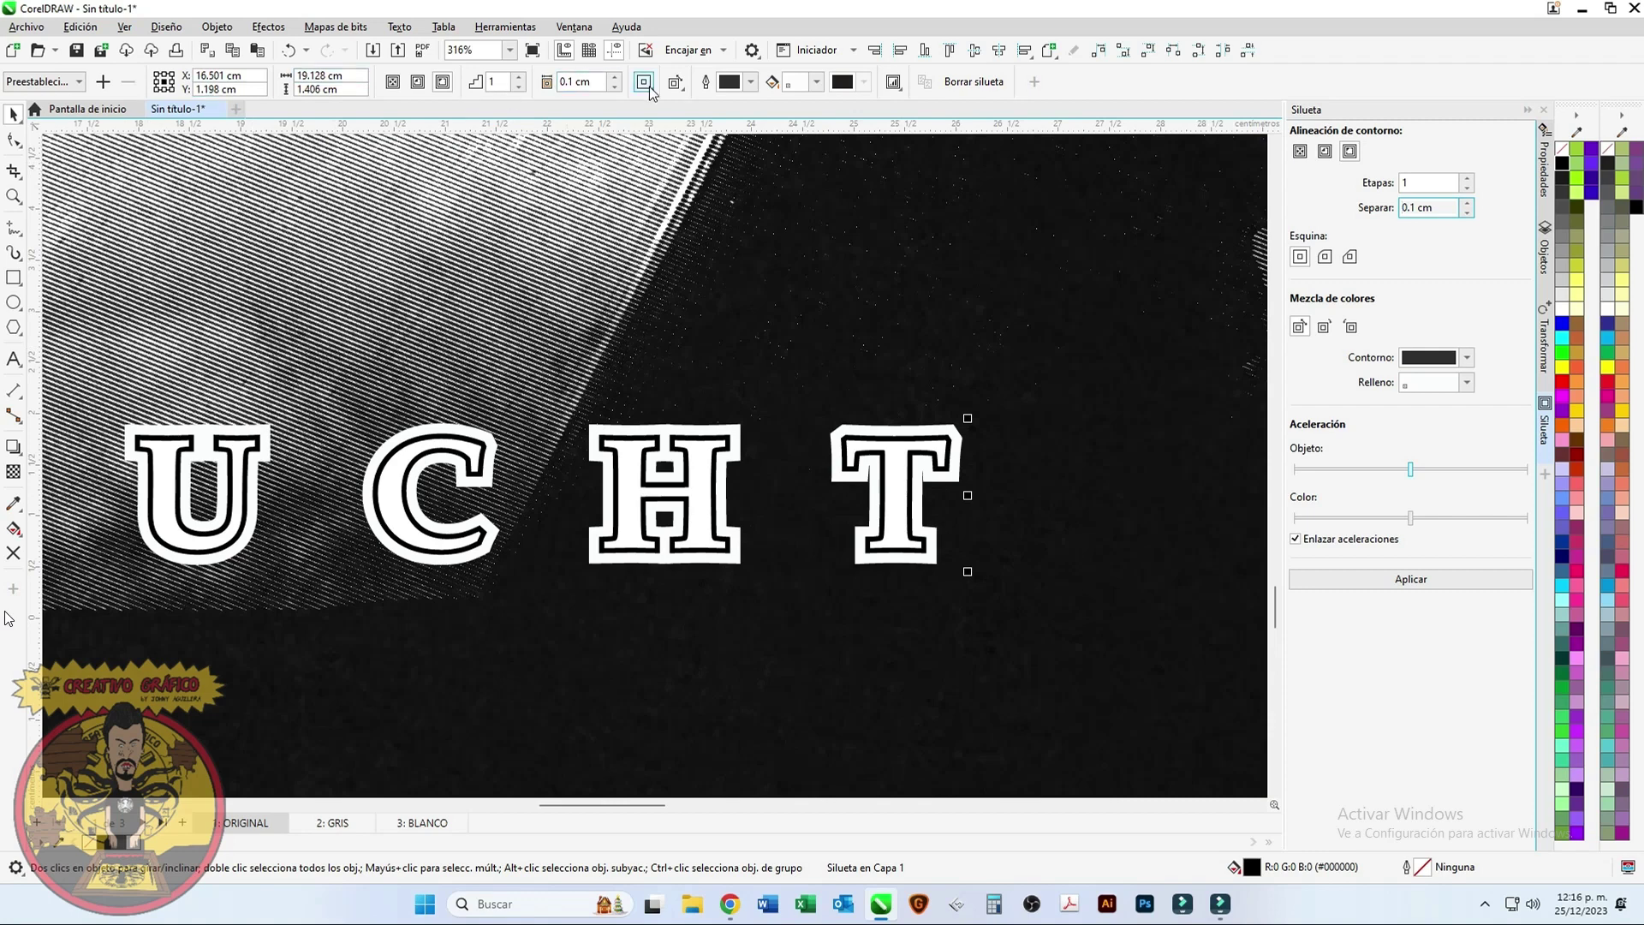
left_click(217, 26)
left_click(274, 425)
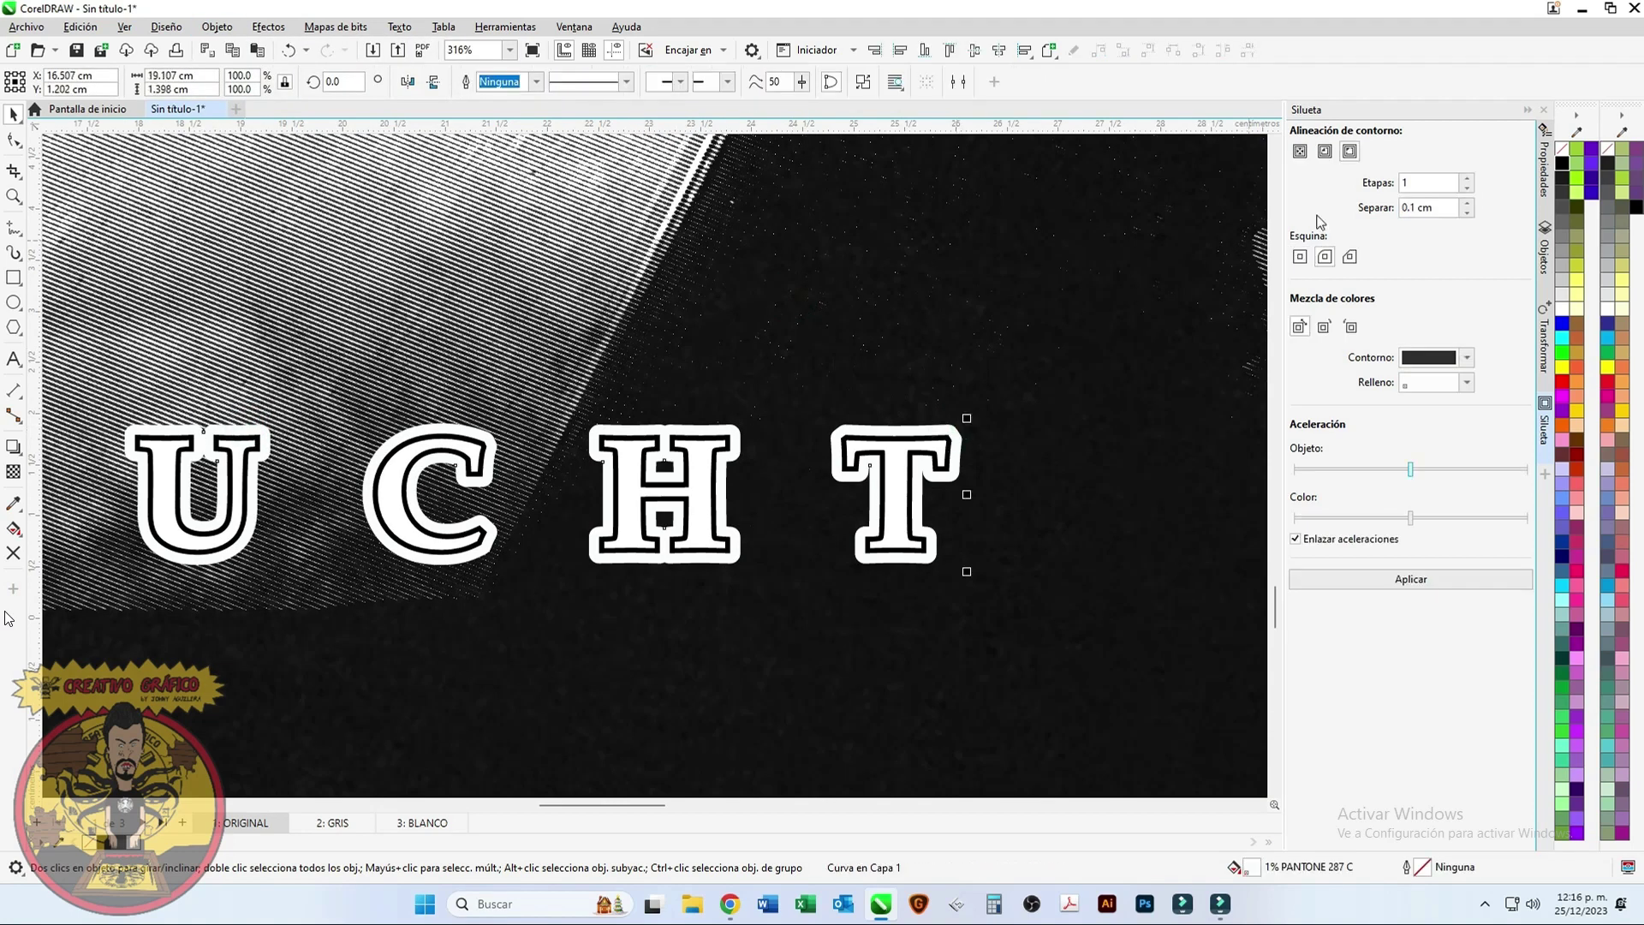
Step: Convert the separated outer contour of the lettering to a 900 dpi CMYK bitmap
left_click(335, 27)
left_click(382, 48)
left_click(848, 547)
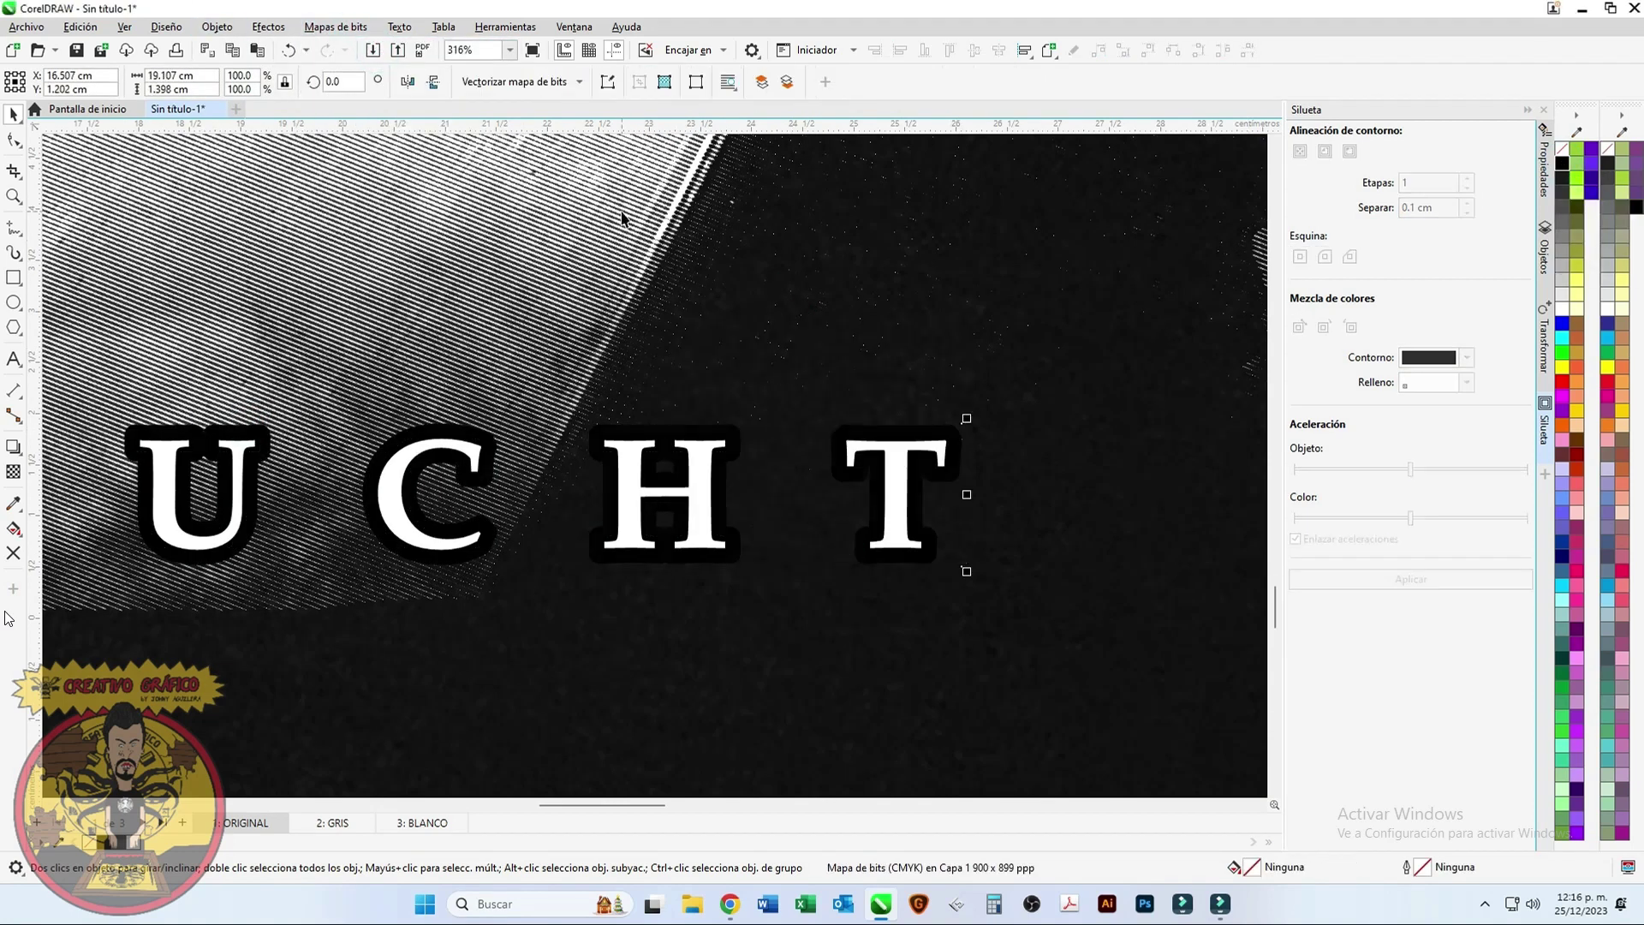
Step: Convert the outer SEHNSUCHT contour bitmap to a 1-bit round halftone at 23 degrees and 55 lines per inch, with black dots and no background
left_click(335, 27)
mouse_move(342, 173)
left_click(591, 176)
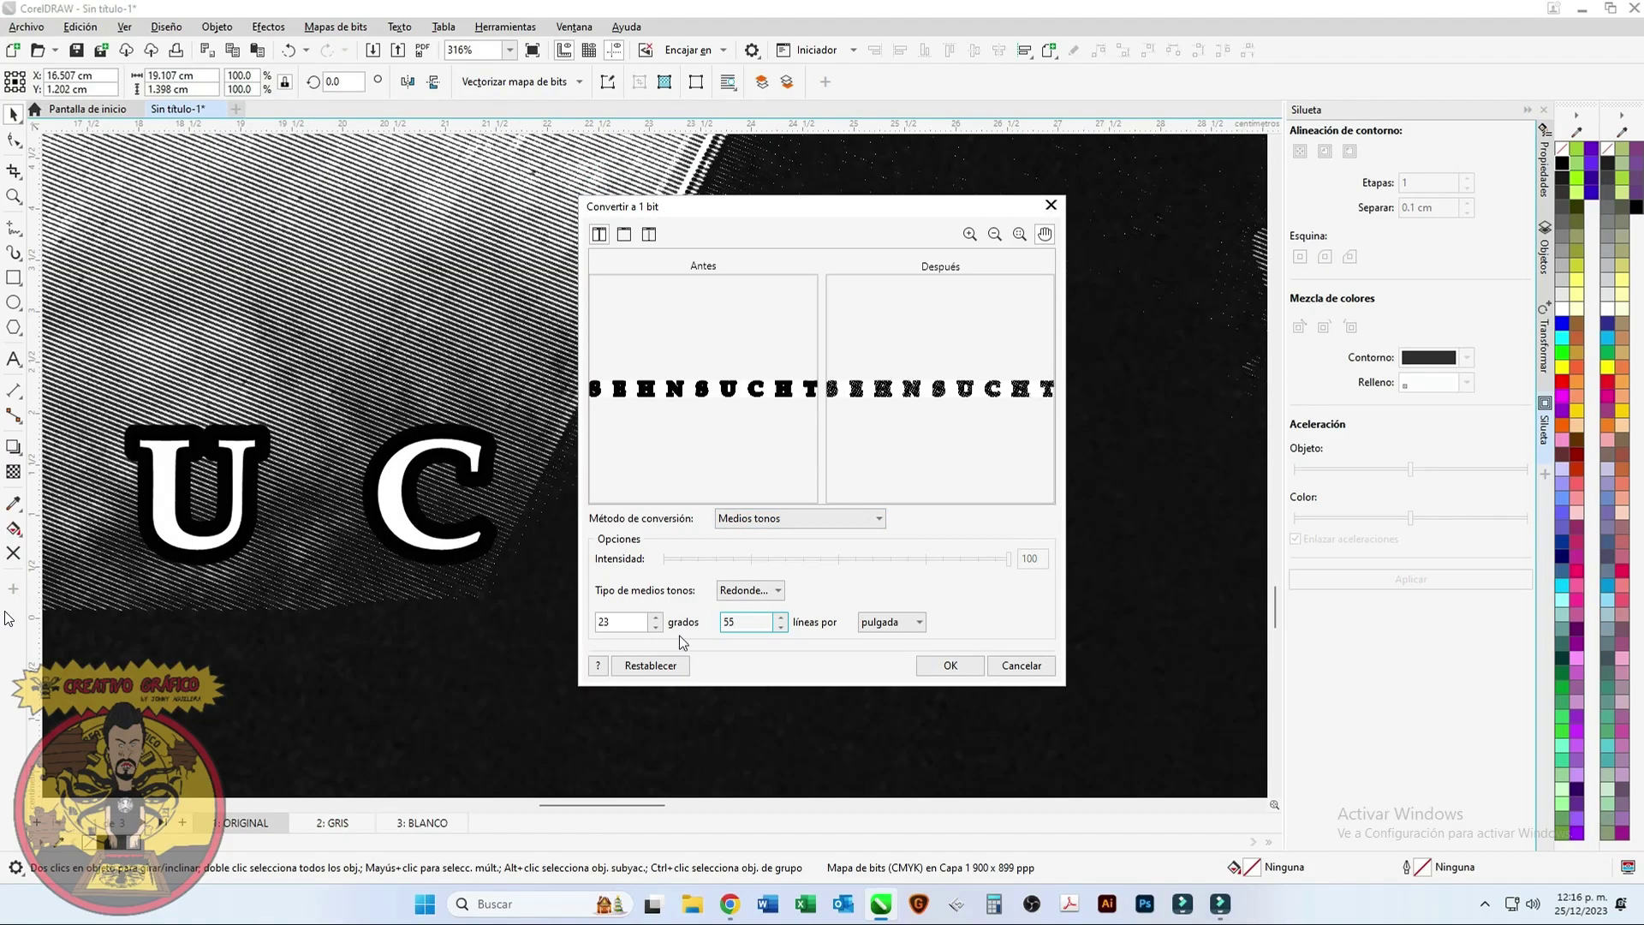
left_click(949, 665)
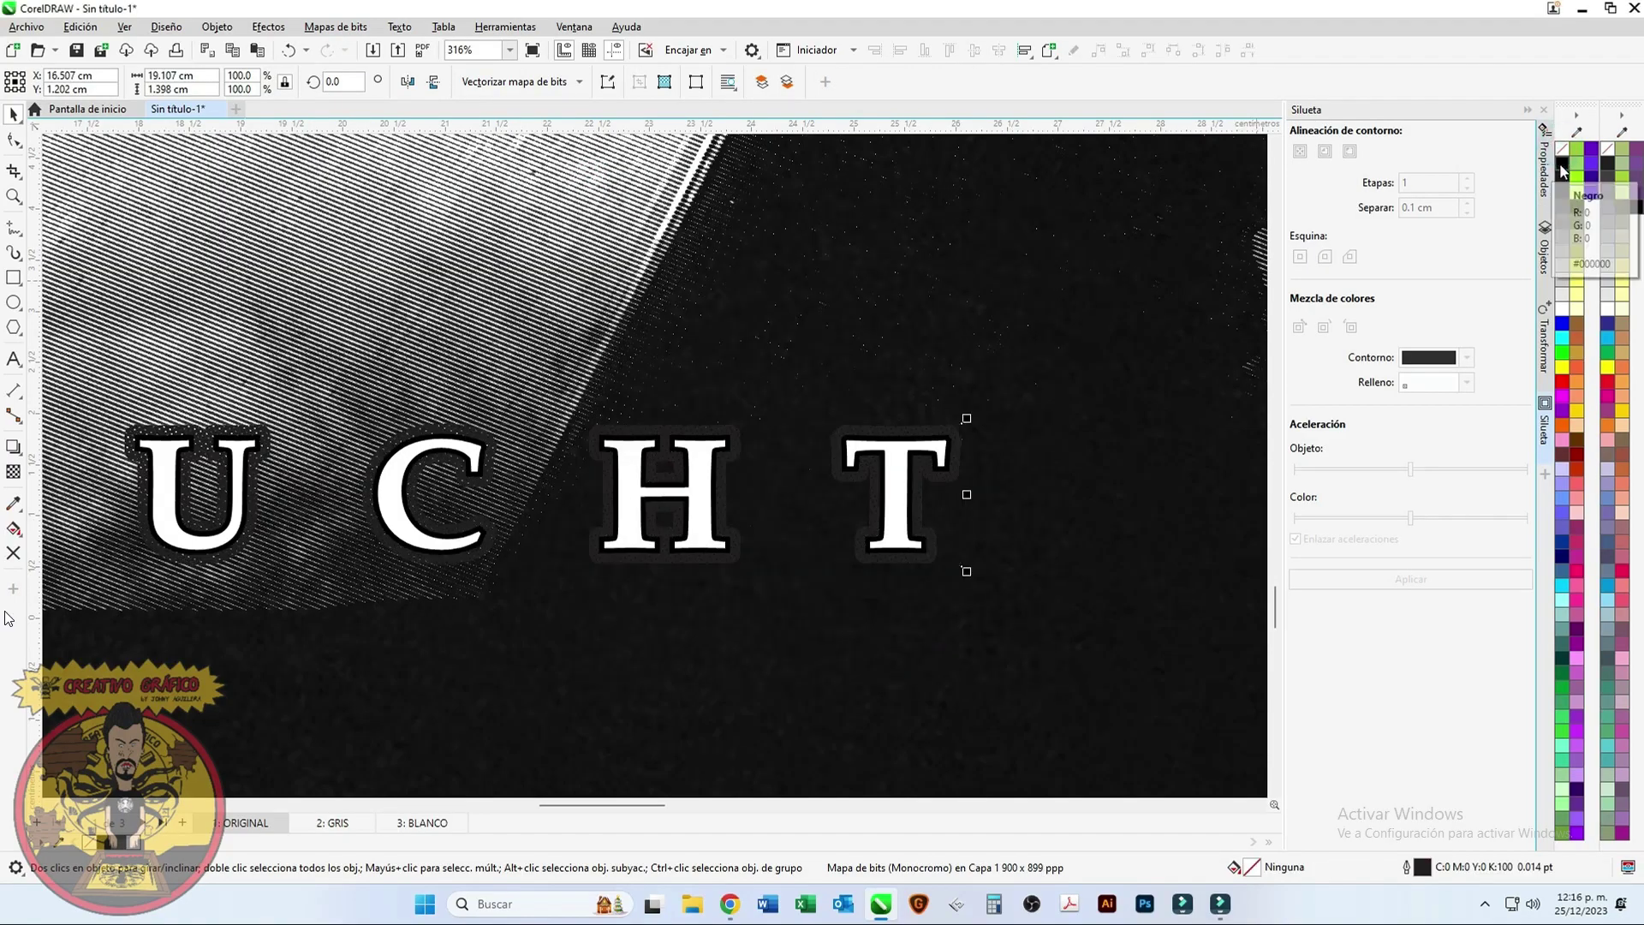
scroll(835, 517, "down", 8)
scroll(802, 471, "up", 9)
scroll(781, 430, "down", 8)
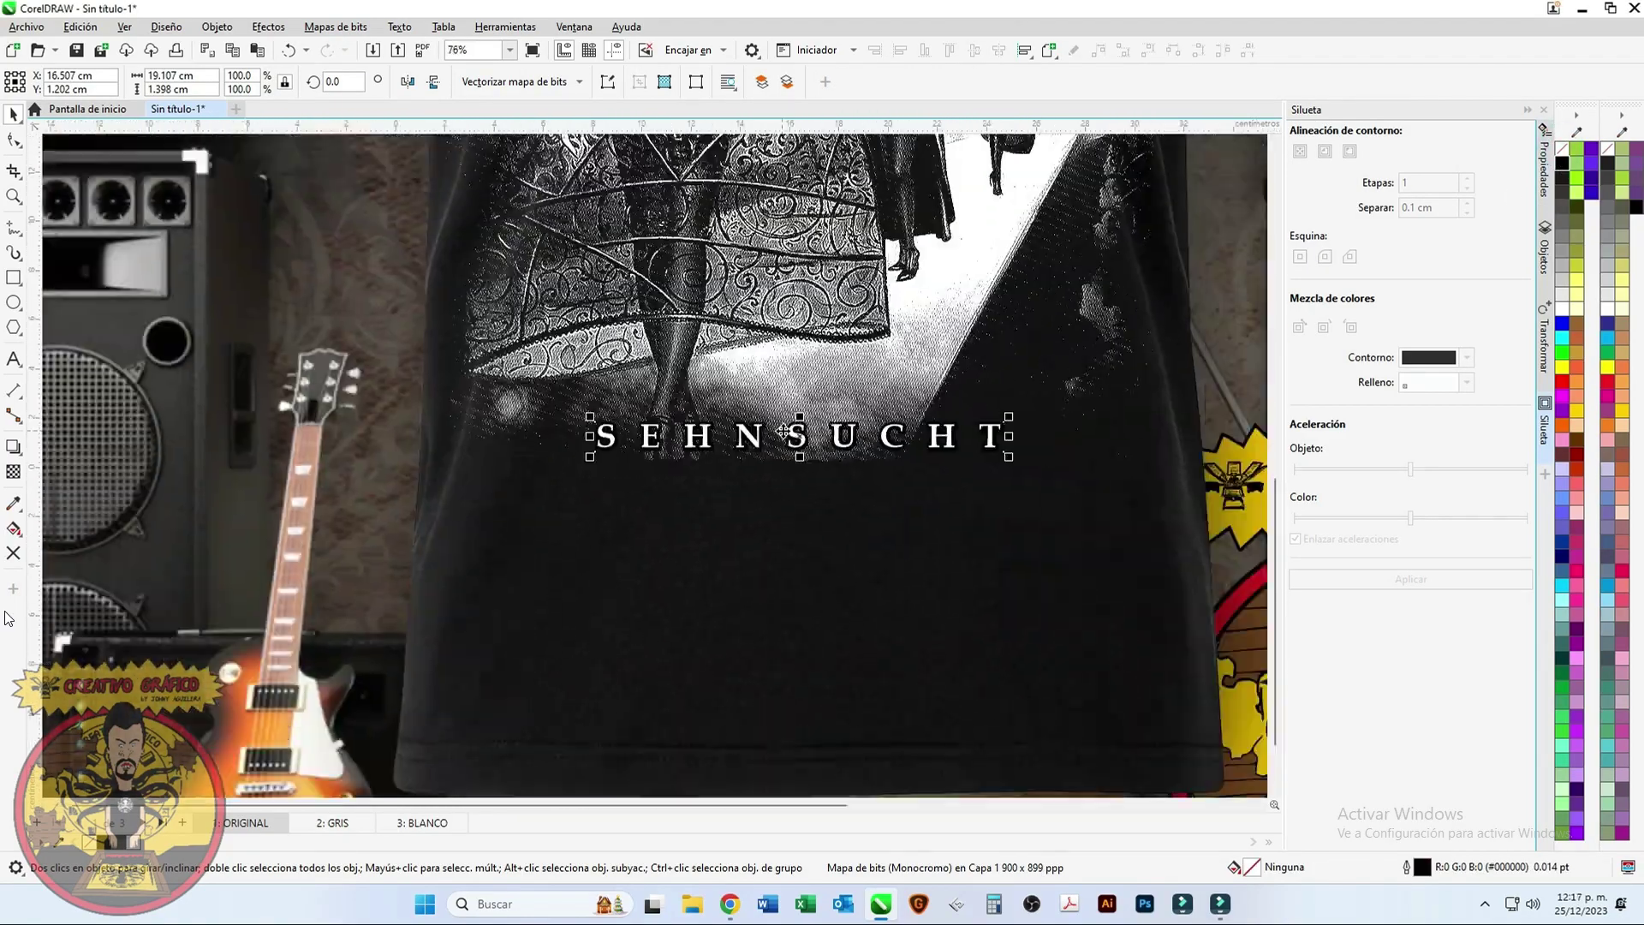
Step: Group the SEHNSUCHT lettering with its outline and halftone halo, and position it at the lower edge of the artwork
left_click_drag(342, 367, 868, 458)
key("ctrl+g")
scroll(869, 465, "up", 2)
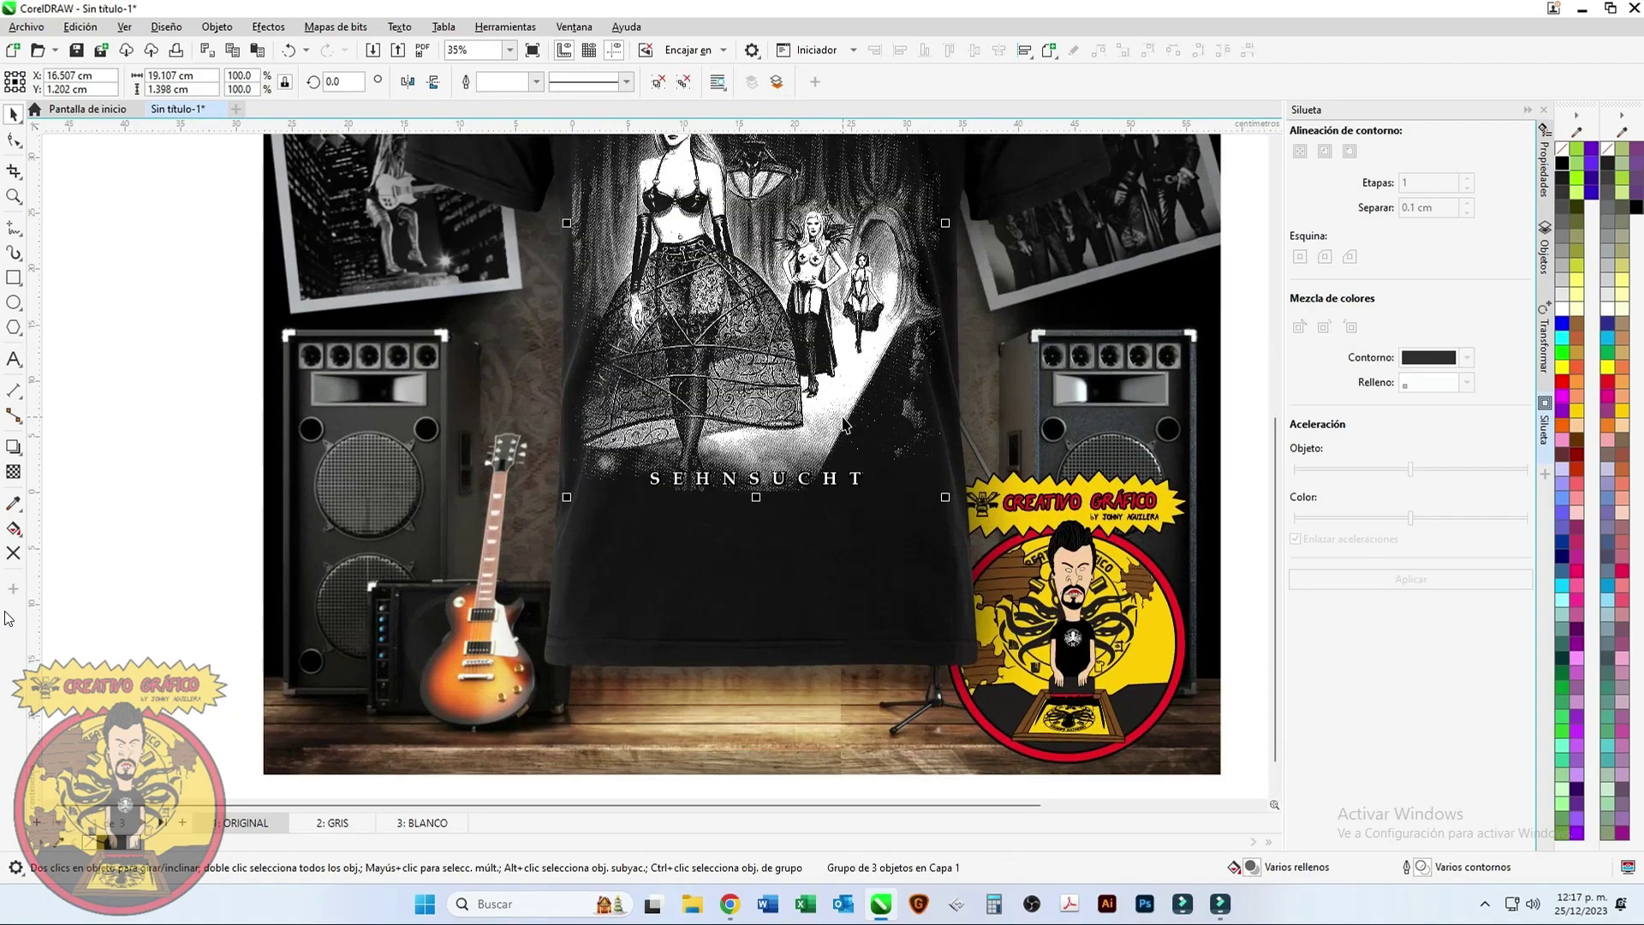
left_click(756, 484)
scroll(738, 453, "up", 4)
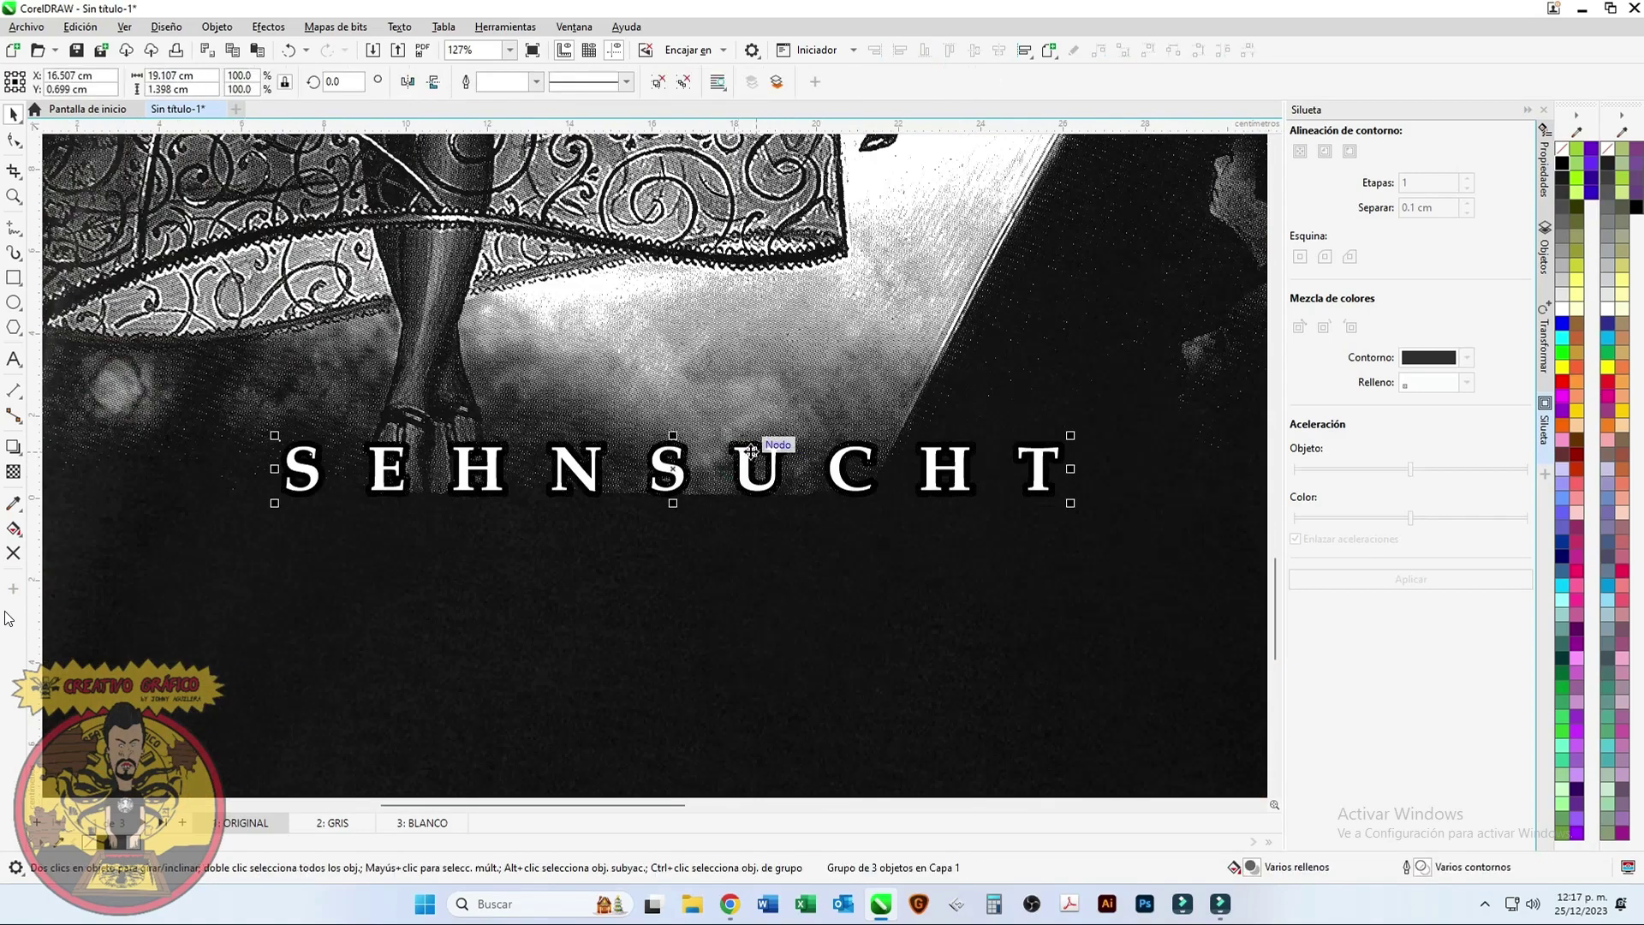
left_click_drag(751, 451, 751, 428)
Step: Move the LACRIMOSA clown logo from beside the mockup onto the shirt's chest, above the woman's head
scroll(681, 539, "down", 7)
scroll(855, 382, "up", 2)
left_click_drag(871, 354, 1016, 482)
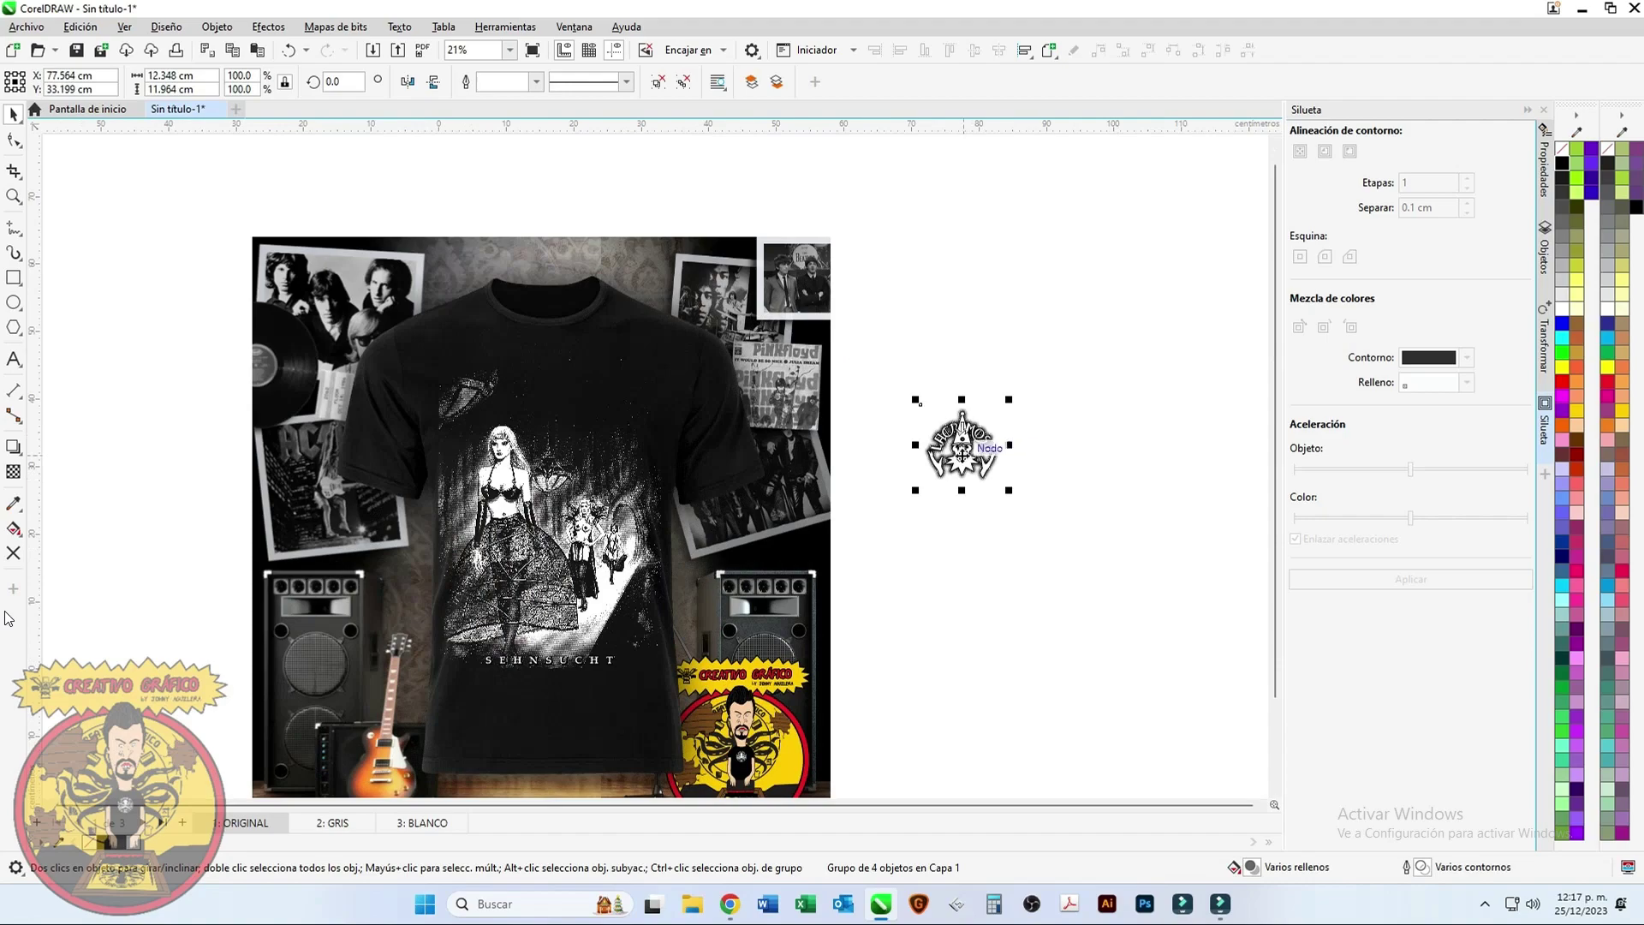
scroll(583, 397, "up", 4)
left_click_drag(601, 411, 521, 388)
scroll(570, 414, "down", 3)
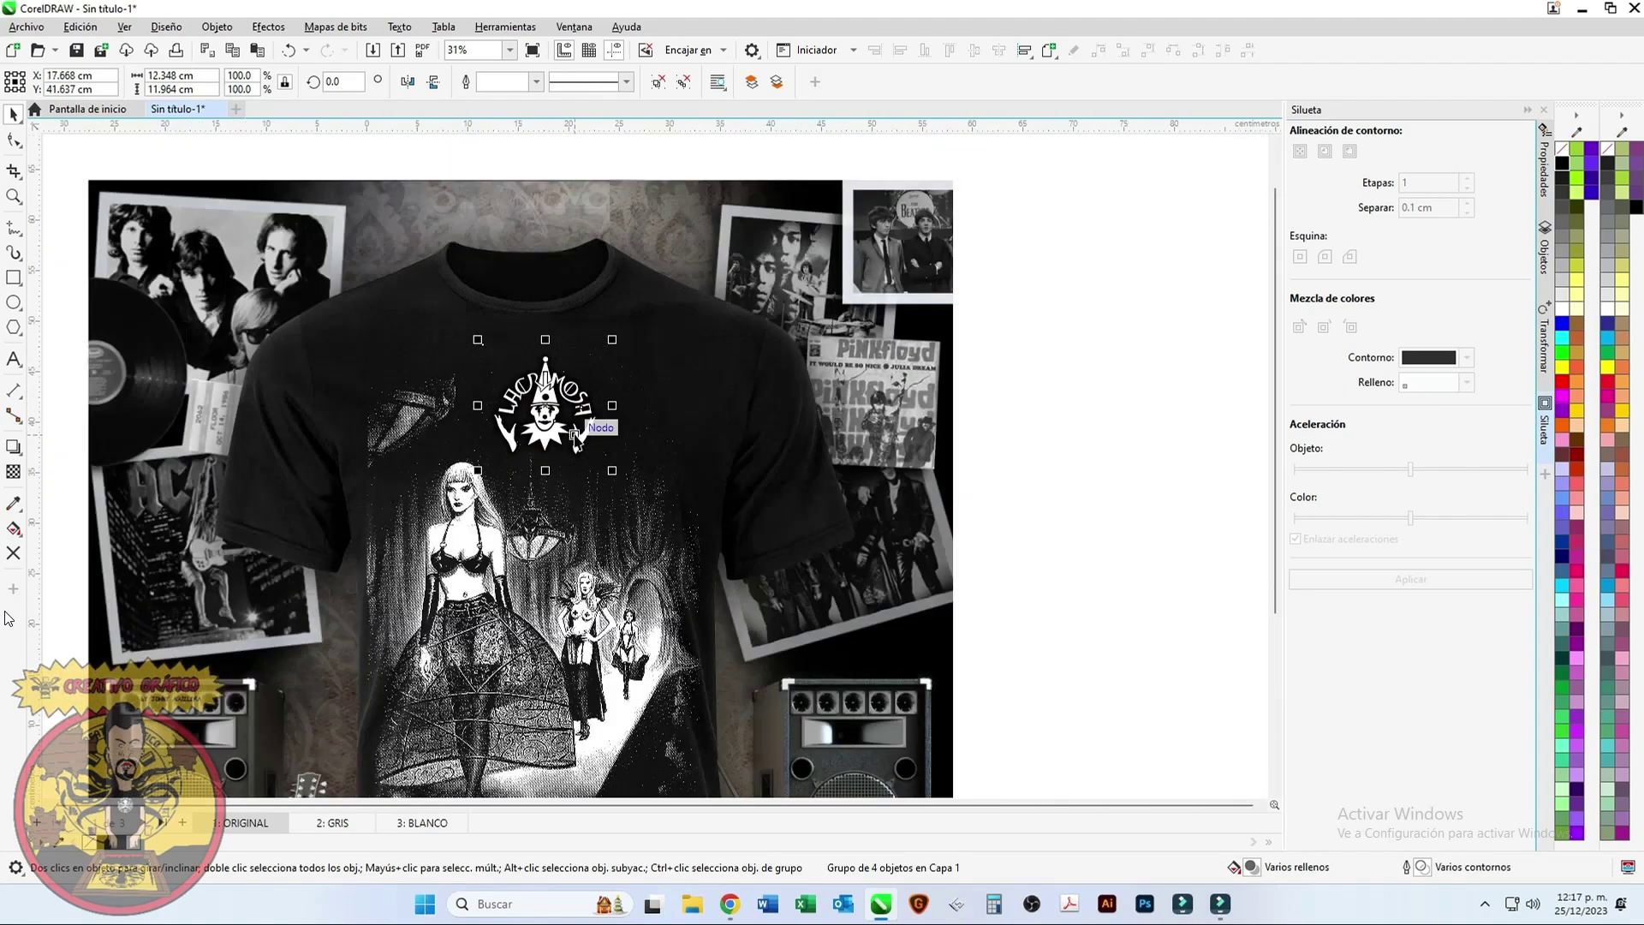
scroll(536, 377, "up", 2)
scroll(539, 377, "down", 2)
left_click(543, 492)
left_click(1033, 358)
scroll(1033, 358, "down", 3)
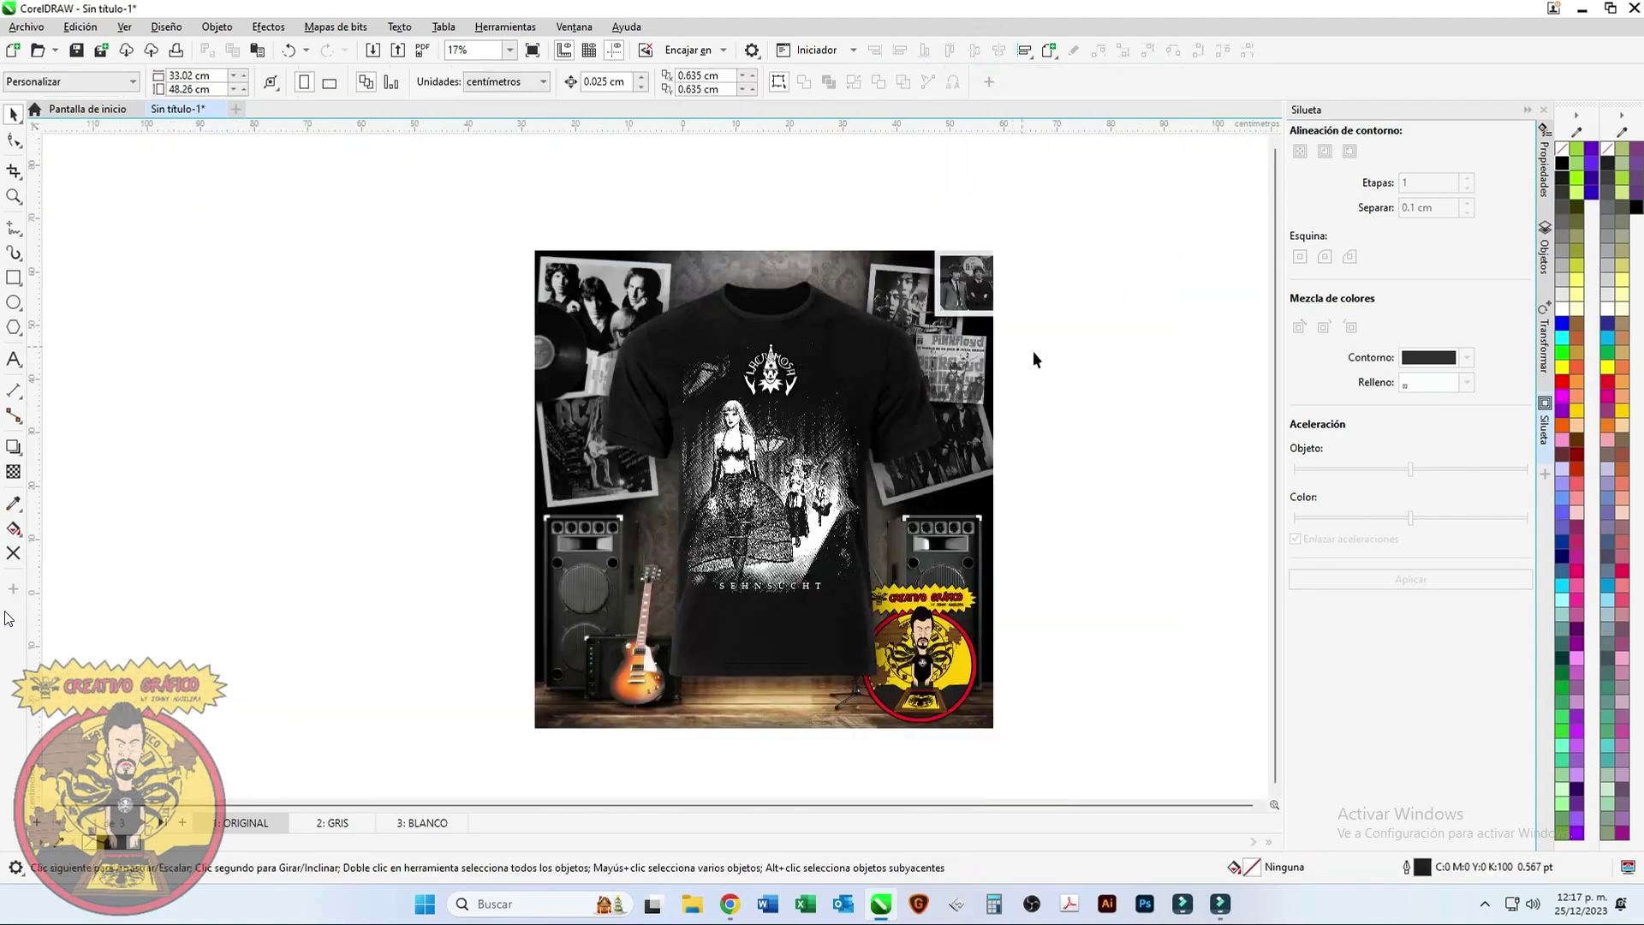
left_click(771, 370)
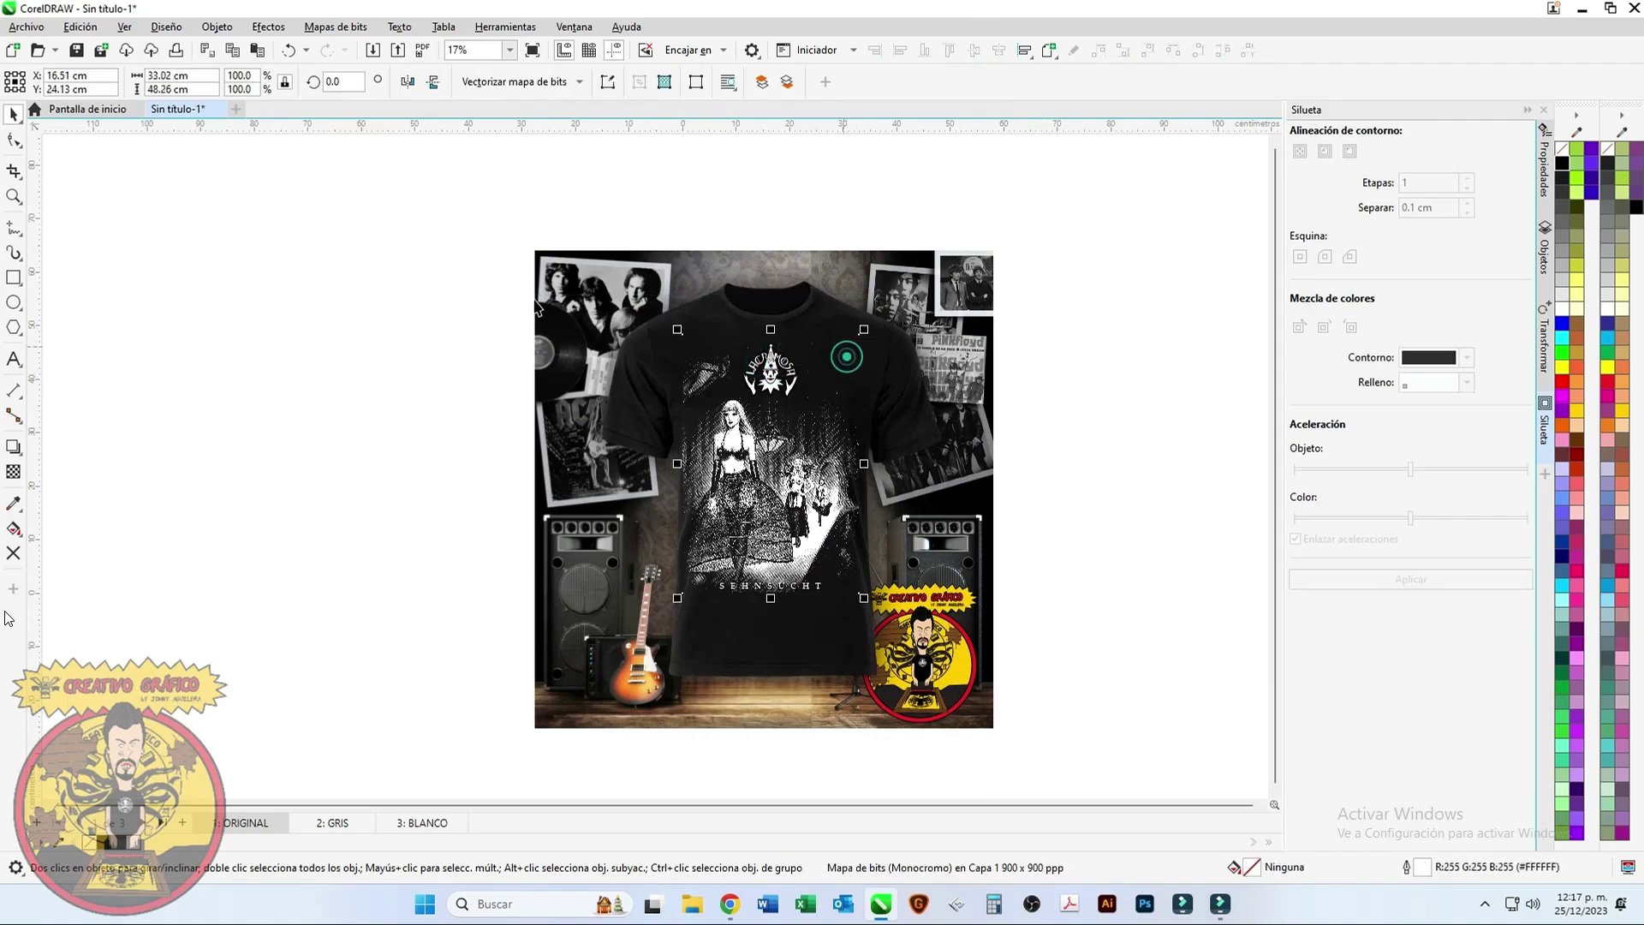
left_click(428, 521)
scroll(779, 599, "up", 7)
left_click(994, 488)
key("Delete")
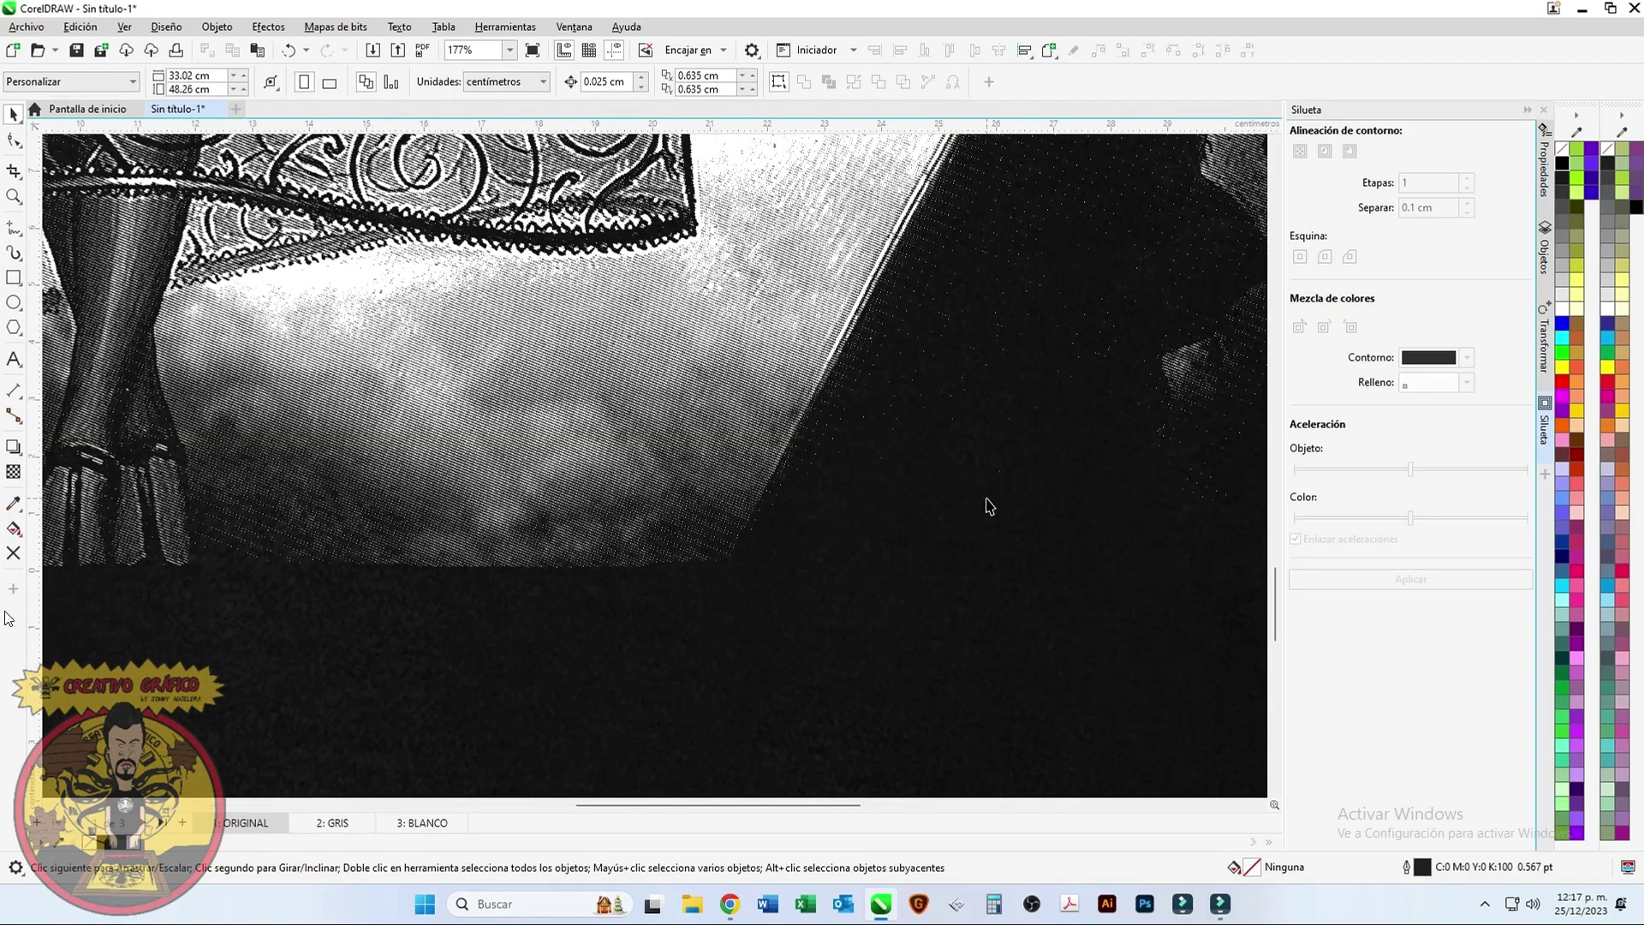
key("ctrl+z")
Step: Ungroup the SEHNSUCHT lettering and delete its halftone halo and black outline, keeping only the white text
key("ctrl+u")
left_click(967, 497)
scroll(965, 500, "up", 1)
key("Delete")
left_click(974, 491)
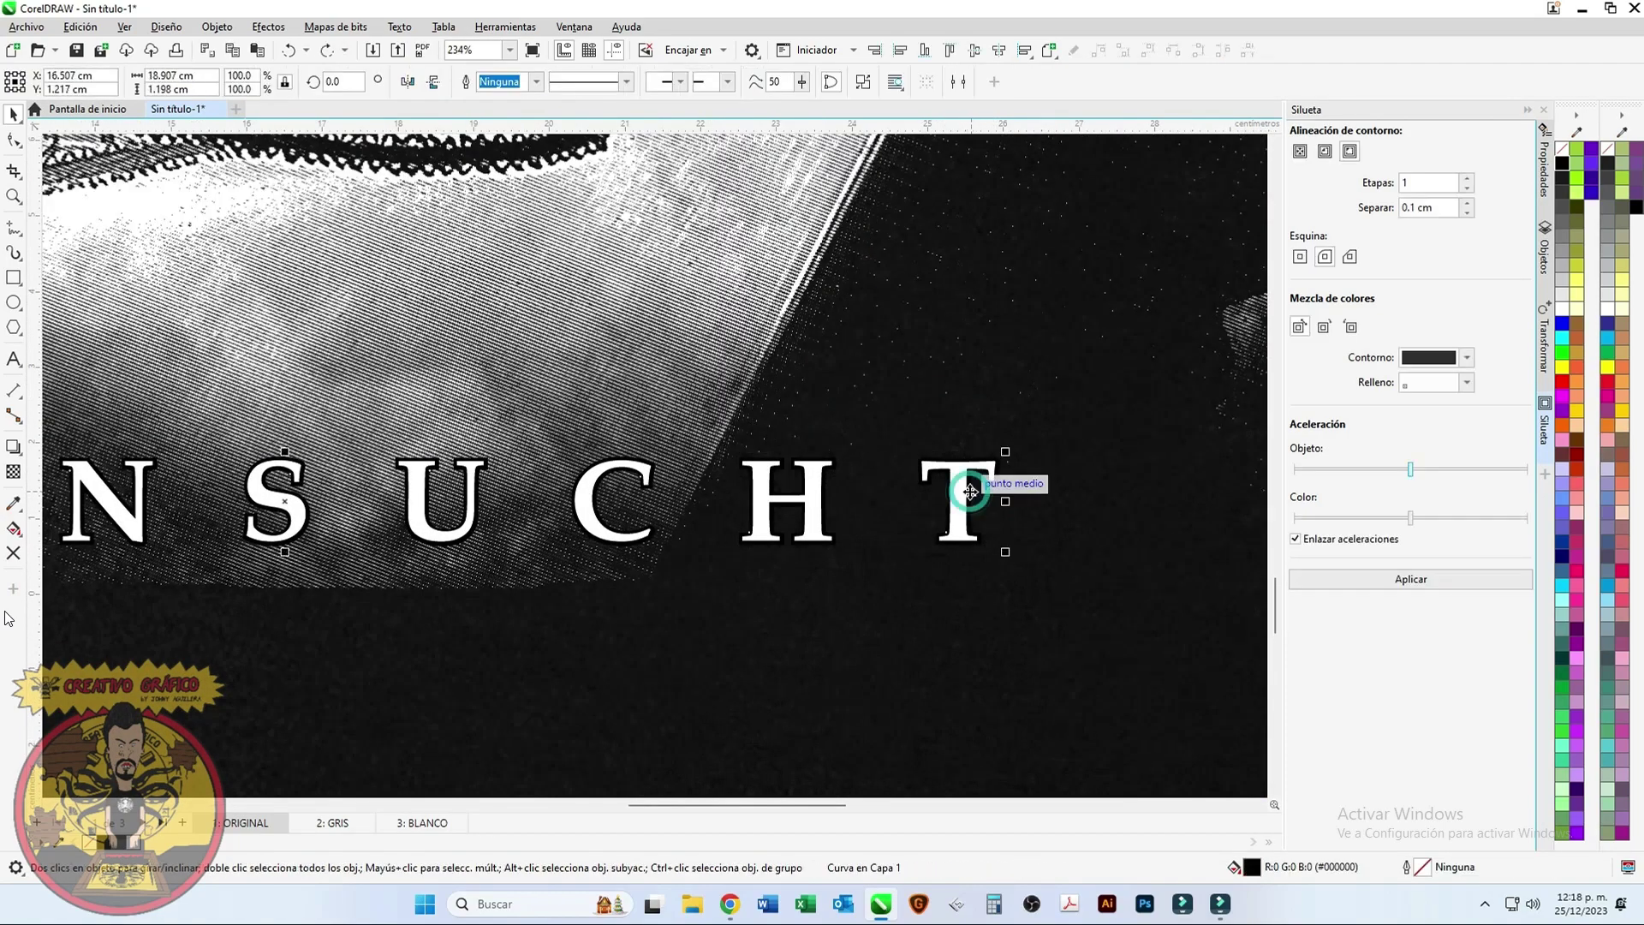
key("Delete")
Step: Replace the SEHNSUCHT text with FASSADE and centre it horizontally on the artwork
scroll(585, 561, "down", 4)
scroll(451, 565, "up", 3)
double_click(293, 539)
left_click_drag(294, 539, 1149, 540)
type("FASSAD")
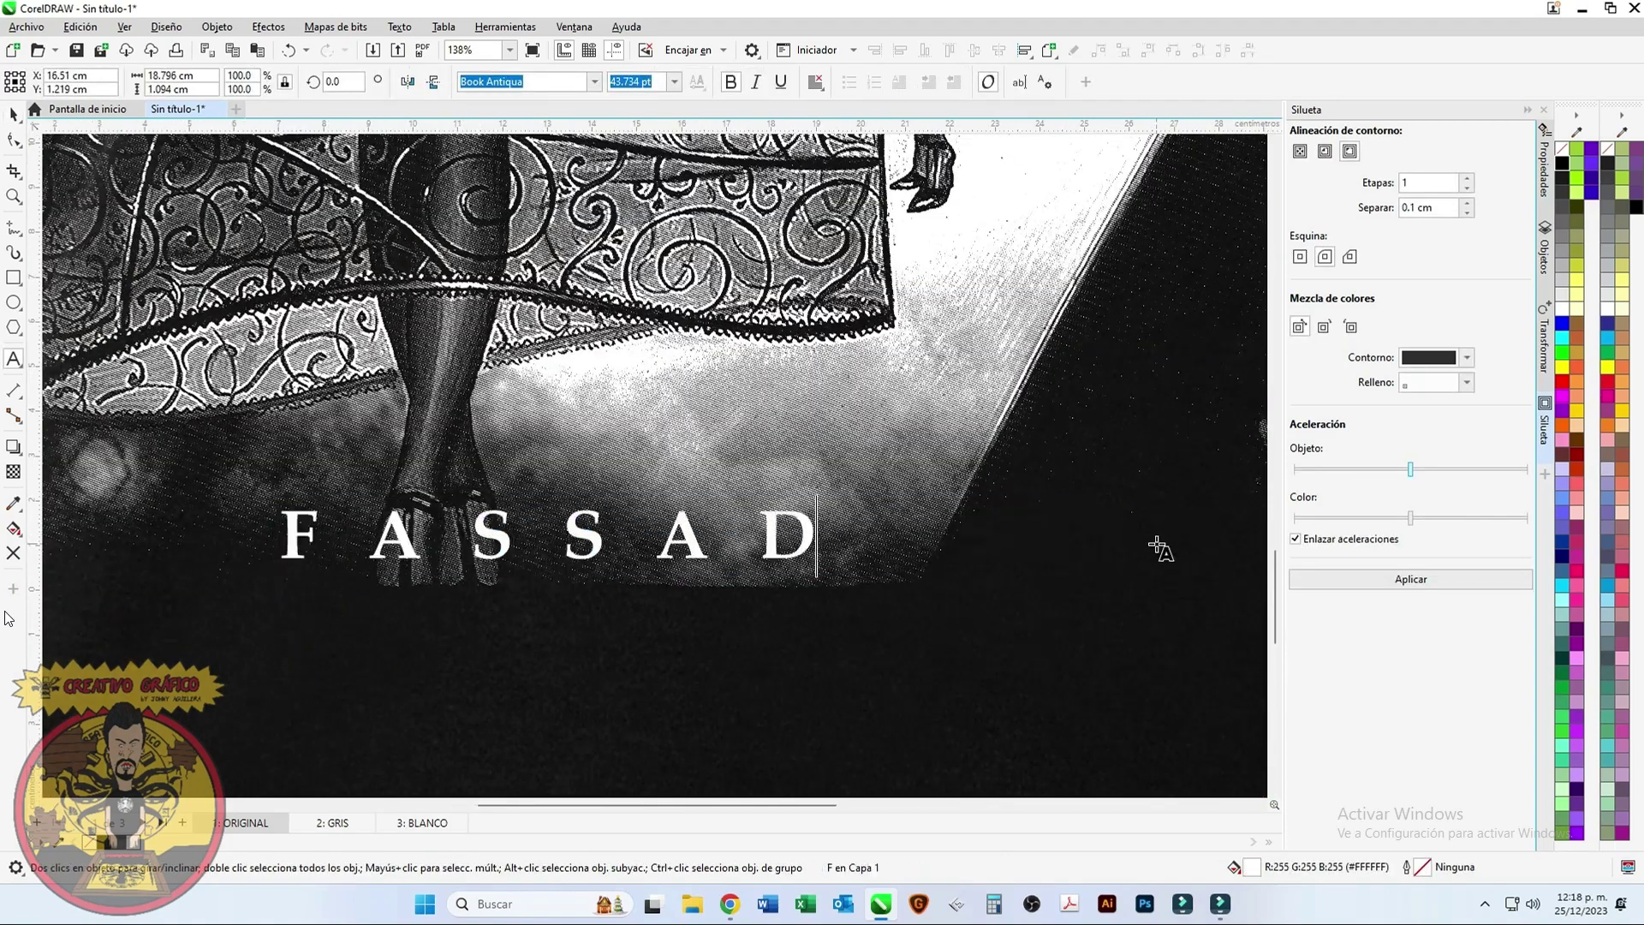
left_click(841, 215, "shift")
left_click(999, 50)
key("Escape")
Step: Add a one-step outside contour of 0.05 cm to the FASSADE text, break it apart and fill it black
left_click(984, 531)
left_click_drag(1448, 207, 1336, 219)
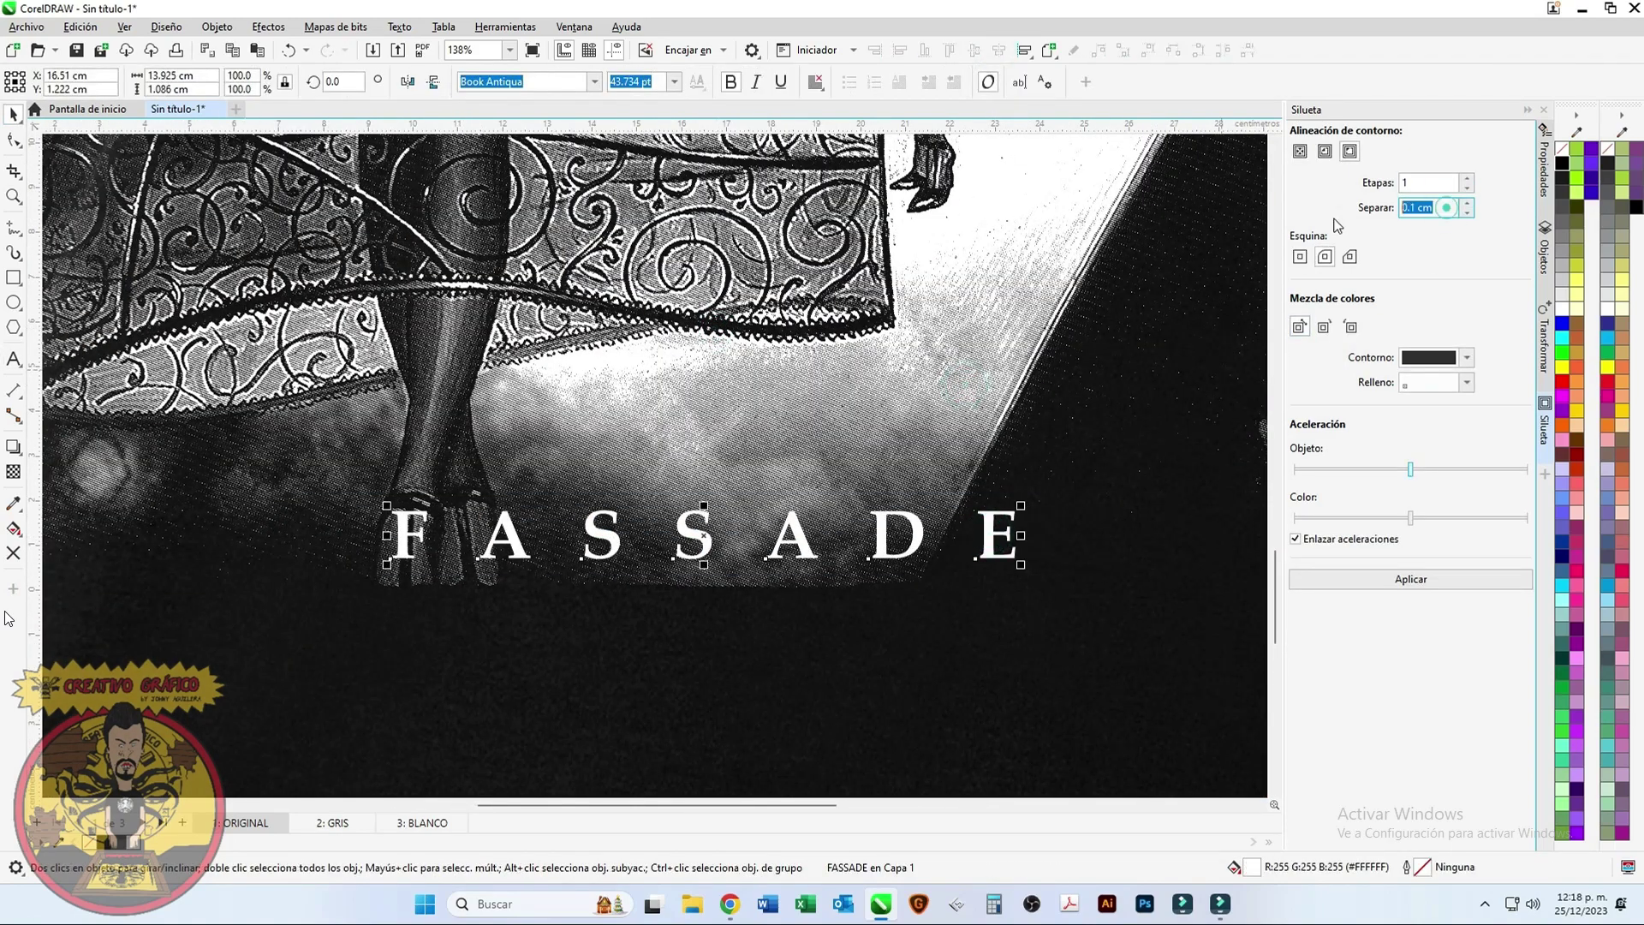
type("0.05")
key("Return")
left_click(217, 27)
left_click(257, 284)
left_click(1203, 535)
scroll(1012, 521, "up", 1)
left_click(1012, 520)
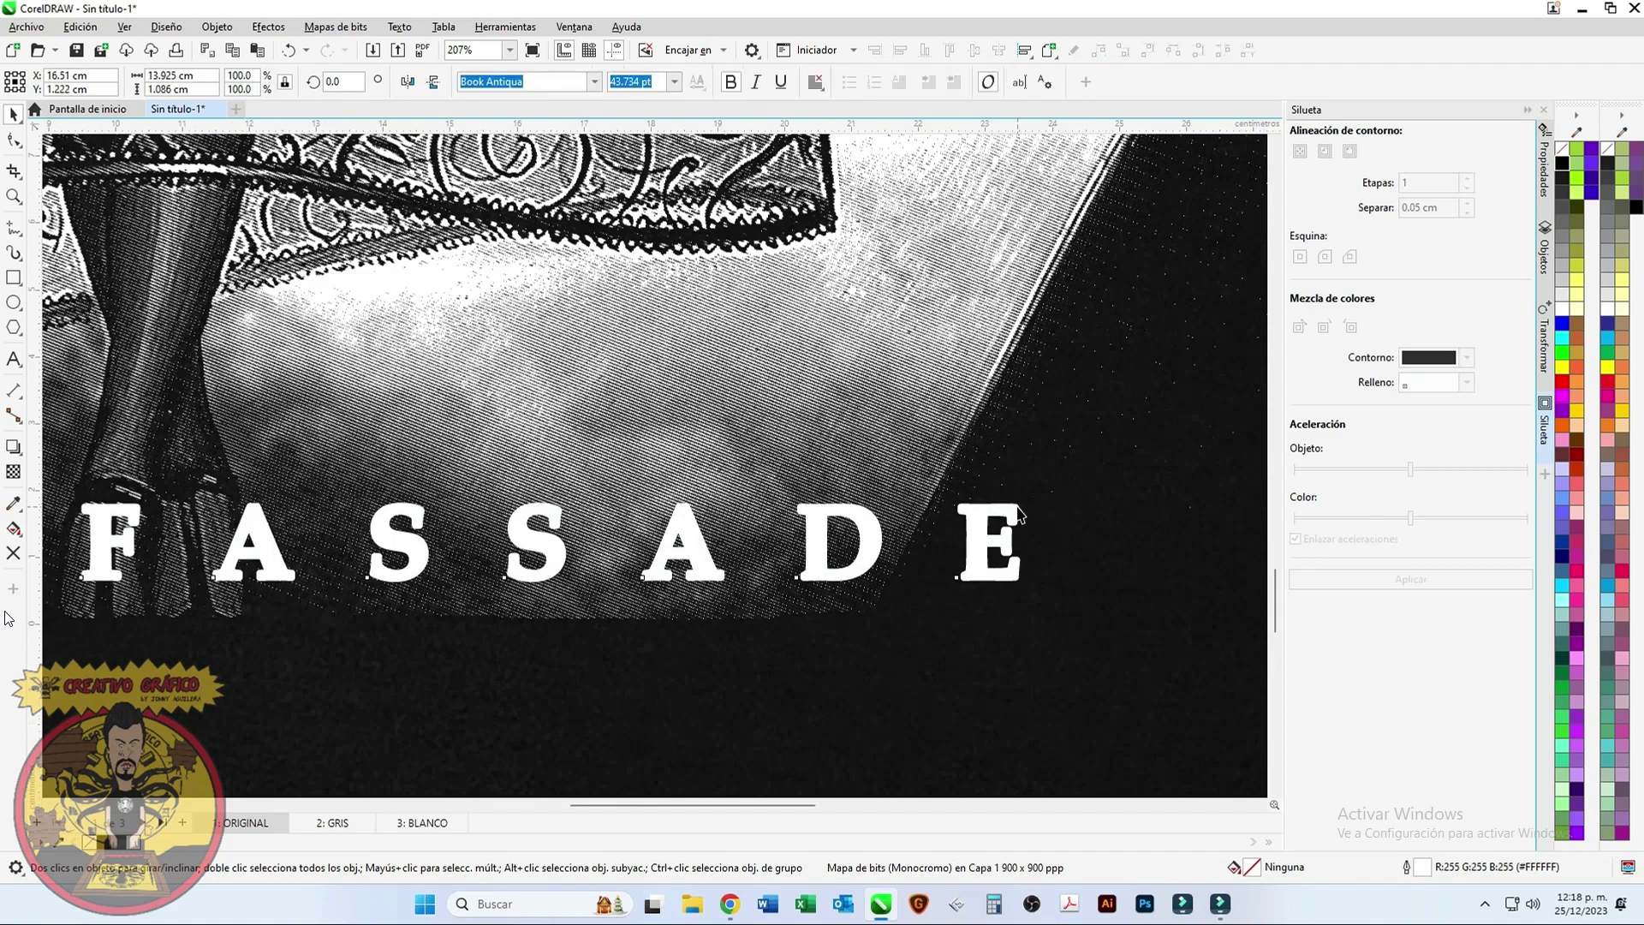
scroll(1055, 593, "up", 3)
left_click(1042, 543)
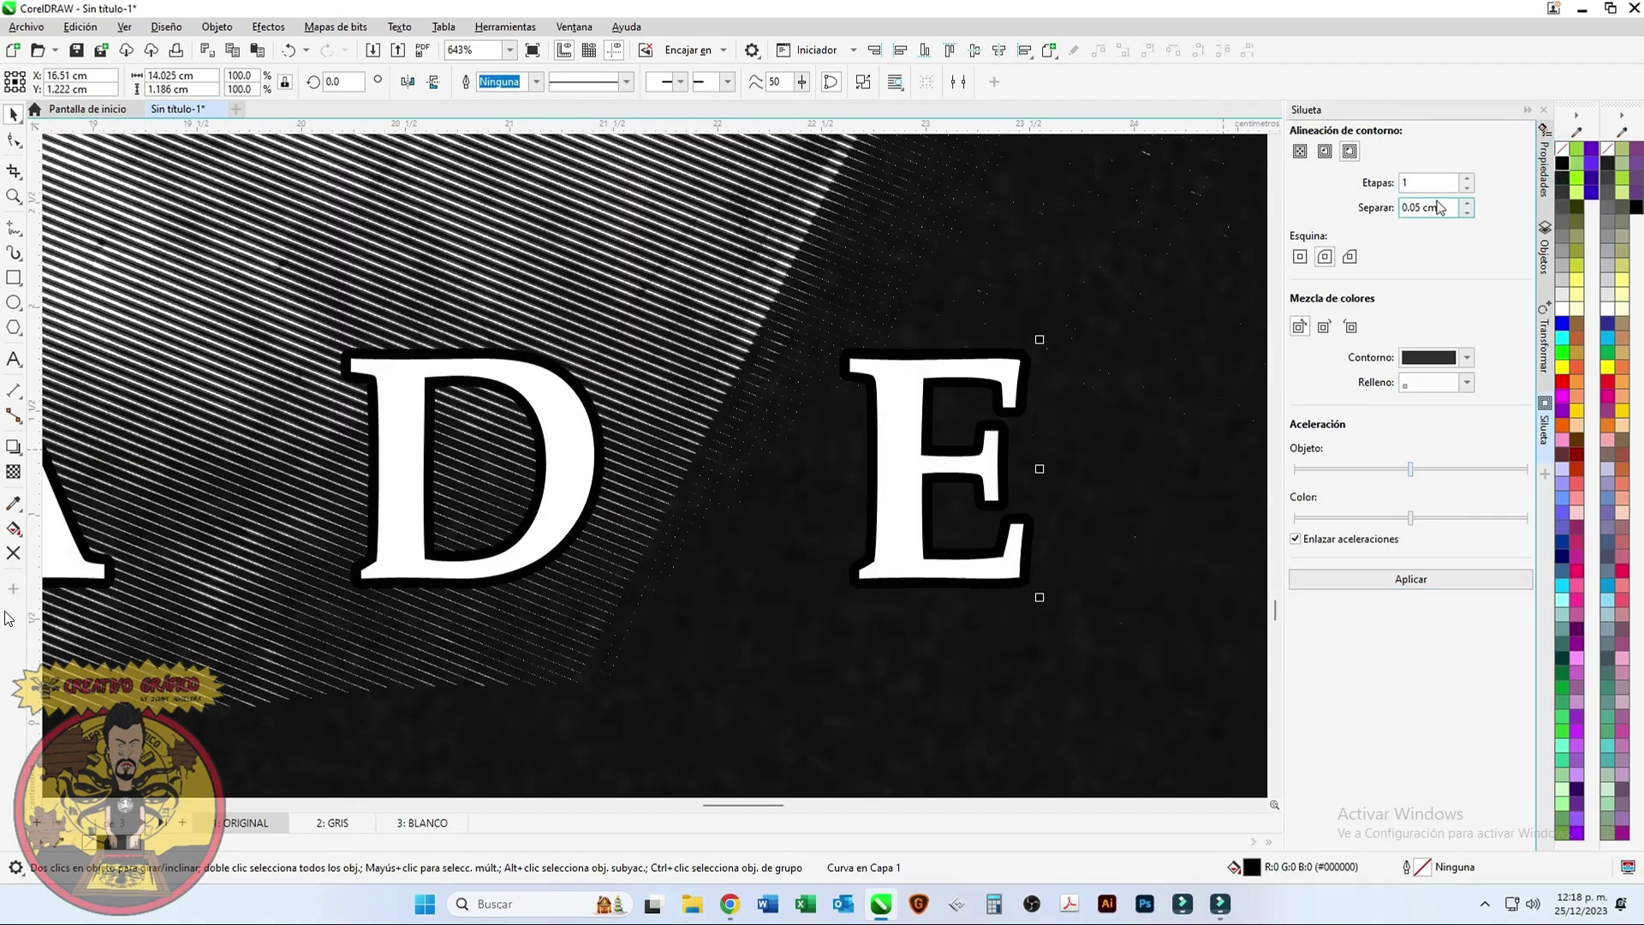
Step: Add an outside contour of 0.1 cm to the black FASSADE outline, break it apart and fill it black
left_click_drag(1439, 207, 1277, 213)
type("0.1")
key("Return")
left_click(217, 26)
left_click(266, 422)
key("Escape")
left_click(925, 338)
left_click(1562, 161)
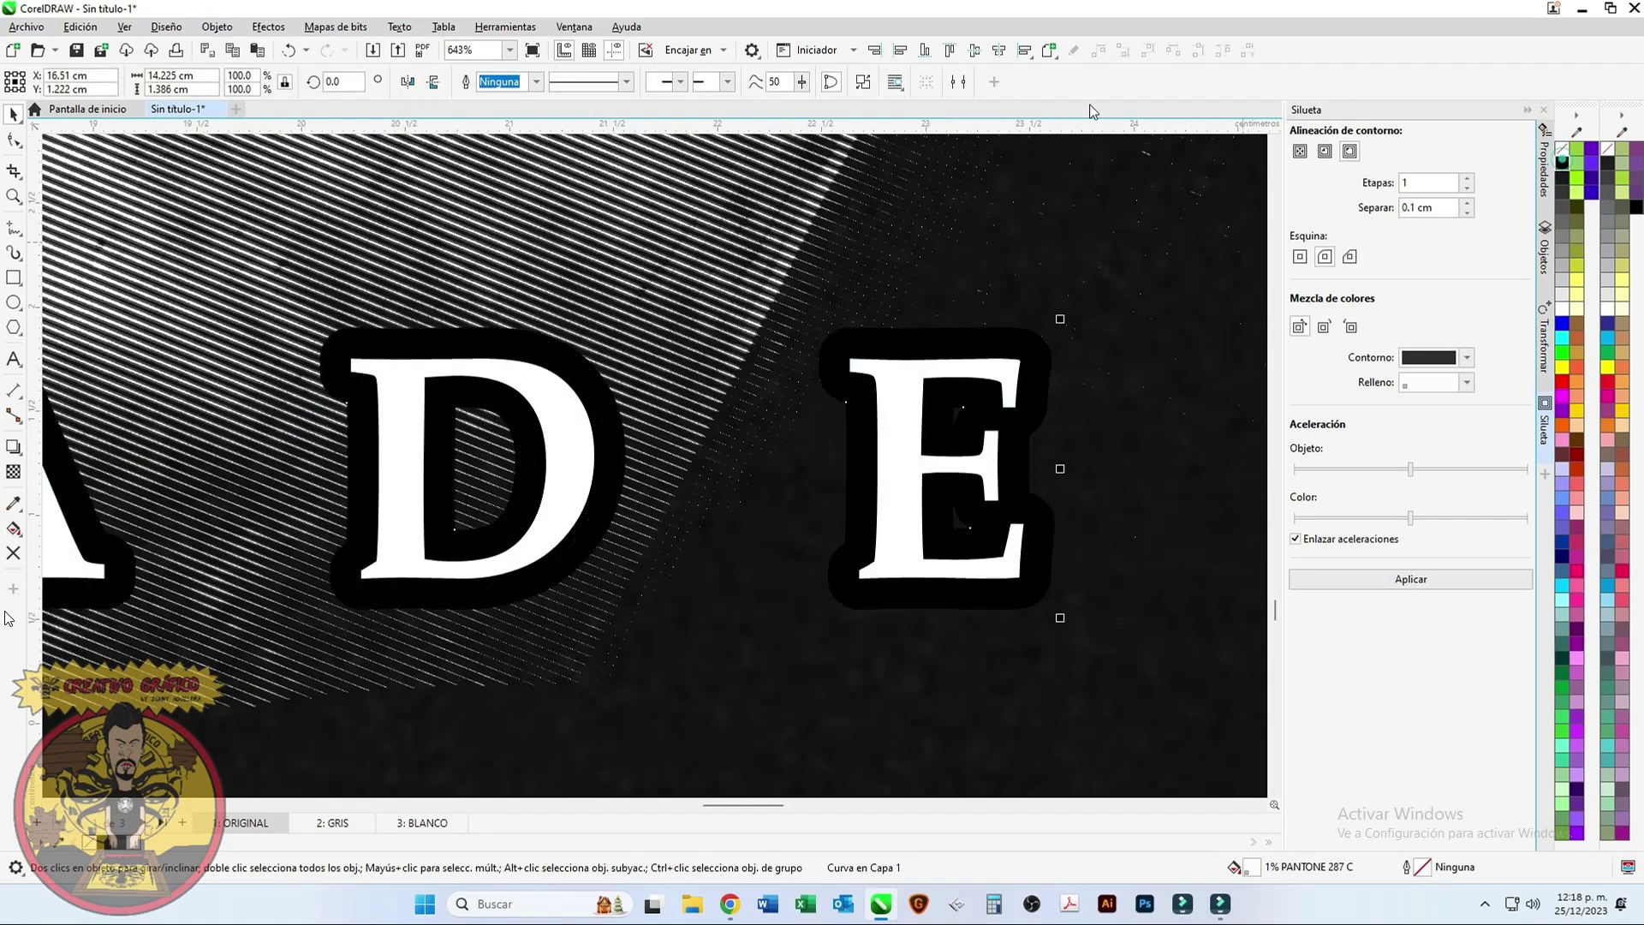
Step: Convert the outer FASSADE contour to a 900 dpi CMYK bitmap and into a 1-bit halftone with black dots and no background
left_click(838, 545)
left_click(335, 26)
mouse_move(343, 171)
left_click(599, 174)
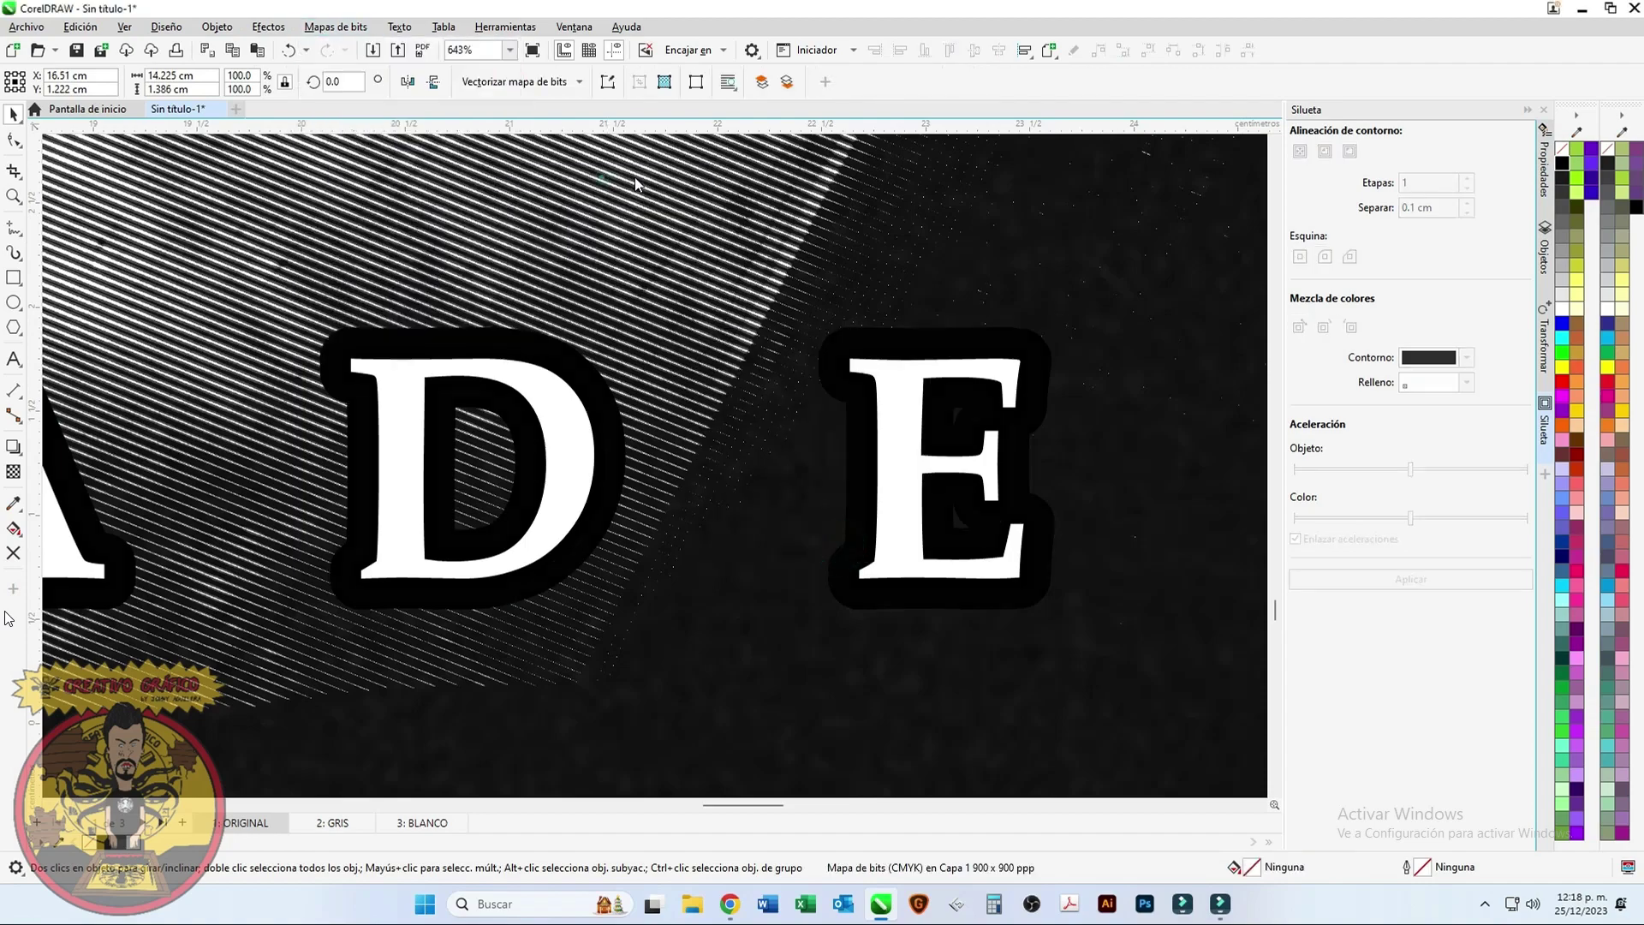
left_click_drag(744, 620, 654, 630)
left_click(950, 665)
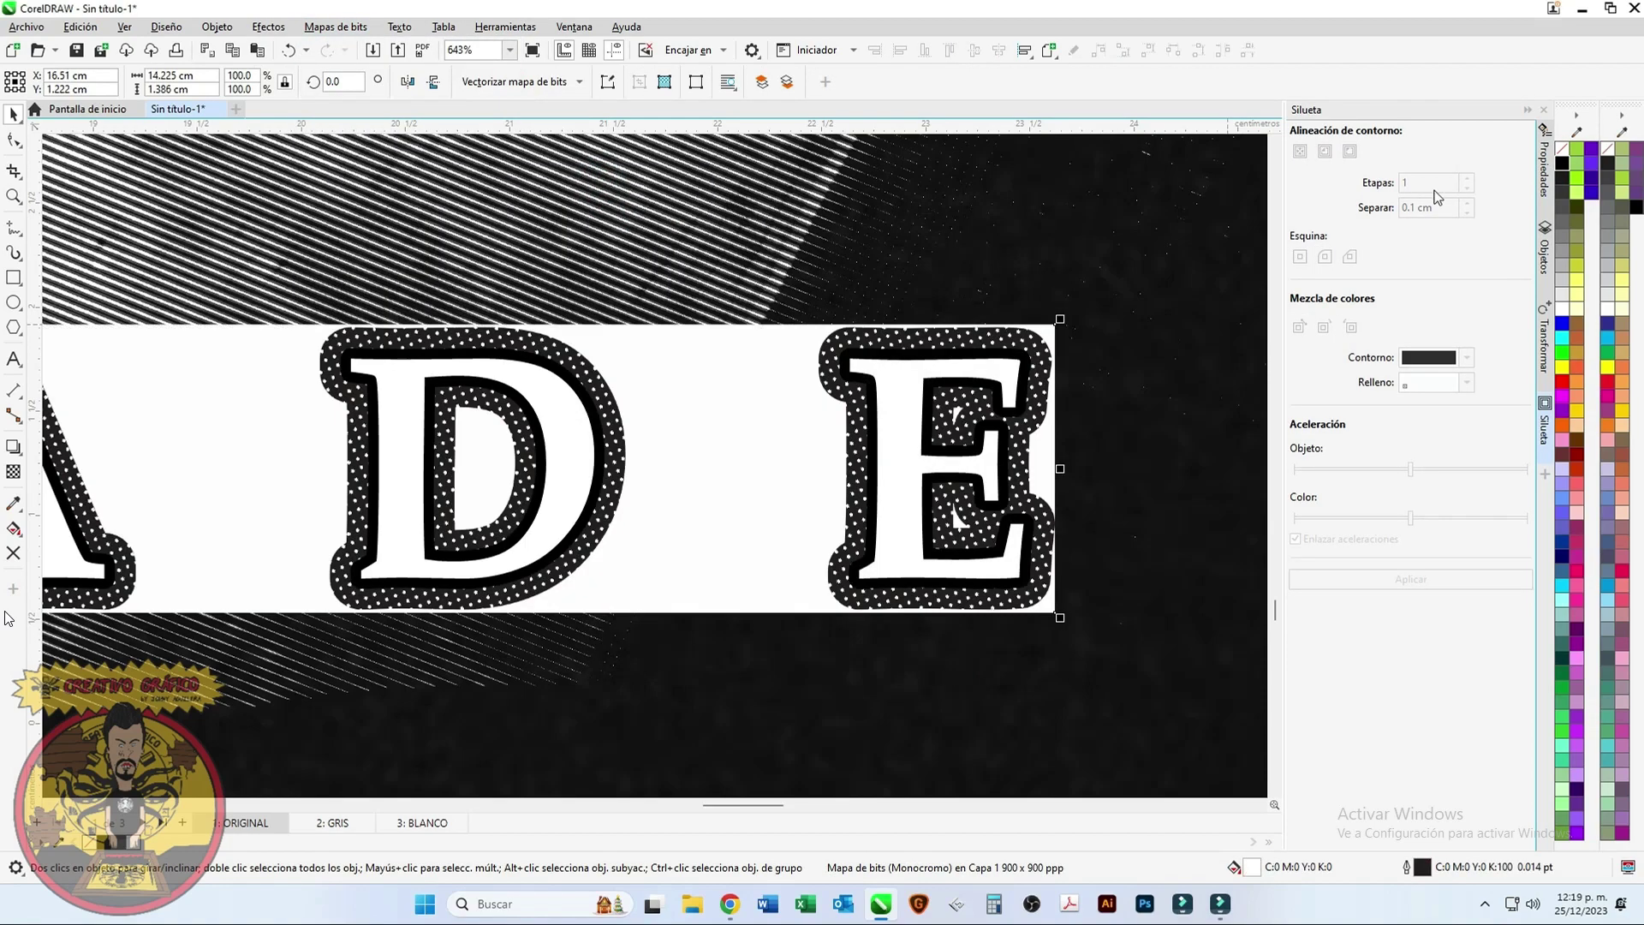
scroll(470, 286, "down", 10)
scroll(214, 334, "down", 1)
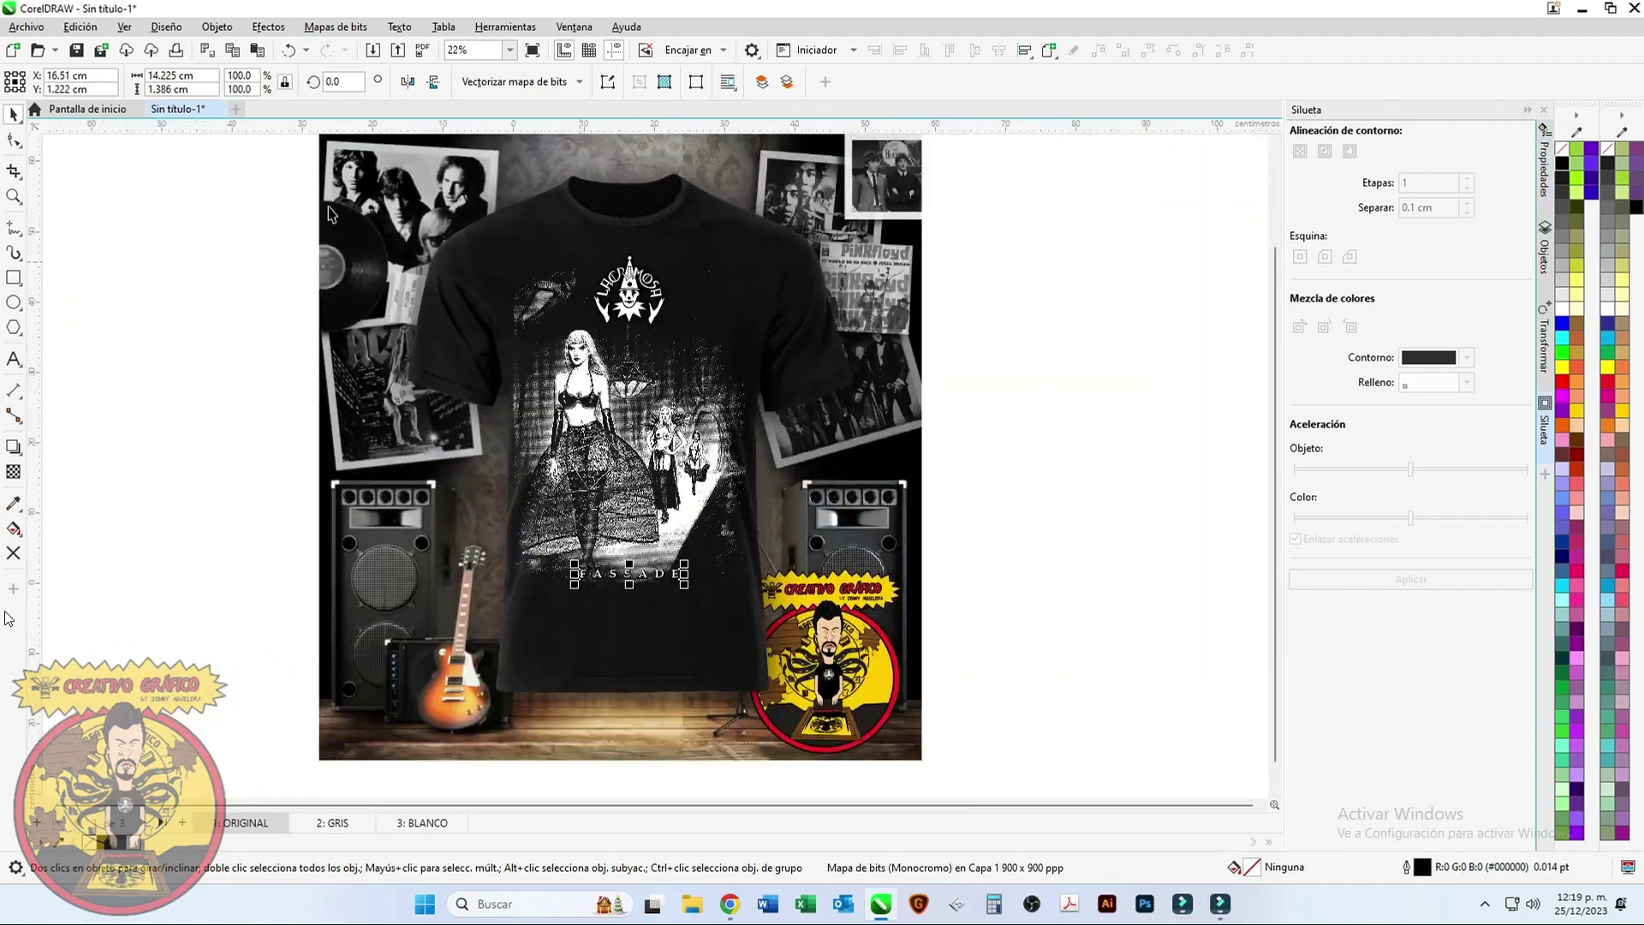
Step: Select the whole mockup and save the drawing as PLAYERA FASSADE in the DOCUMENTOS folder on drive D
left_click_drag(319, 154, 917, 676)
key("ctrl+s")
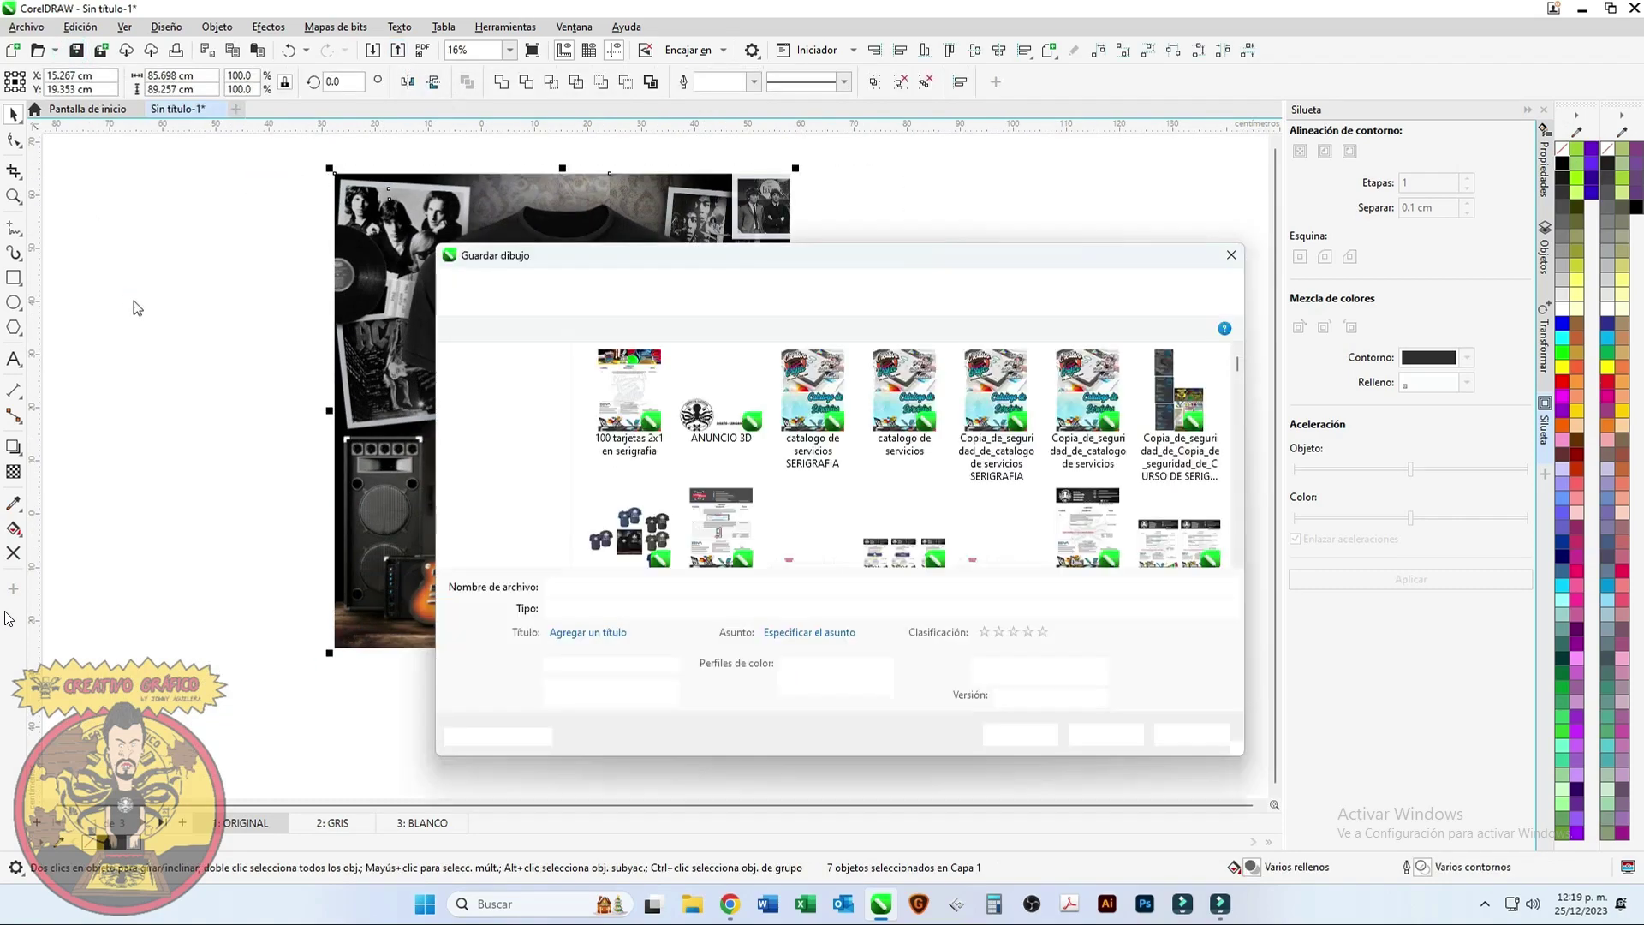
left_click(534, 291)
left_click_drag(1237, 359, 1230, 523)
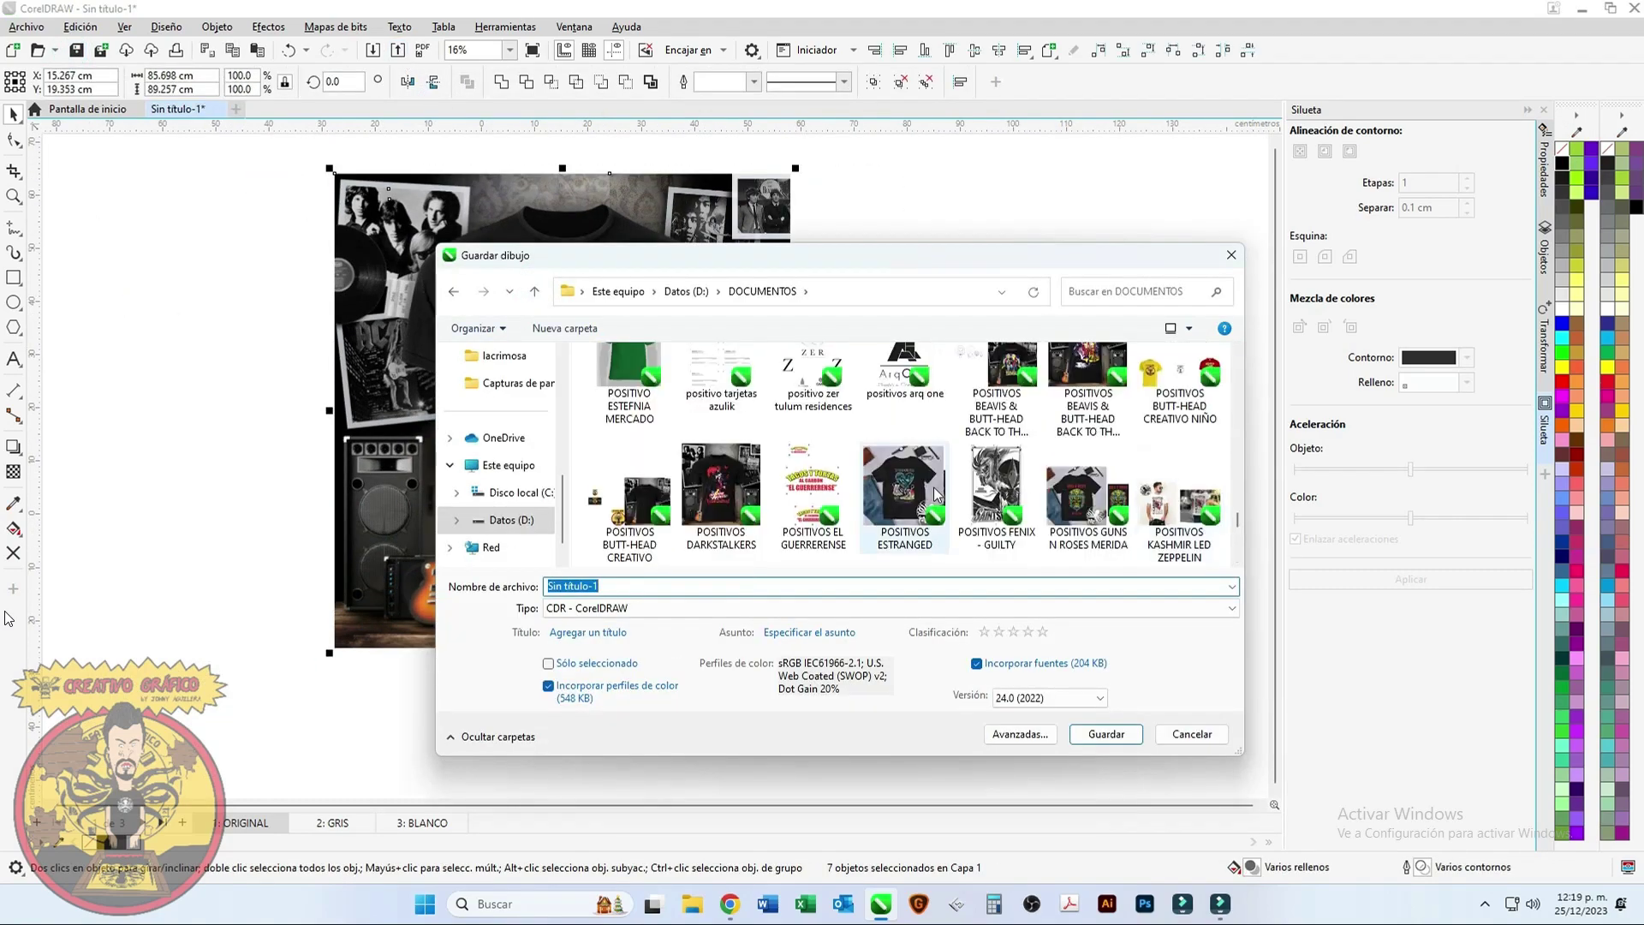
scroll(940, 474, "up", 12)
scroll(942, 479, "up", 2)
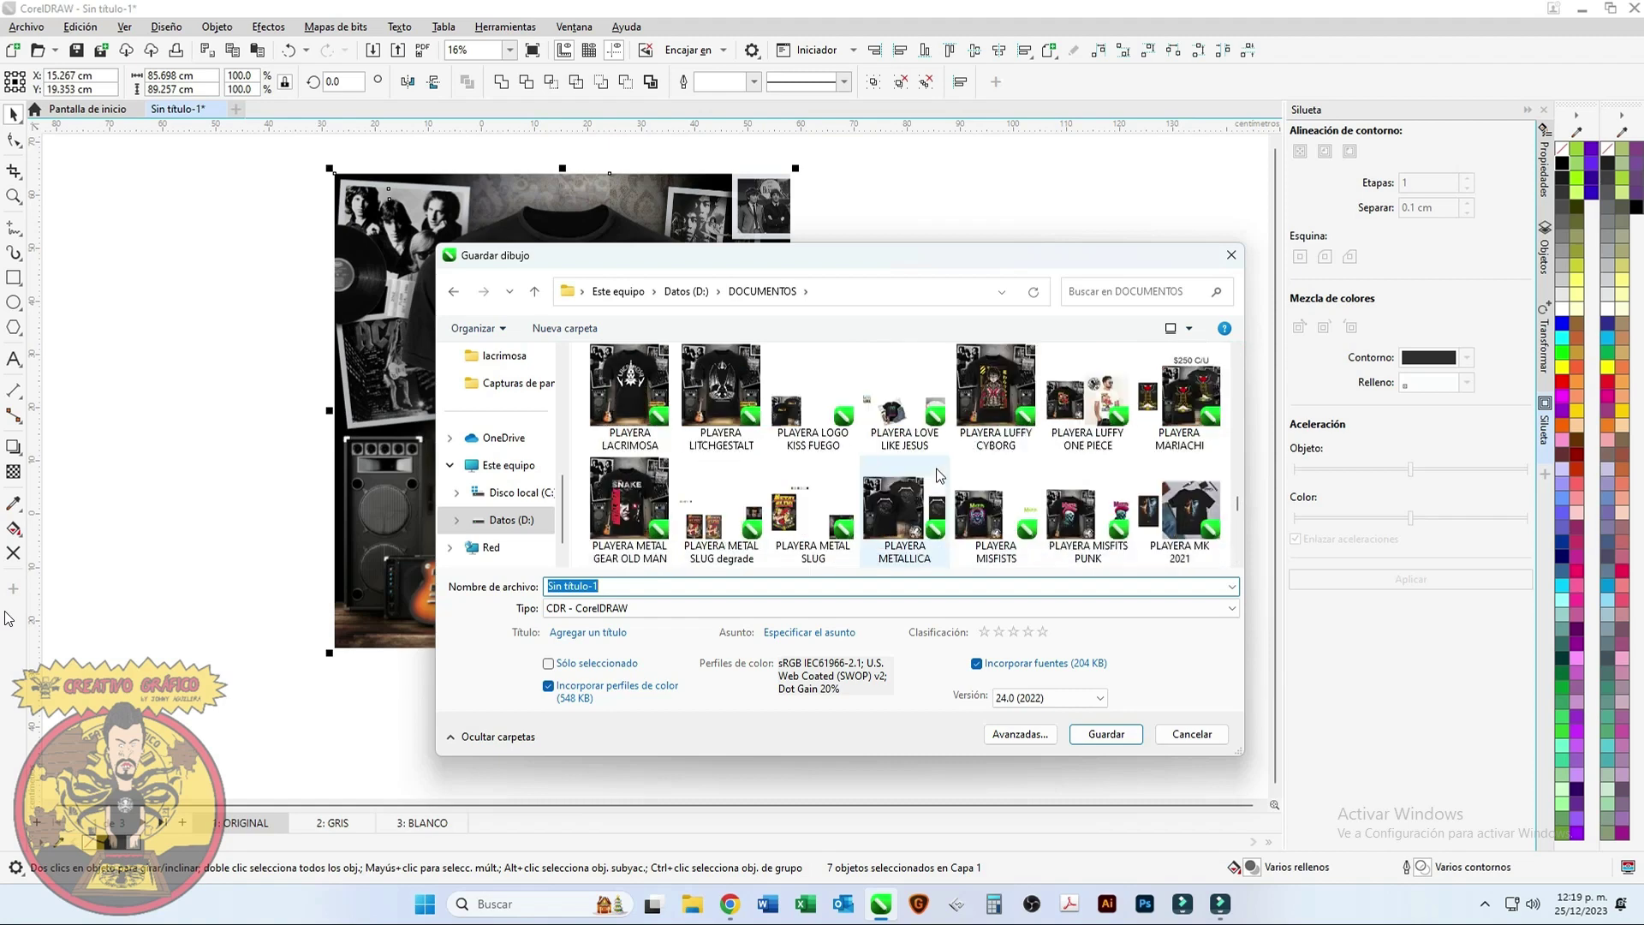
key("End")
type("FASSADE")
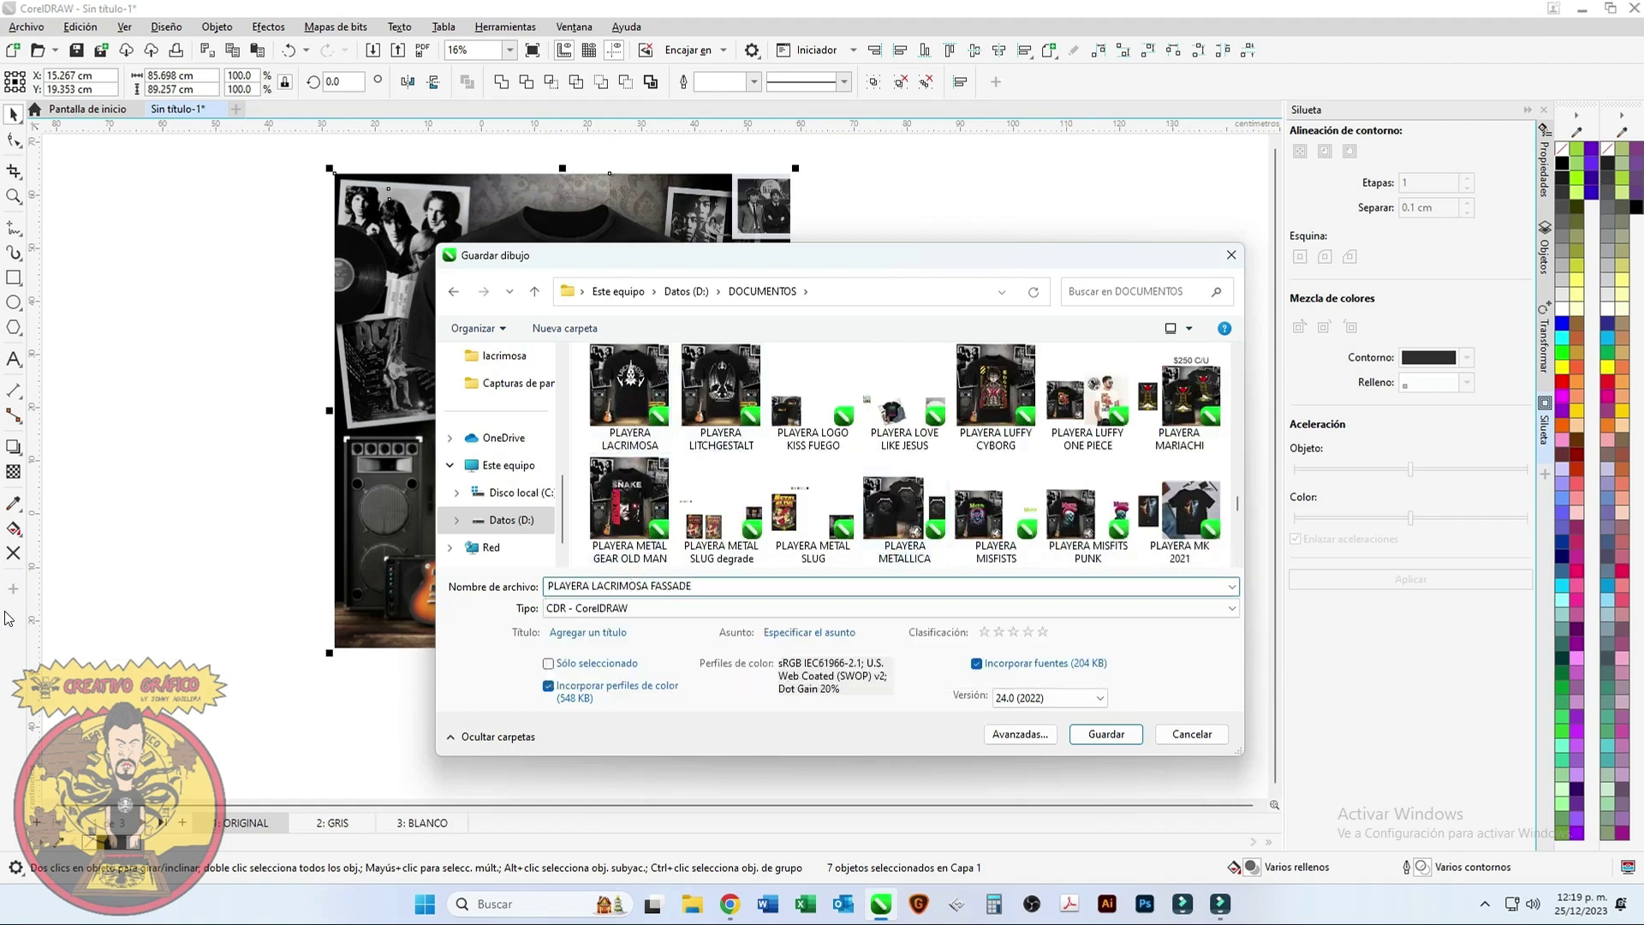
key("BackSpace")
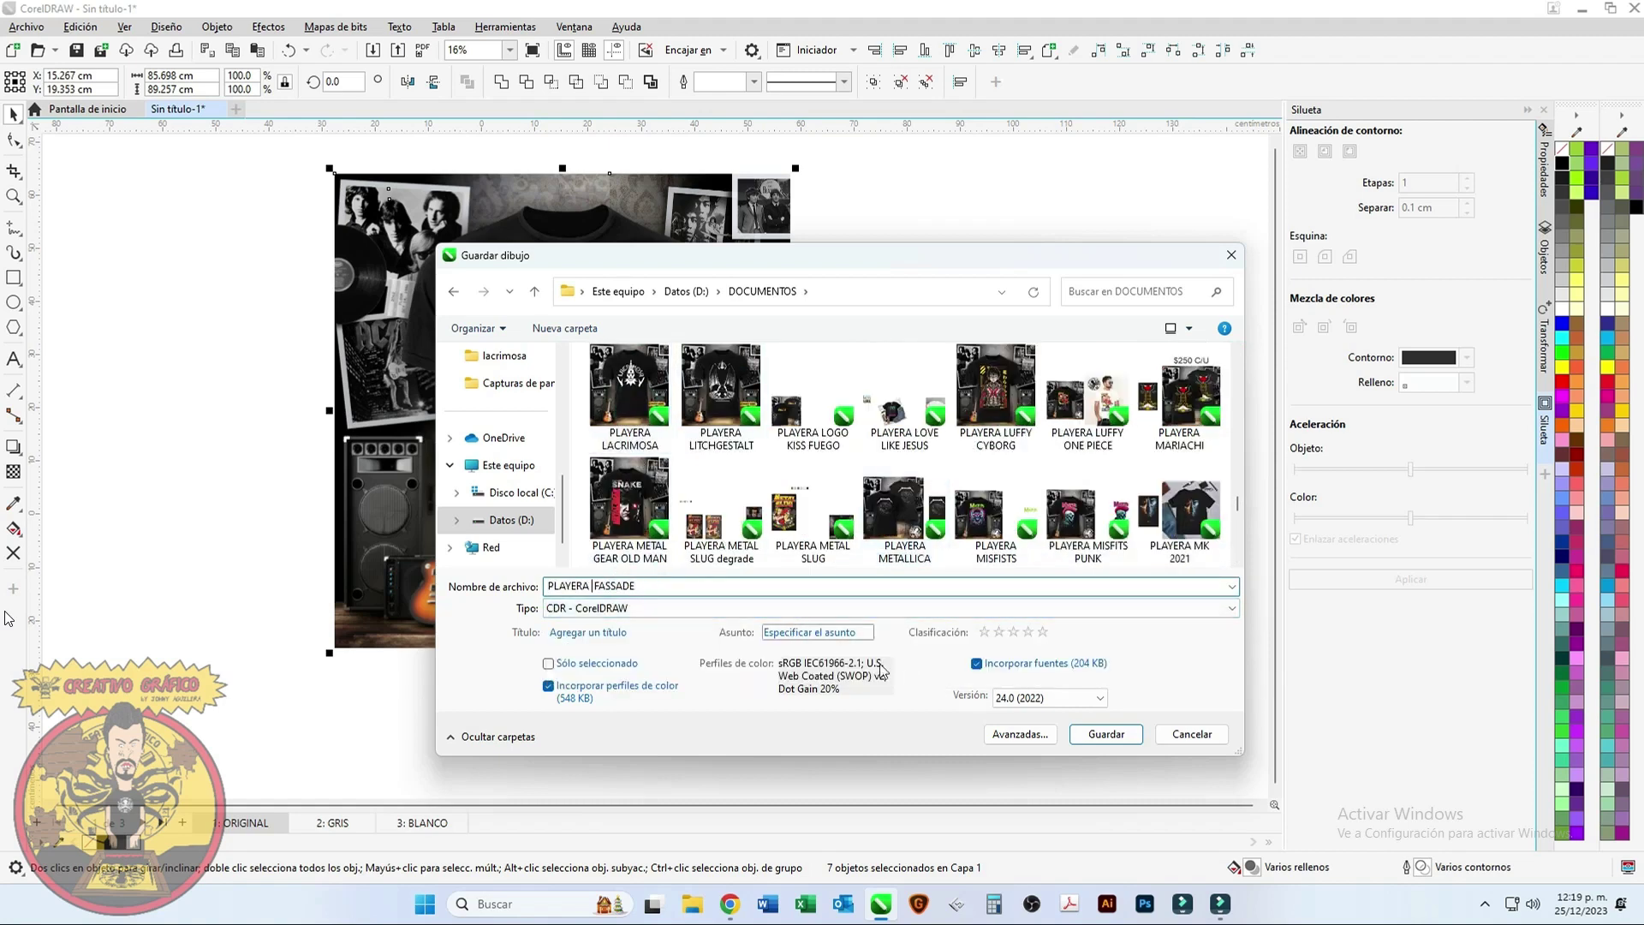
left_click(1105, 734)
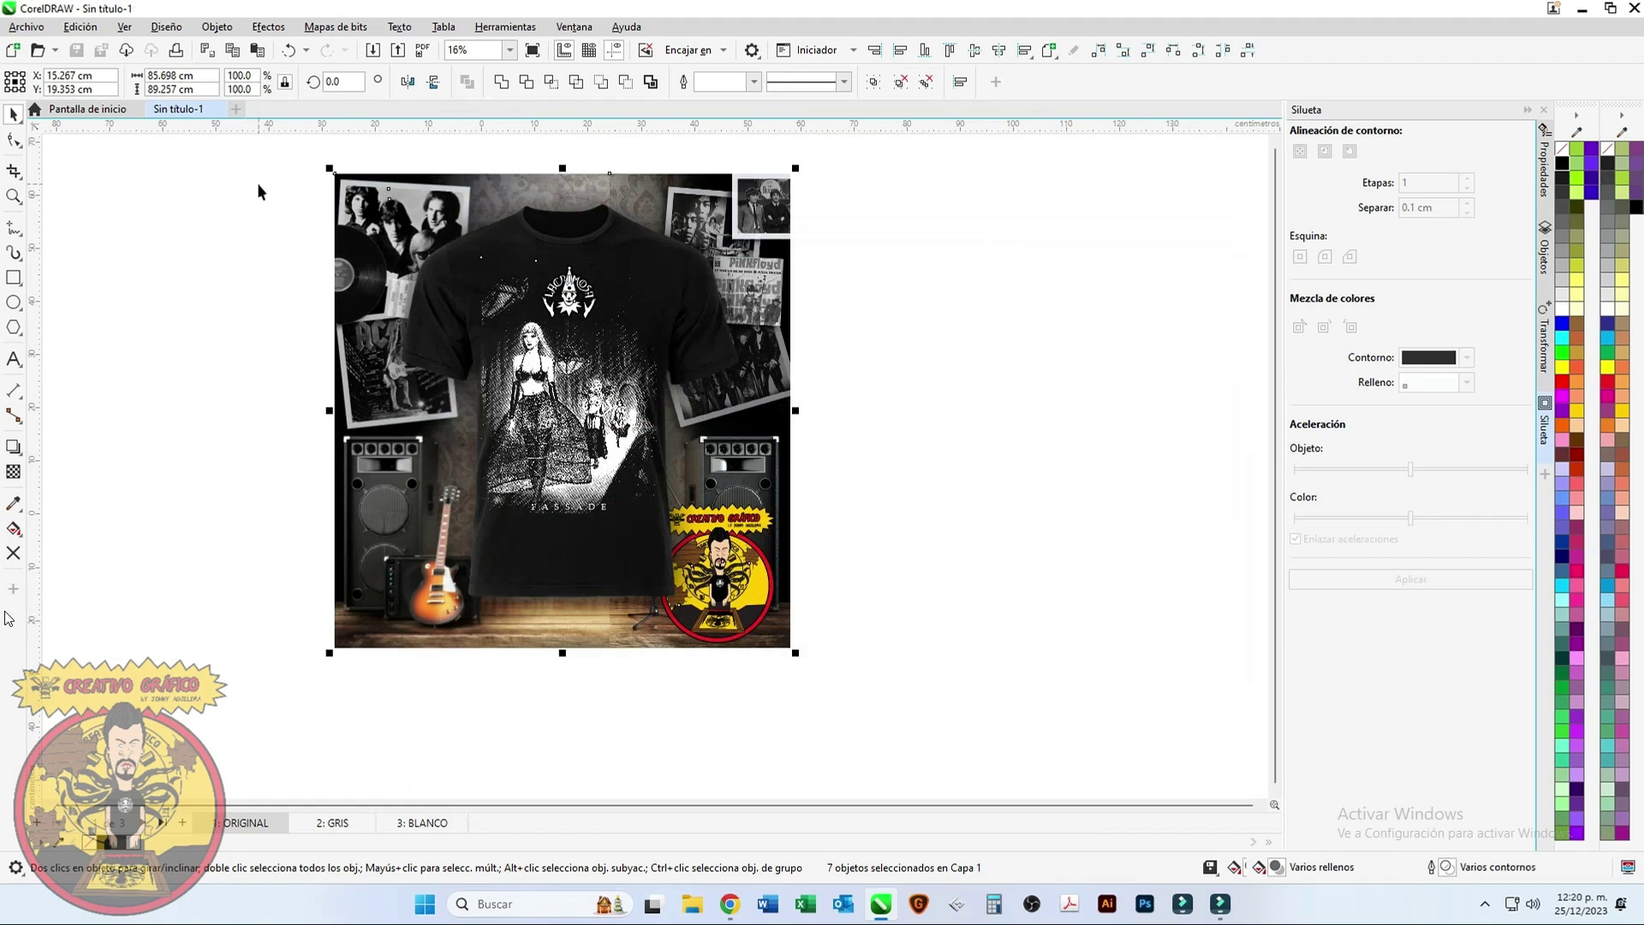
Step: Export the selected mockup as the JPG PLAYERA FASSADE in 24-bit RGB at 100% quality
left_click(398, 49)
left_click(1100, 712)
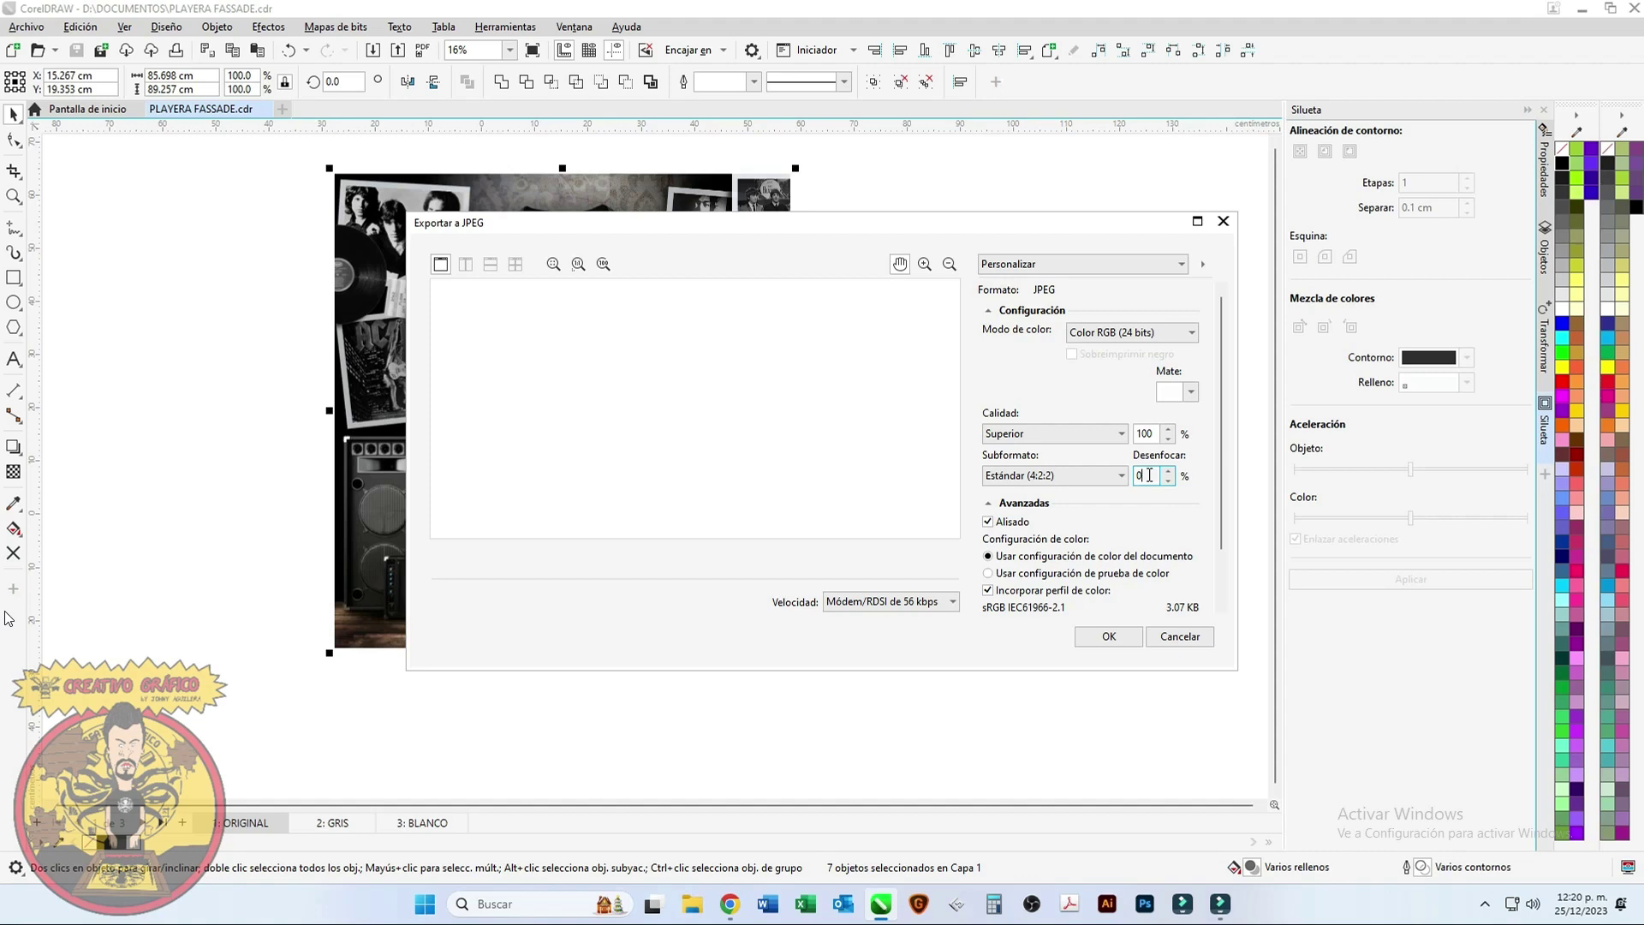
left_click(1109, 638)
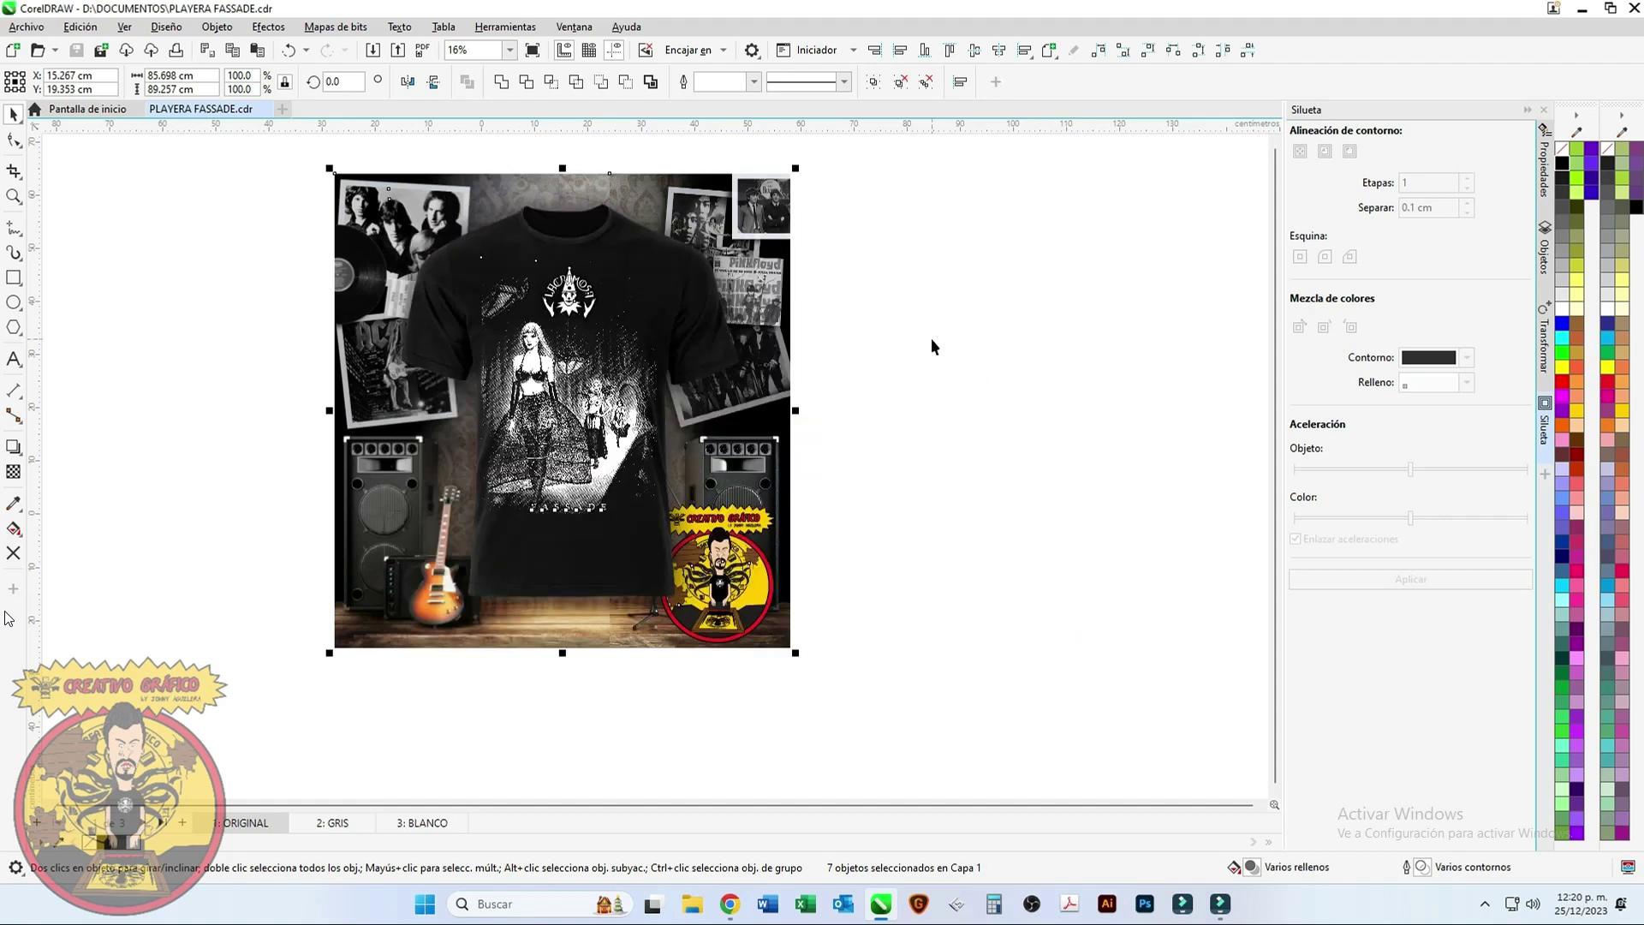
Step: Open the exported PLAYERA FASSADE.jpg from the desktop and inspect the print around the LACRIMOSA logo
left_click(1583, 8)
double_click(748, 30)
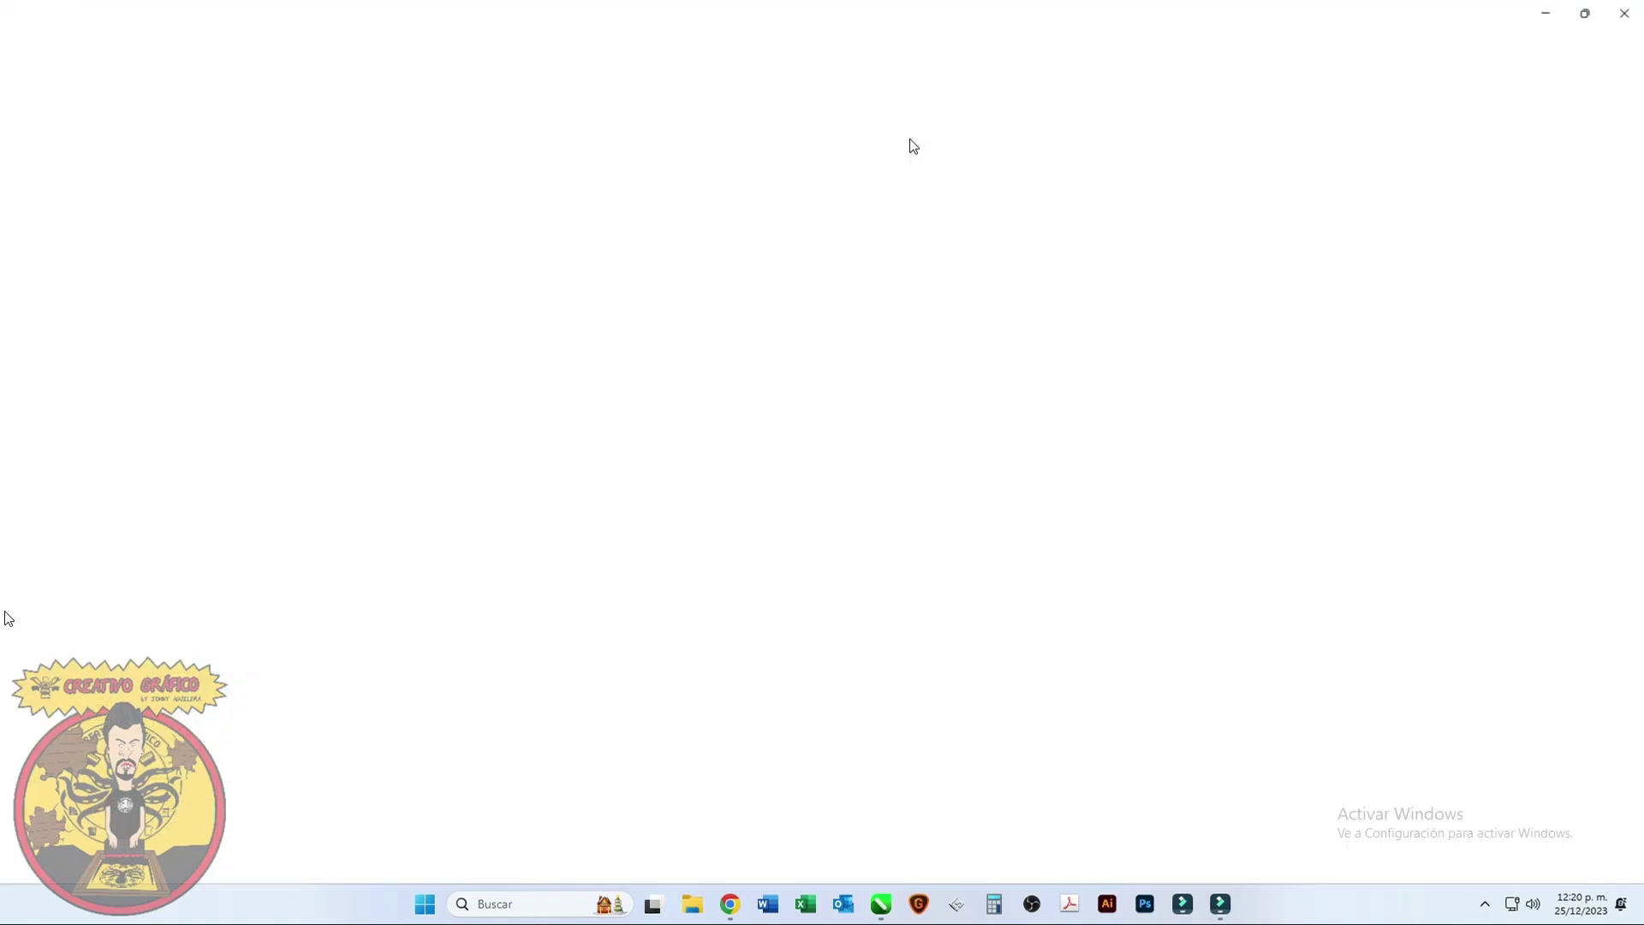
scroll(928, 159, "up", 6)
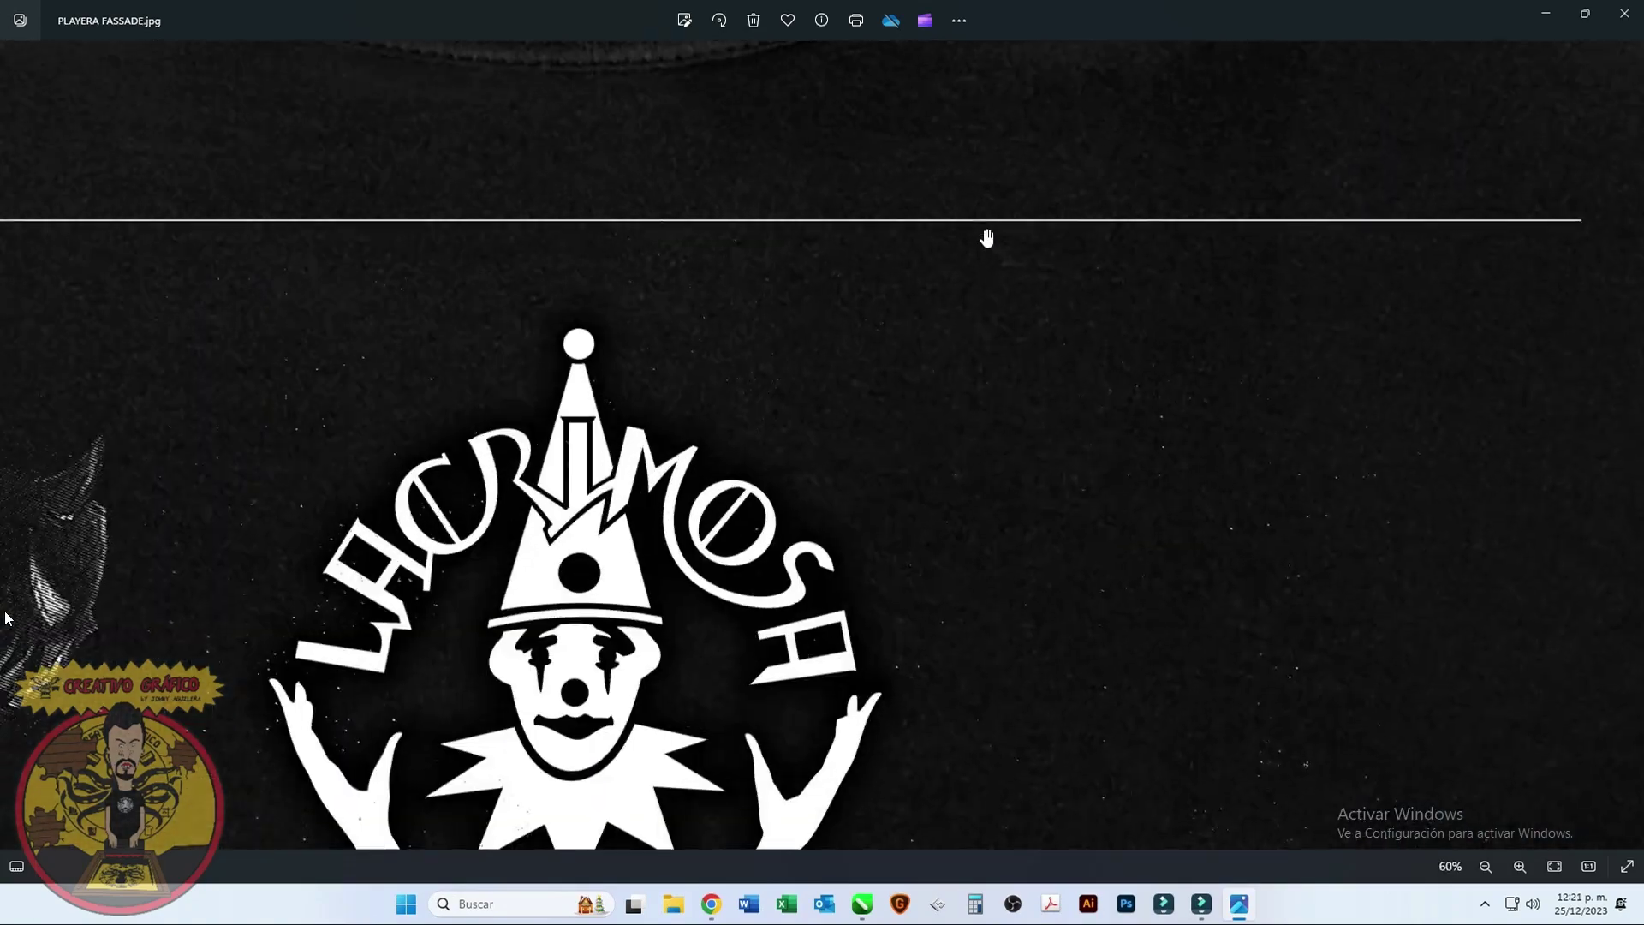
scroll(976, 228, "down", 6)
left_click(1623, 13)
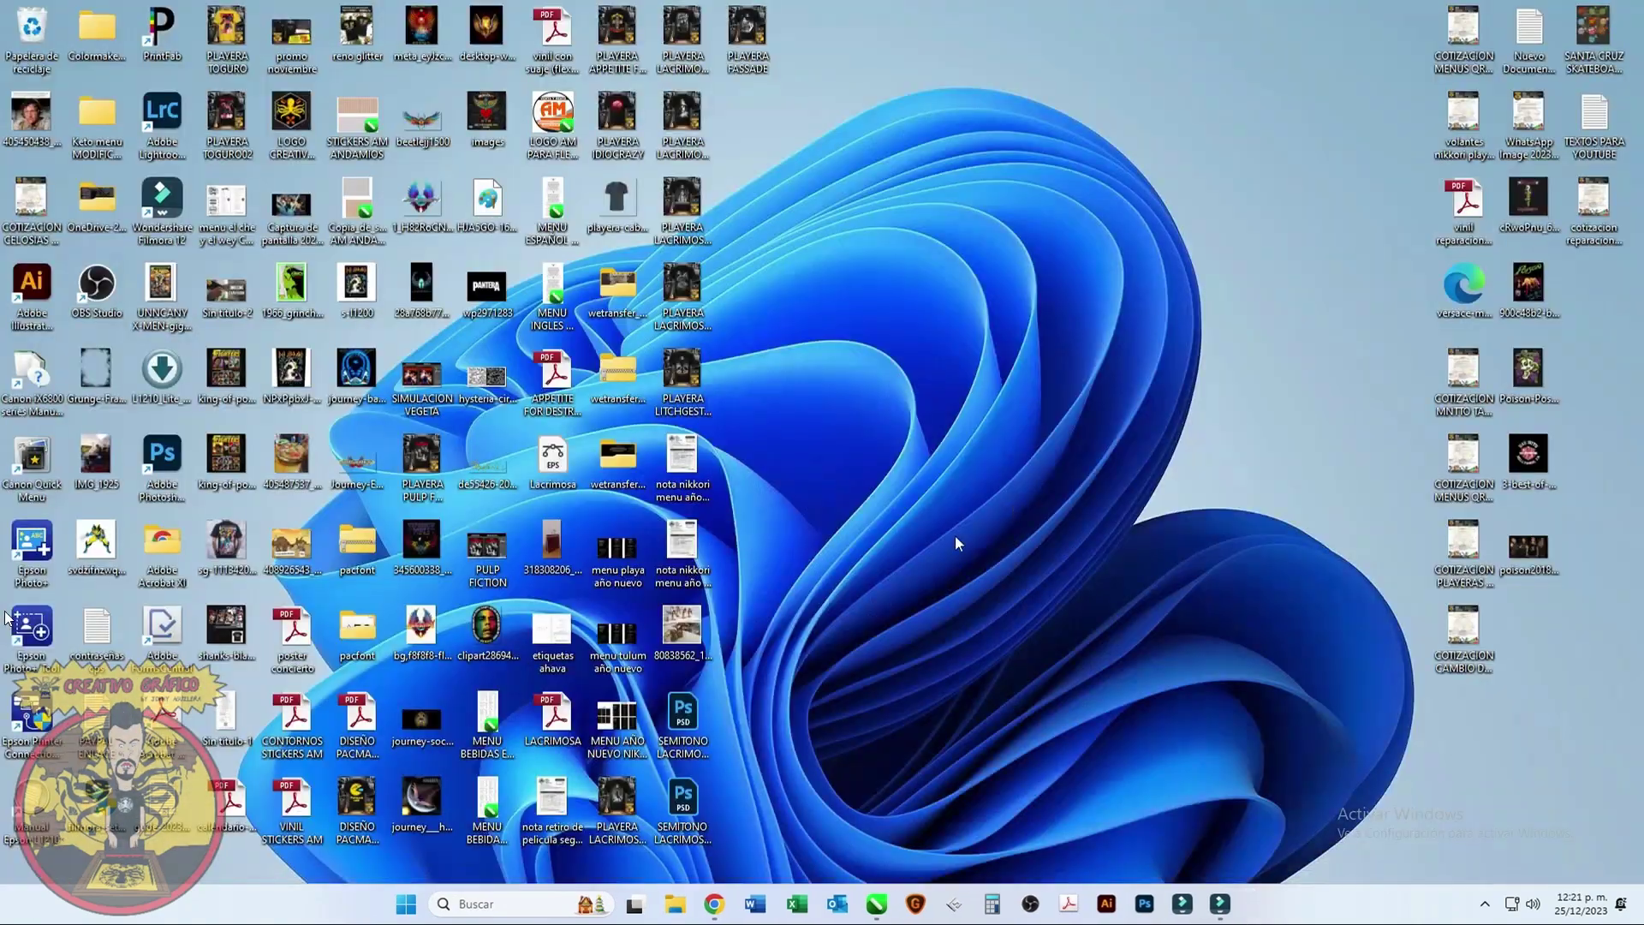
Step: Switch back to CorelDRAW and trim a thin strip off the white halftone bitmap's upper edge with the Shape tool
left_click(880, 903)
scroll(599, 257, "up", 6)
scroll(651, 296, "down", 10)
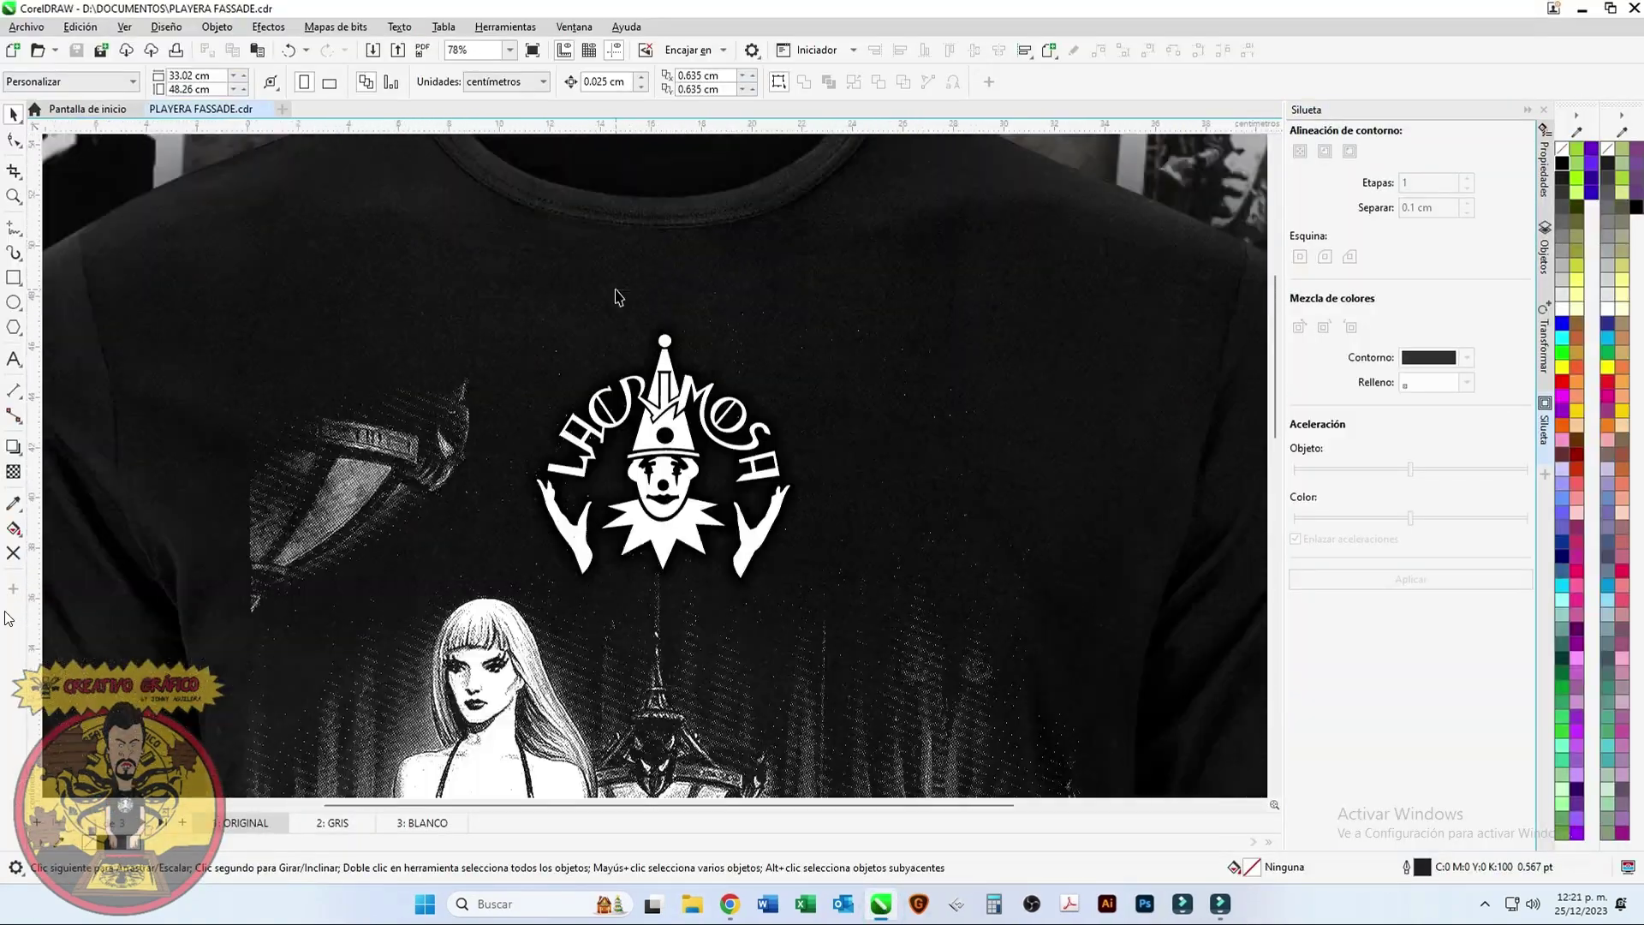
left_click(581, 310)
key("F10")
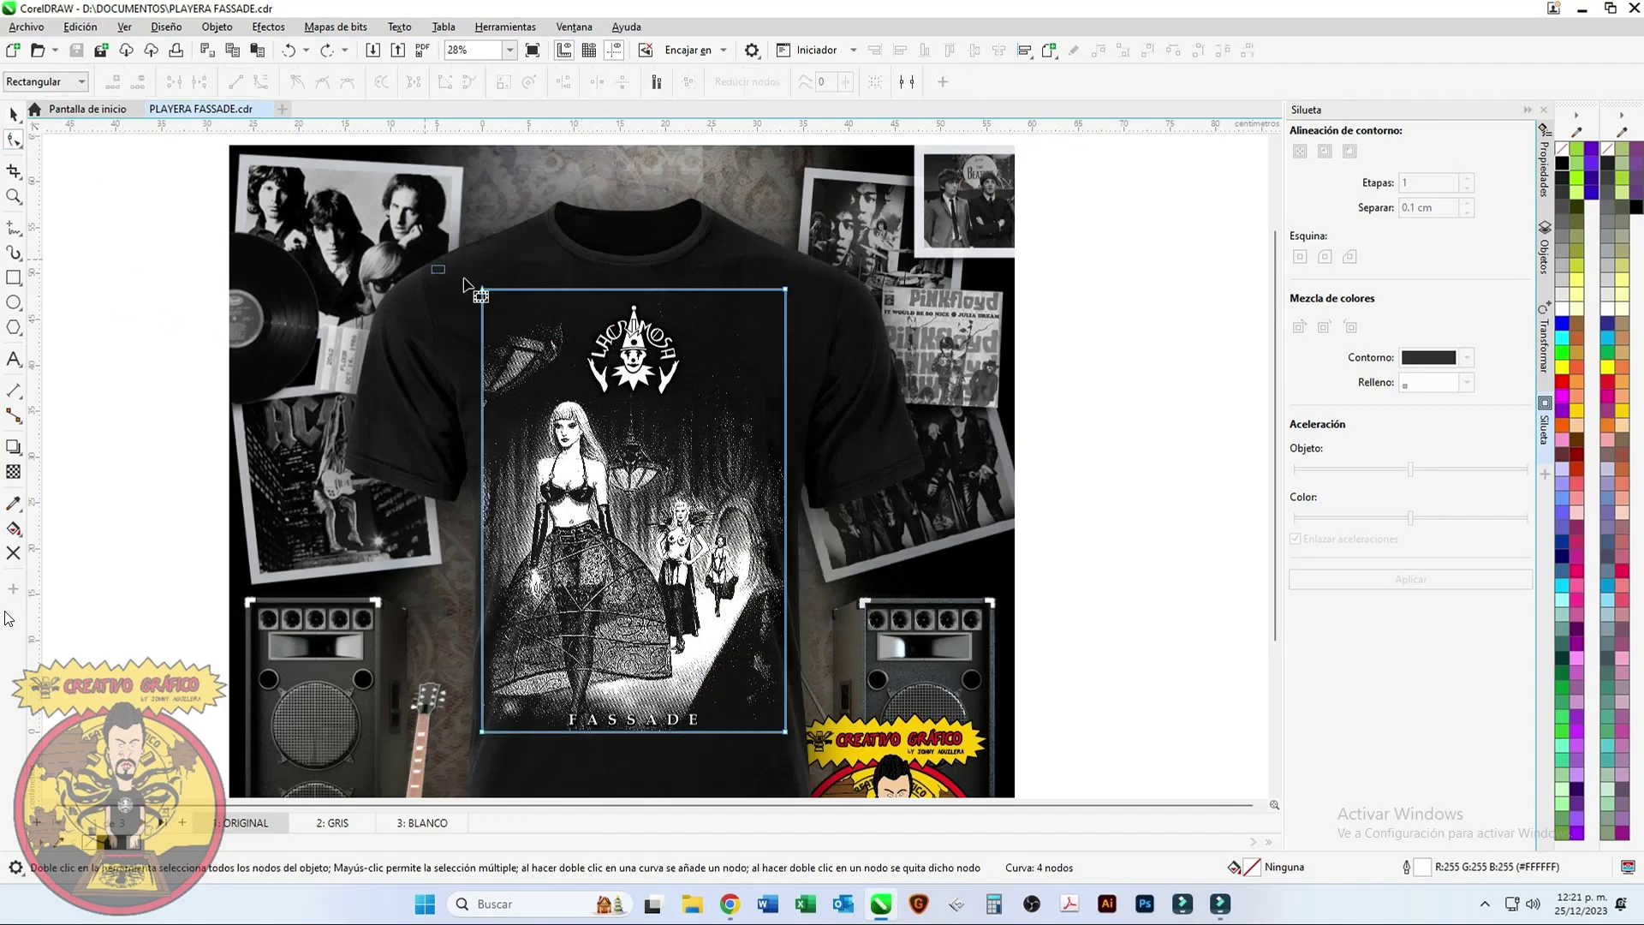
scroll(785, 282, "up", 8)
left_click_drag(936, 322, 936, 390)
Step: Trim the solid strip off the upper edge of the grey halftone bitmap by lowering its upper nodes
left_click(925, 364)
scroll(939, 323, "up", 1)
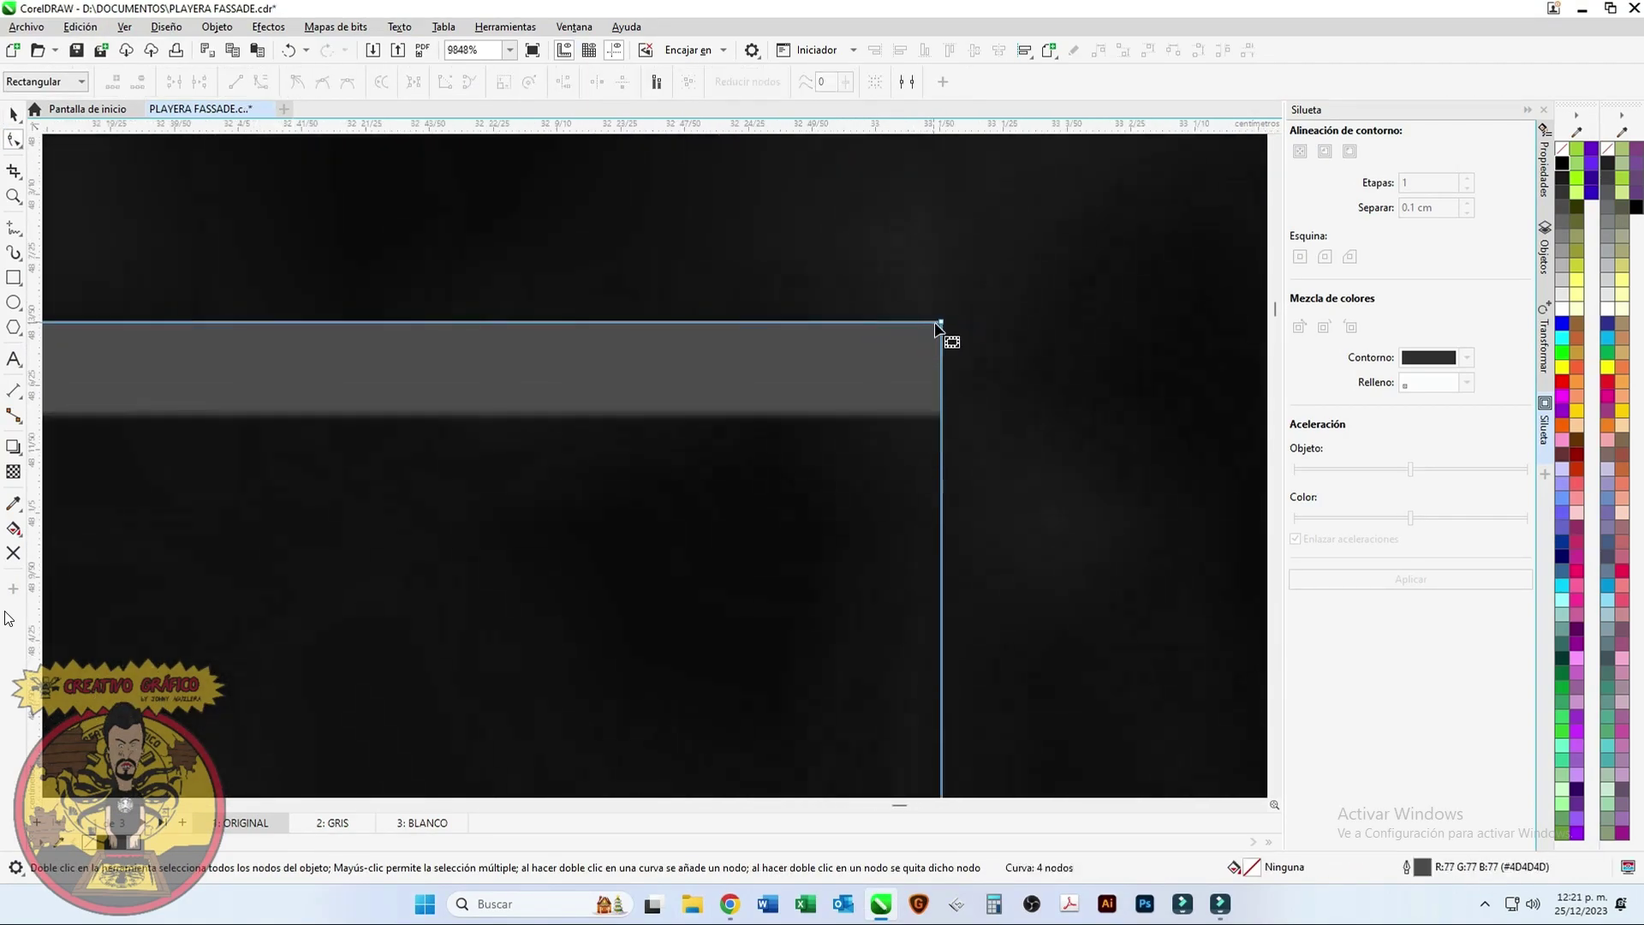
scroll(942, 335, "down", 13)
scroll(946, 334, "up", 10)
scroll(846, 385, "up", 2)
left_click_drag(856, 331, 859, 421)
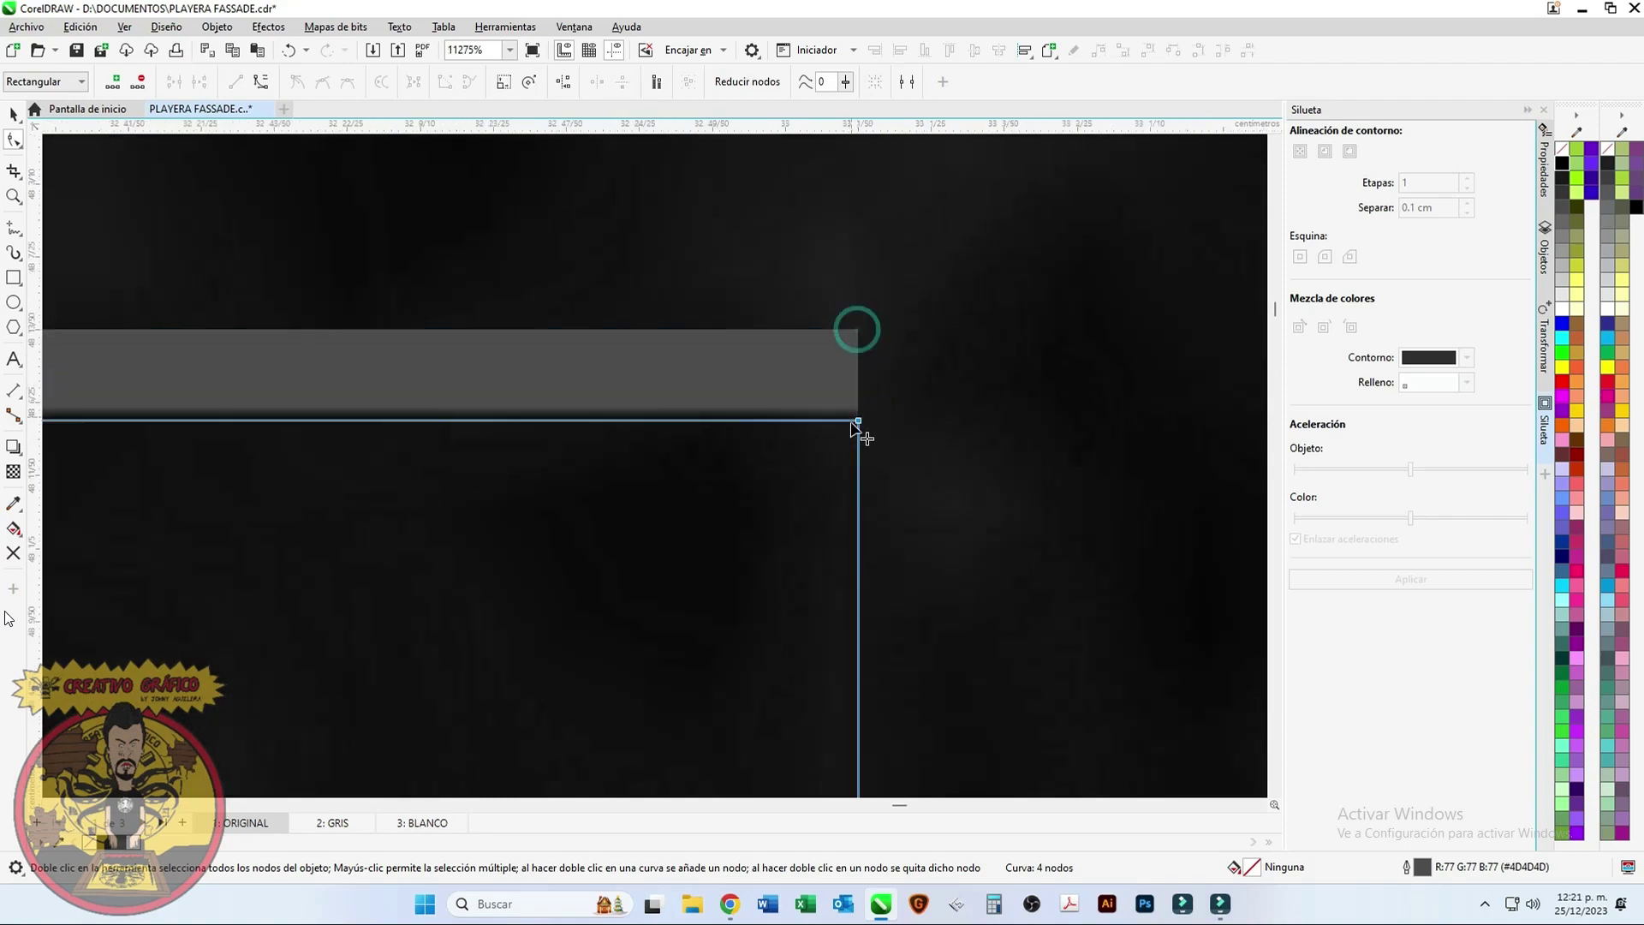
Step: Export all objects on the mockup page again as the JPG PLAYERA FASSADE in 24-bit RGB at 100% quality, overwriting the earlier file
scroll(870, 382, "down", 10)
key("space")
key("ctrl+a")
left_click(398, 52)
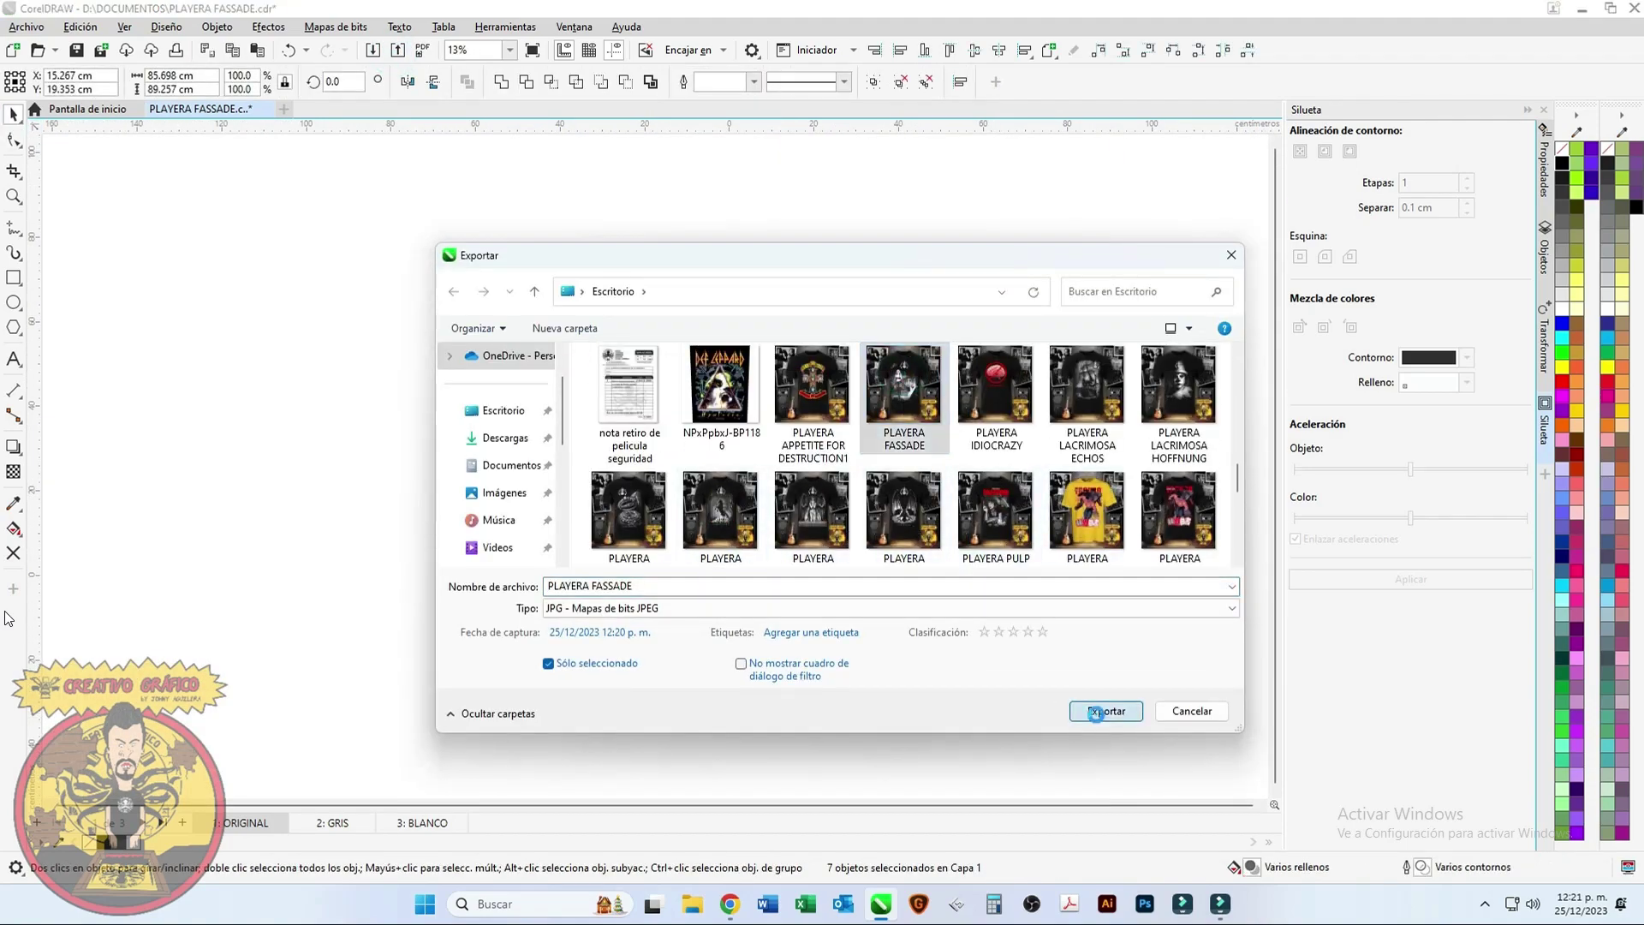
left_click(1106, 711)
left_click(1097, 333)
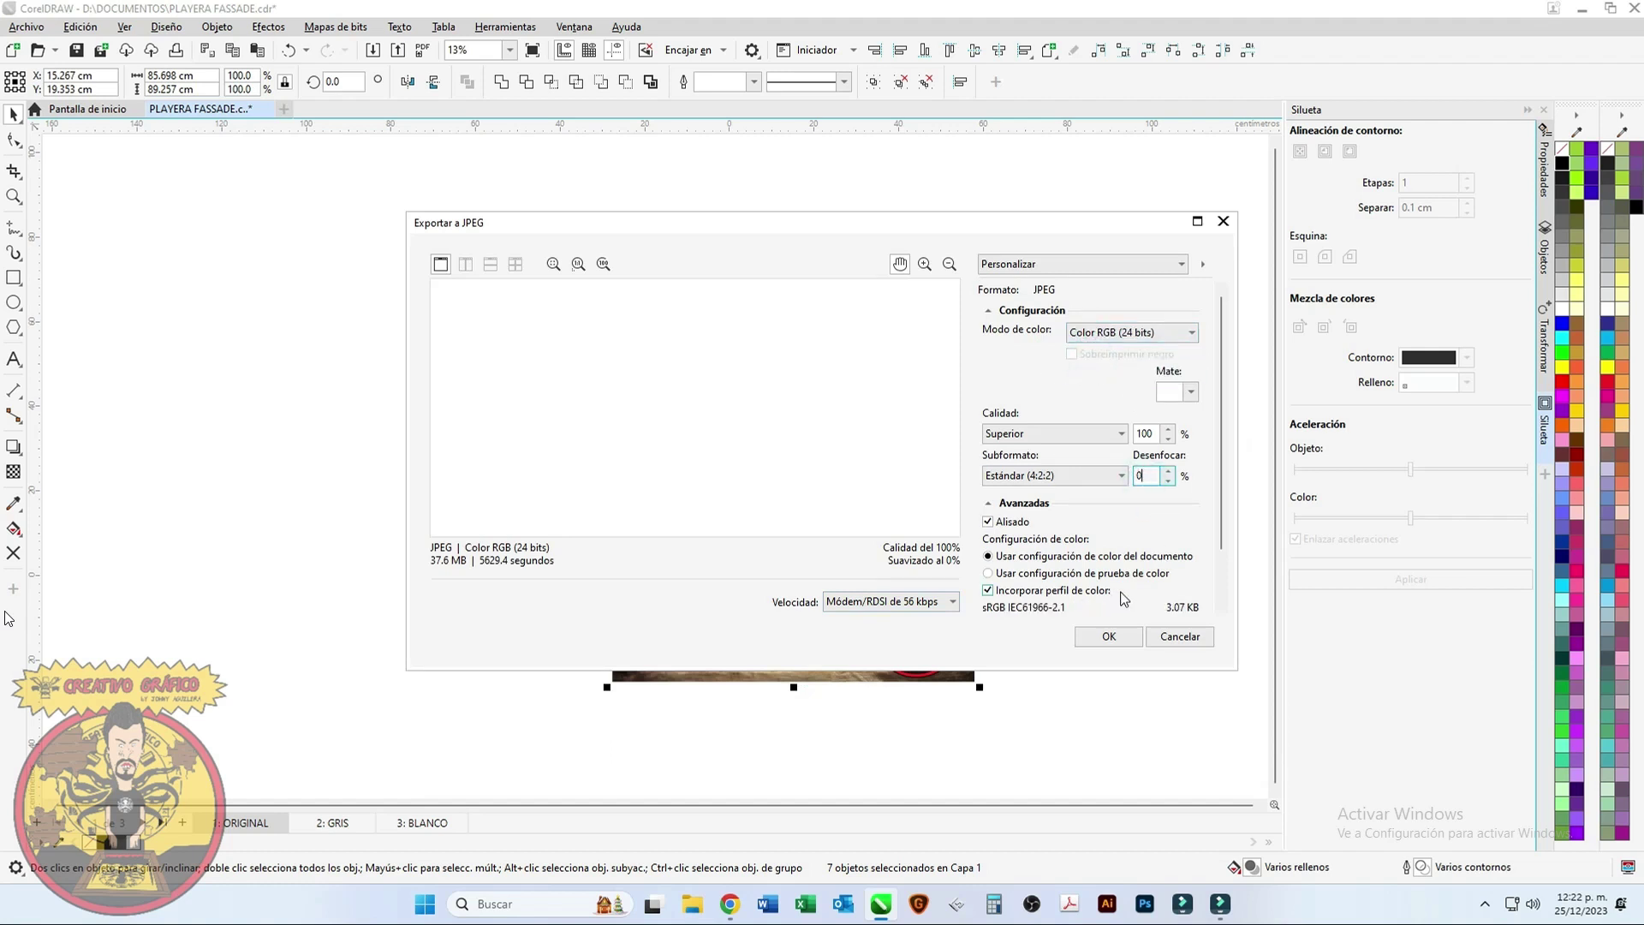
left_click(1108, 637)
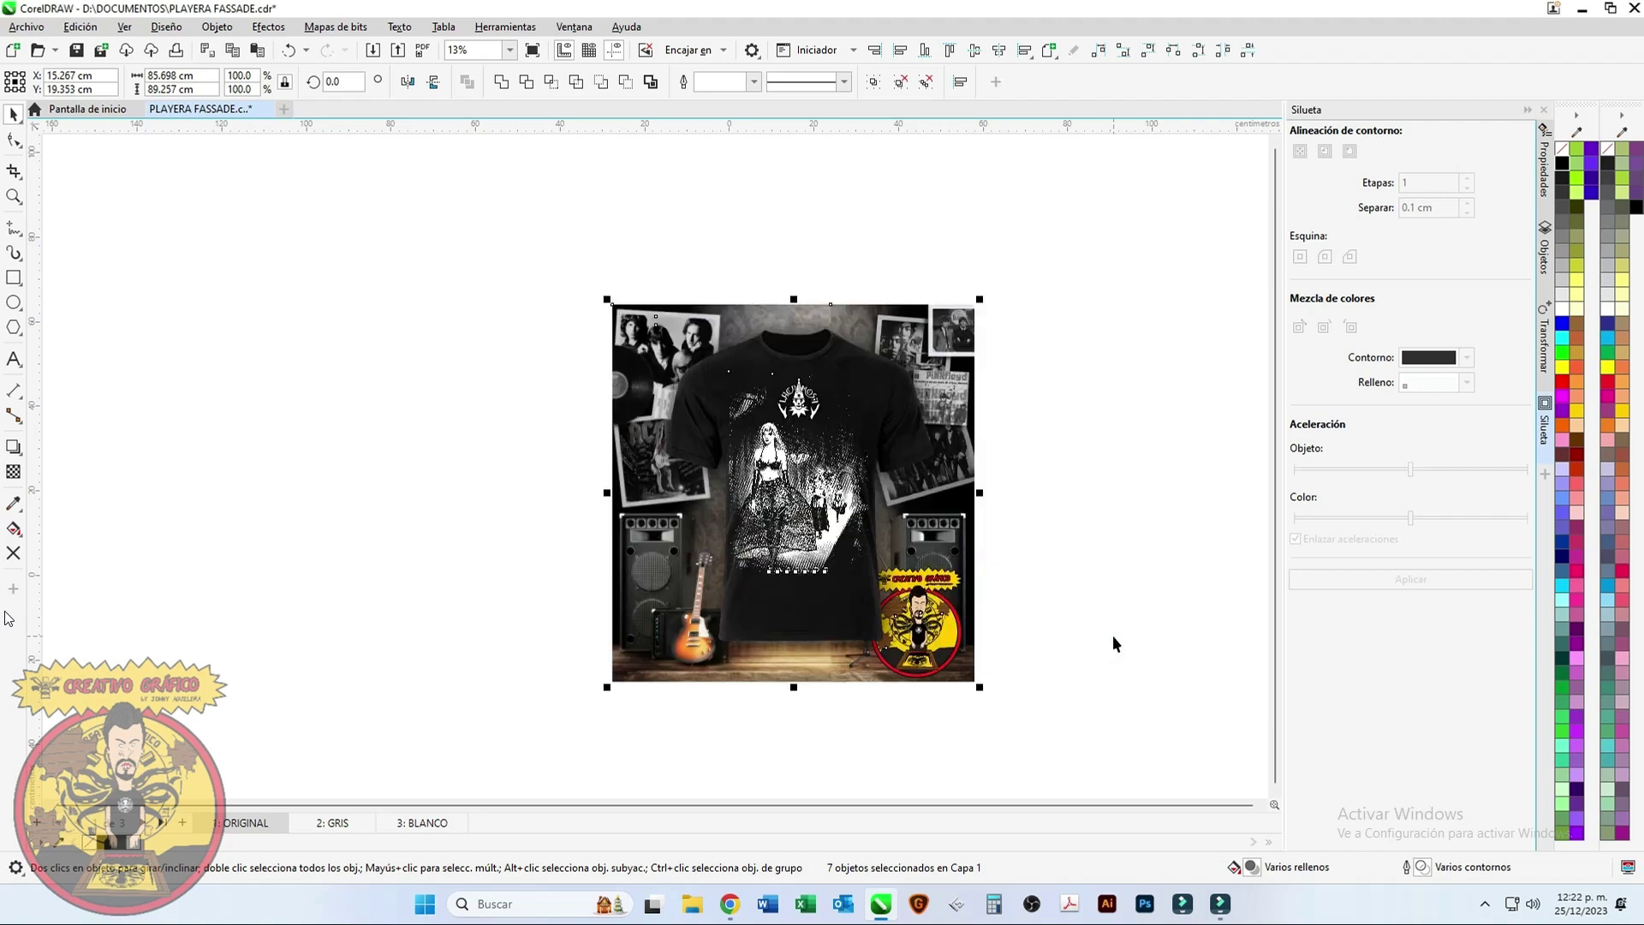
left_click(1129, 533)
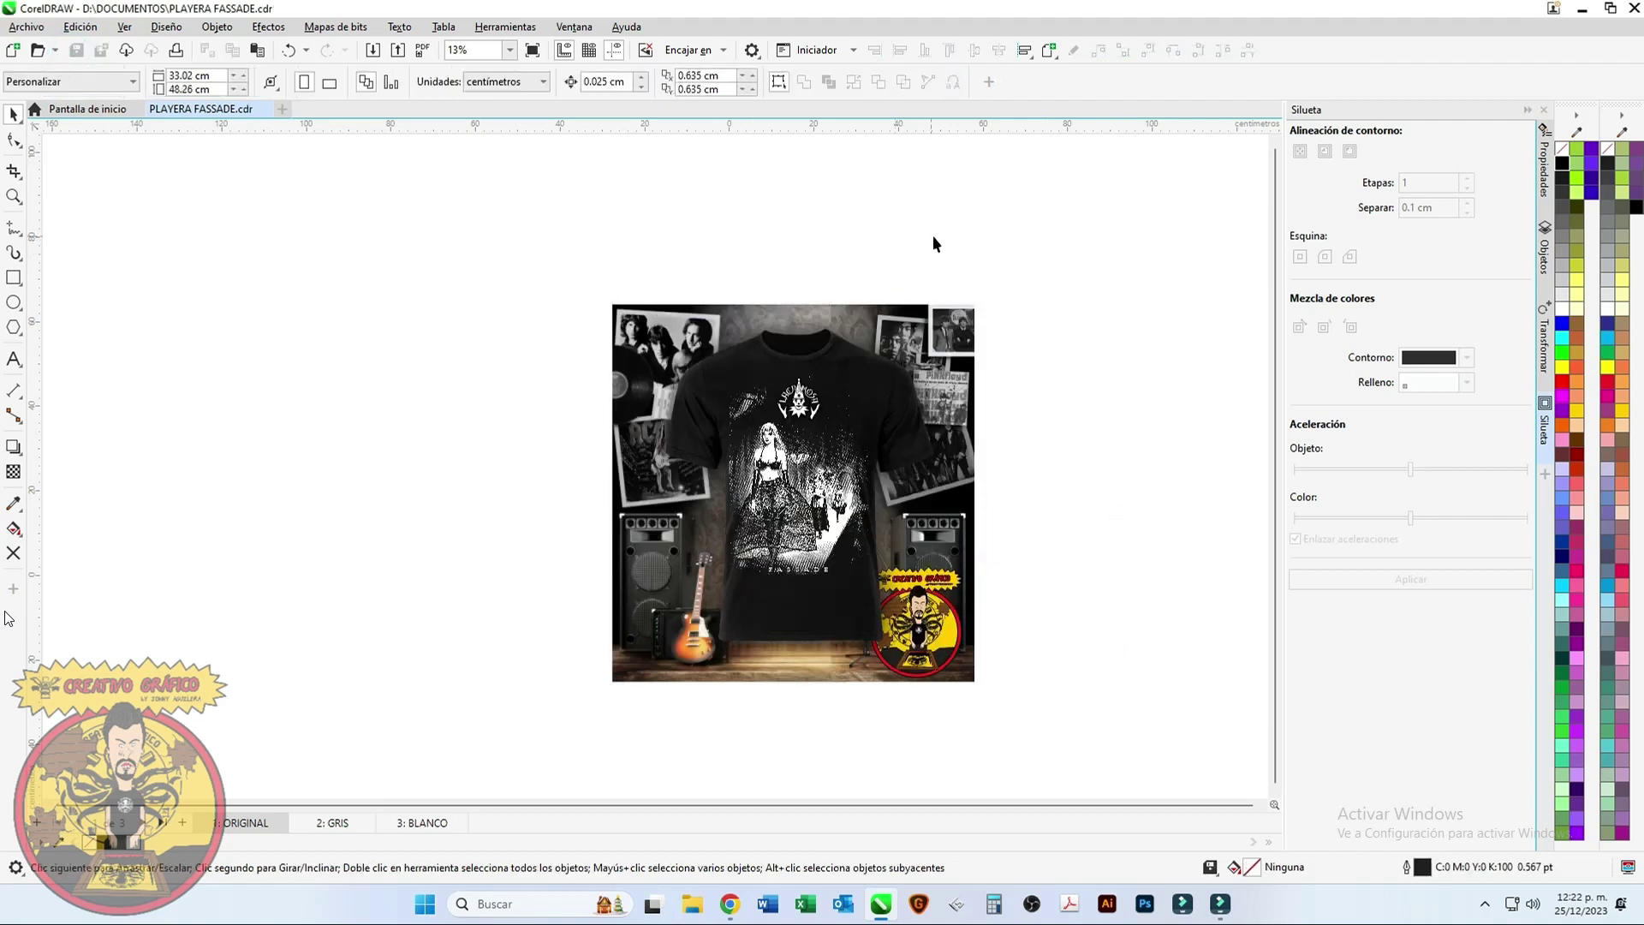
Step: Open the newly exported PLAYERA FASSADE.jpg from the desktop and inspect the print from the LACRIMOSA logo down to the figures
left_click(1582, 9)
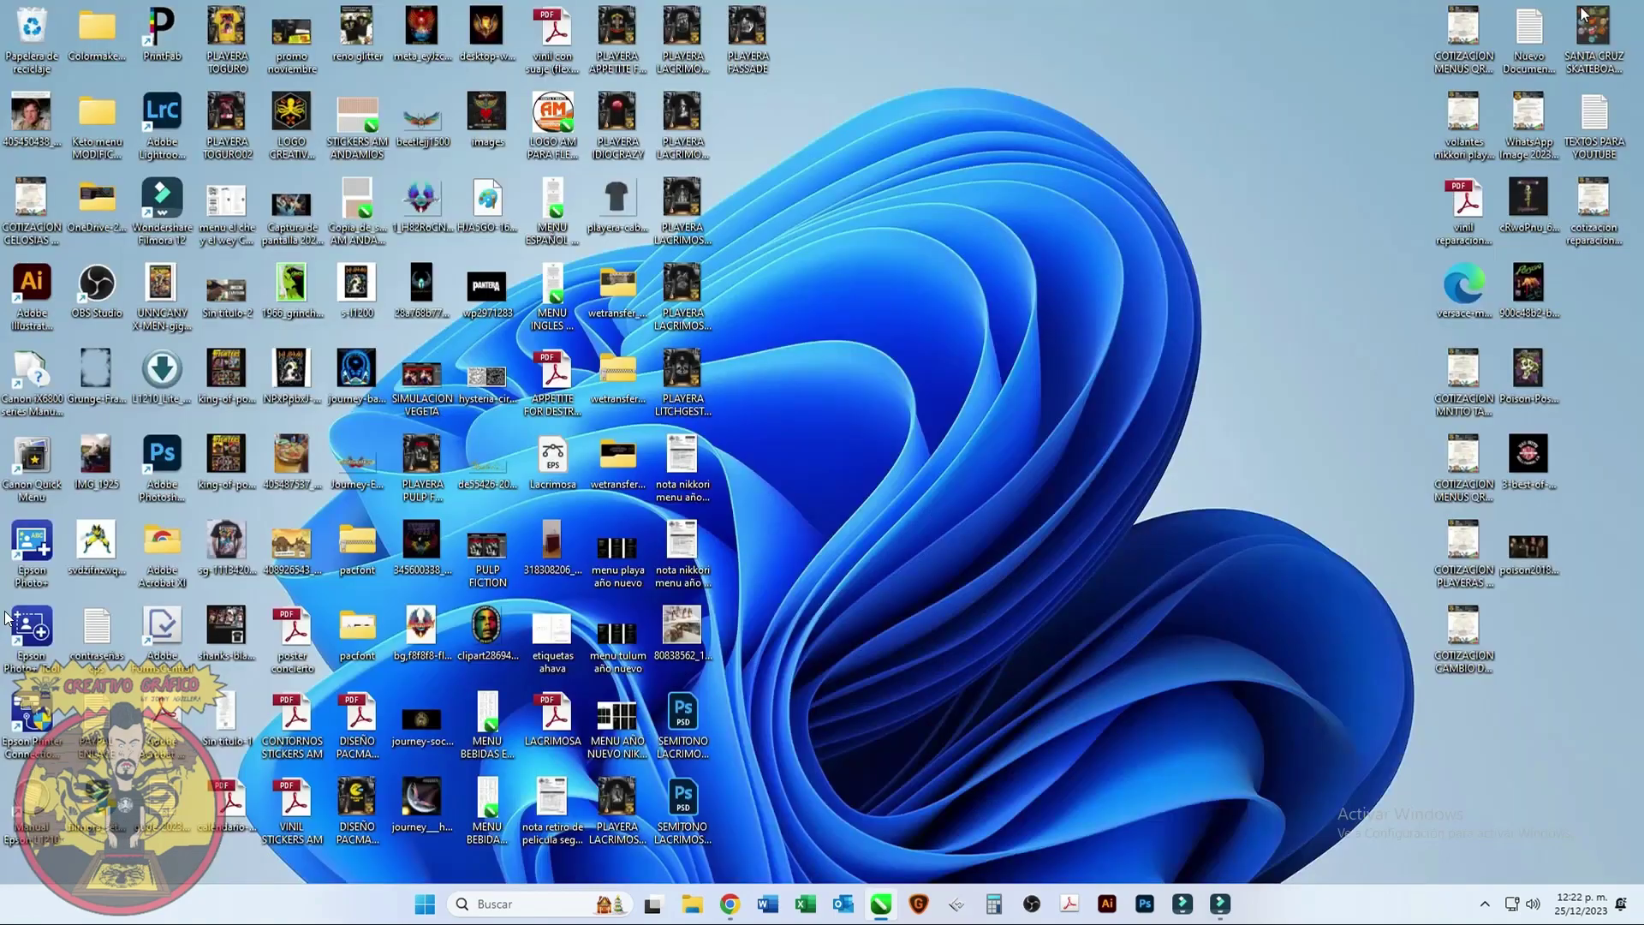
double_click(769, 29)
scroll(1057, 267, "up", 5)
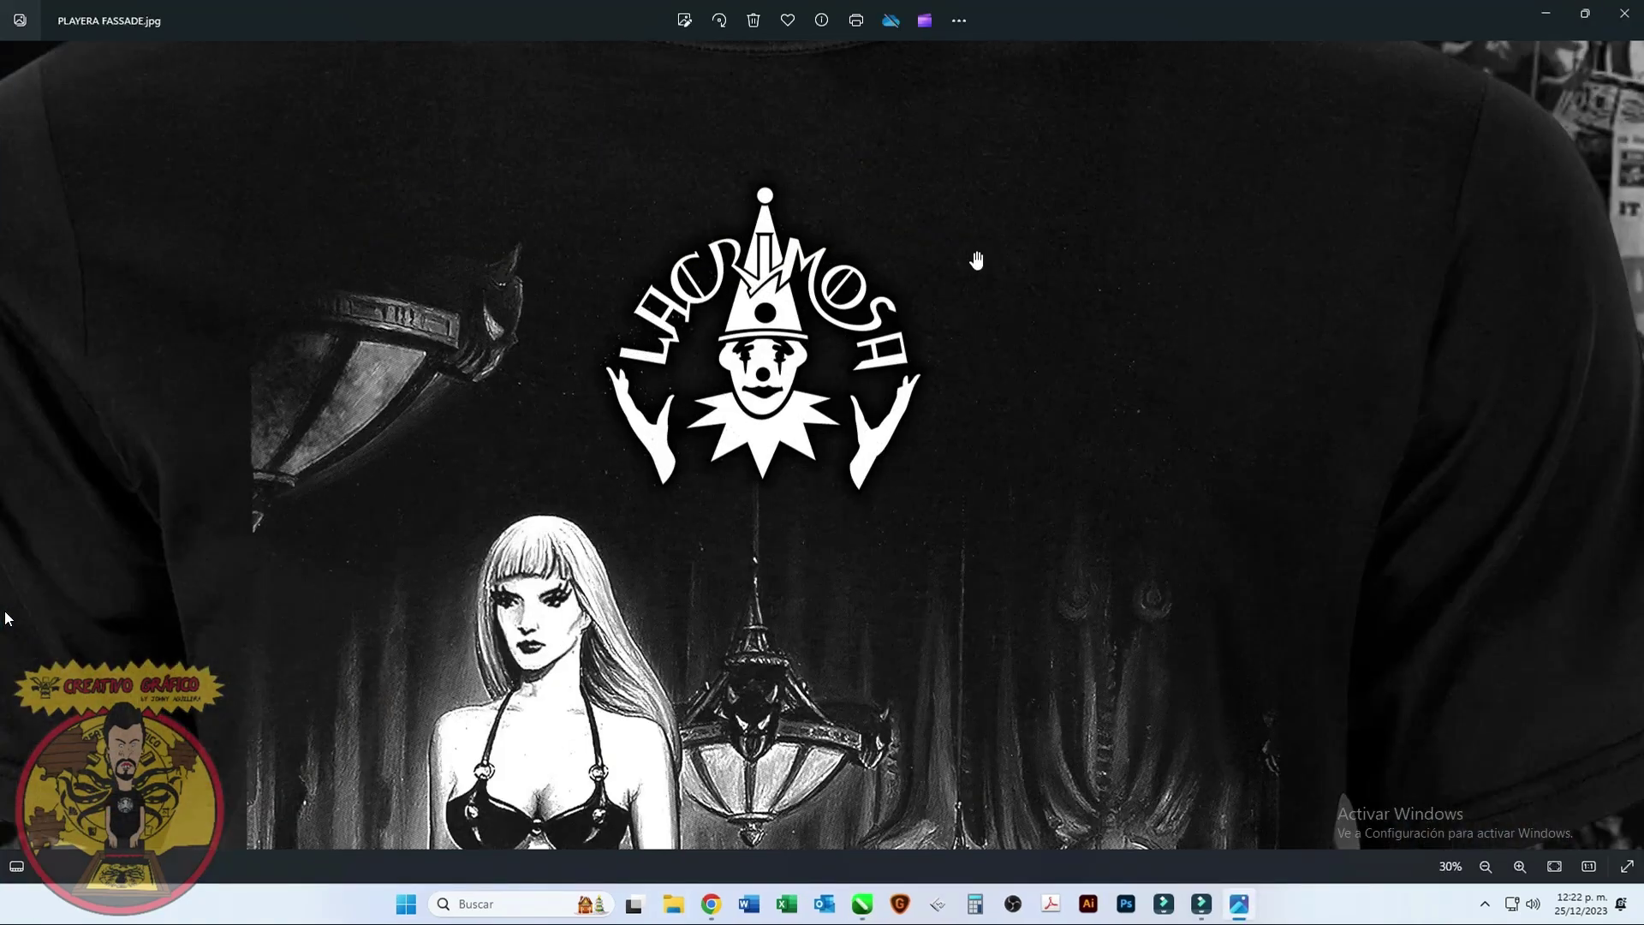
left_click_drag(696, 406, 715, 34)
left_click_drag(840, 631, 843, 437)
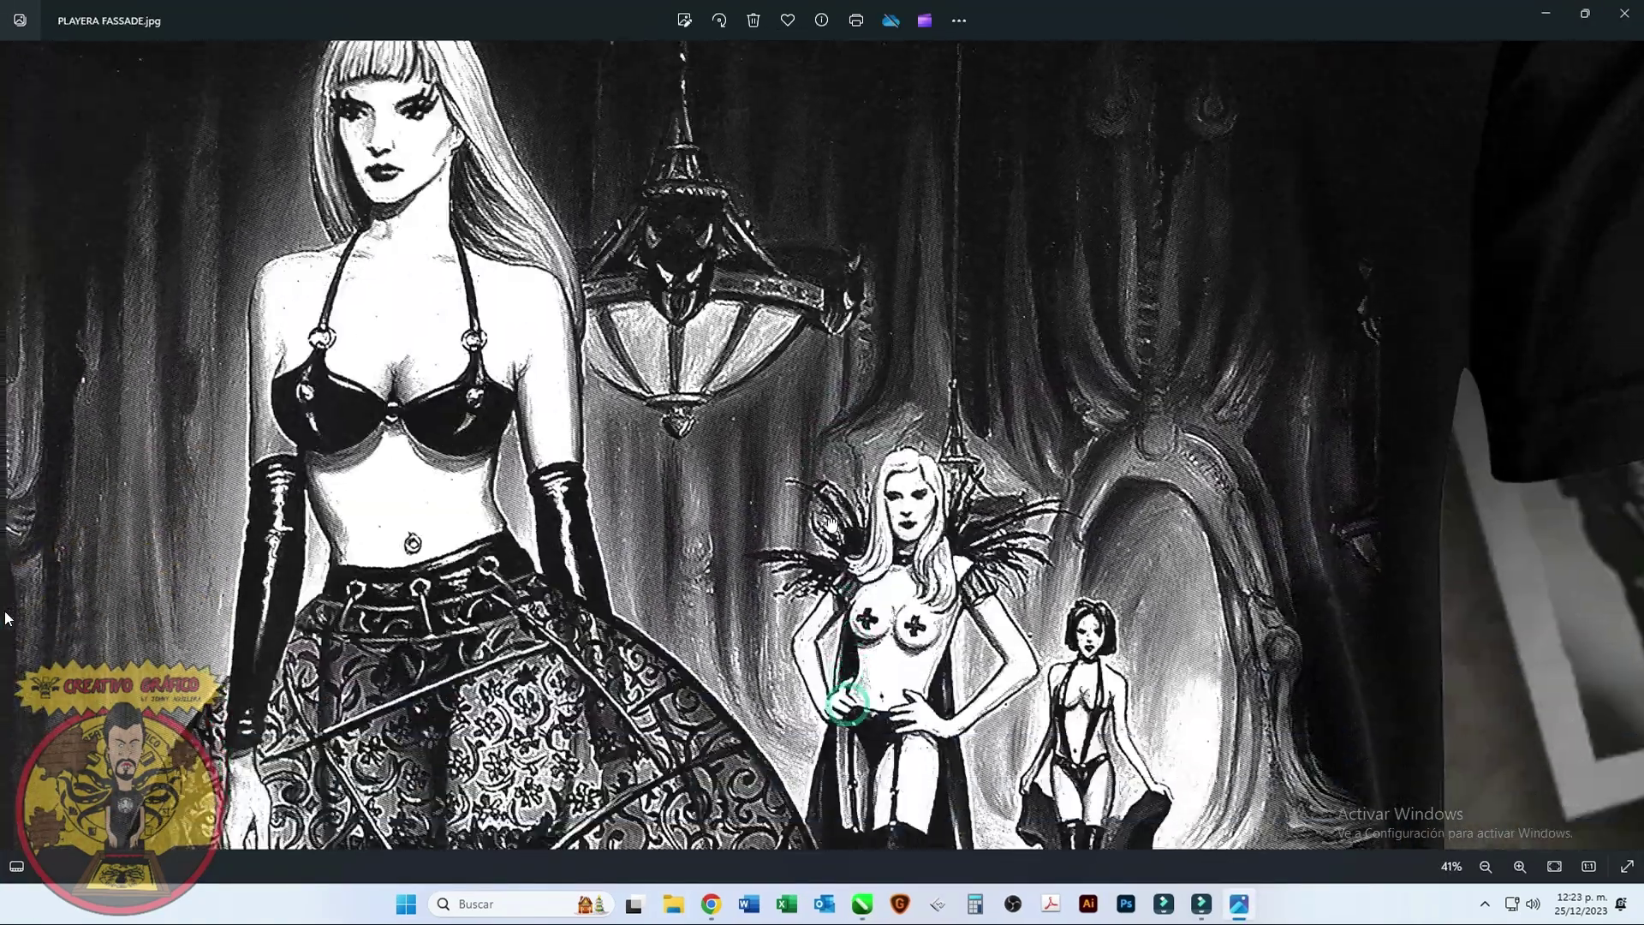
left_click_drag(859, 697, 870, 394)
left_click_drag(771, 690, 752, 440)
Step: Examine the halftone texture up close on the woman's face, the lamp, the clown logo and the lace skirt
scroll(752, 438, "up", 12)
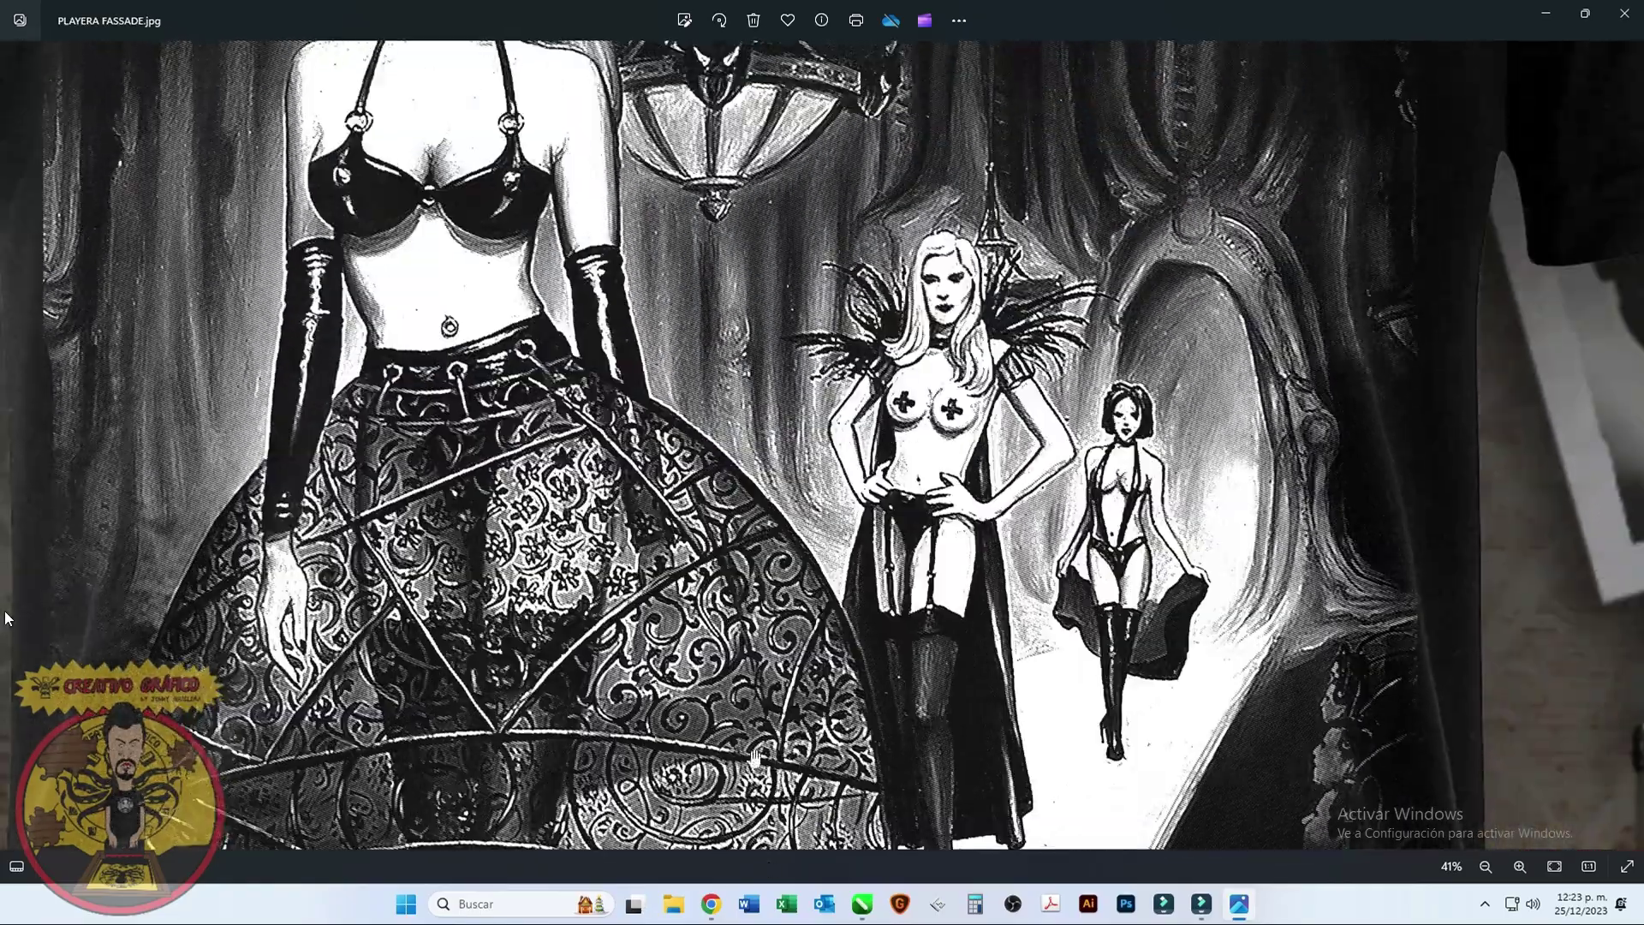
scroll(590, 437, "up", 5)
scroll(590, 437, "up", 12)
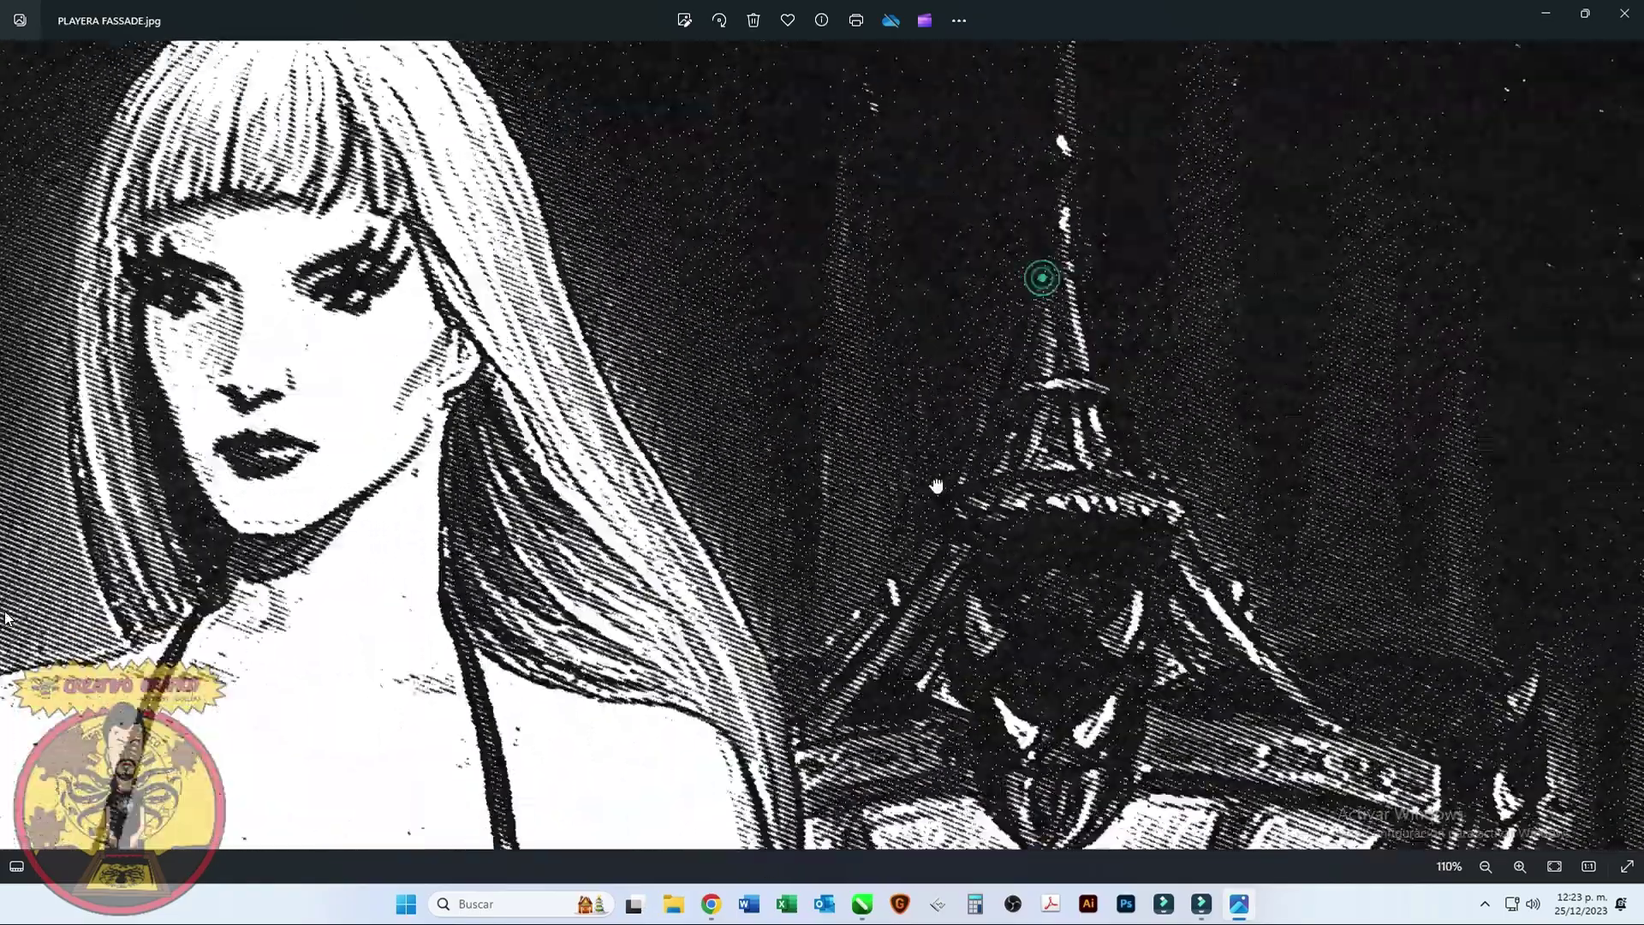
scroll(934, 516, "up", 4)
scroll(942, 479, "down", 15)
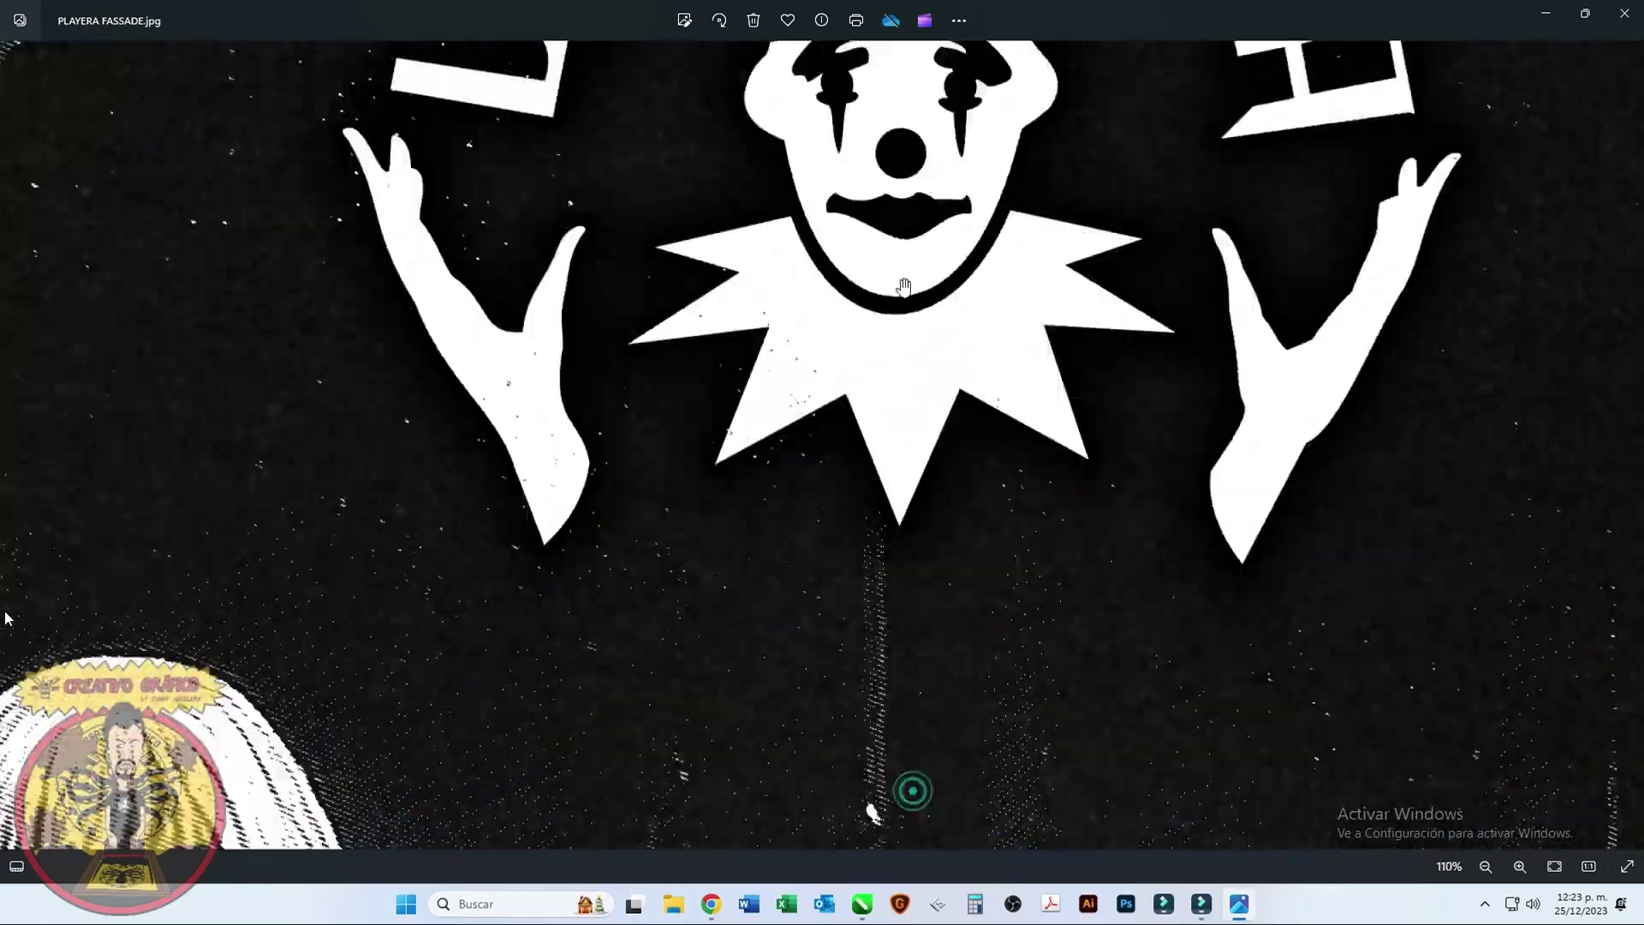
scroll(993, 426, "down", 15)
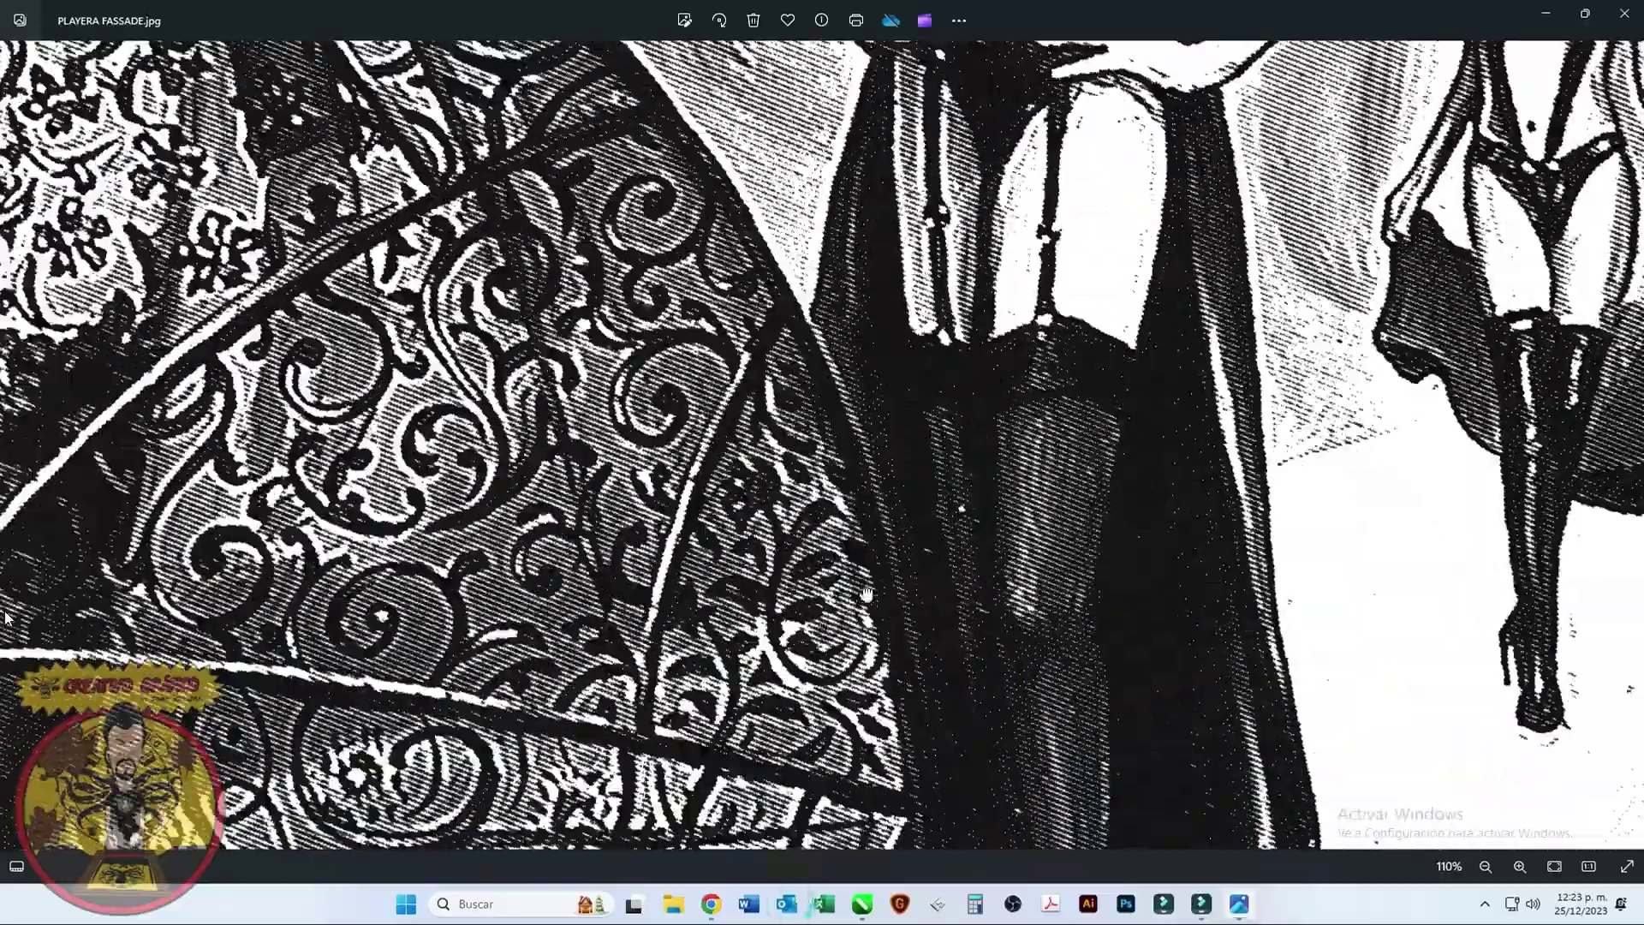